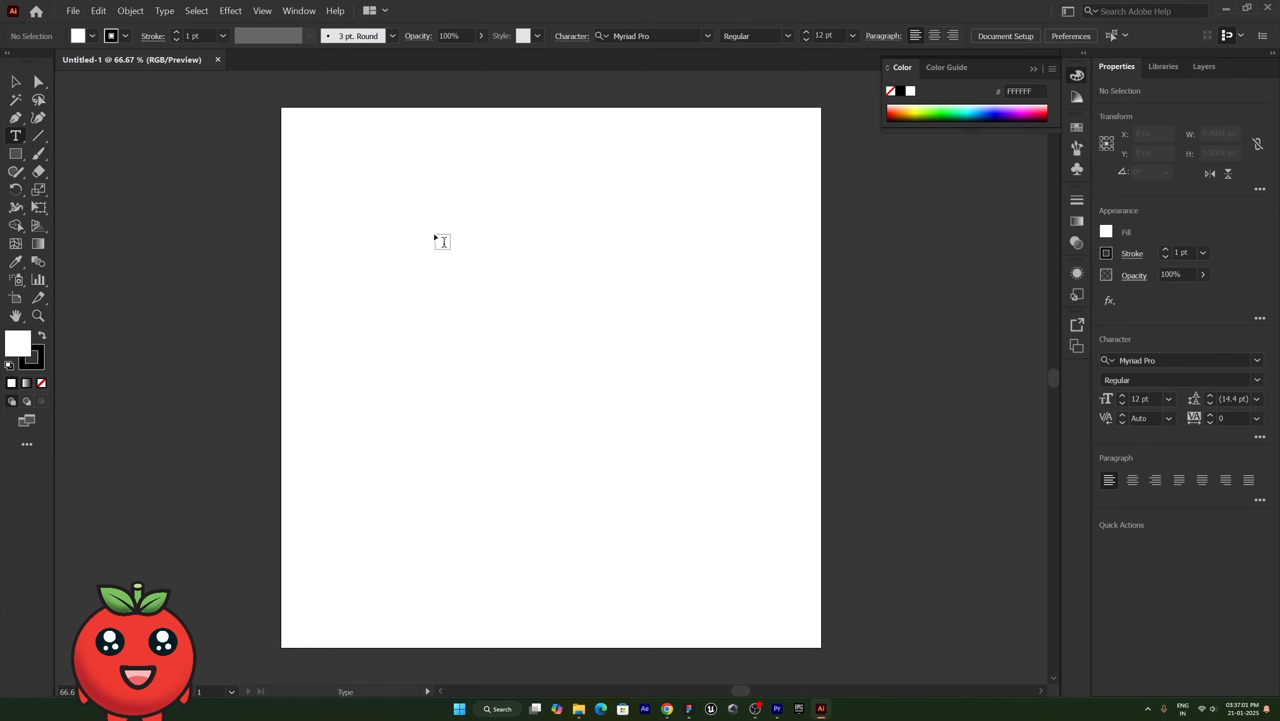
- Add a point text object reading "I love design" in the upper half of the artboard with the Type tool
key(v)
key(t)
drag(15, 135, 83, 136)
click(452, 235)
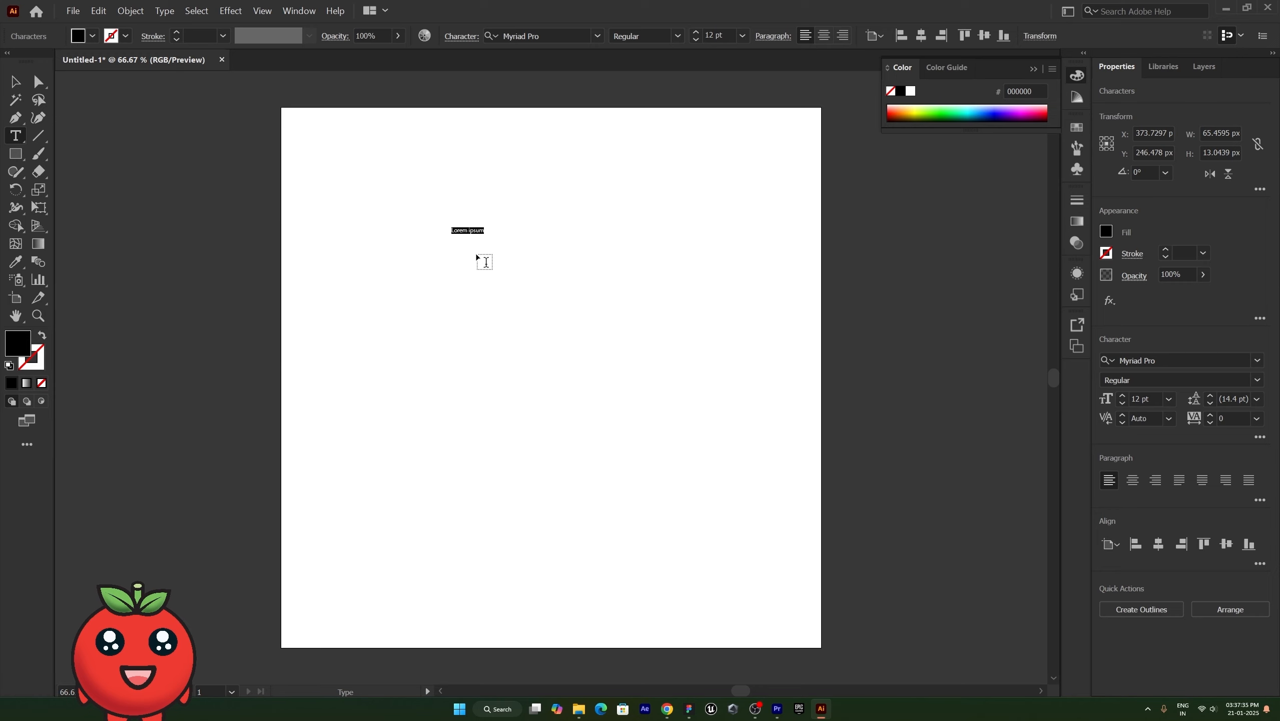
text(I love design)
key(Escape)
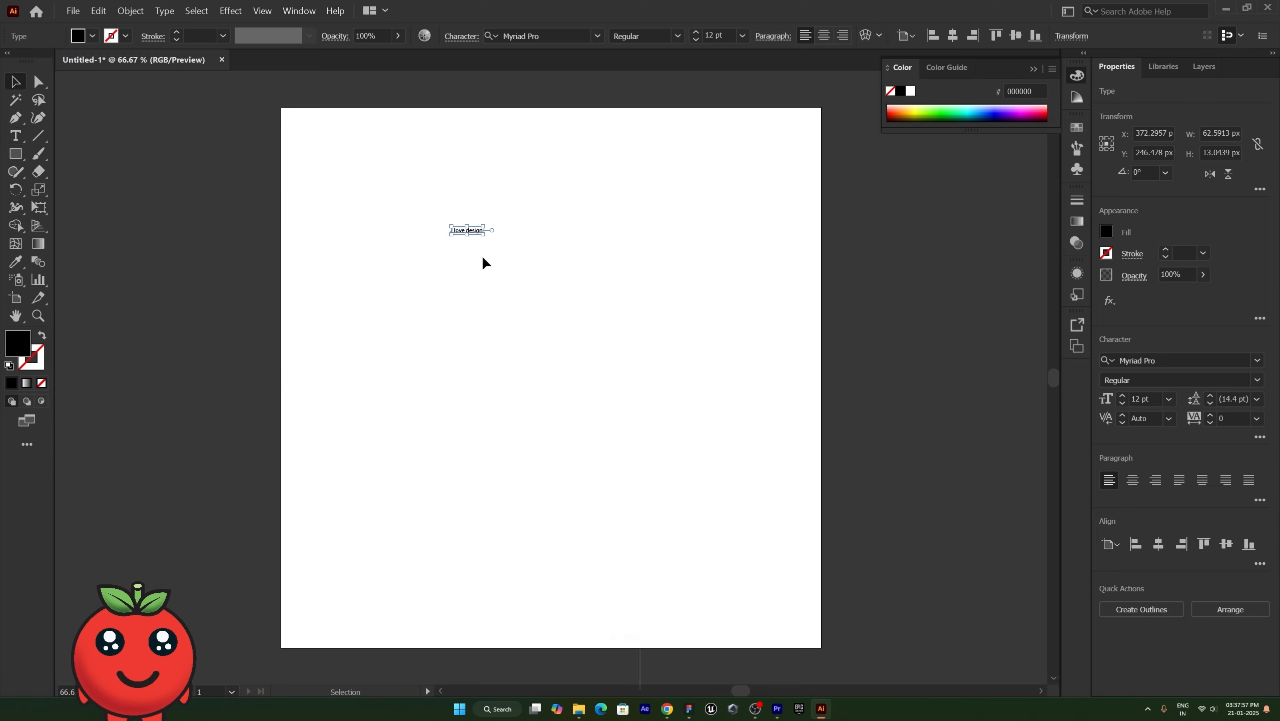
- Scale the "I love design" text up proportionally to about 608 px wide, a font size of about 116.5 pt
click(467, 246)
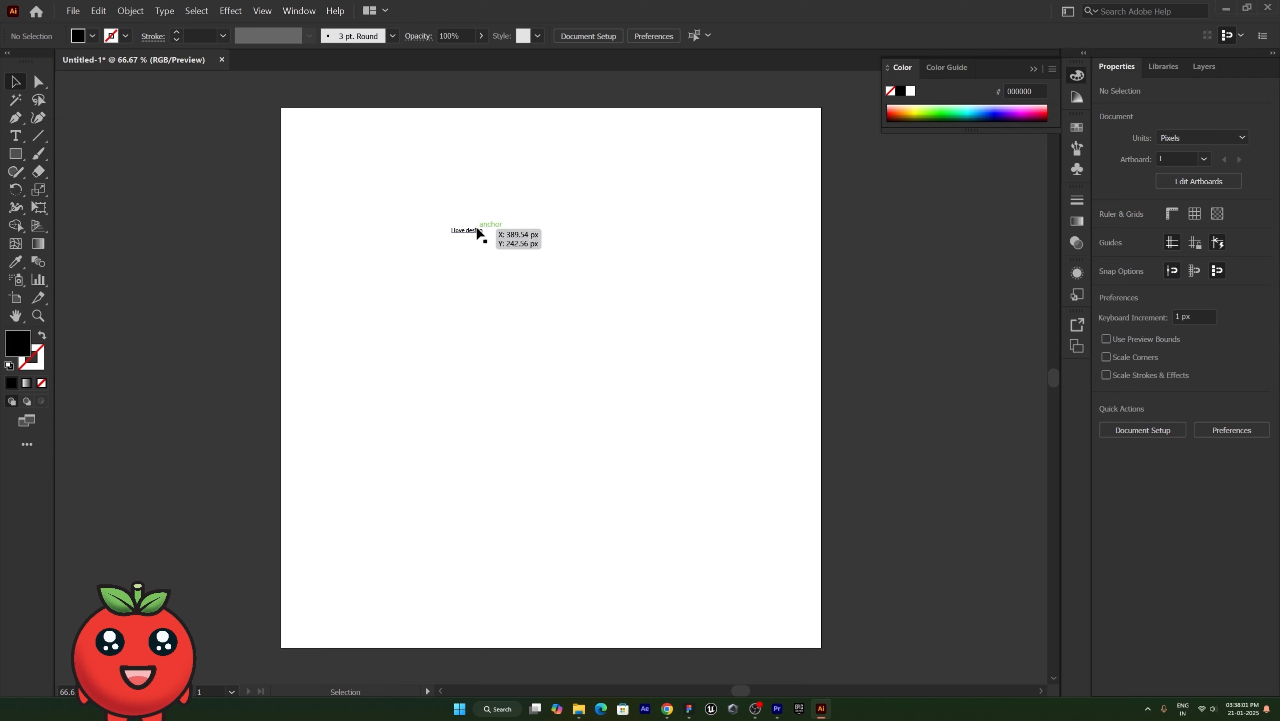
click(476, 227)
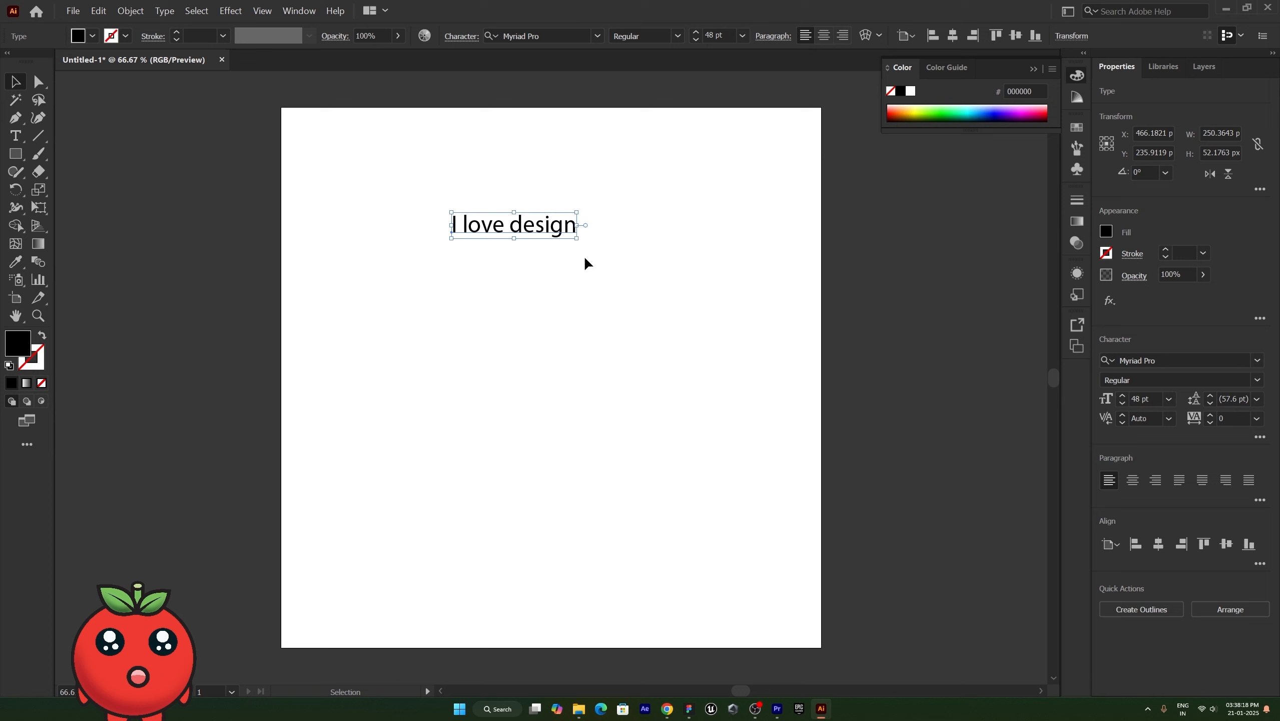
click(584, 255)
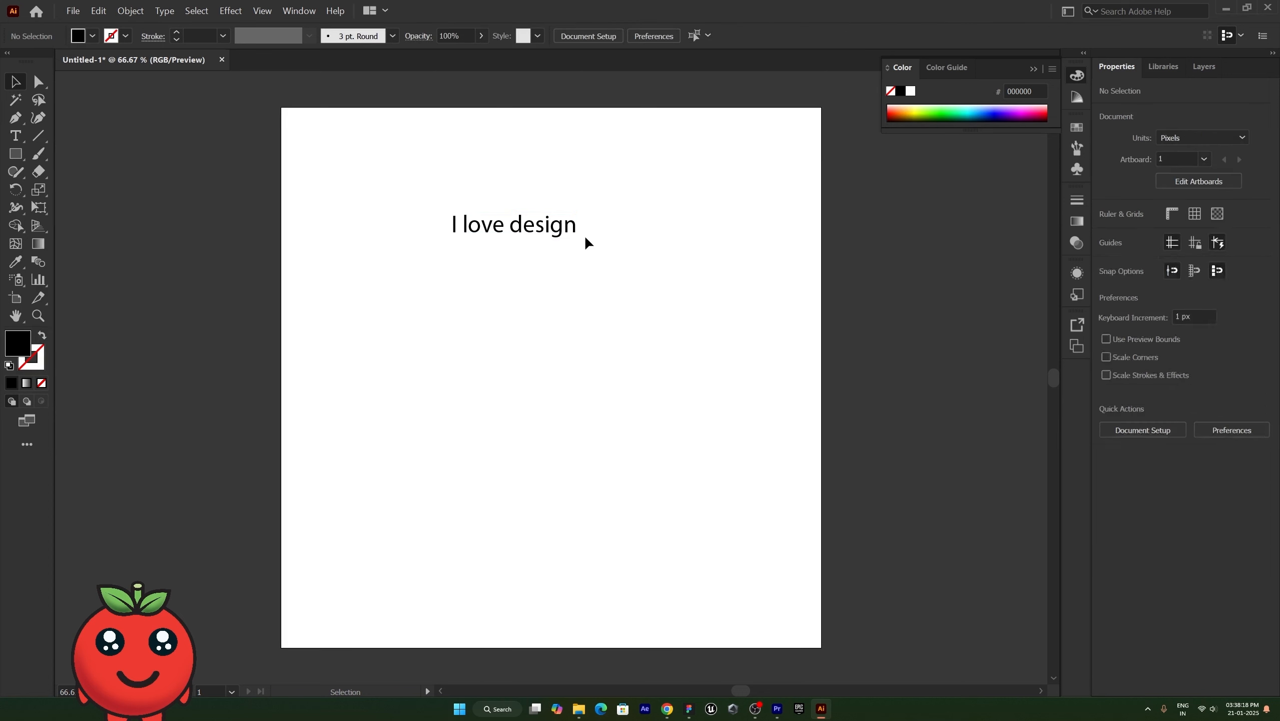
click(571, 229)
drag(578, 225, 653, 270)
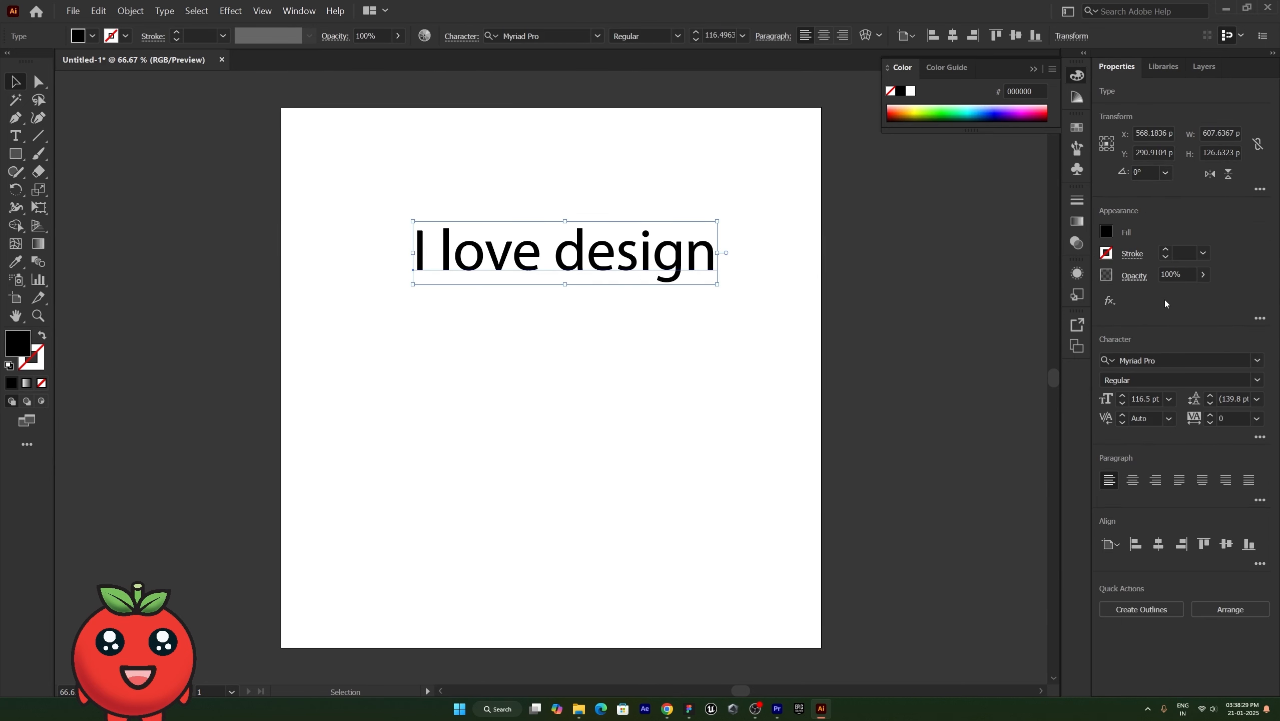
- Center the text horizontally and vertically on the artboard
click(1160, 544)
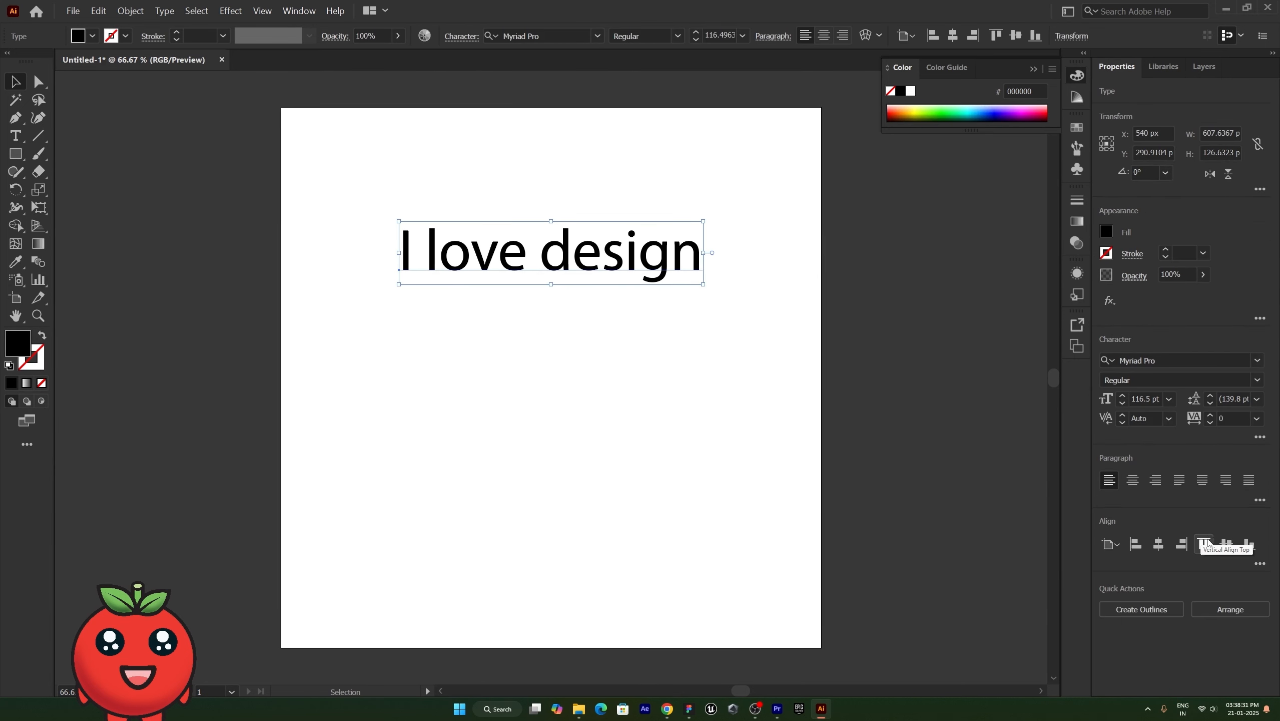
click(1225, 546)
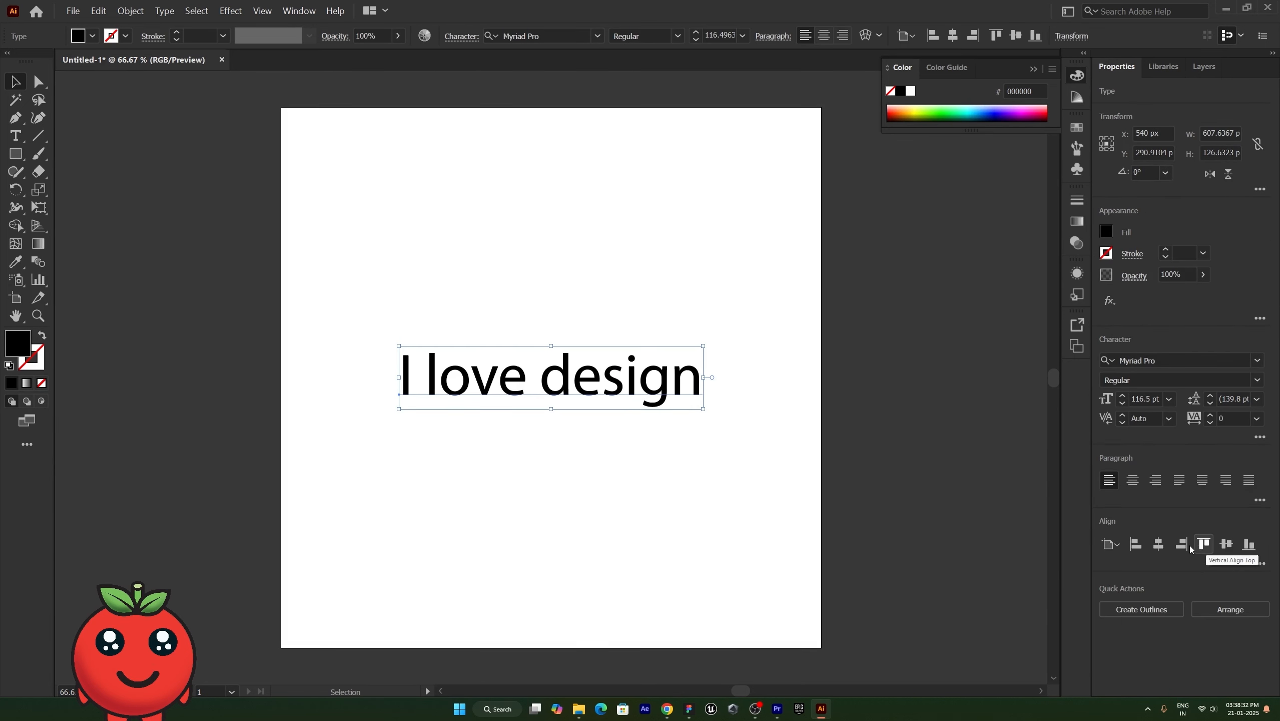
click(722, 376)
click(694, 378)
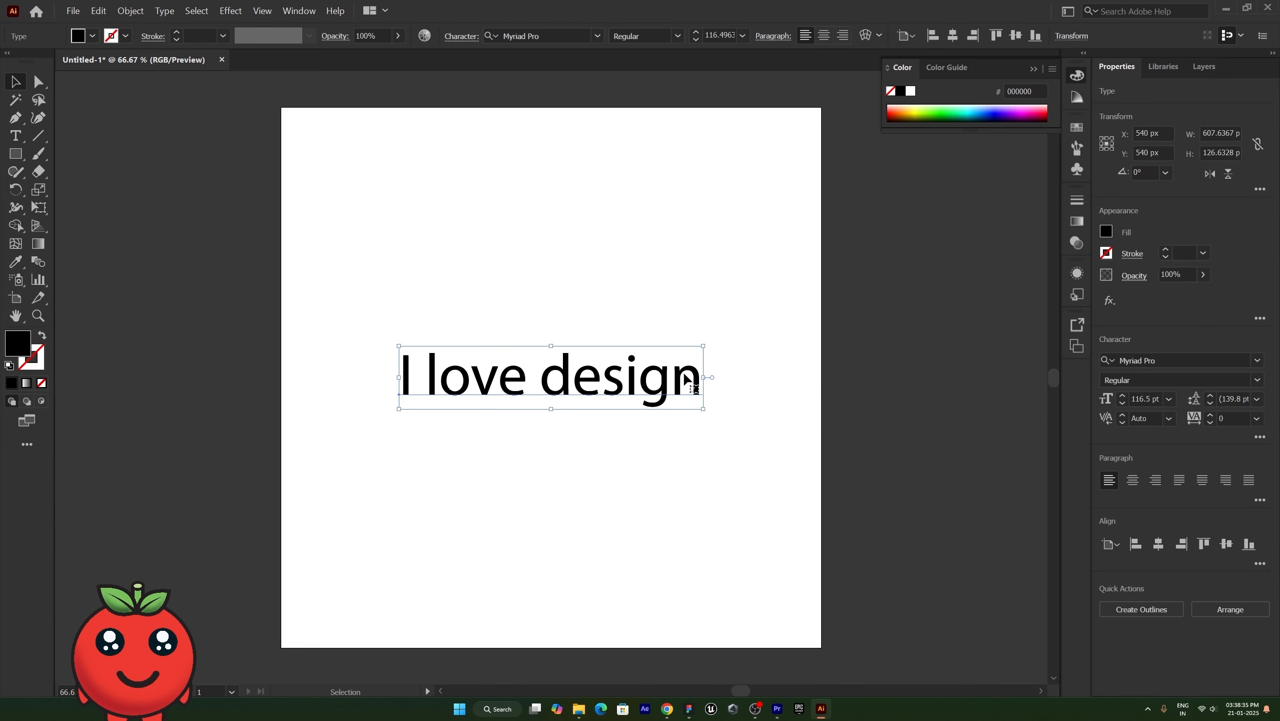
- Preview different fonts on the "I love design" text and apply Pacifico Regular
click(1258, 361)
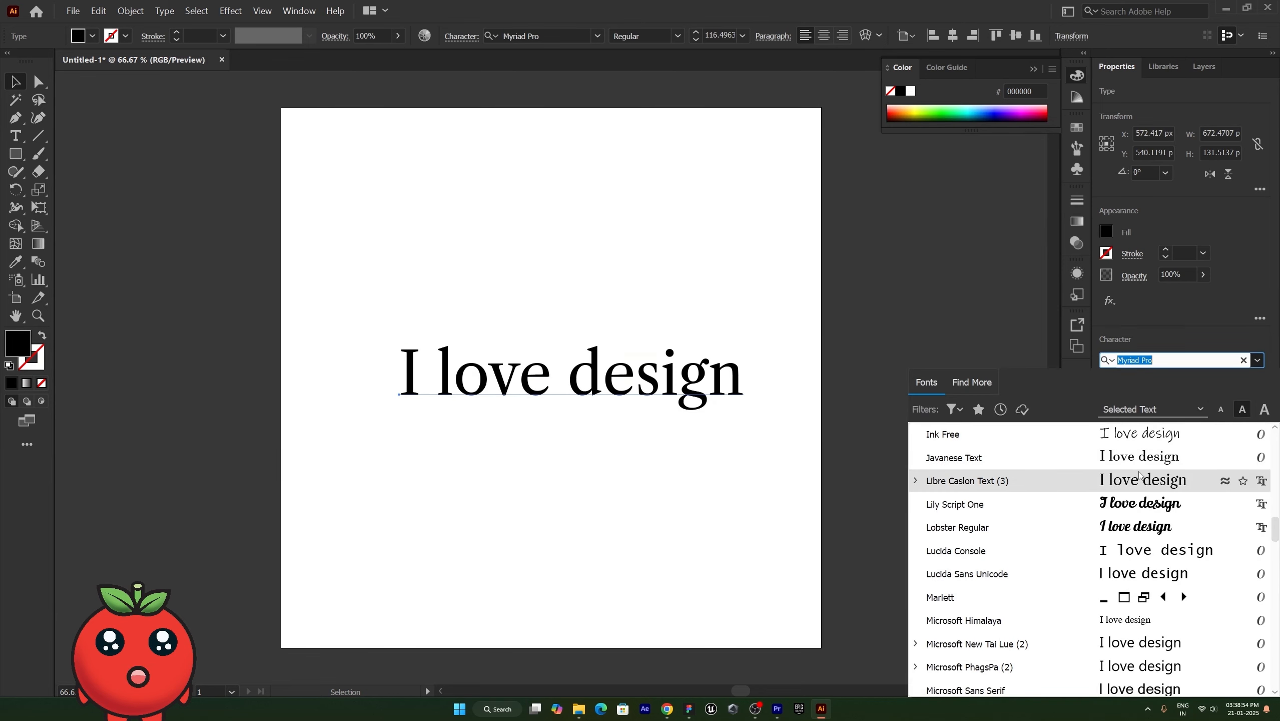
scroll(1136, 525, down, 1)
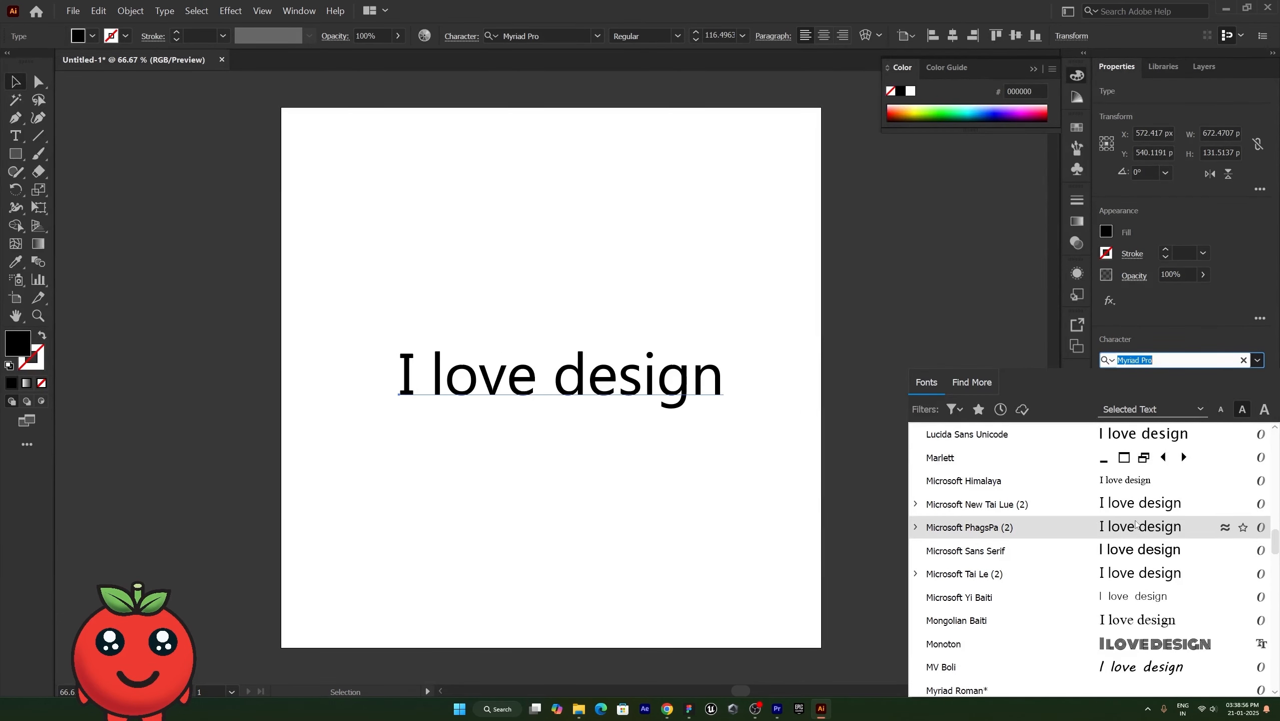
scroll(1136, 525, up, 1)
scroll(1137, 525, down, 2)
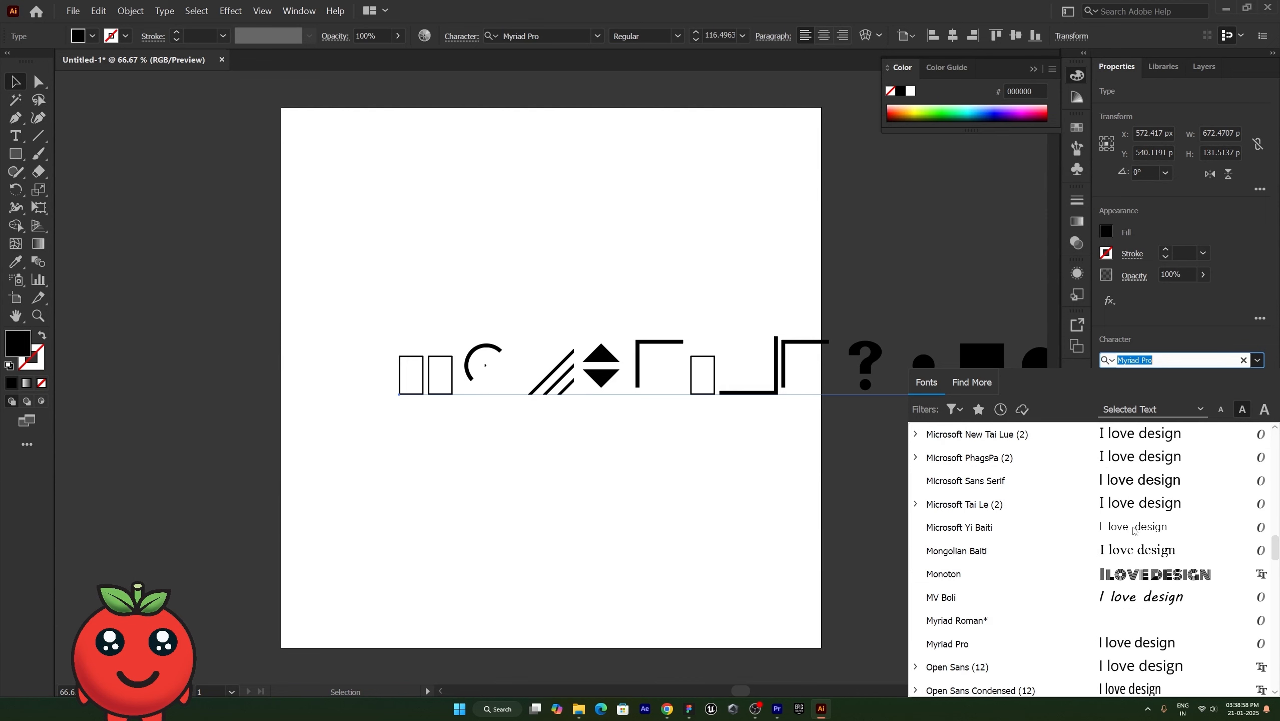
scroll(1117, 588, down, 1)
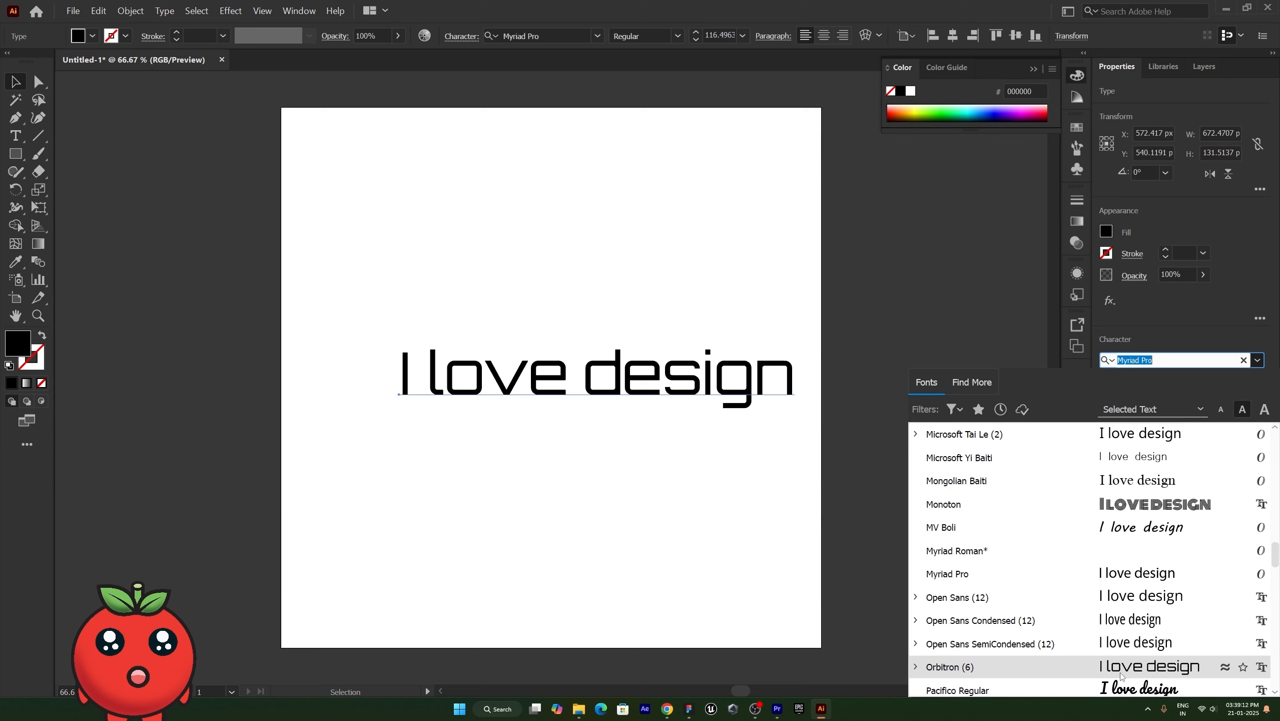
scroll(1121, 676, down, 1)
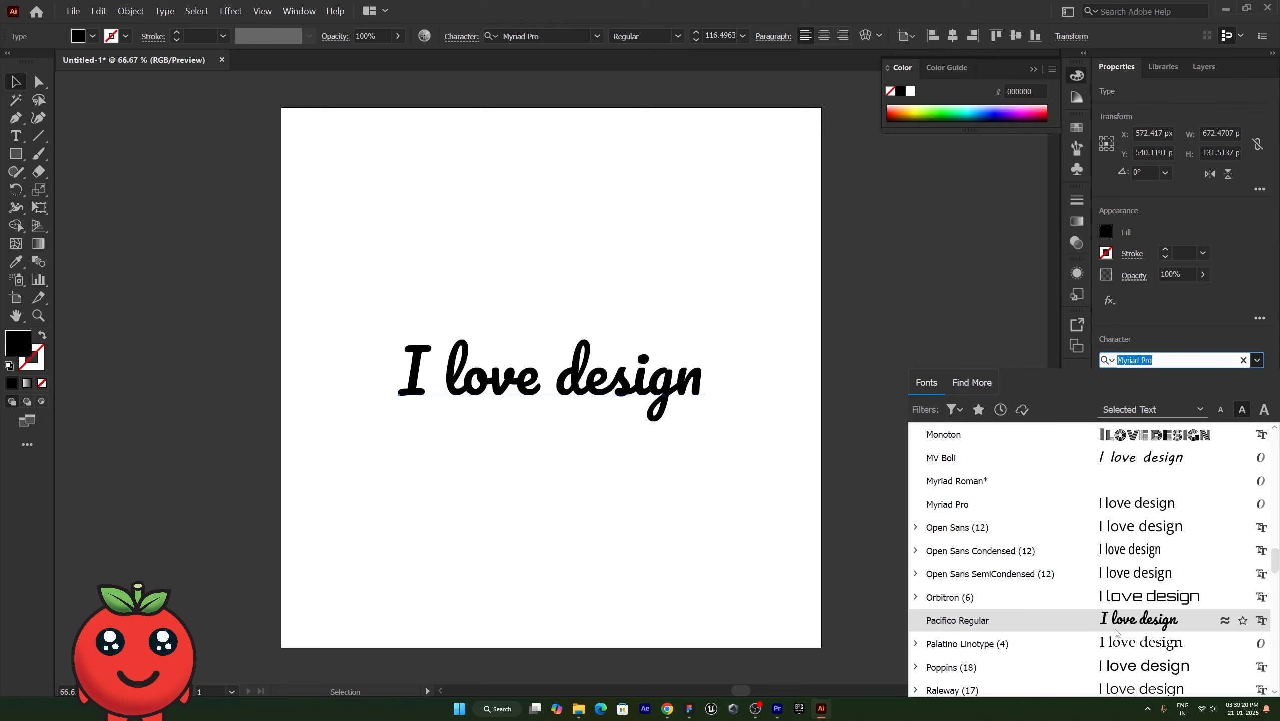
click(1116, 632)
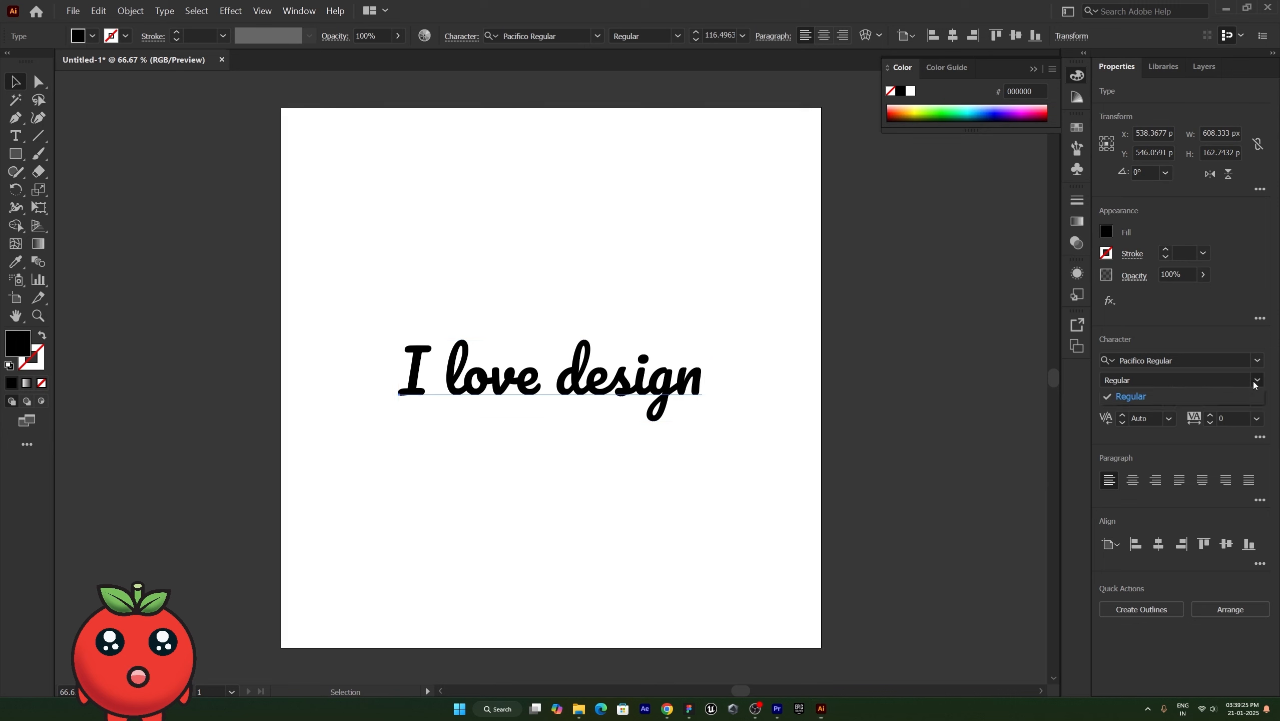
- Search for the Poppins font, apply it to the text and set its style to SemiBold
click(1261, 366)
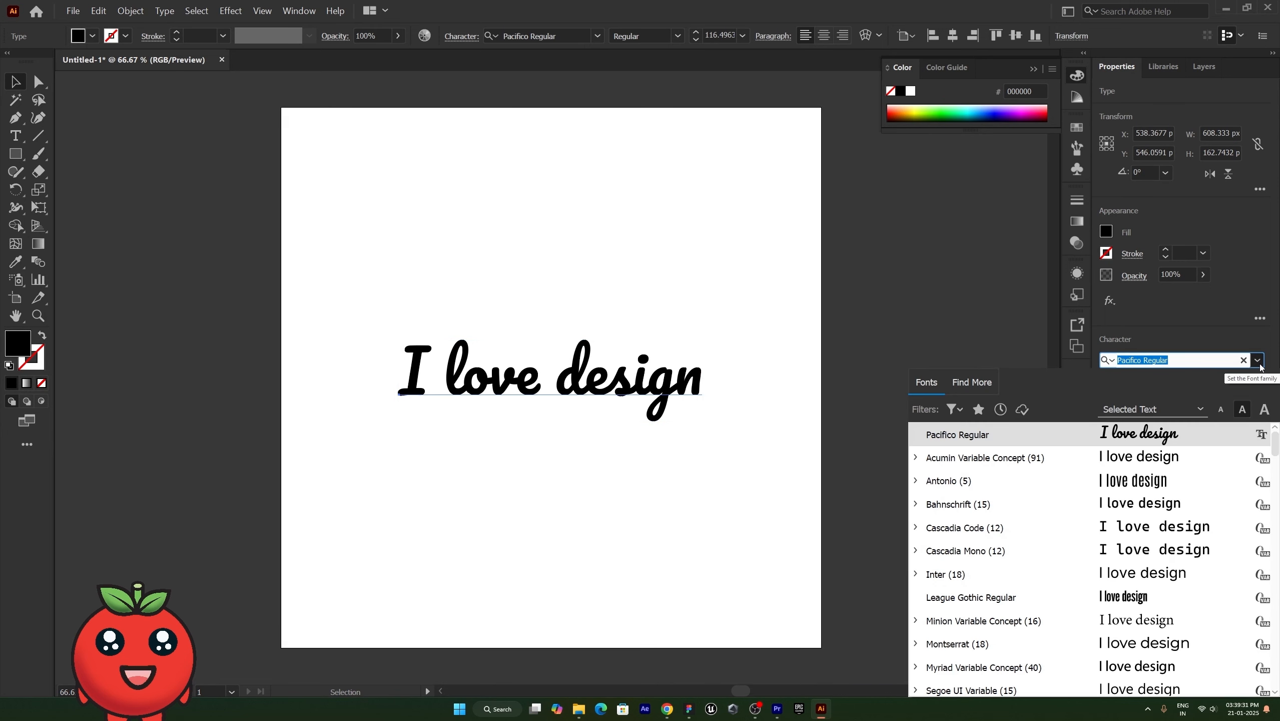
text(popp)
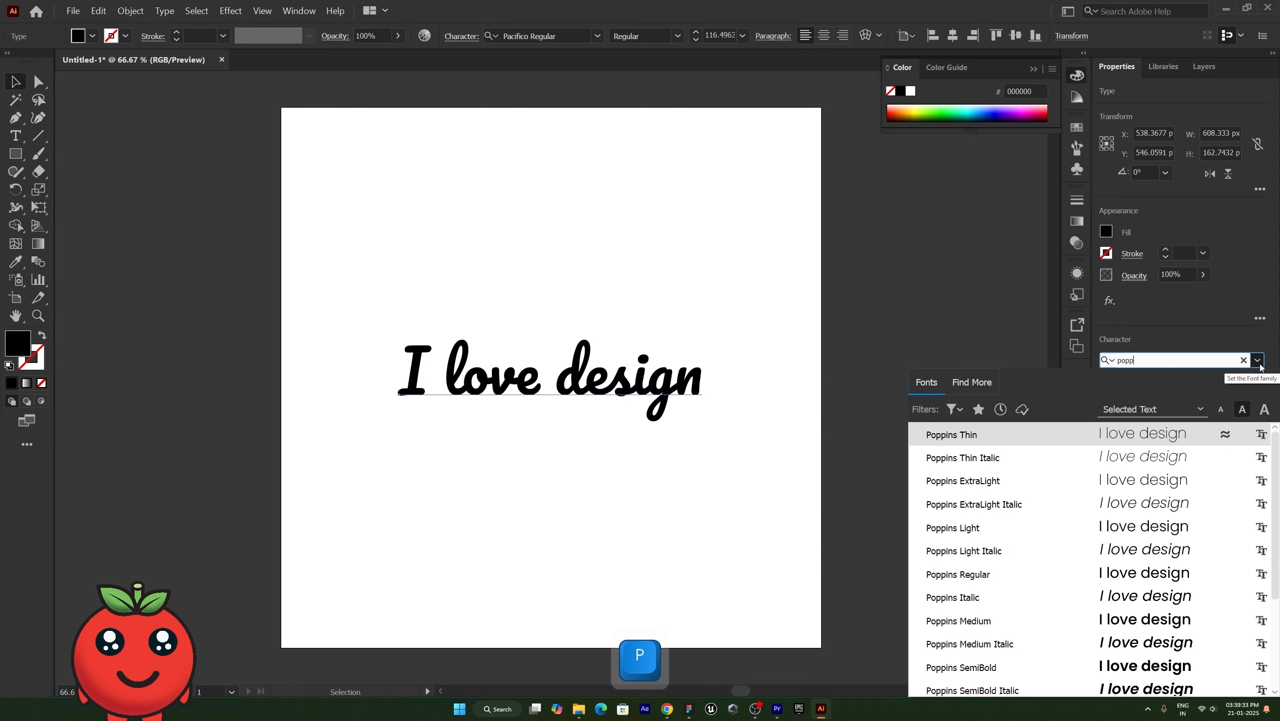
key(Return)
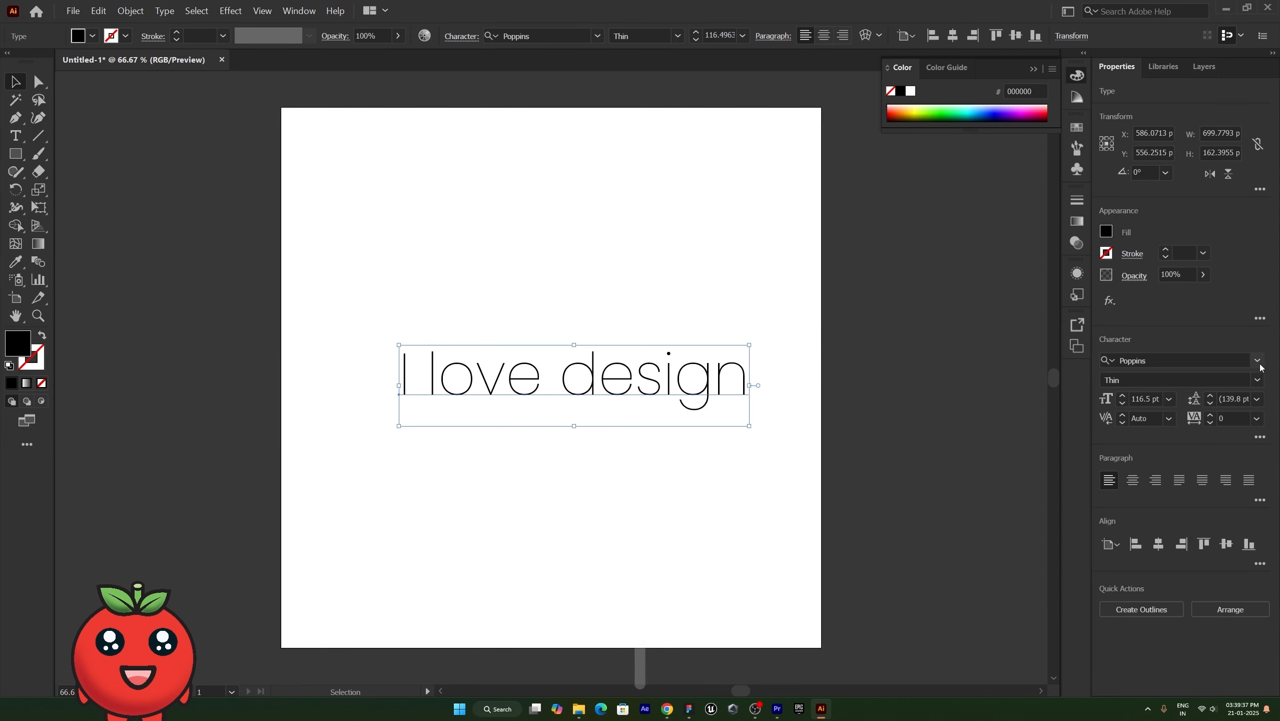
click(1258, 379)
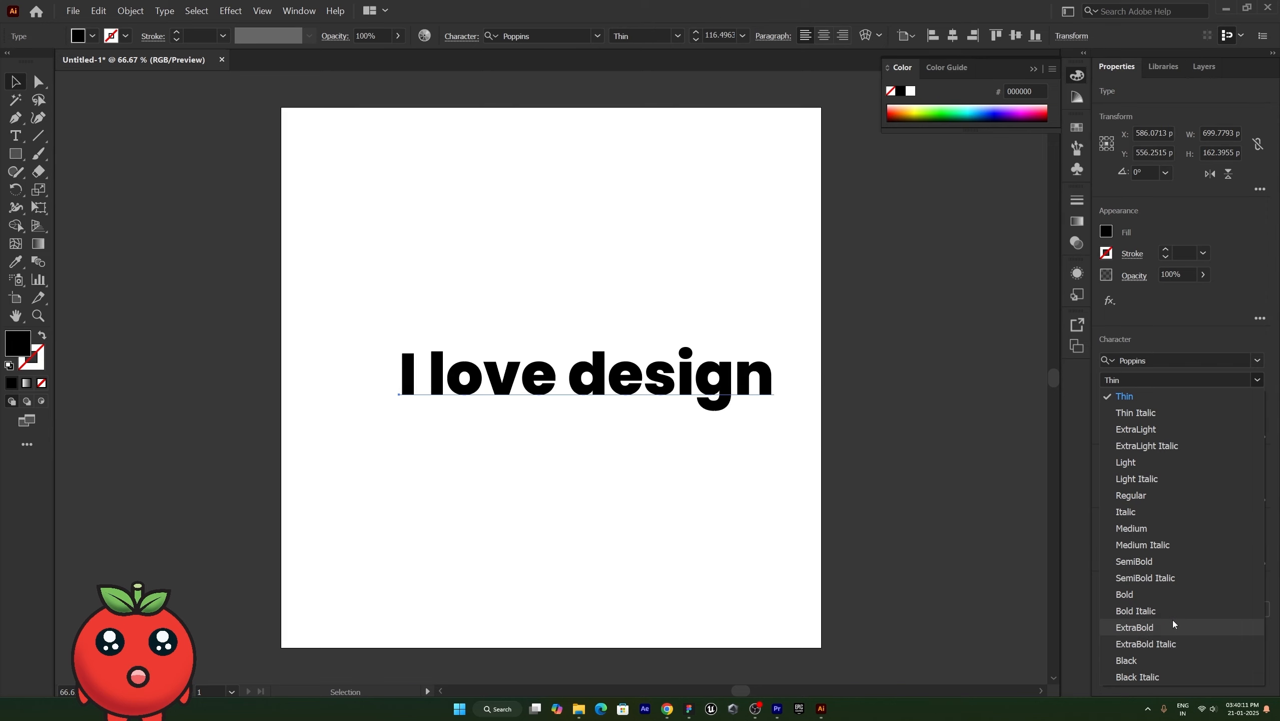
click(1165, 559)
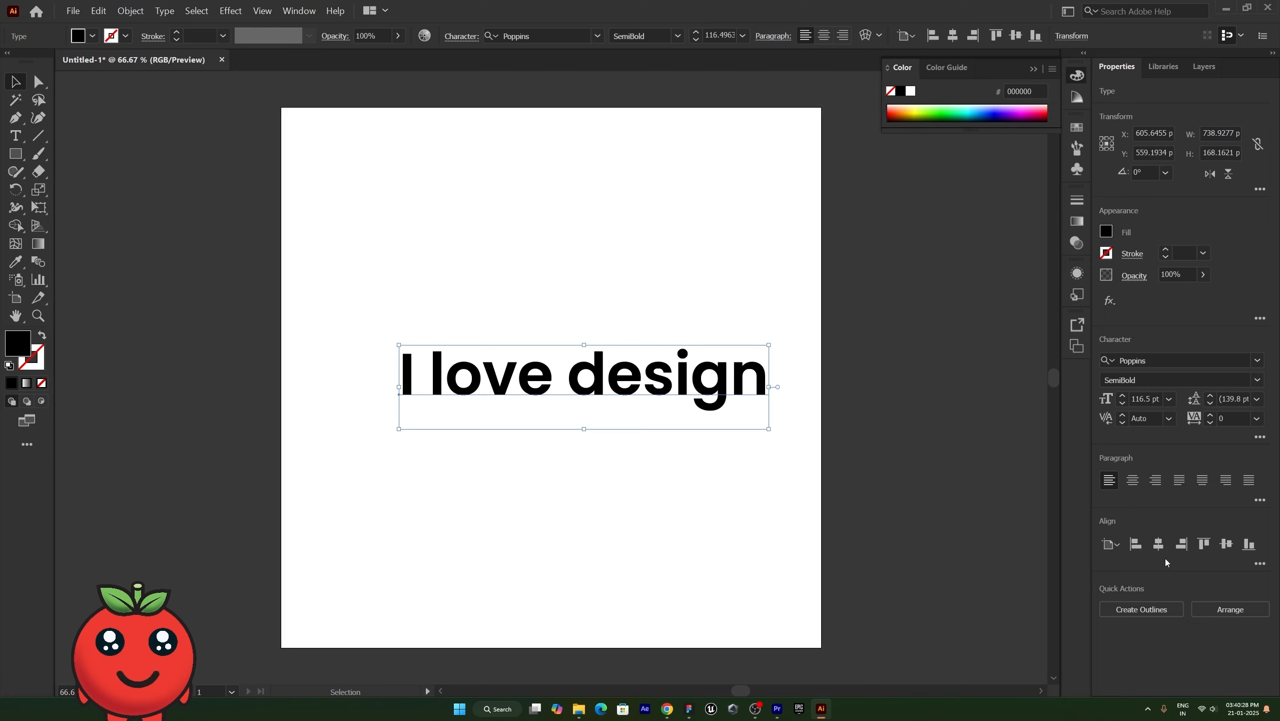
- Switch the text back to Pacifico Regular and check which font styles it offers
click(1258, 360)
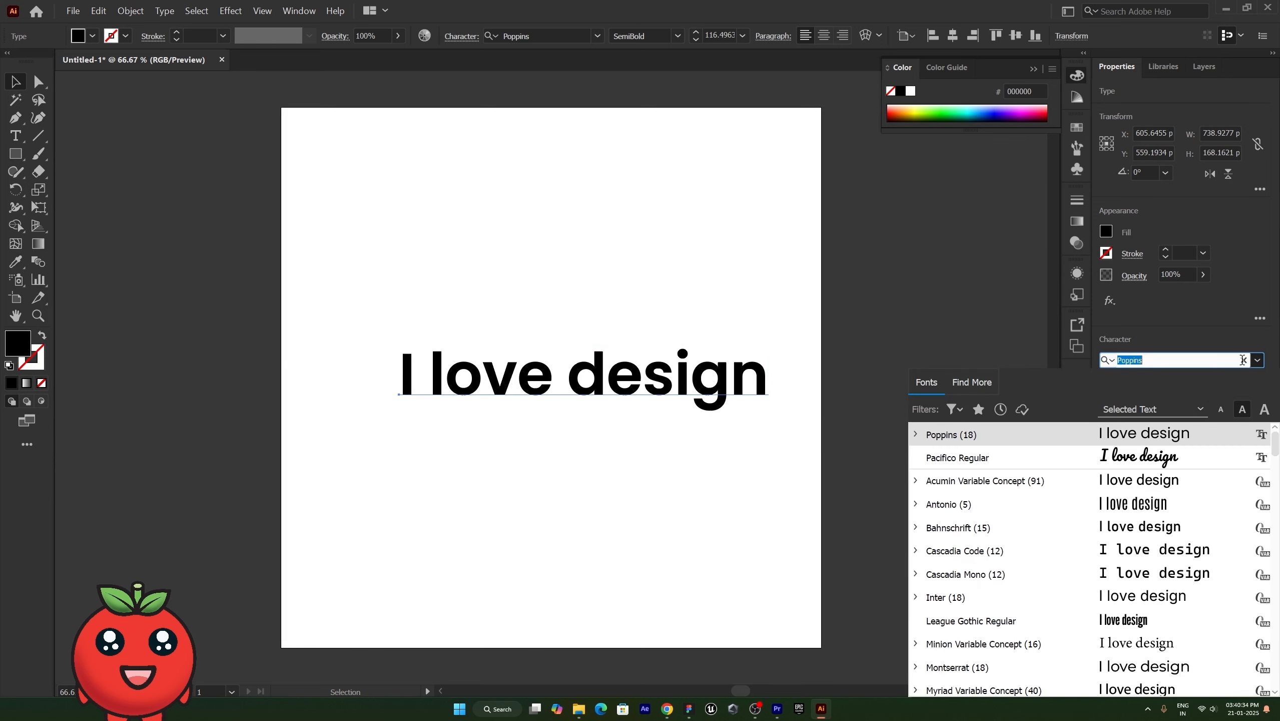
click(987, 458)
click(1175, 379)
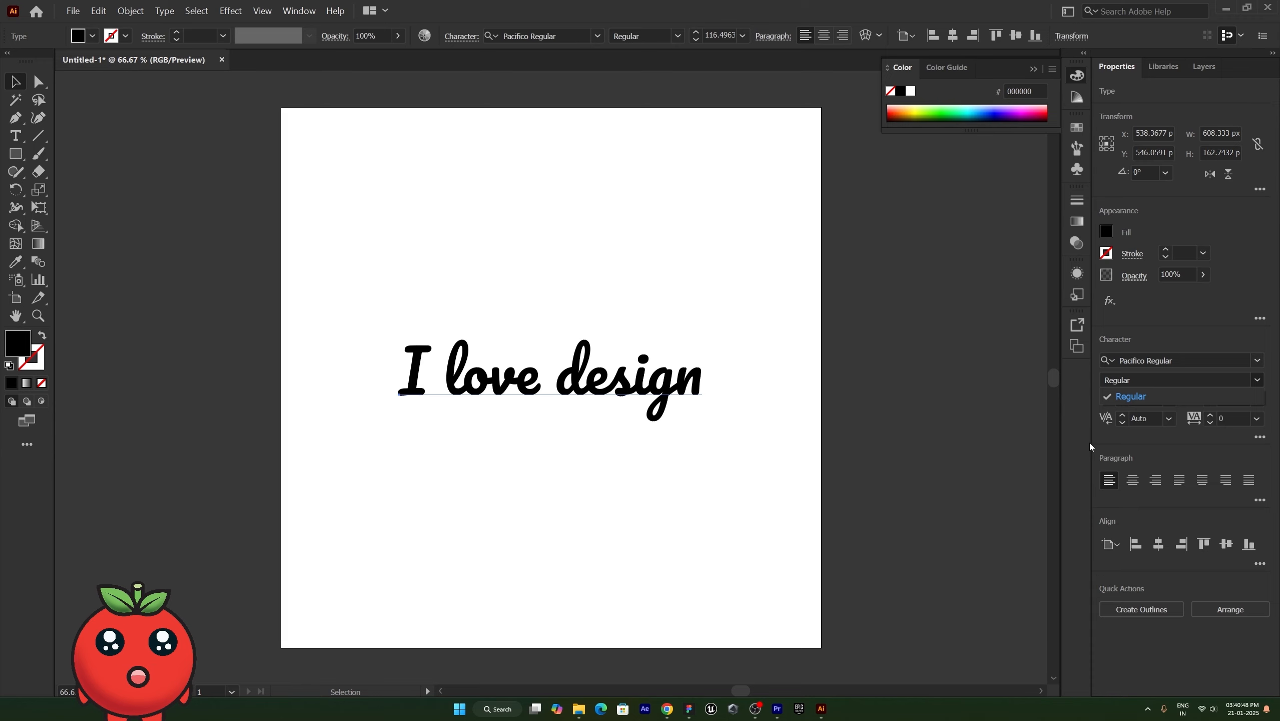
- Set the text in Poppins Bold with centered paragraph alignment
click(1258, 362)
click(1258, 362)
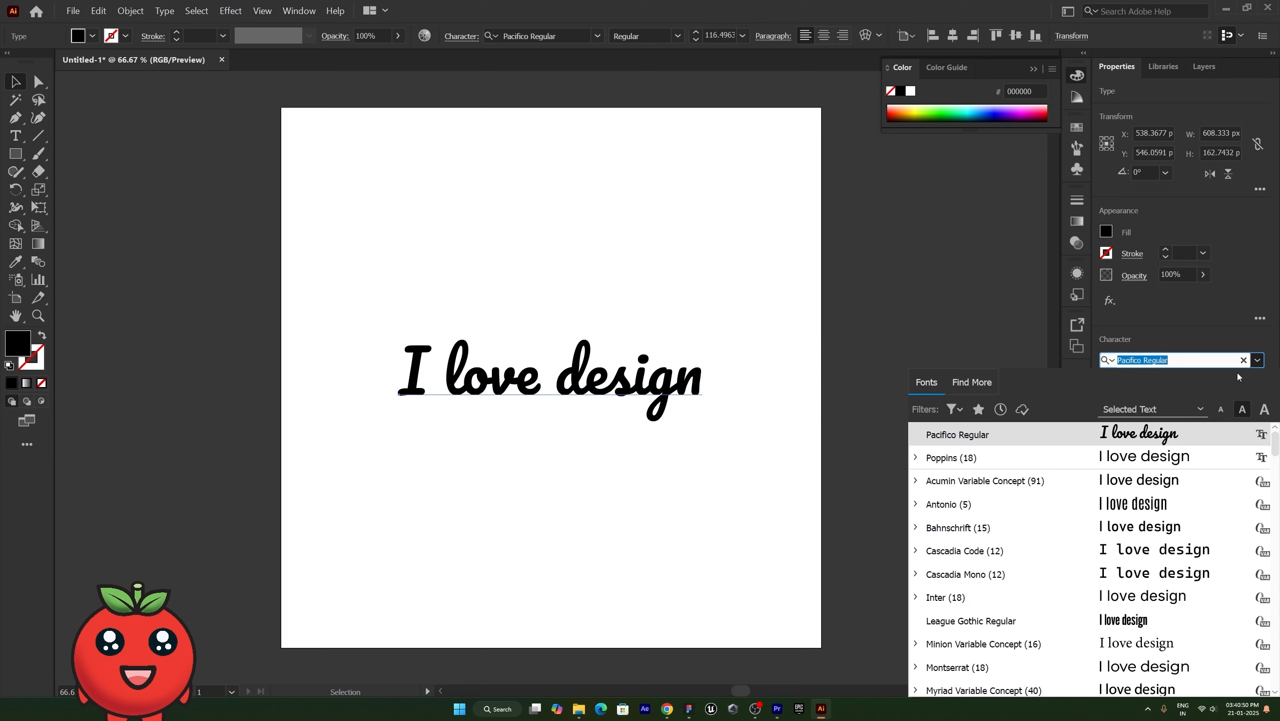
click(1152, 455)
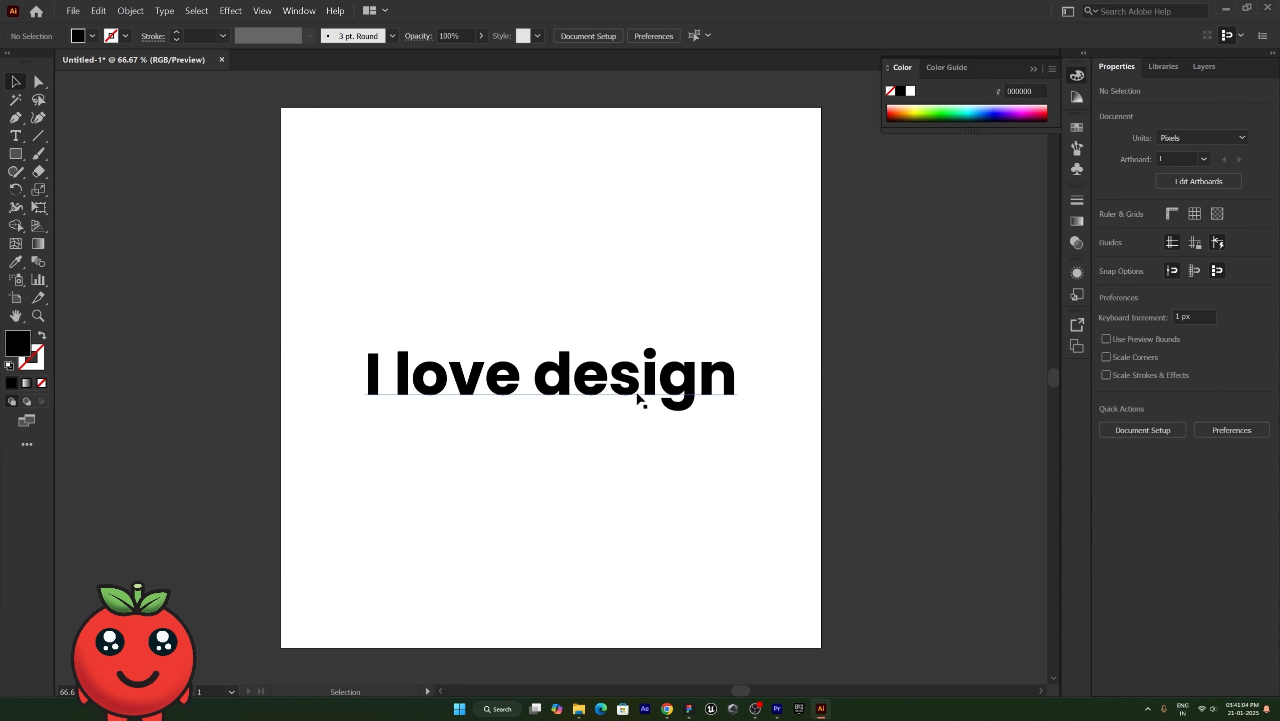
- Scale the text down proportionally around its center to about 616 px wide, a font size of about 96.34 pt
click(638, 398)
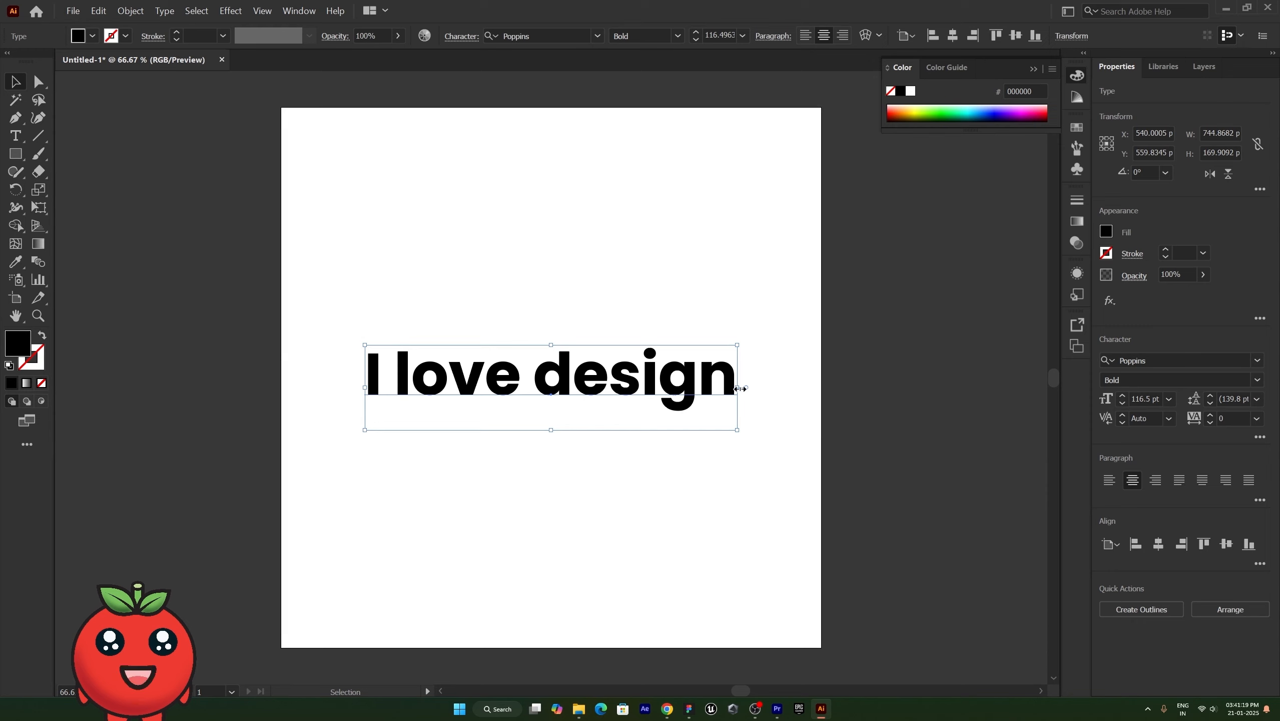
drag(746, 387, 706, 394)
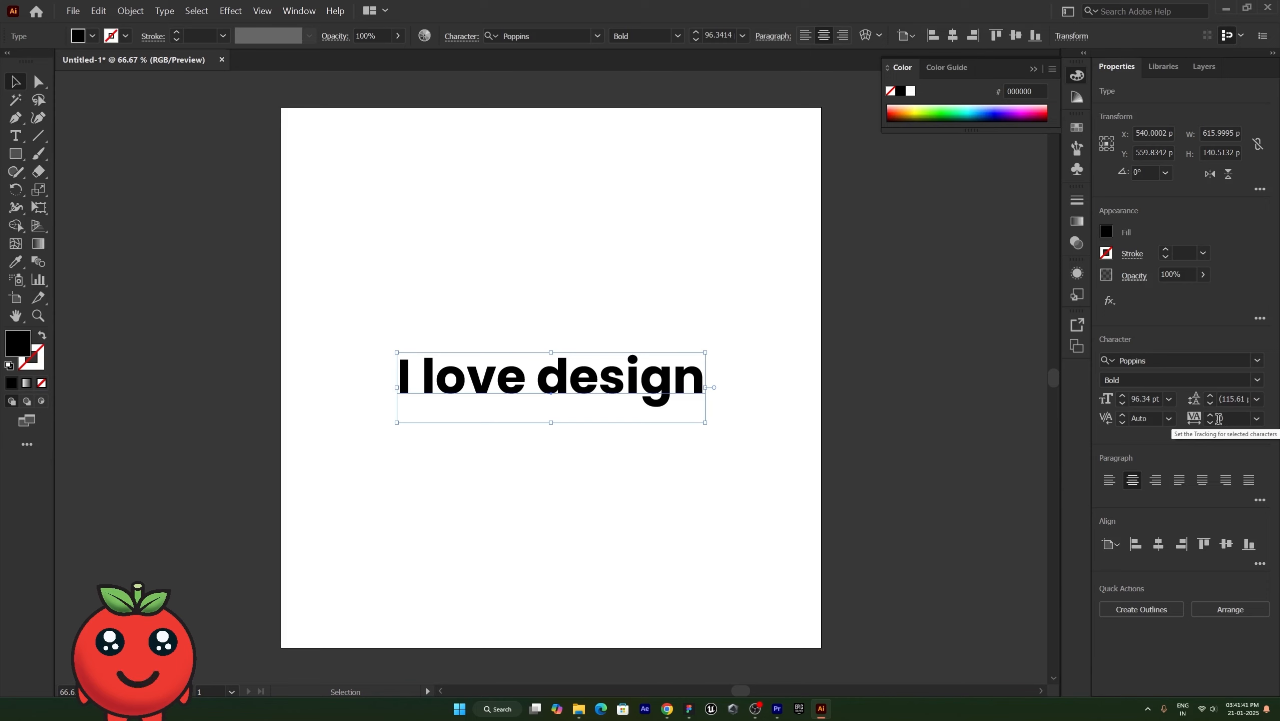
- Increase the text's letter spacing by setting its tracking to 50
click(1210, 415)
click(1209, 415)
click(1210, 415)
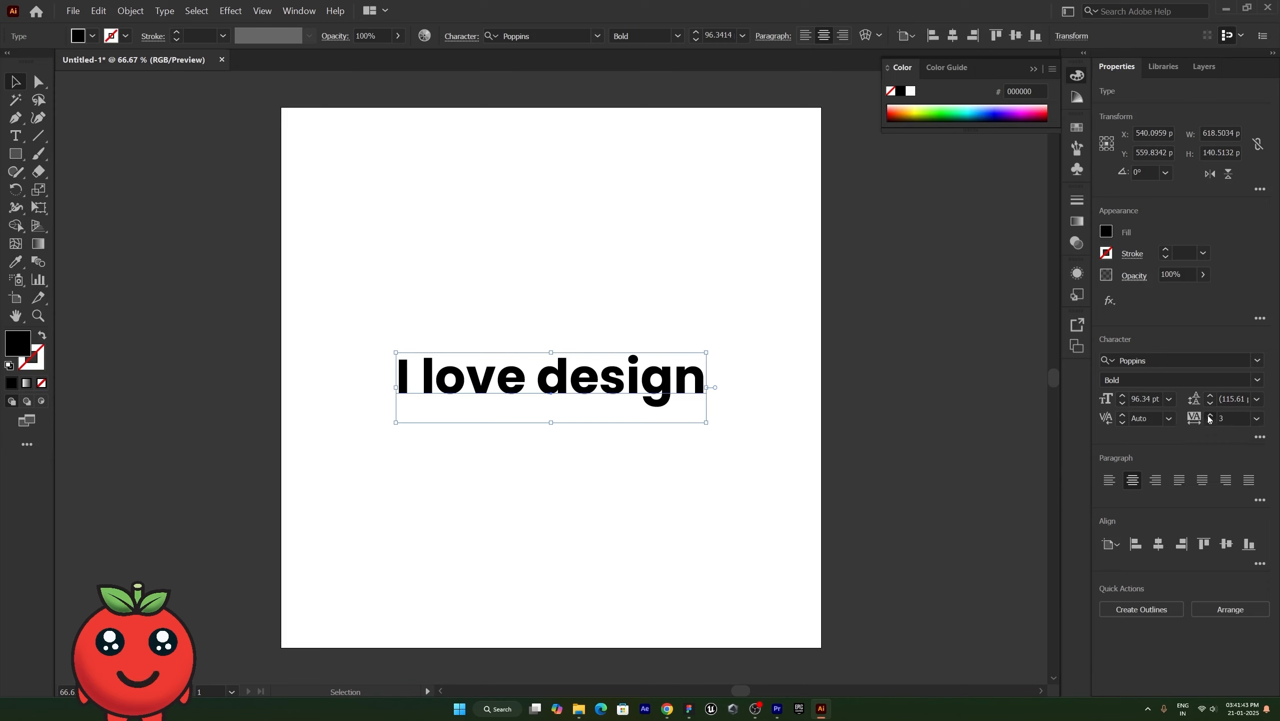
click(1209, 415)
click(1257, 419)
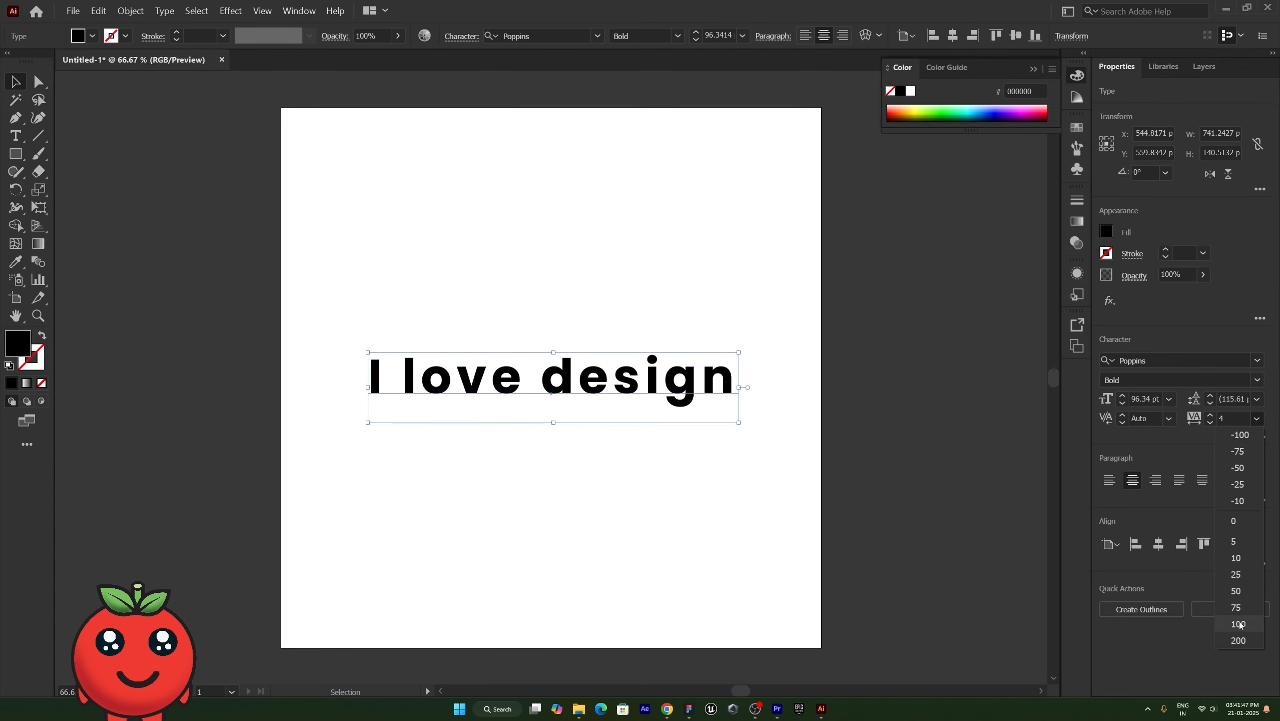
click(1237, 590)
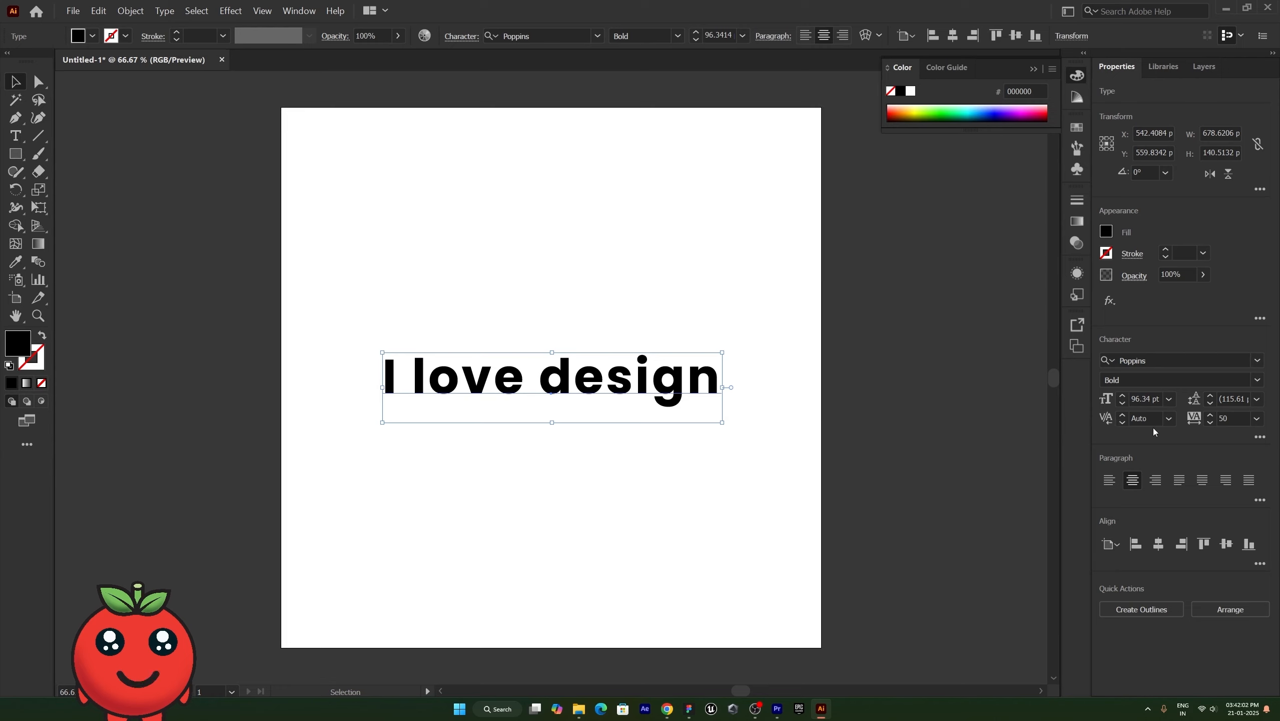
- Try Optical kerning on the text and restore the kerning to Auto
click(1167, 419)
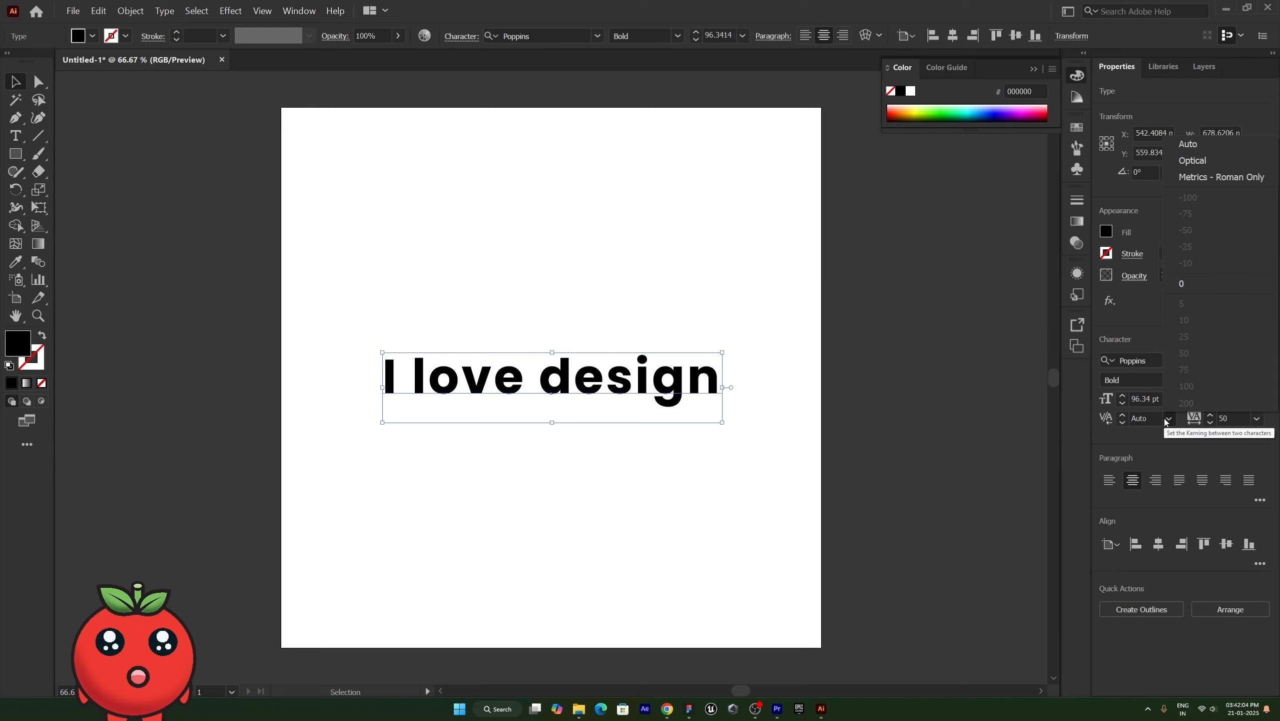
click(1192, 160)
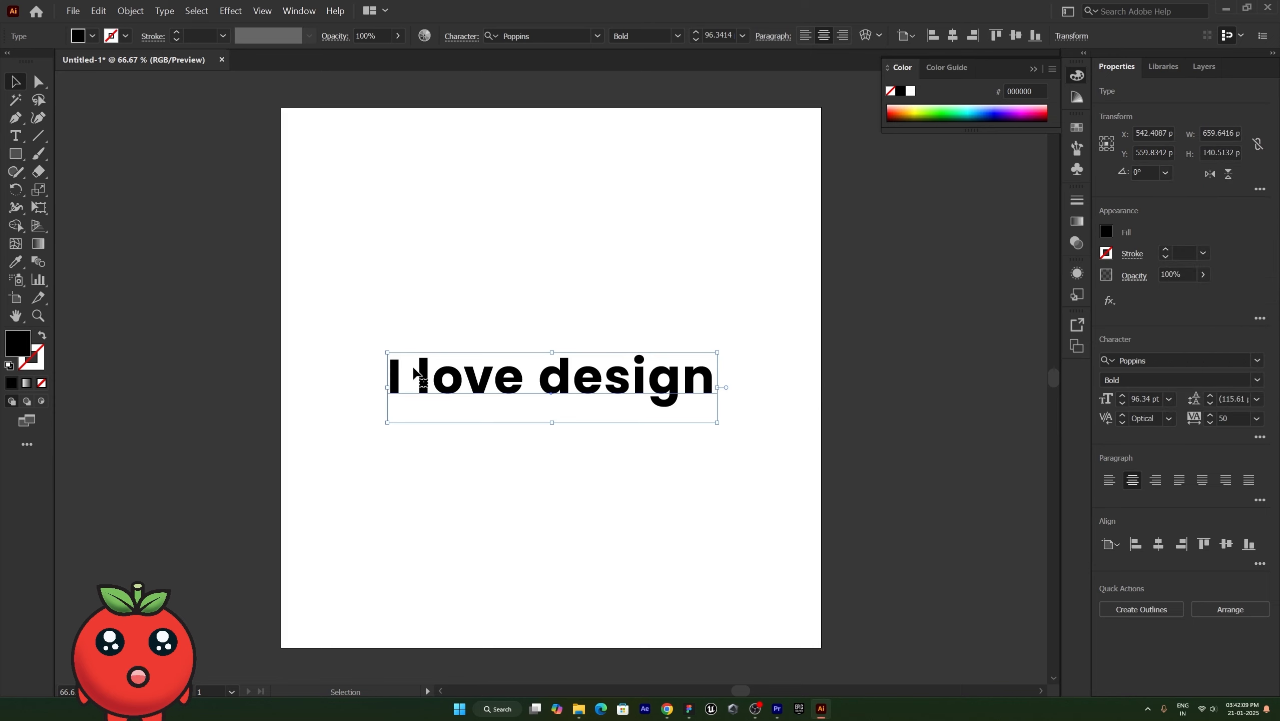
click(1169, 420)
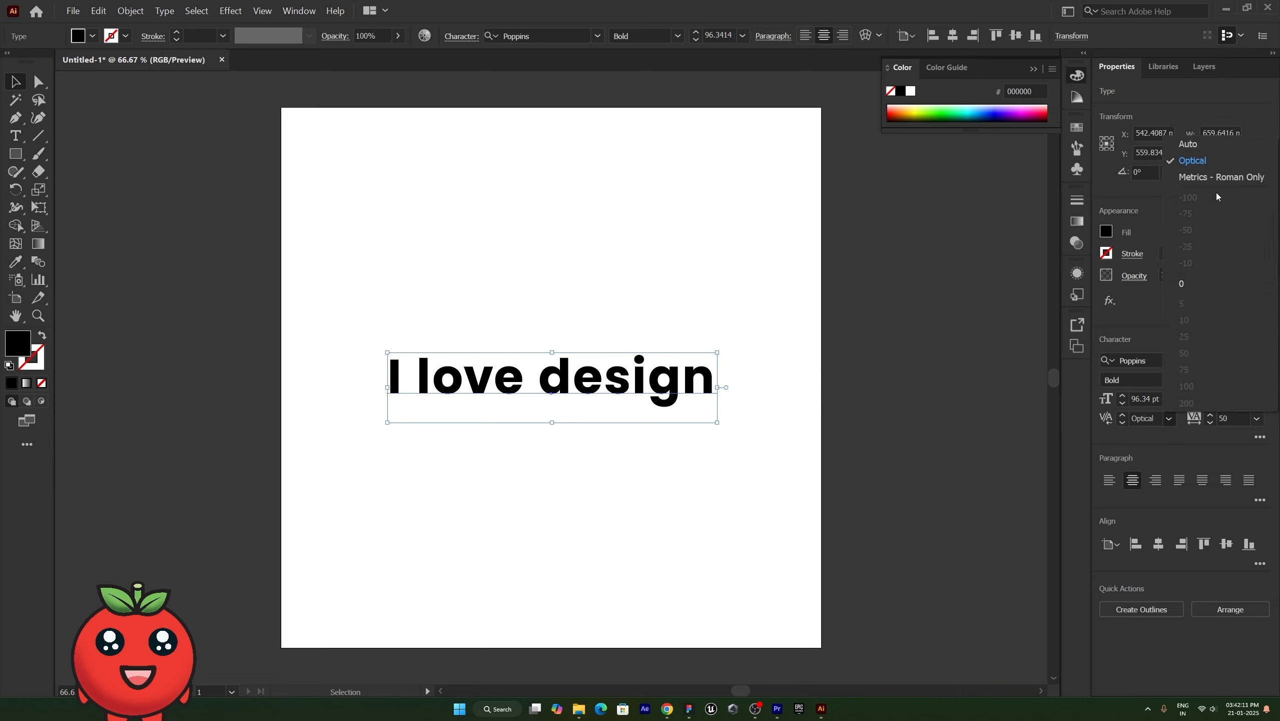
click(1216, 149)
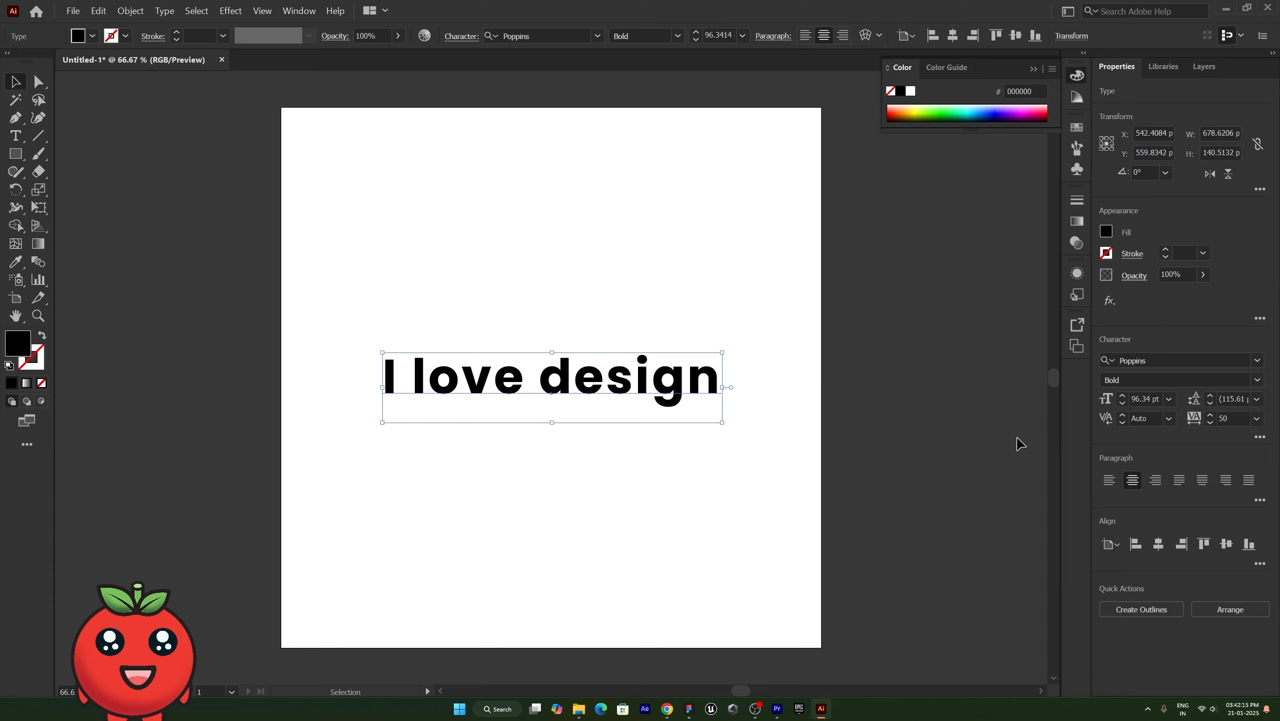
- Place the text cursor between the "l" and "o" of "love" to inspect the kerning of that letter pair
click(14, 137)
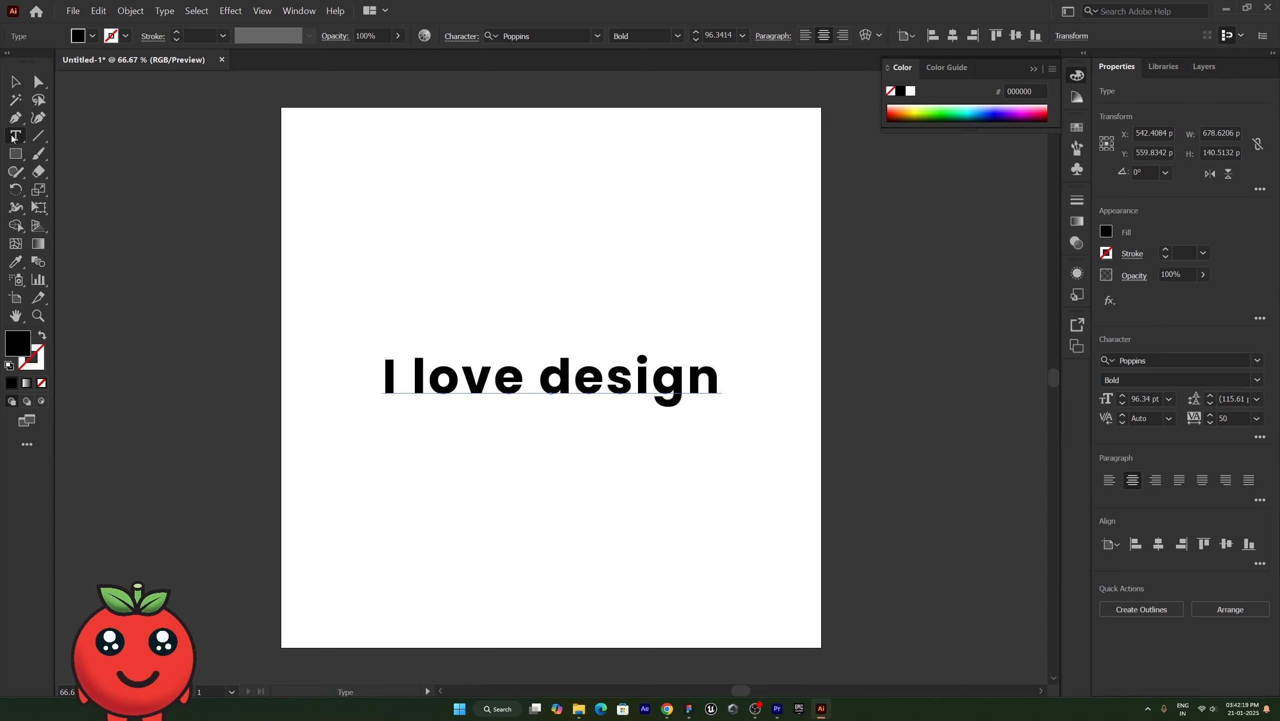
click(426, 376)
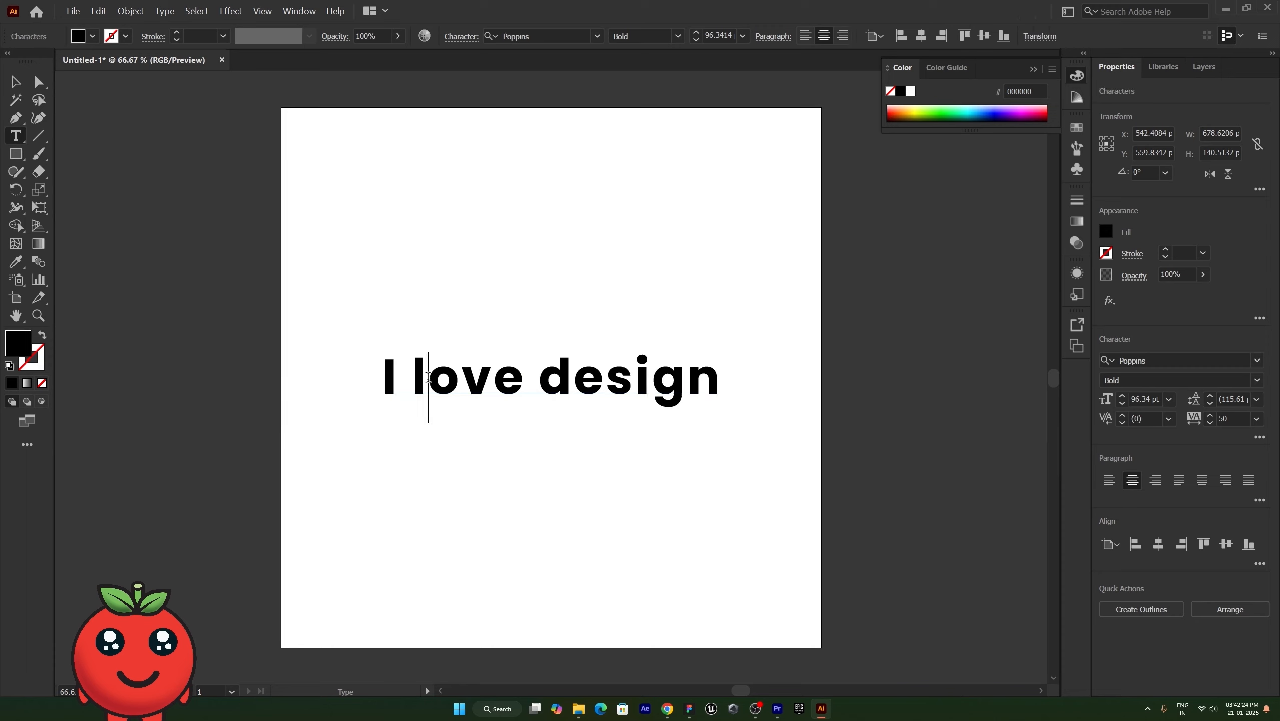
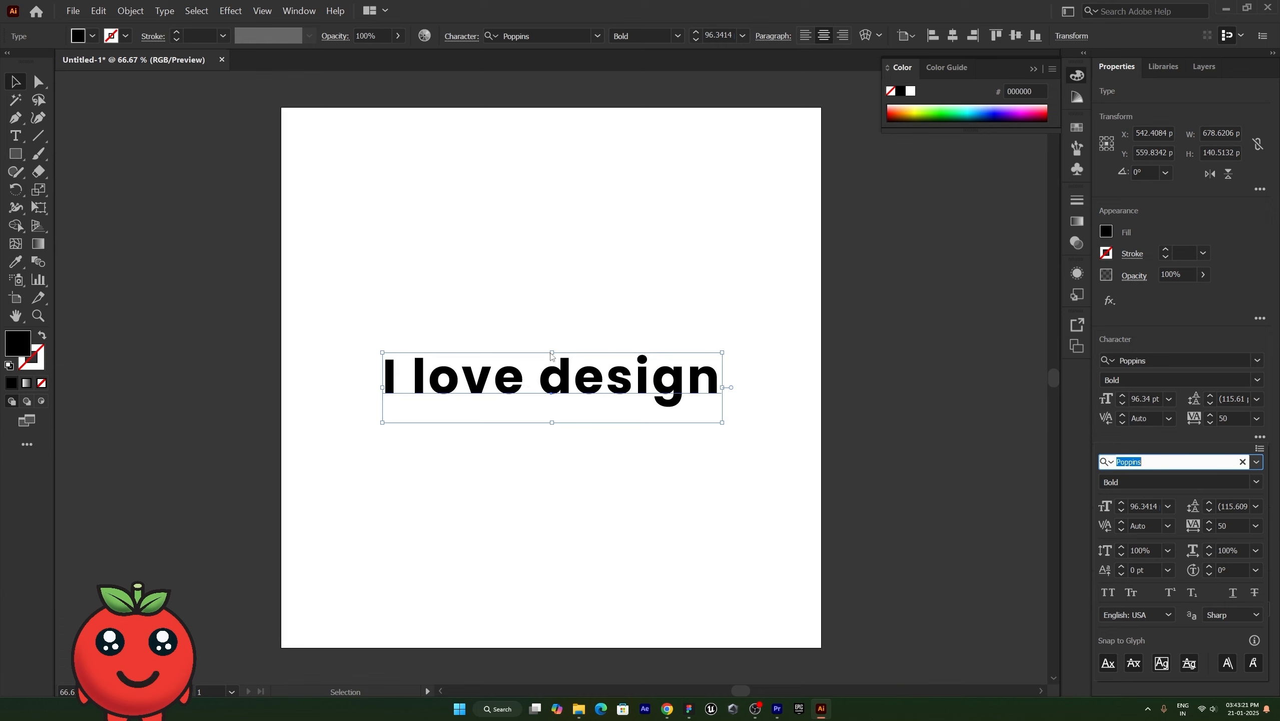
- Squash the text freely to about 90 px high and narrow it to about 616 px wide
drag(552, 356, 552, 378)
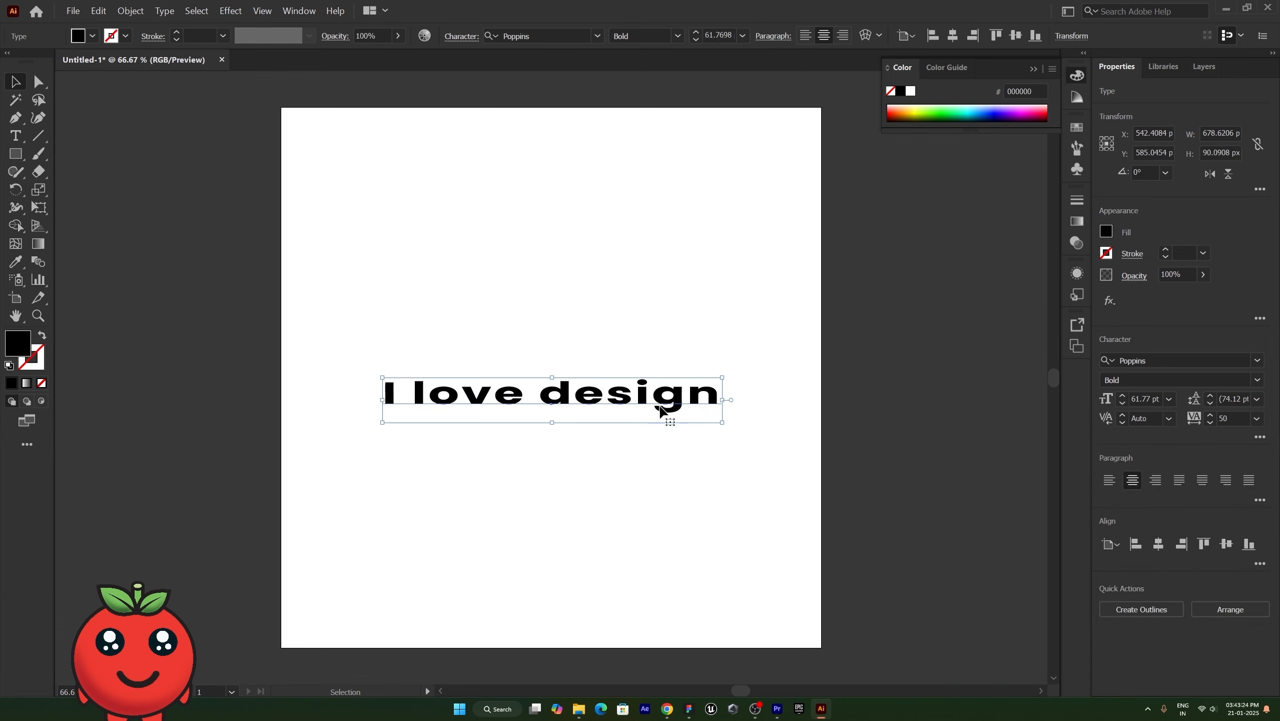
drag(722, 400, 691, 399)
- Try a vertical scale of 85% on the distorted text and reset its vertical and horizontal scales to 100%
click(1260, 436)
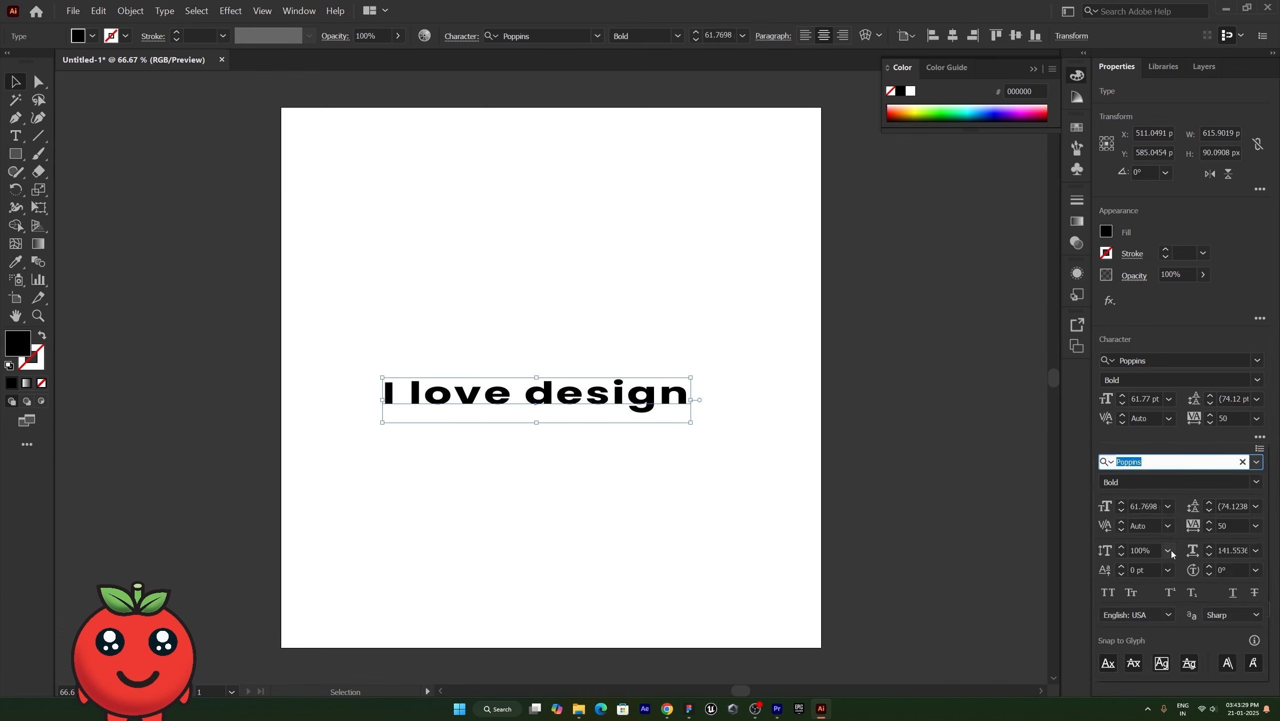
click(1122, 555)
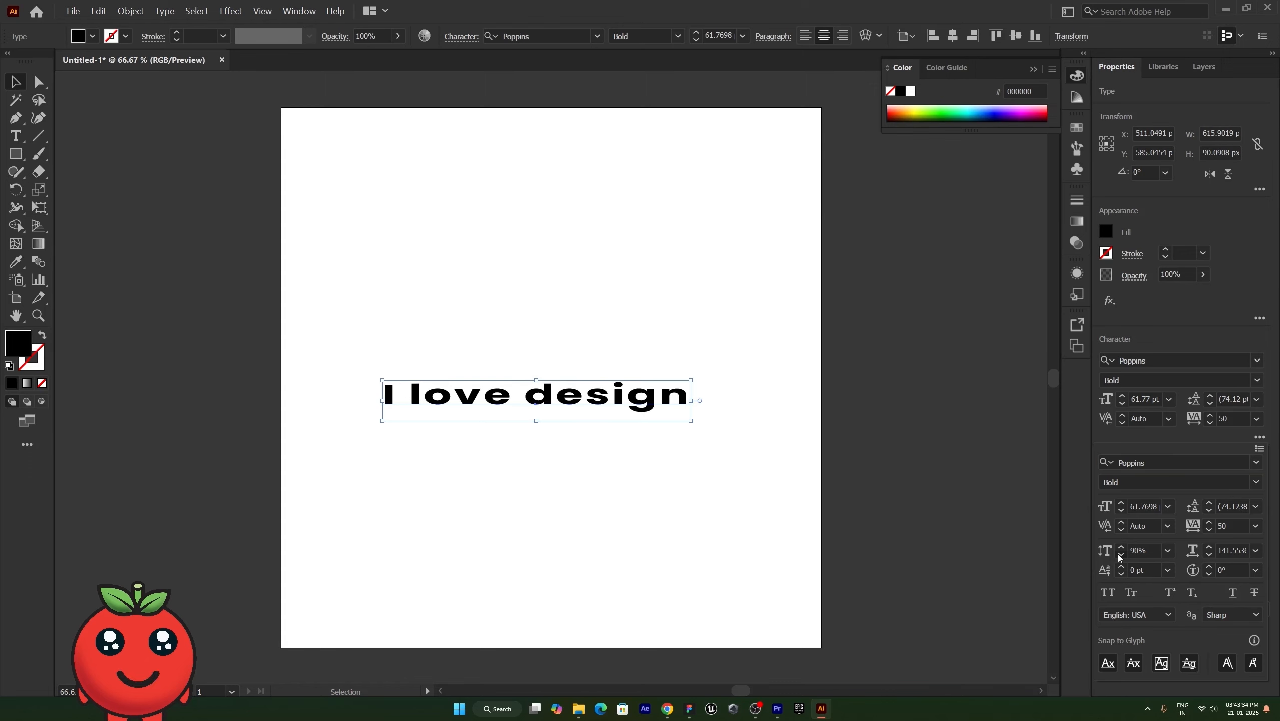
click(1121, 554)
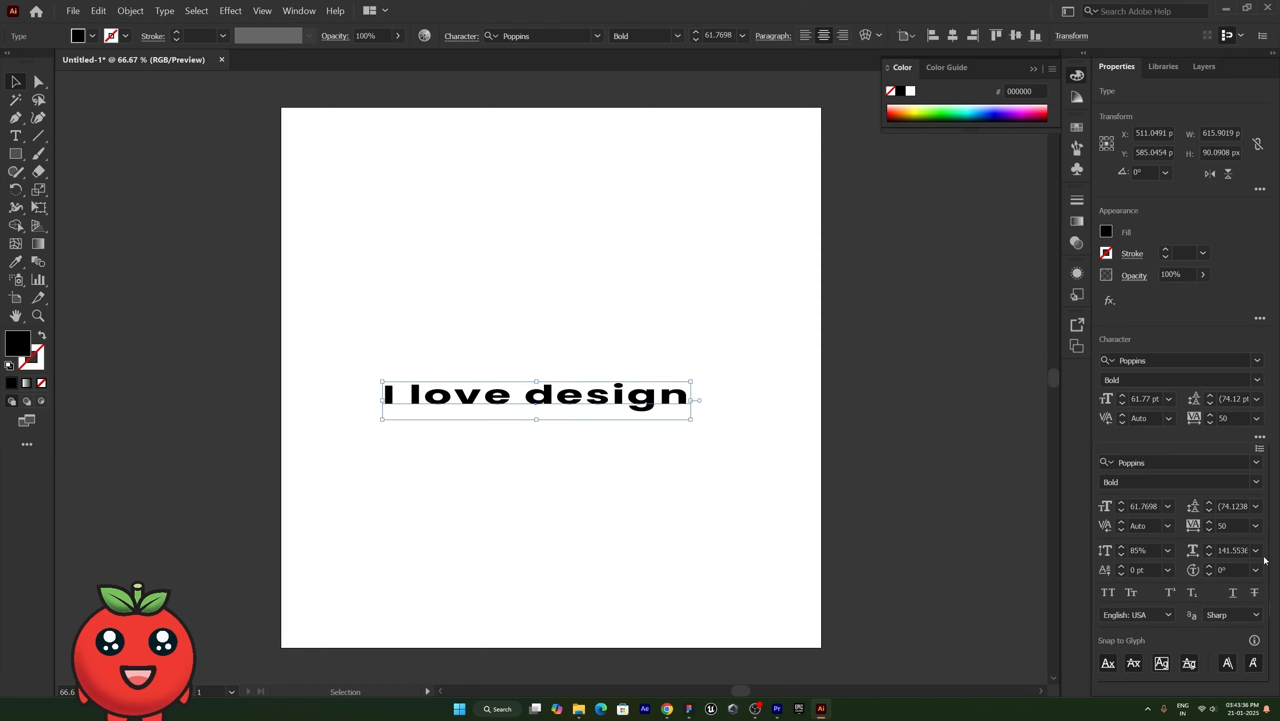
click(1169, 551)
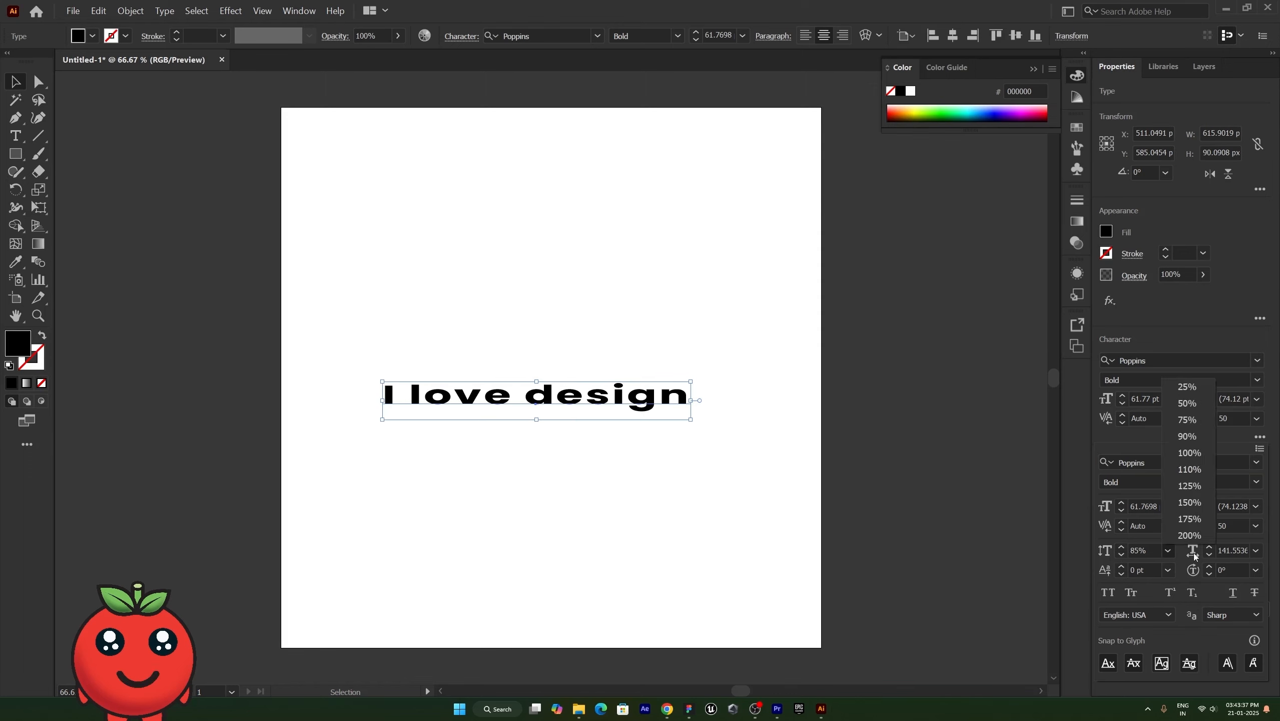
click(1190, 451)
click(1256, 550)
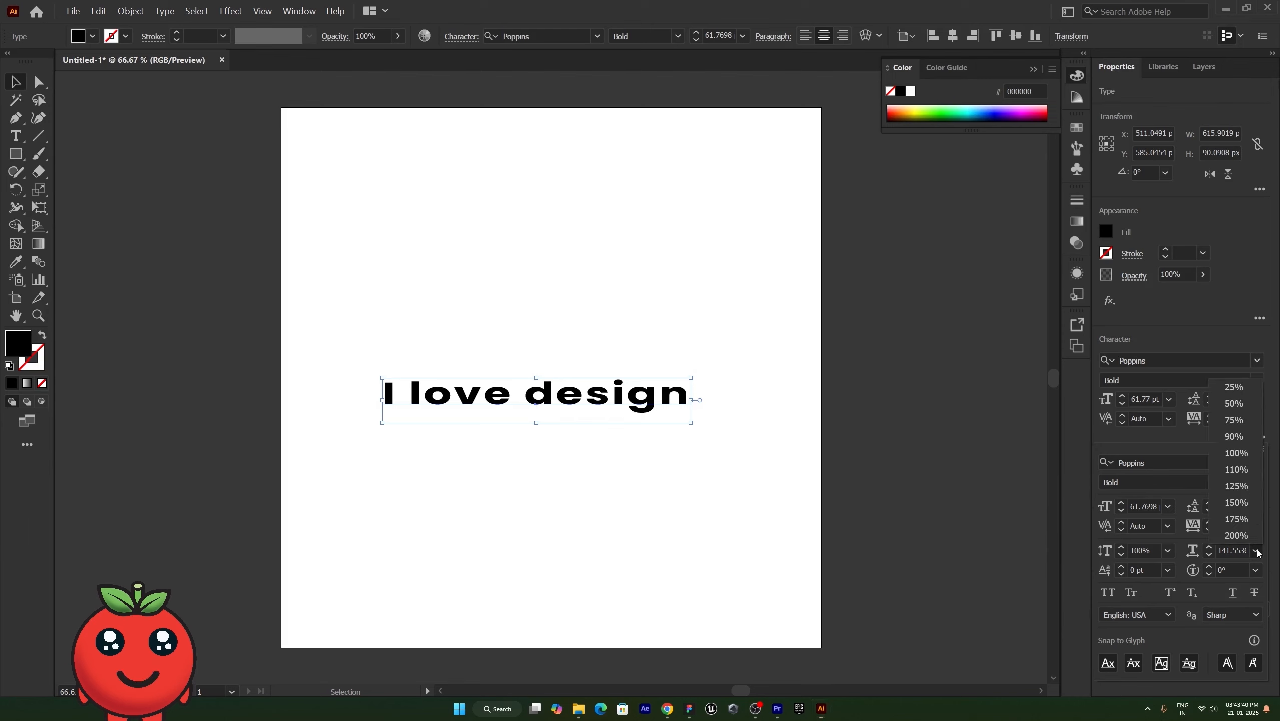
click(1243, 453)
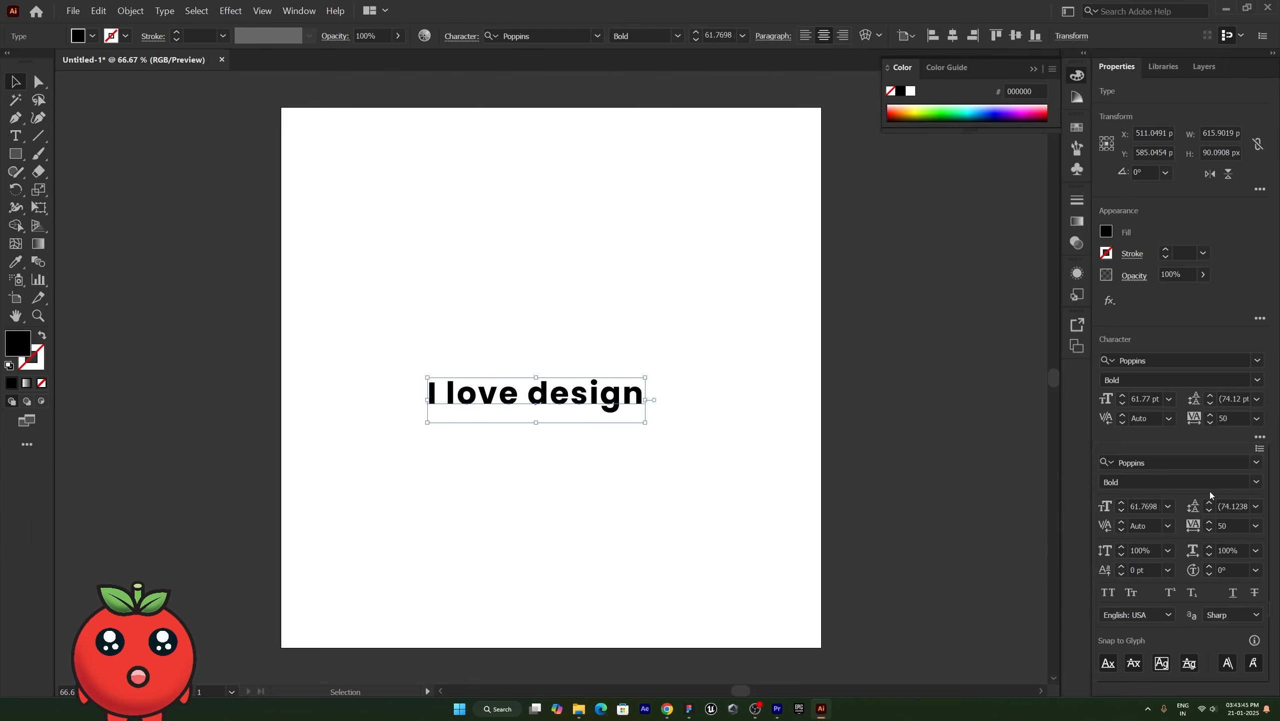
- Enlarge the text proportionally around its center to about 655 px wide, a font size of about 93 pt
click(646, 401)
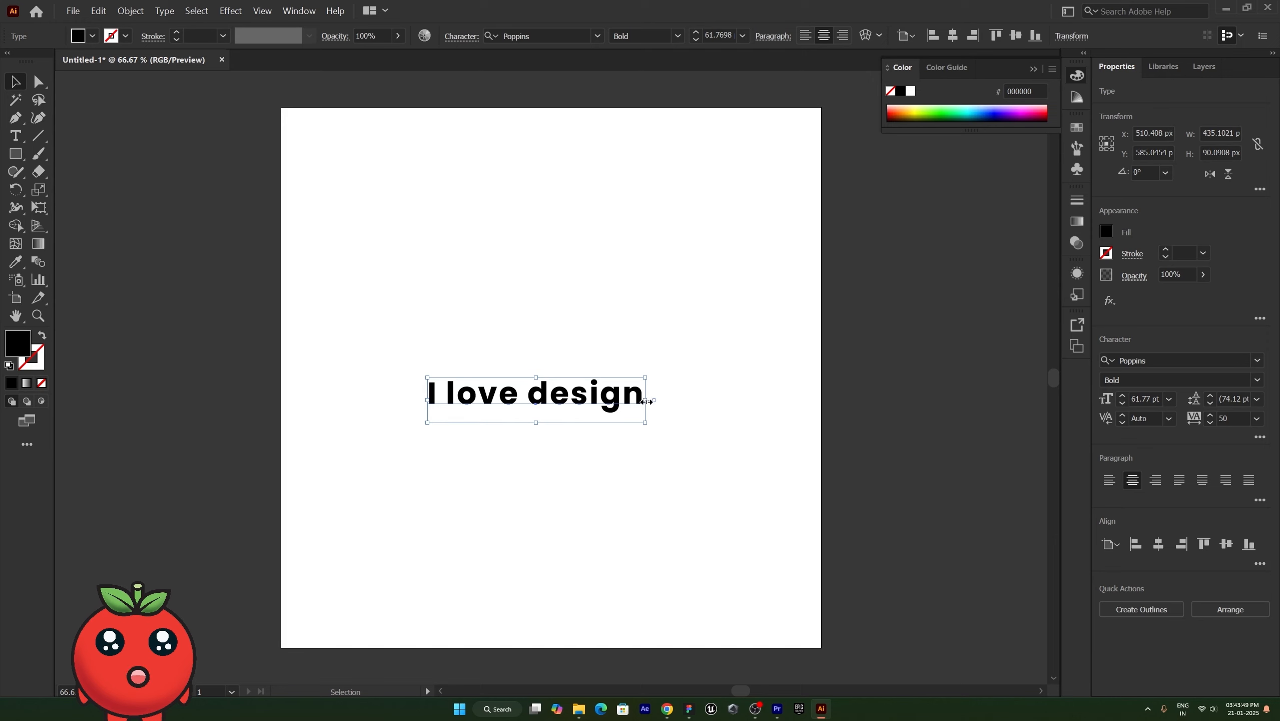
drag(647, 401, 702, 400)
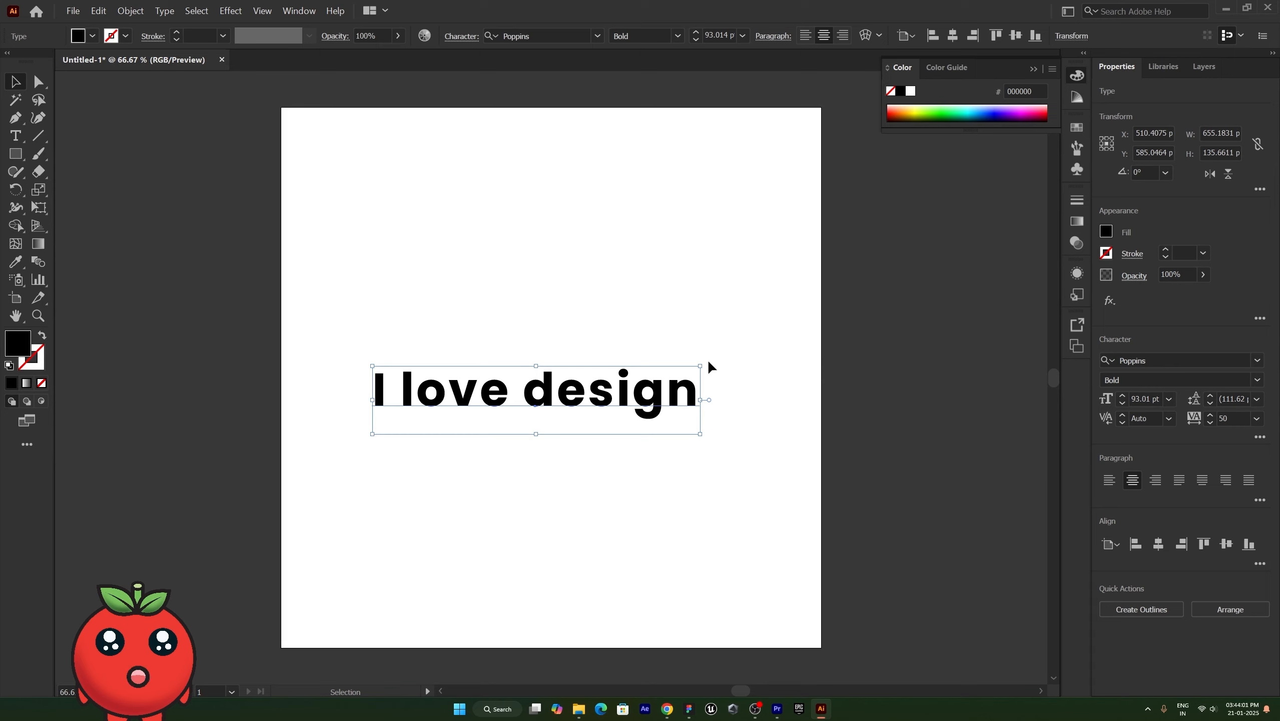
- Stretch the text to about 796 px wide and 142 px high, and reset its horizontal scale to 100%
drag(701, 366, 771, 363)
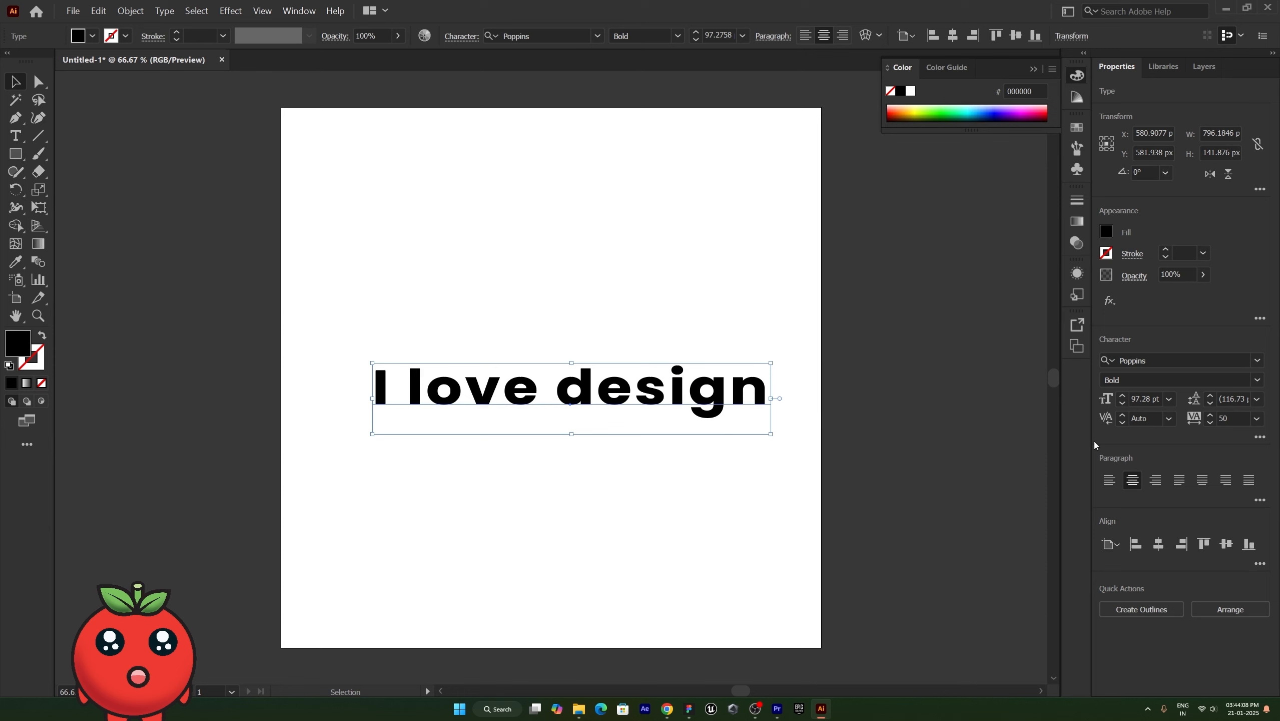
click(1260, 436)
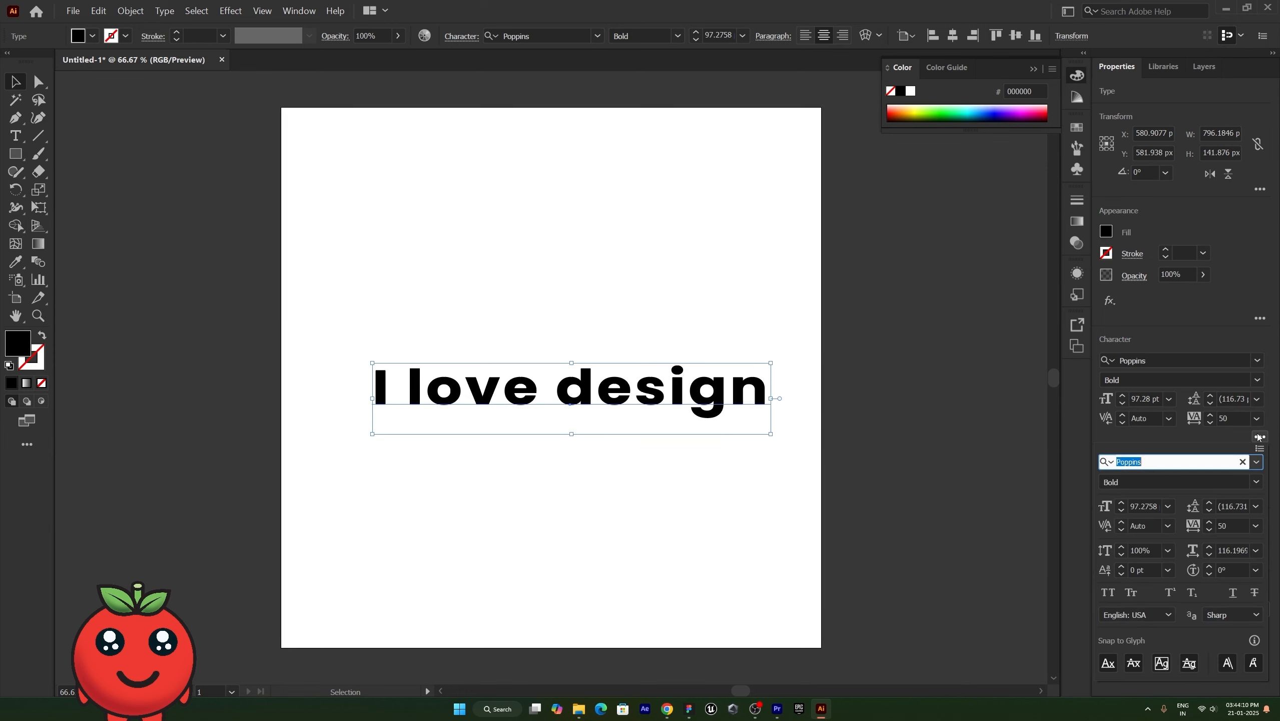
click(1256, 551)
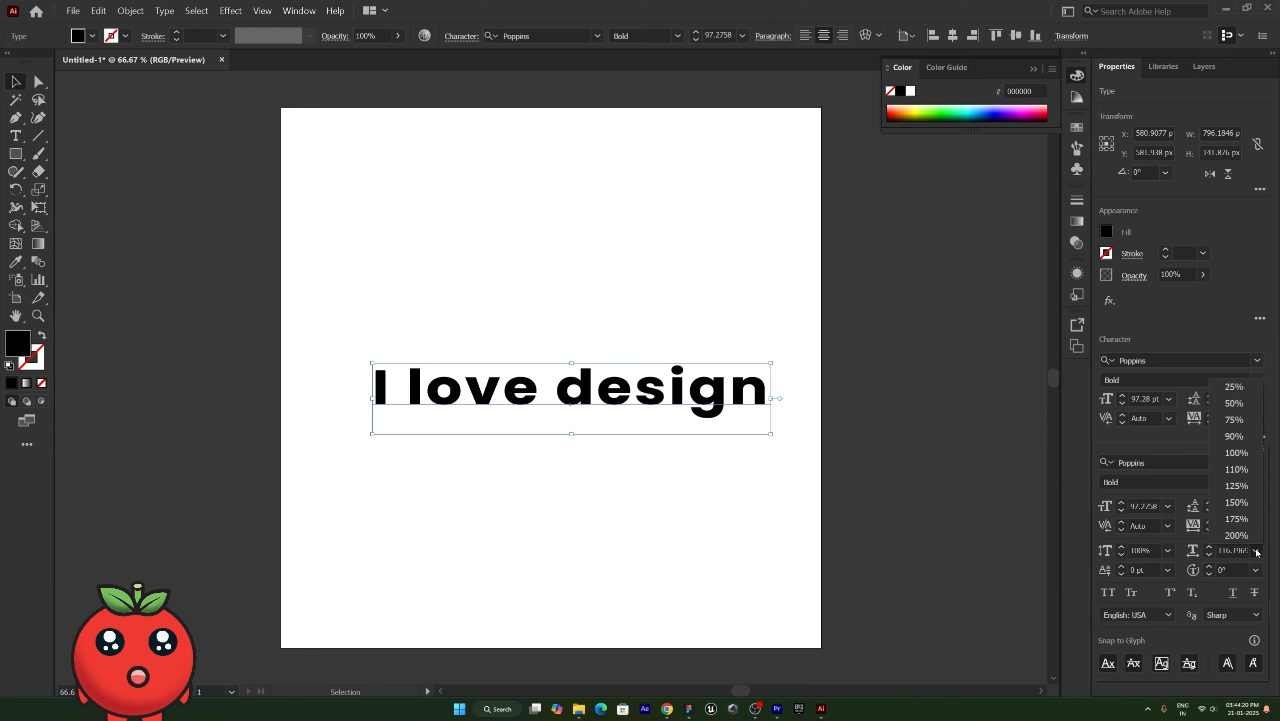
click(1251, 453)
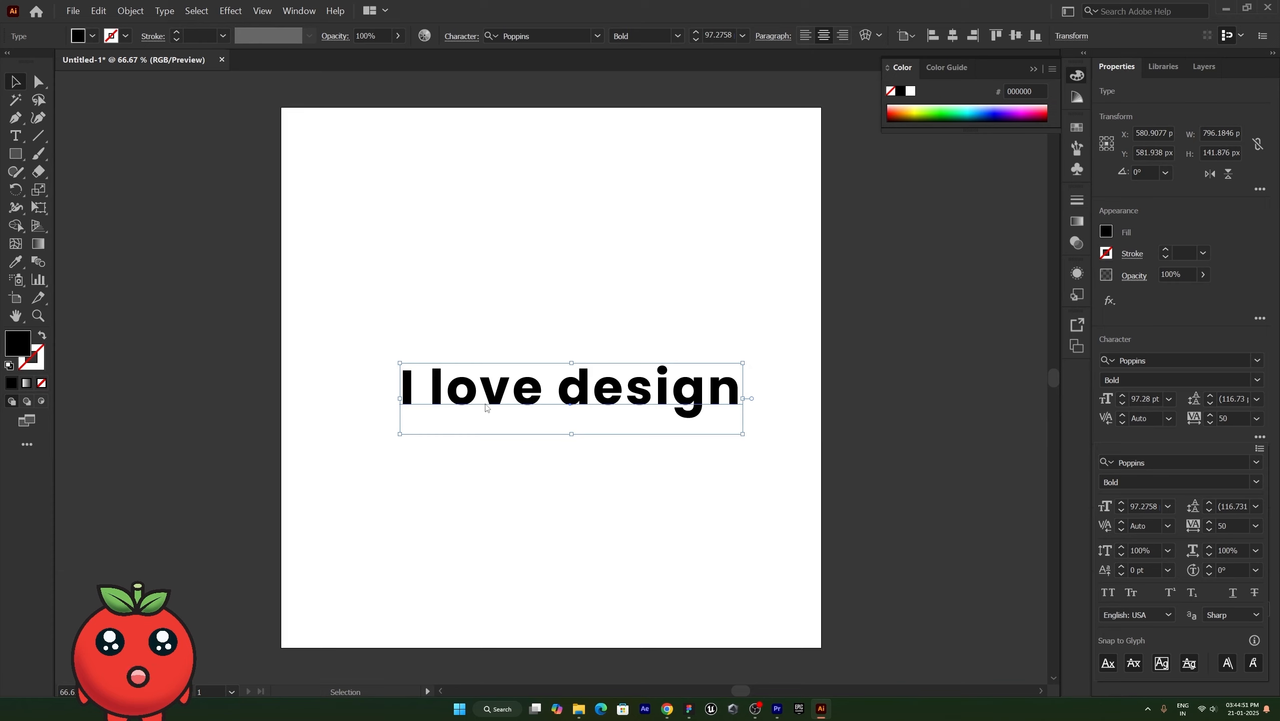
- Try baseline shifts of 8 pt and -8 pt on the whole text and undo the last change
click(1123, 566)
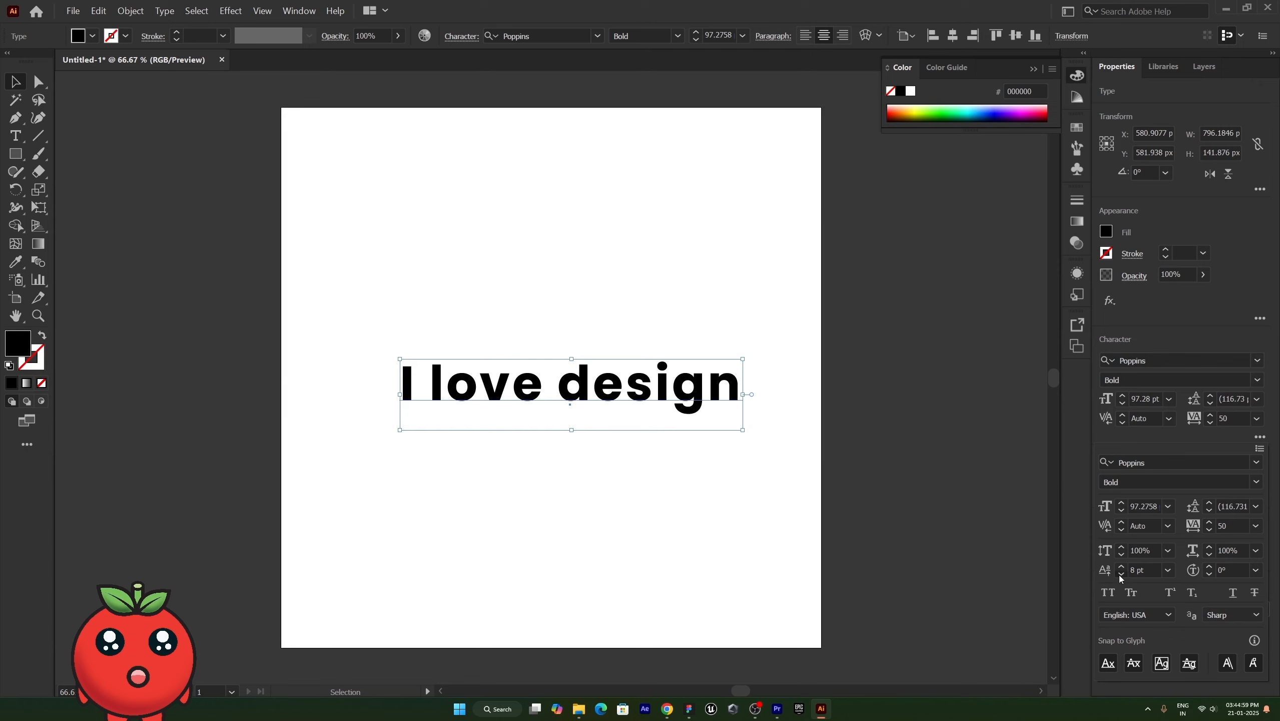
click(1121, 575)
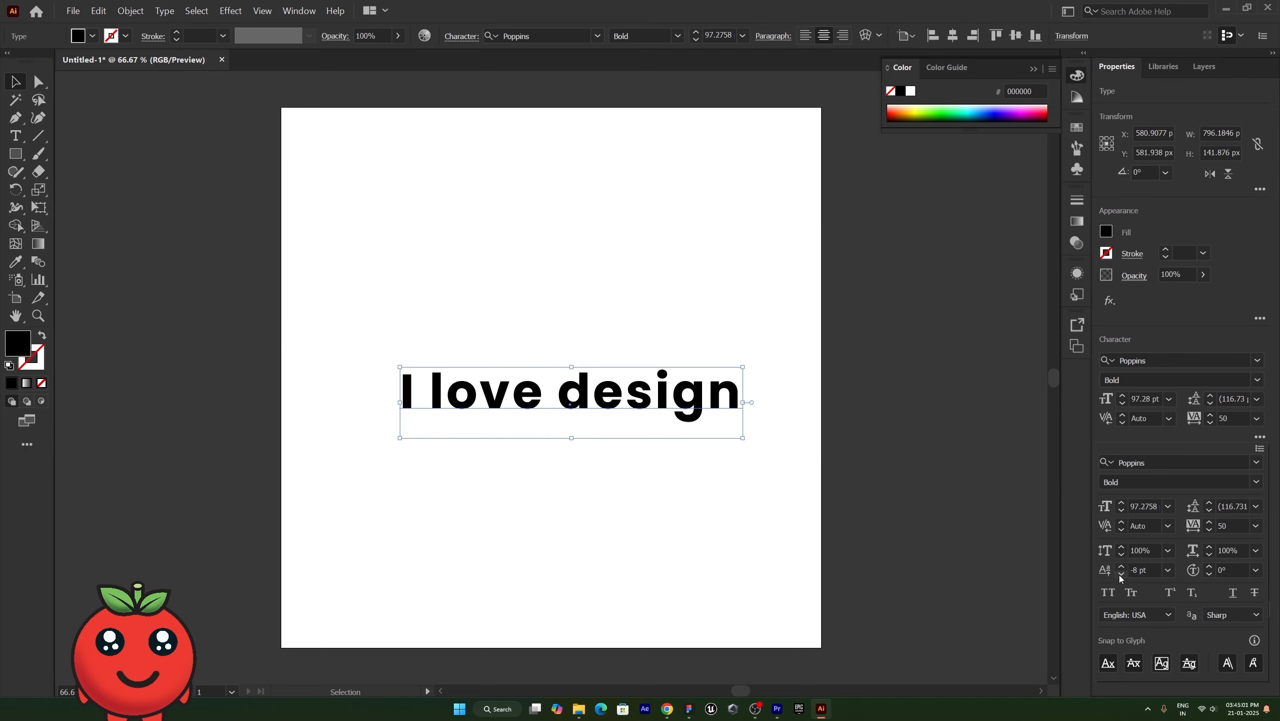
key(ctrl+z)
- Raise only the letter "v" in "love" with a baseline shift of 10 pt and deselect the text
double_click(520, 399)
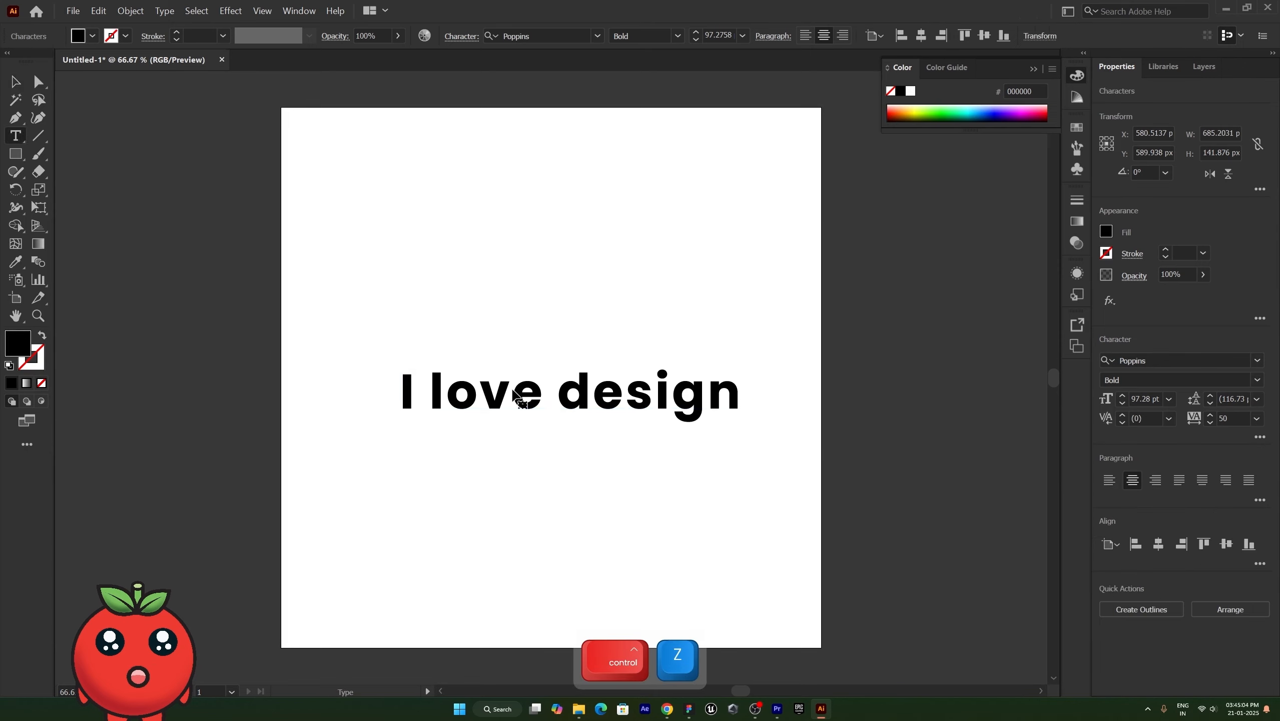
triple_click(519, 399)
drag(513, 398, 492, 388)
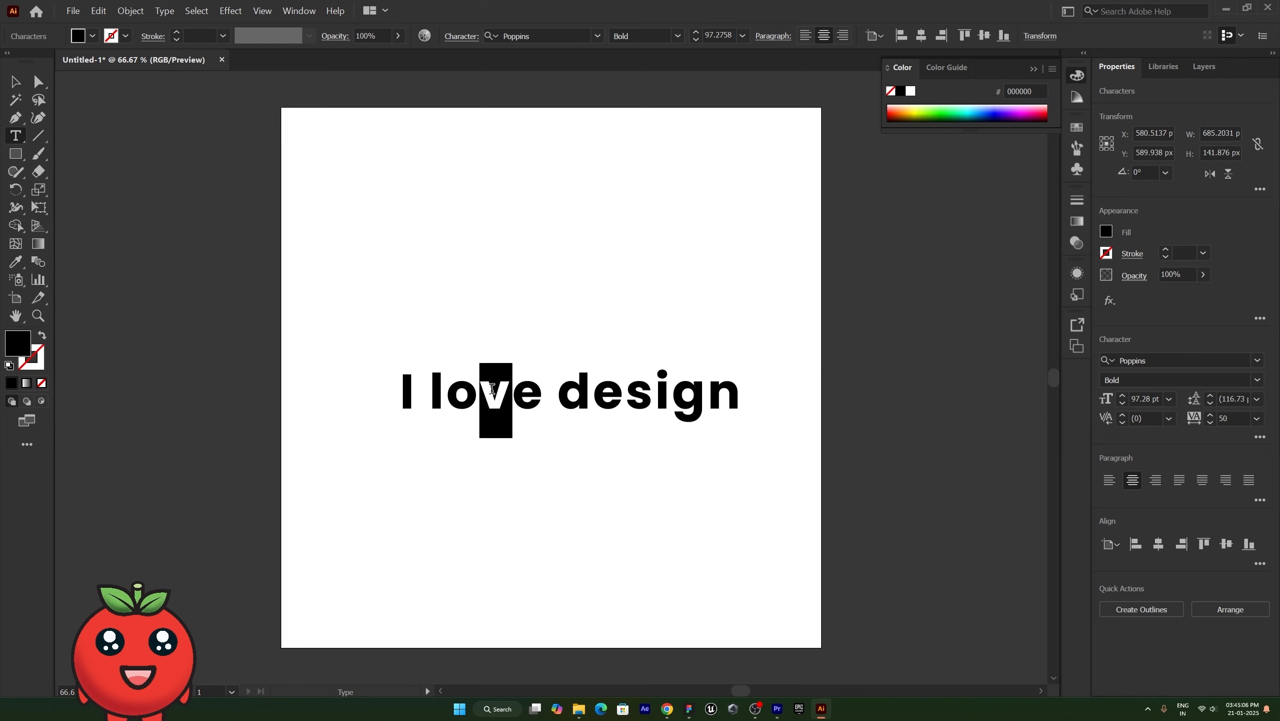
click(1260, 437)
click(1125, 565)
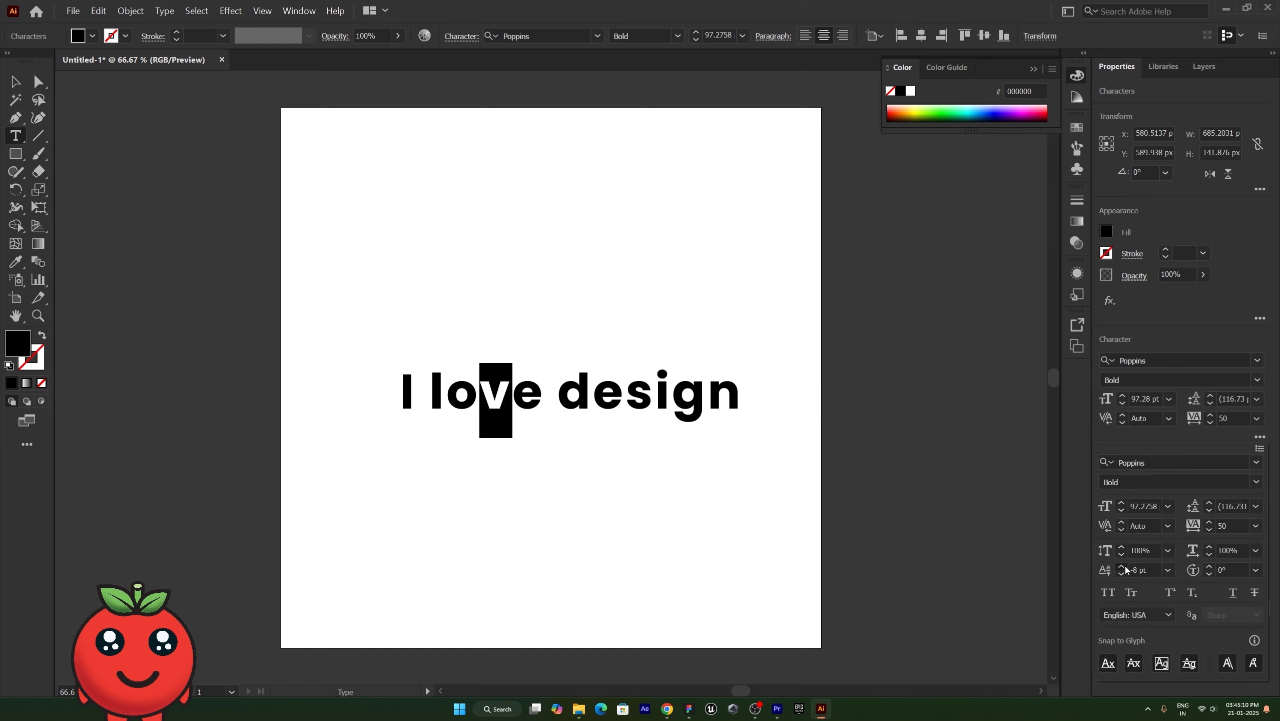
click(1126, 565)
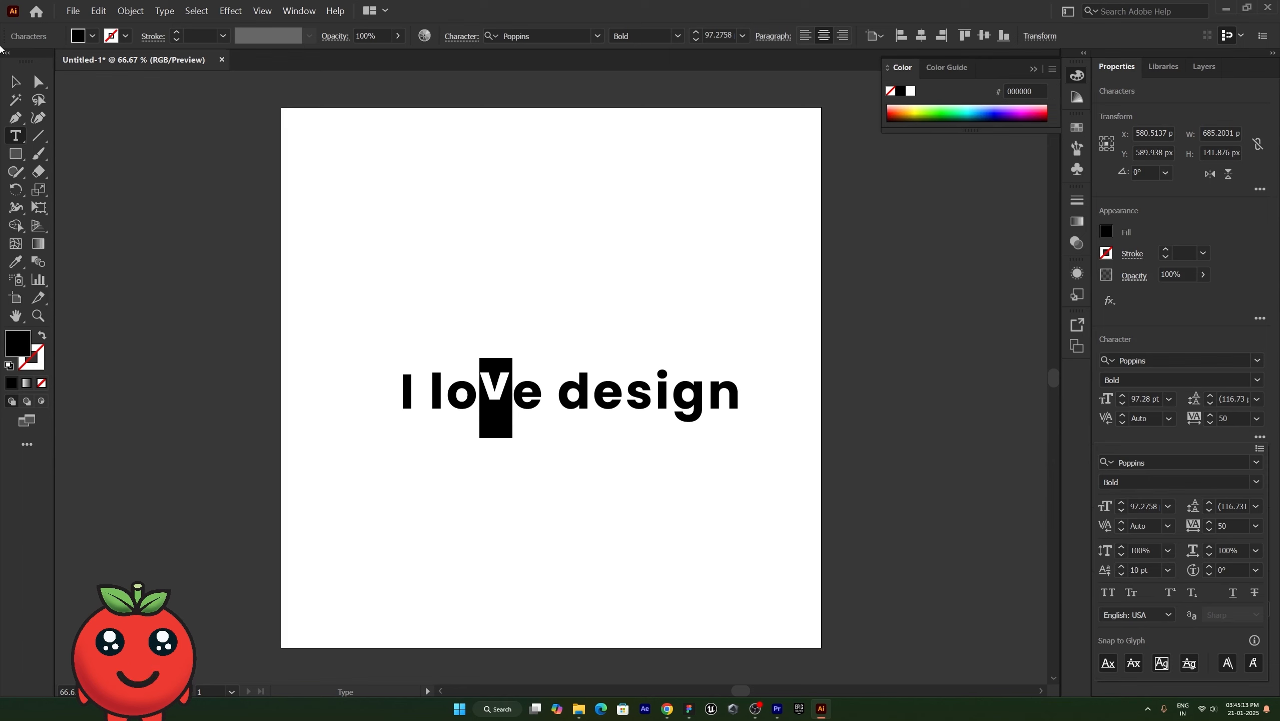
click(16, 84)
click(384, 489)
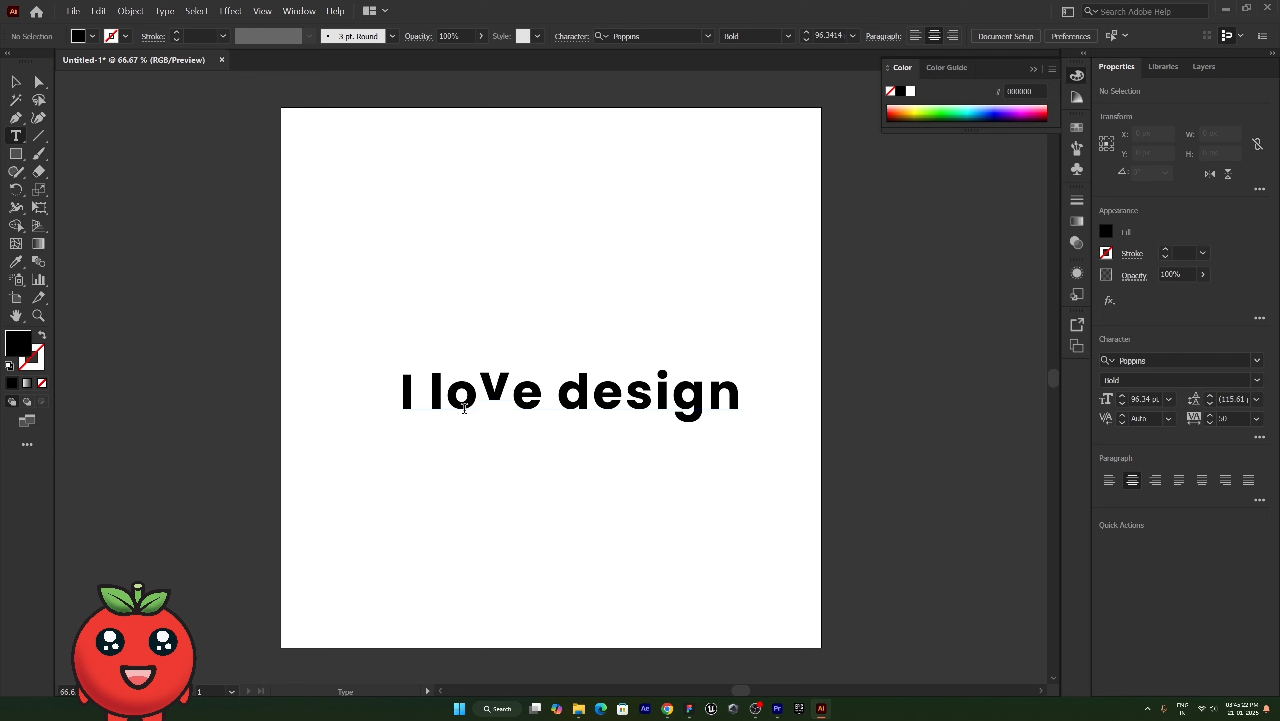
- Switch to the Selection tool and undo the baseline shift changes on the text
click(15, 81)
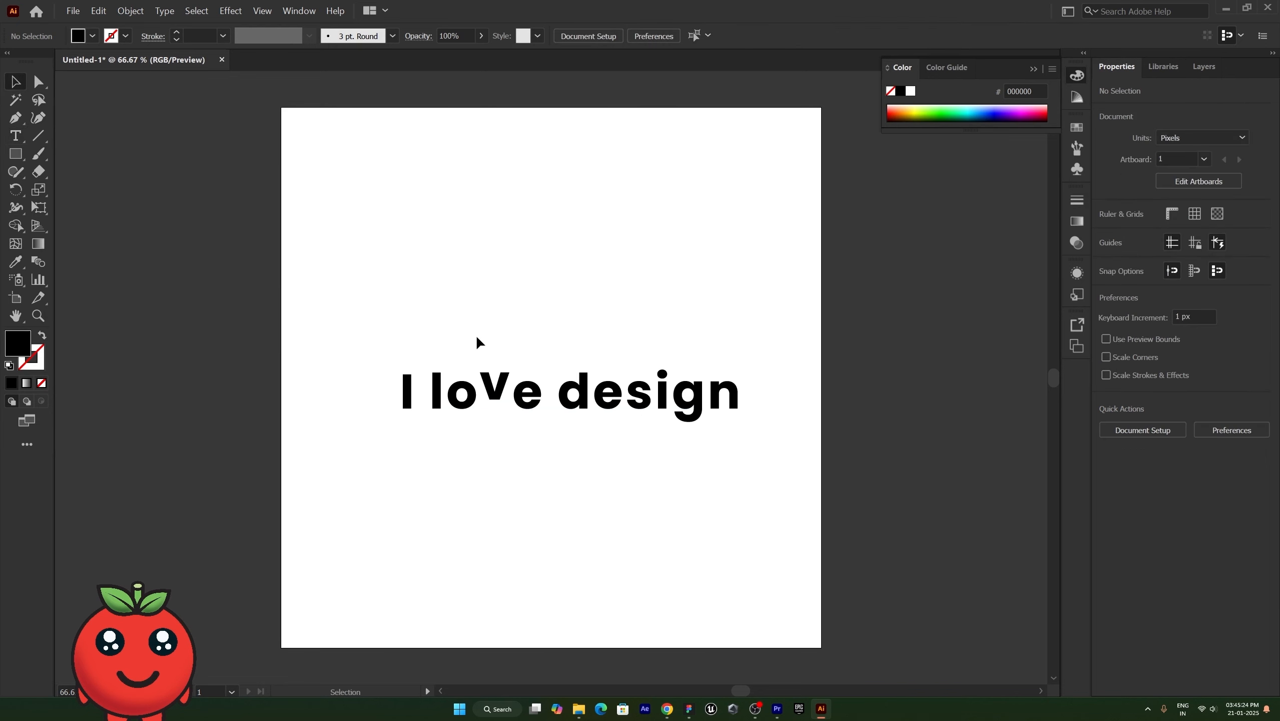
key(ctrl+z)
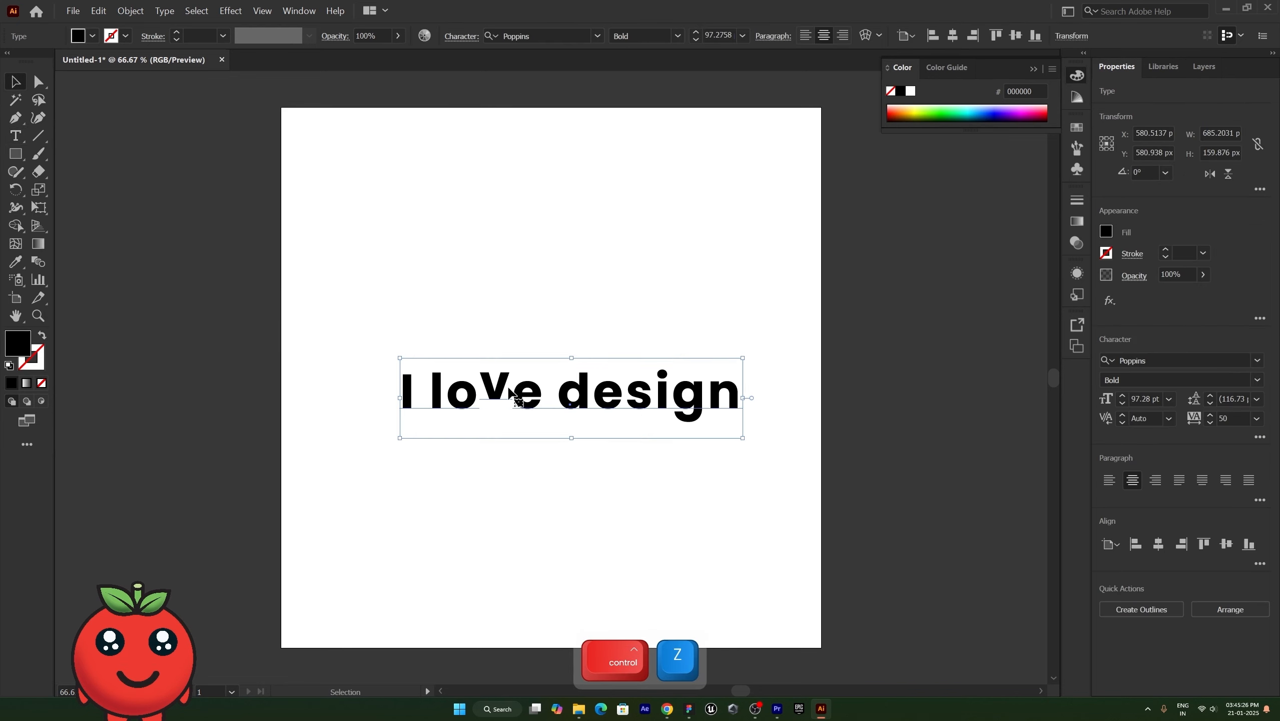
key(ctrl+z)
- Rotate the individual characters of the text by 8°
click(1260, 437)
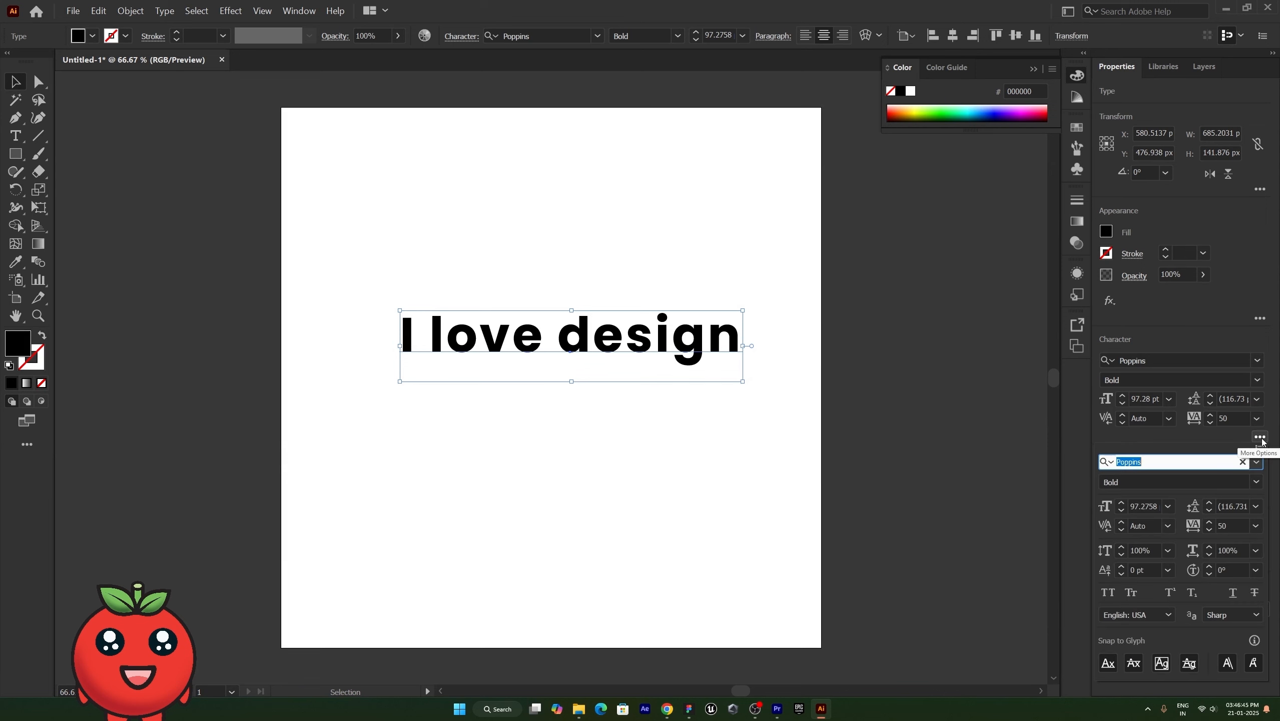
click(1210, 569)
click(1211, 568)
click(1211, 568)
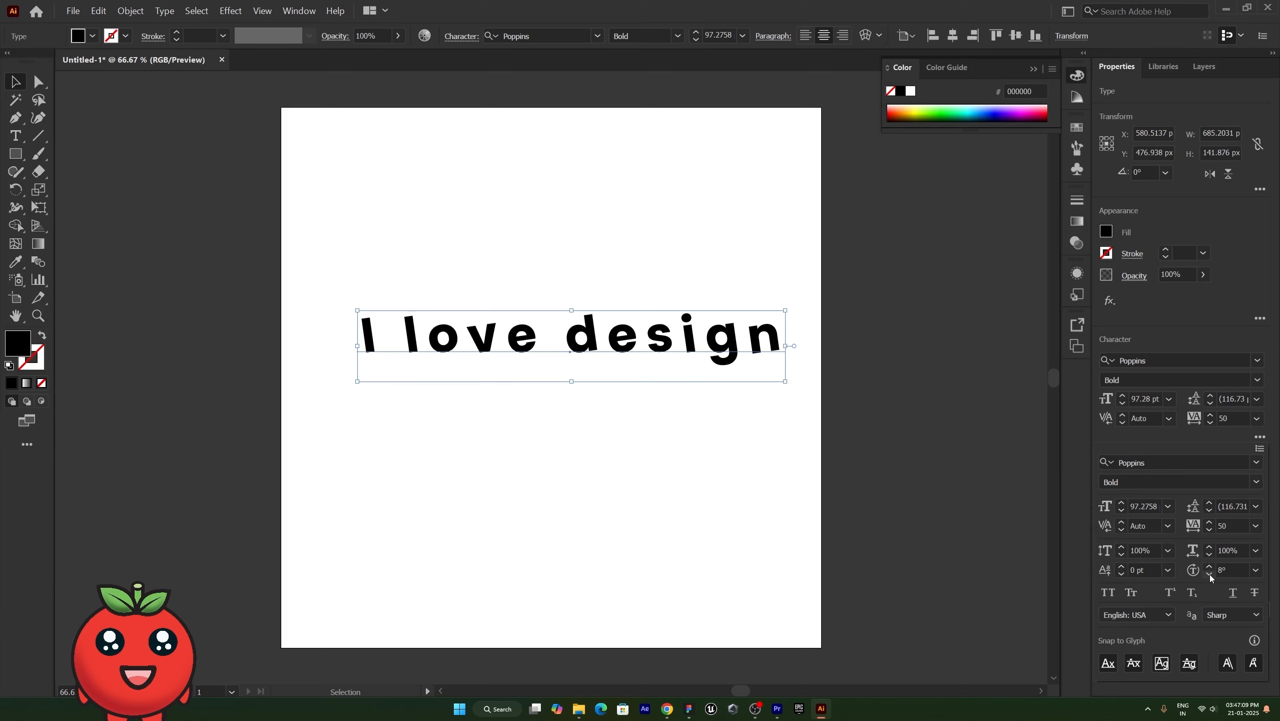
- Try a character rotation of -7° on the text and reset the rotation to 0°
click(1209, 575)
click(1209, 574)
click(1209, 575)
click(1209, 575)
click(1210, 575)
click(1209, 575)
click(1209, 575)
click(1209, 575)
click(1209, 574)
click(1209, 575)
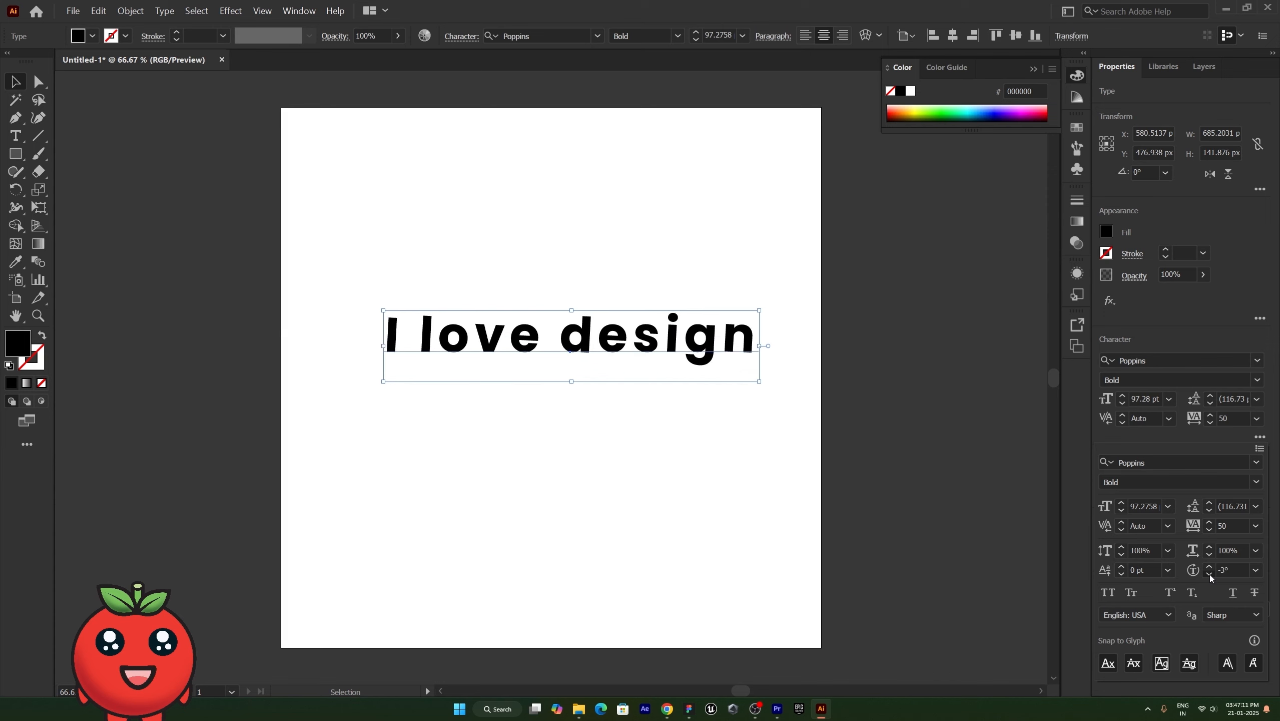
click(1210, 574)
click(1209, 574)
click(1209, 575)
click(1210, 575)
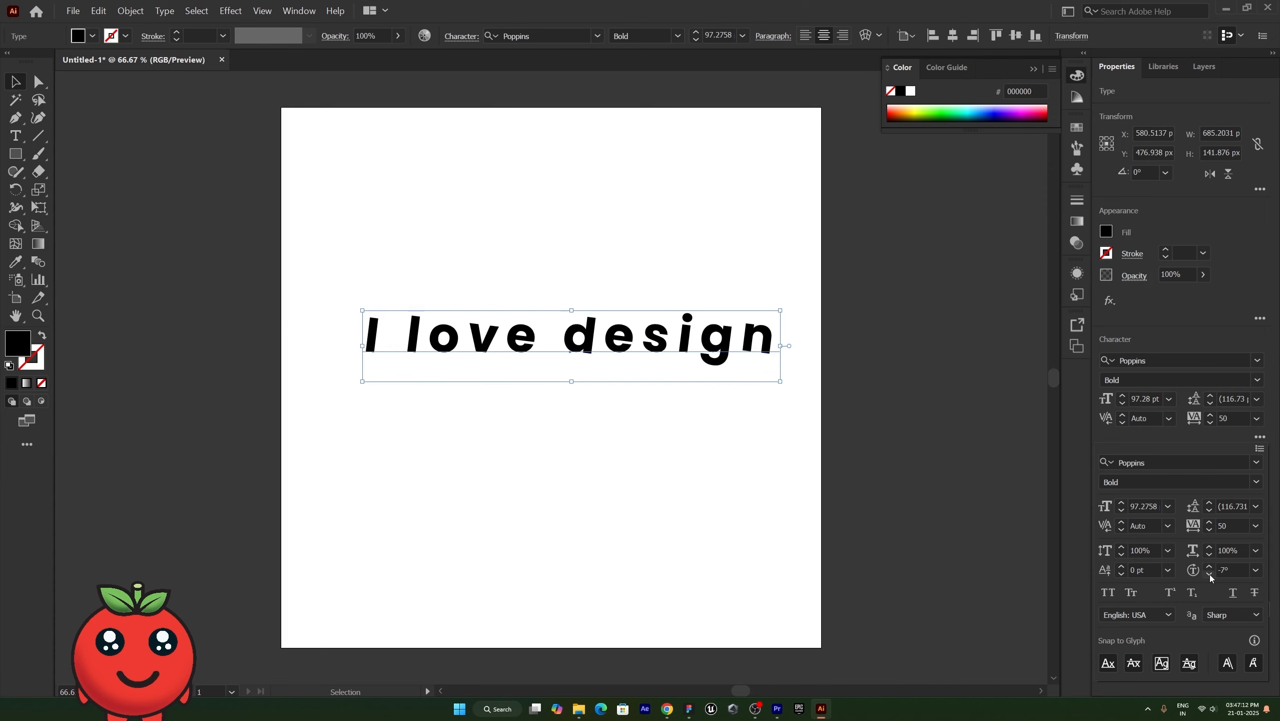
click(1256, 571)
click(1240, 440)
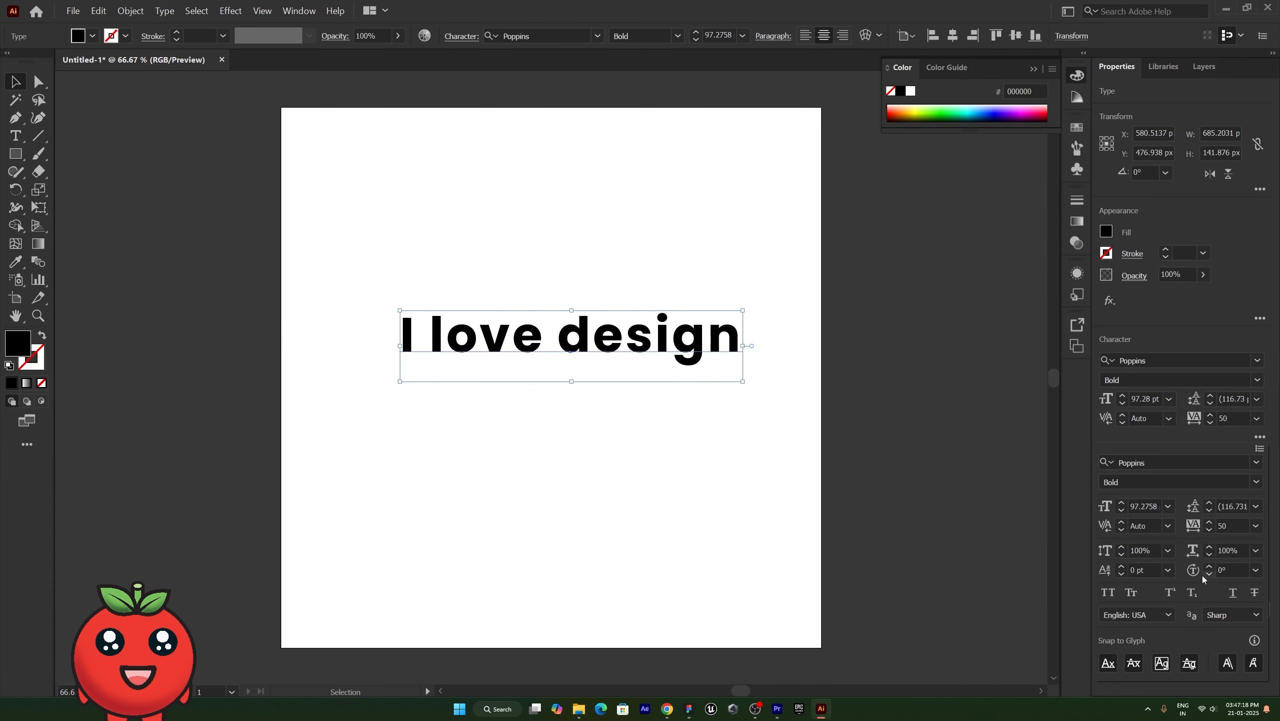
- Try All Caps on the text and switch it off again
click(1108, 592)
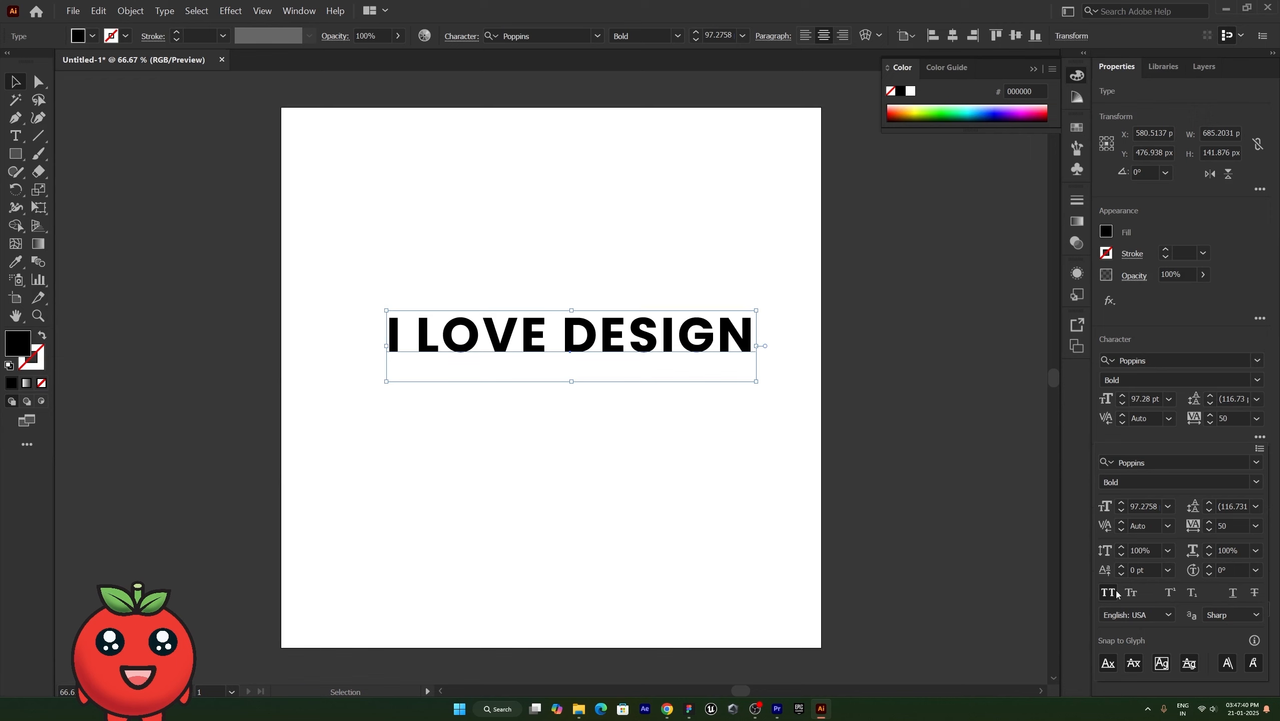
click(1109, 593)
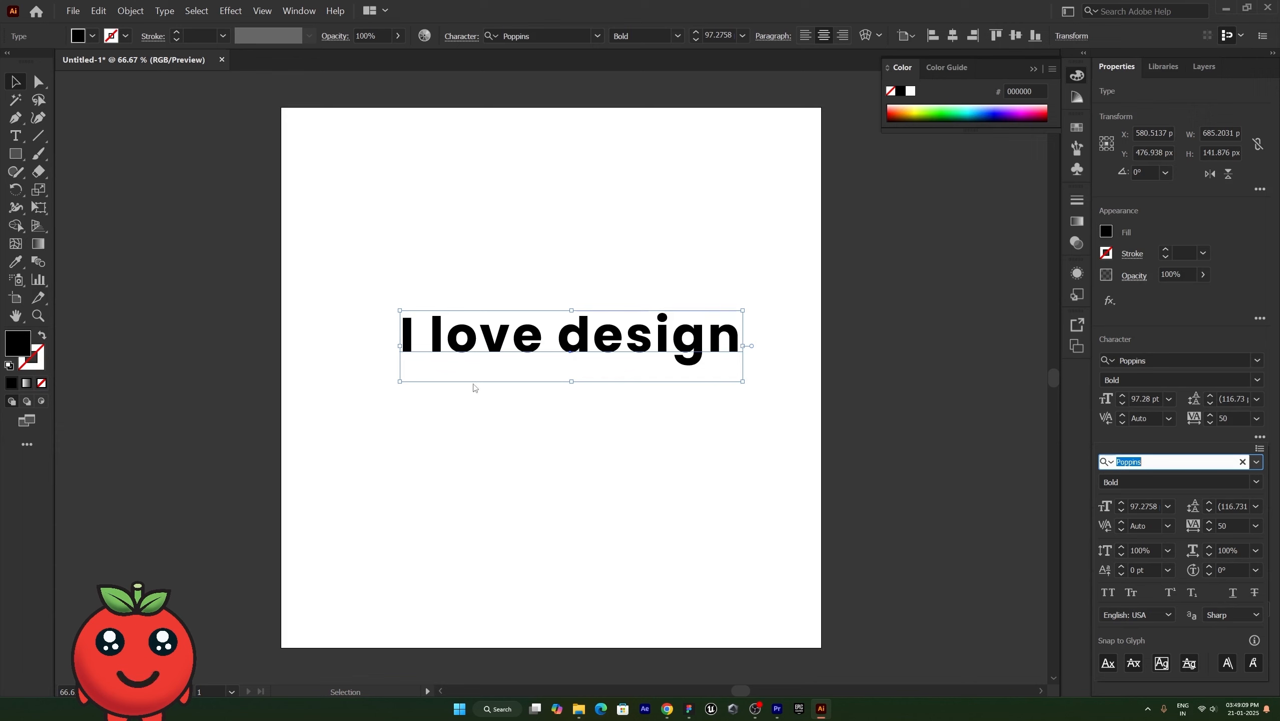
- Duplicate the "I love design" text just below the original and replace the copy's wording with "a2"
key(alt)
drag(489, 356, 492, 427)
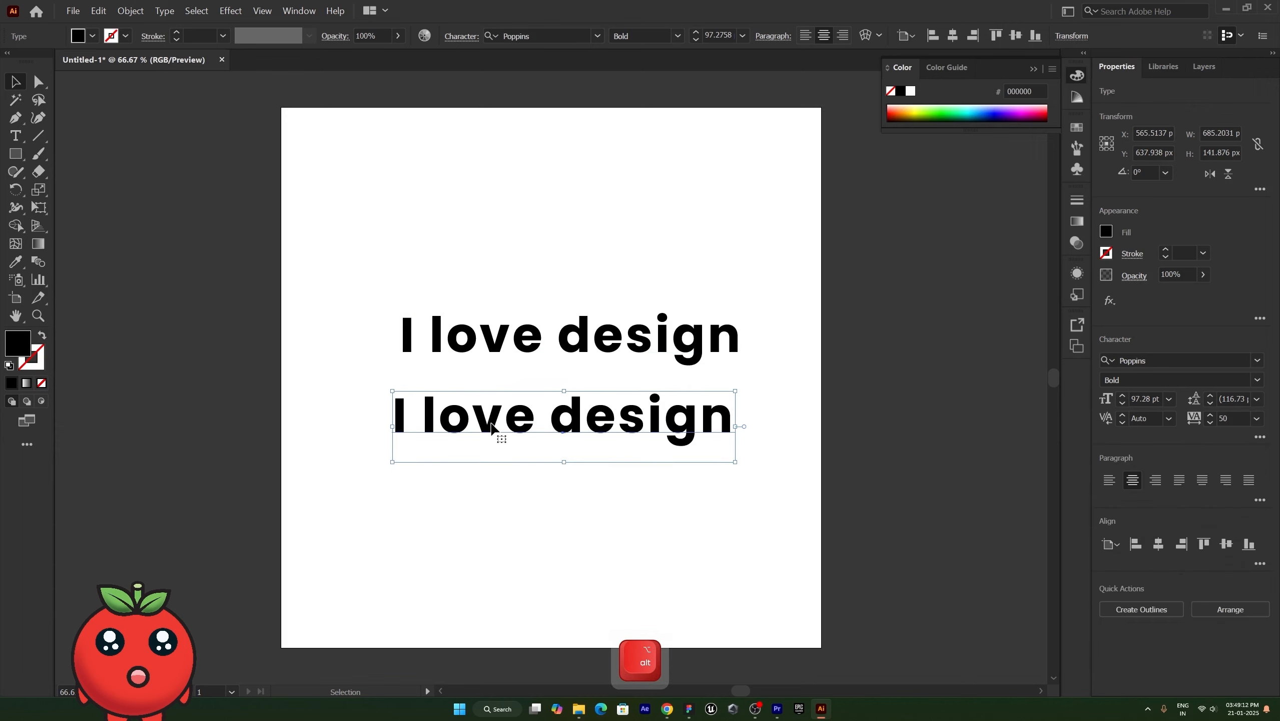
double_click(492, 426)
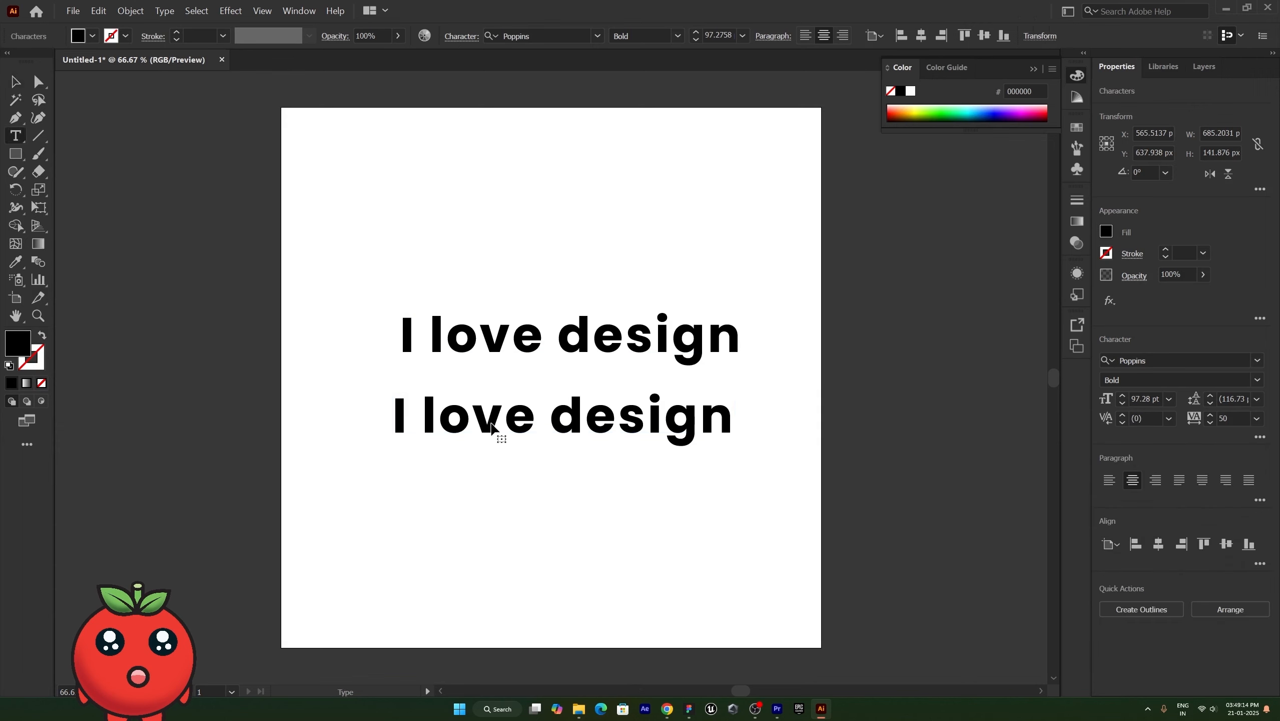
key(ctrl+a)
text(a2)
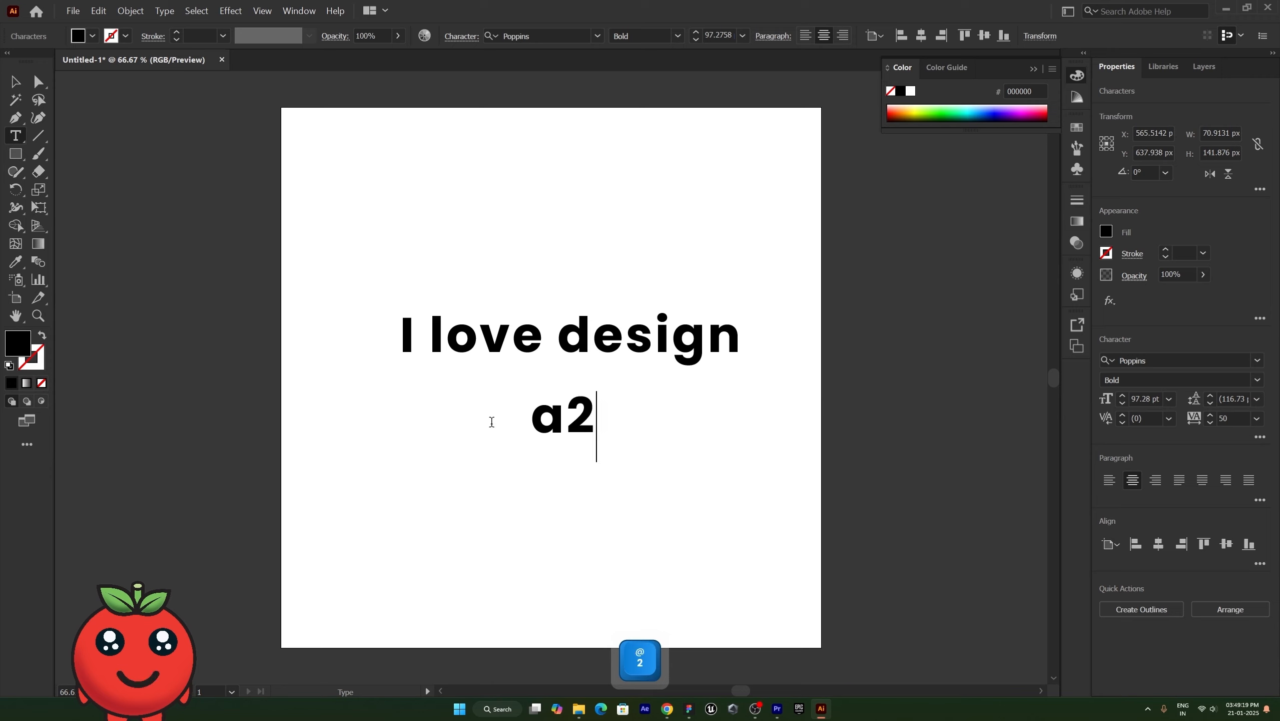
- Make the 2 in the "a2" text a superscript
key(Escape)
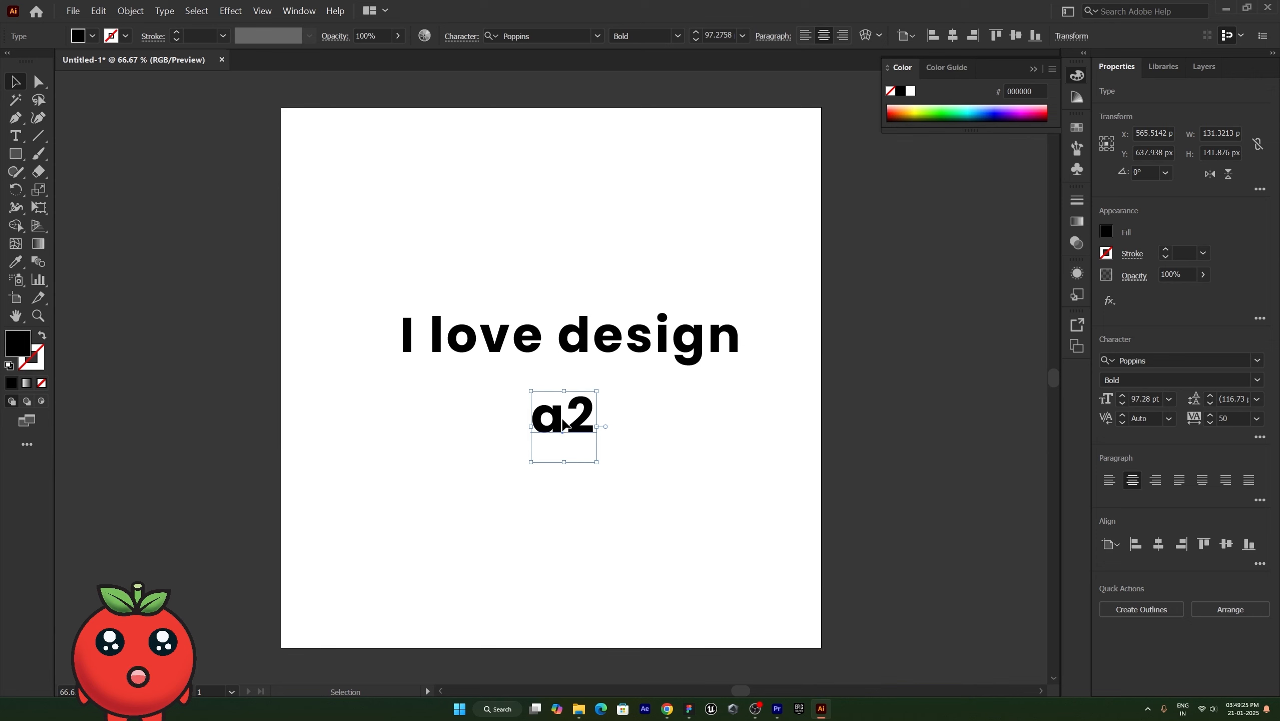
double_click(567, 427)
drag(577, 411, 601, 413)
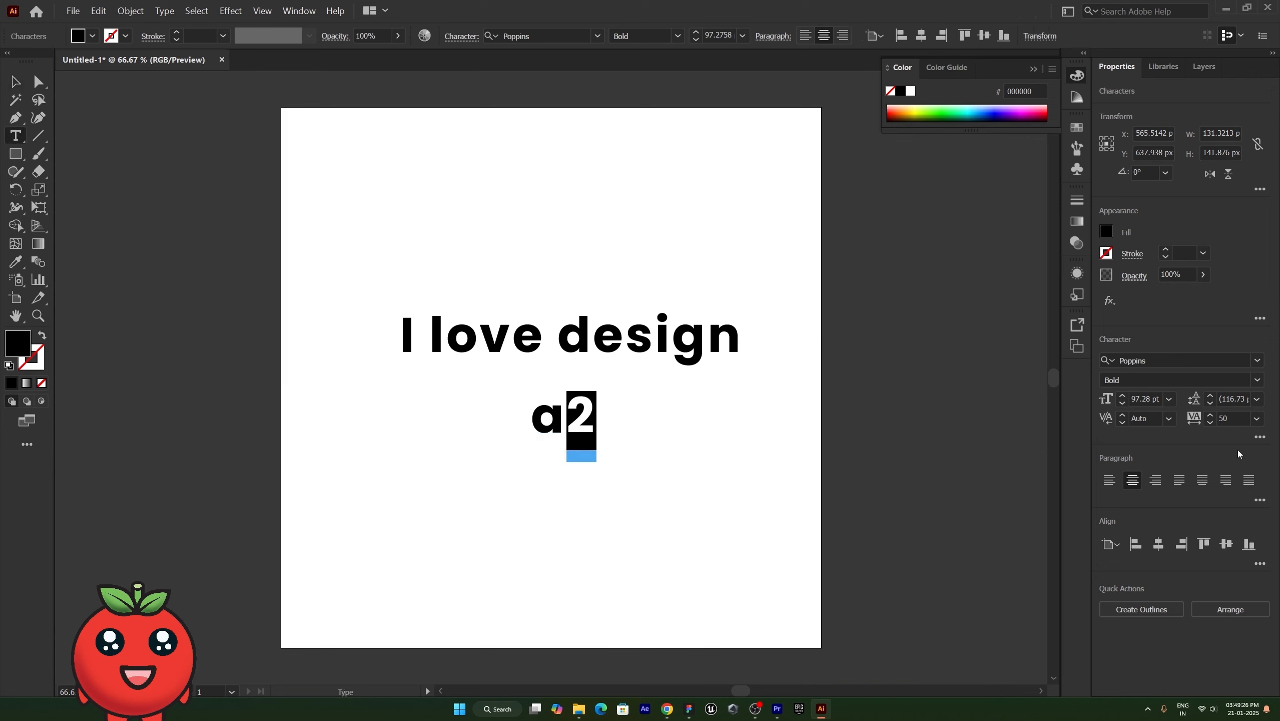
click(1260, 437)
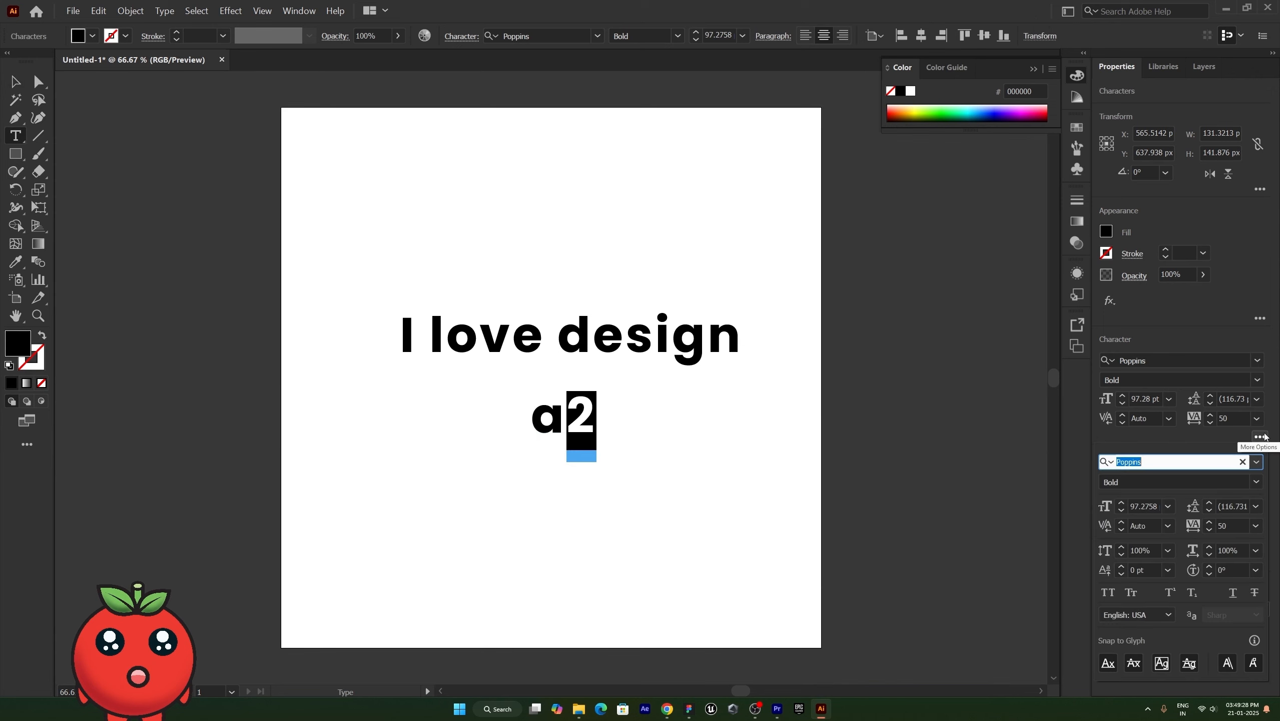
click(1174, 594)
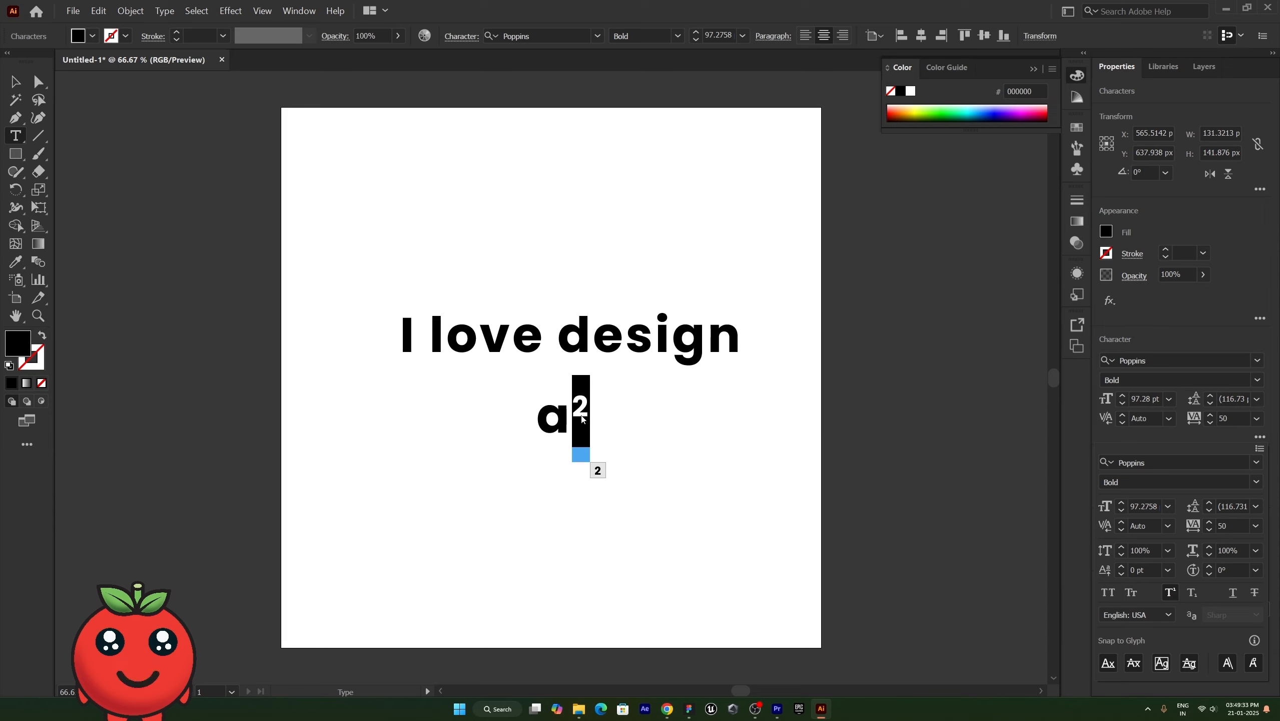
click(14, 84)
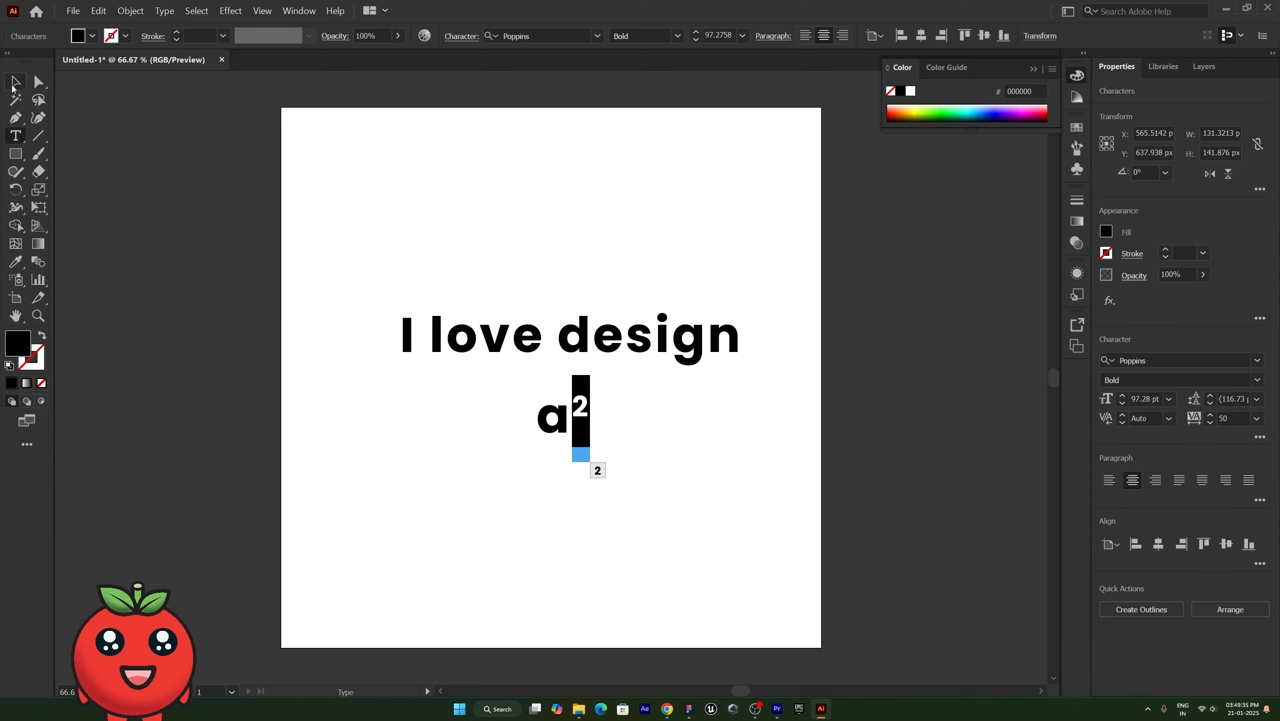
key(Escape)
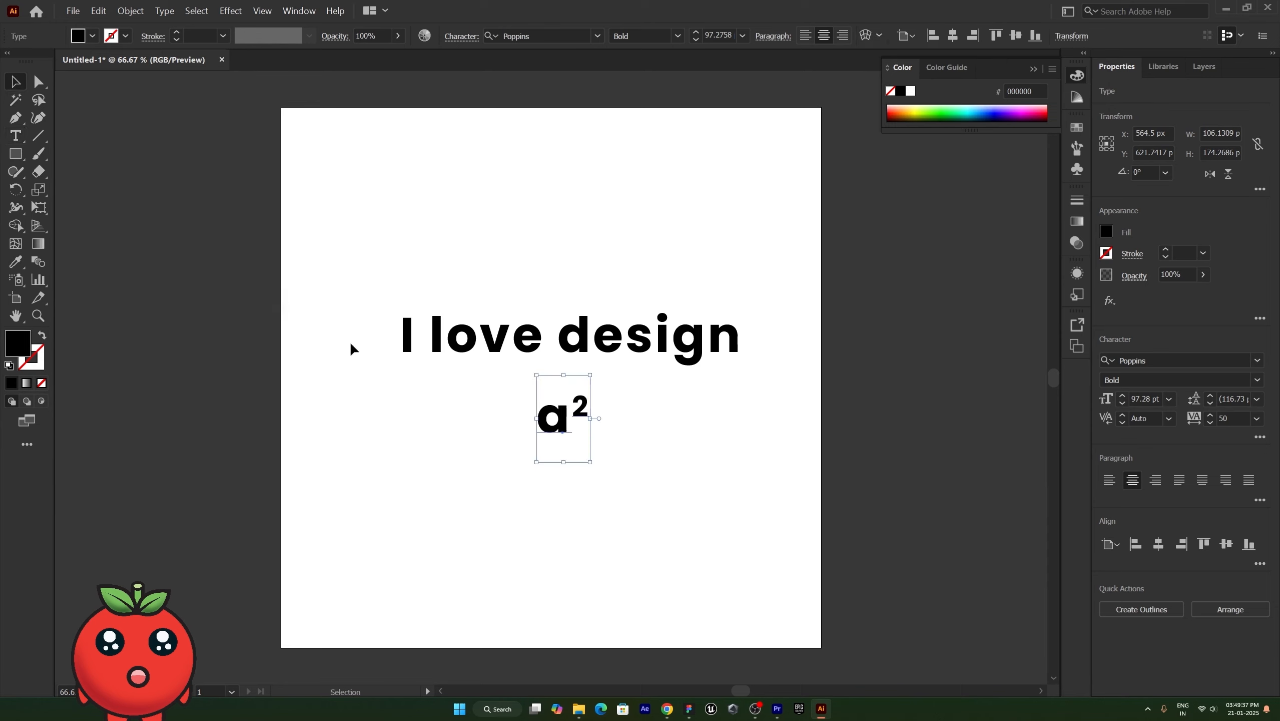
- Duplicate the superscripted text to the left of the original on the same line and replace the copy's wording with "H2O"
drag(558, 429, 399, 429)
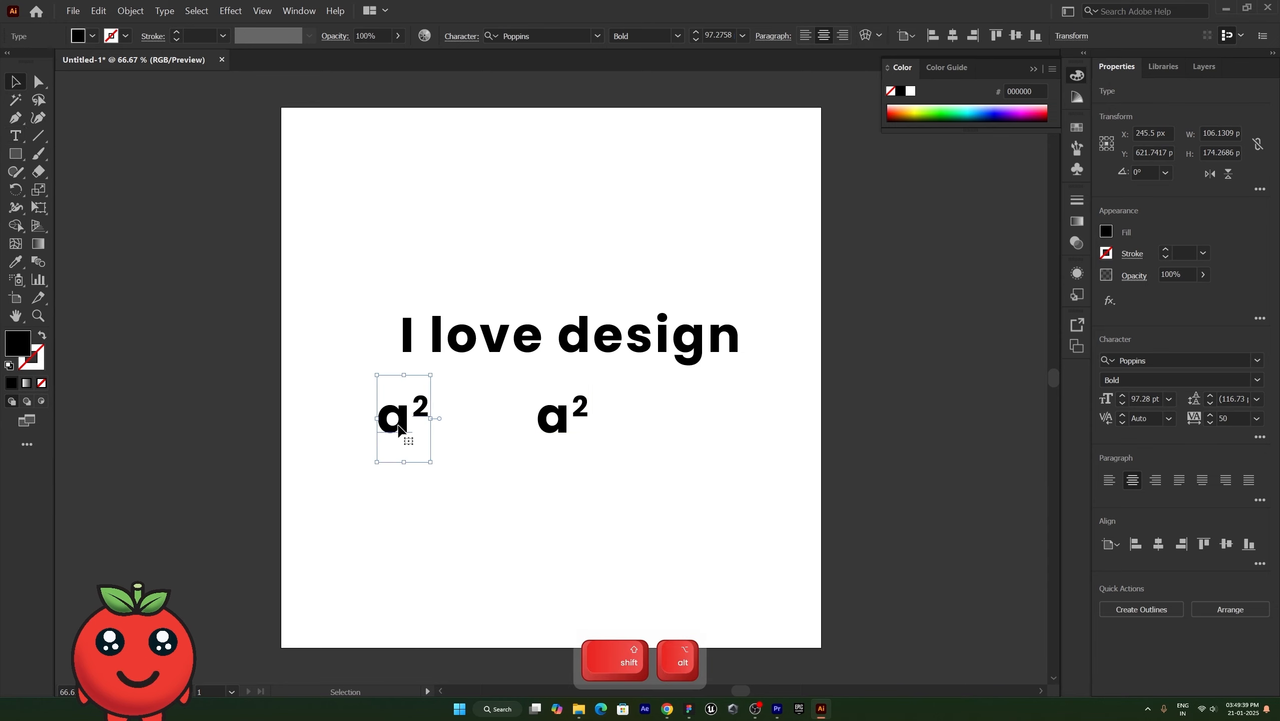
double_click(398, 428)
key(ctrl+a)
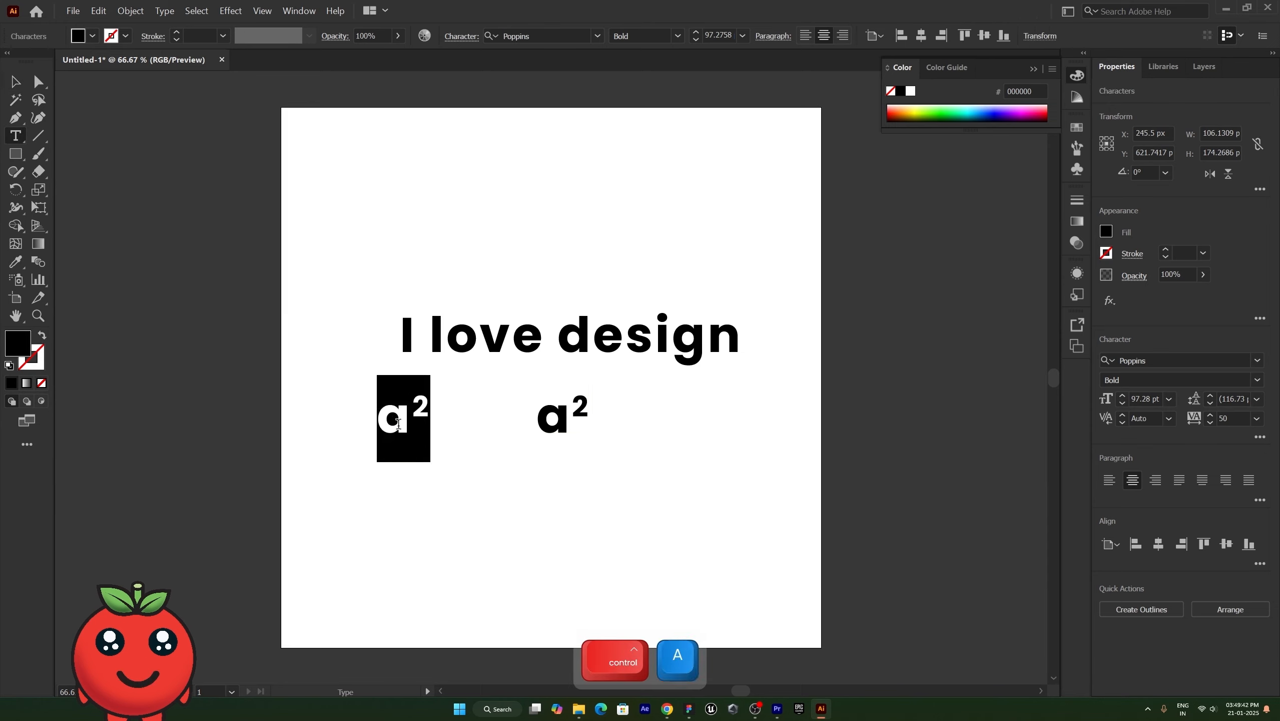
text(h2O)
key(Left)
key(Left)
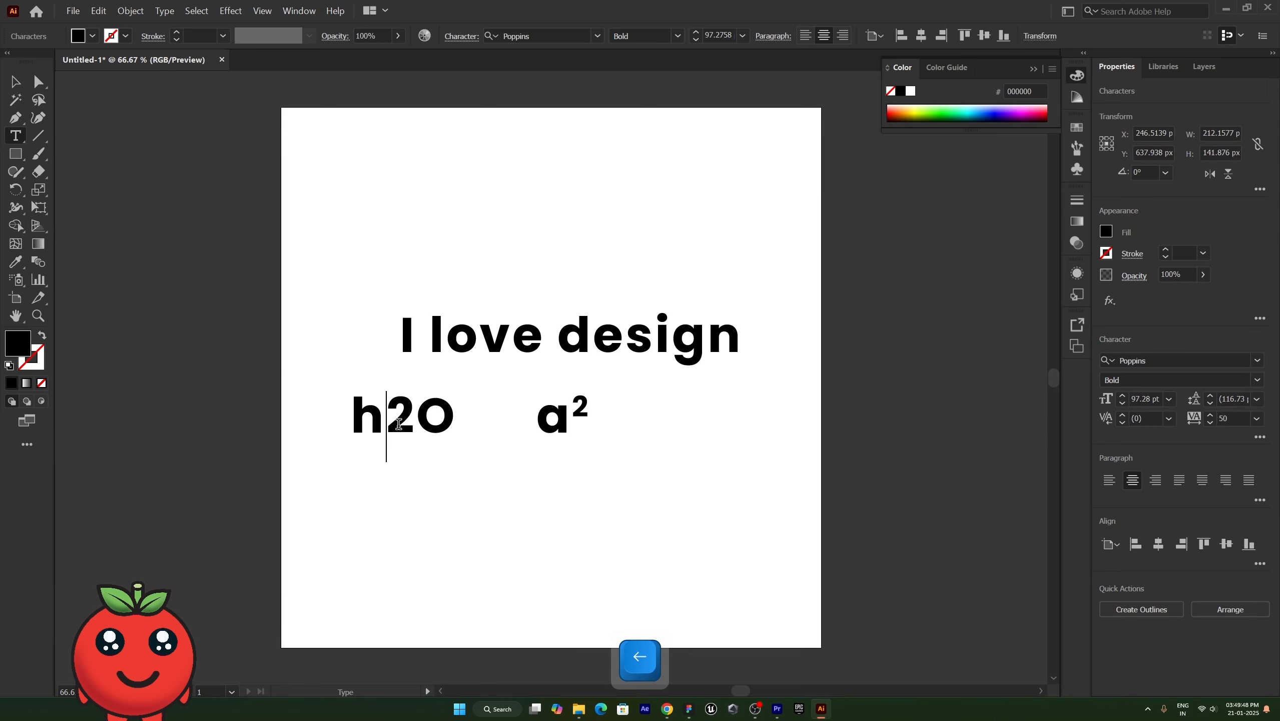
key(BackSpace)
text(H)
- Make the 2 in the "H2O" text a subscript
key(Right)
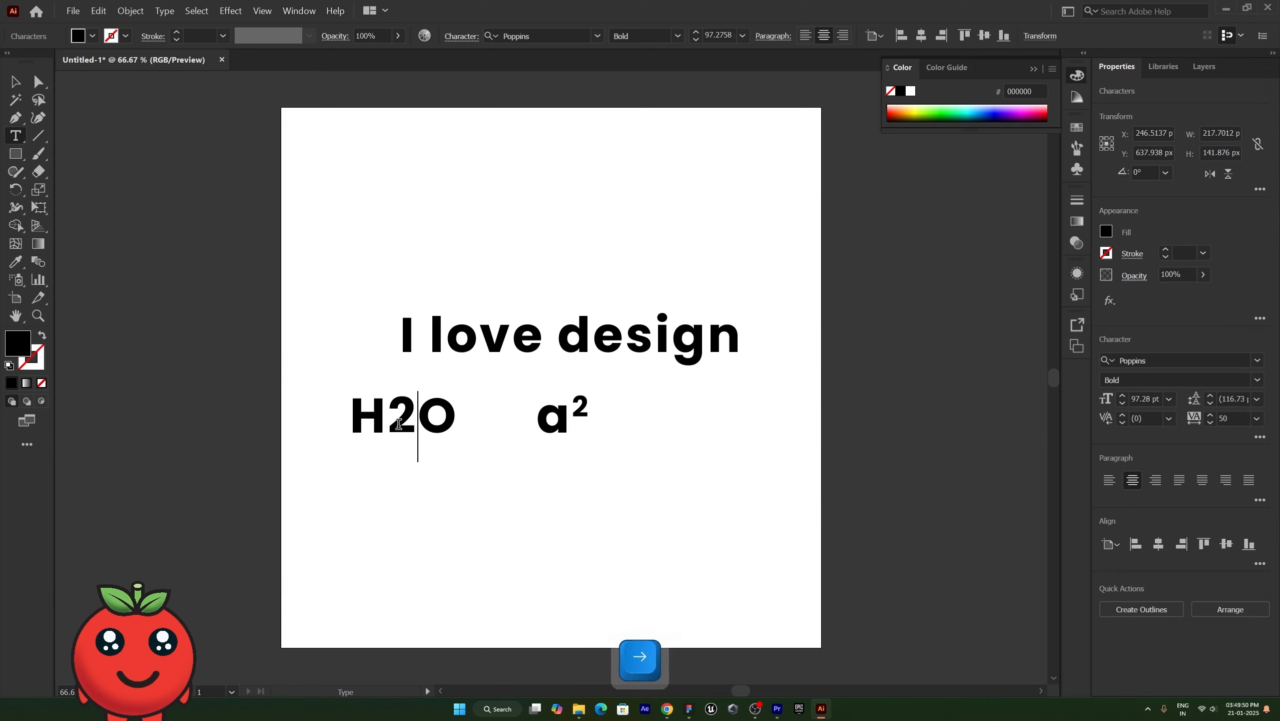
key(shift+Left)
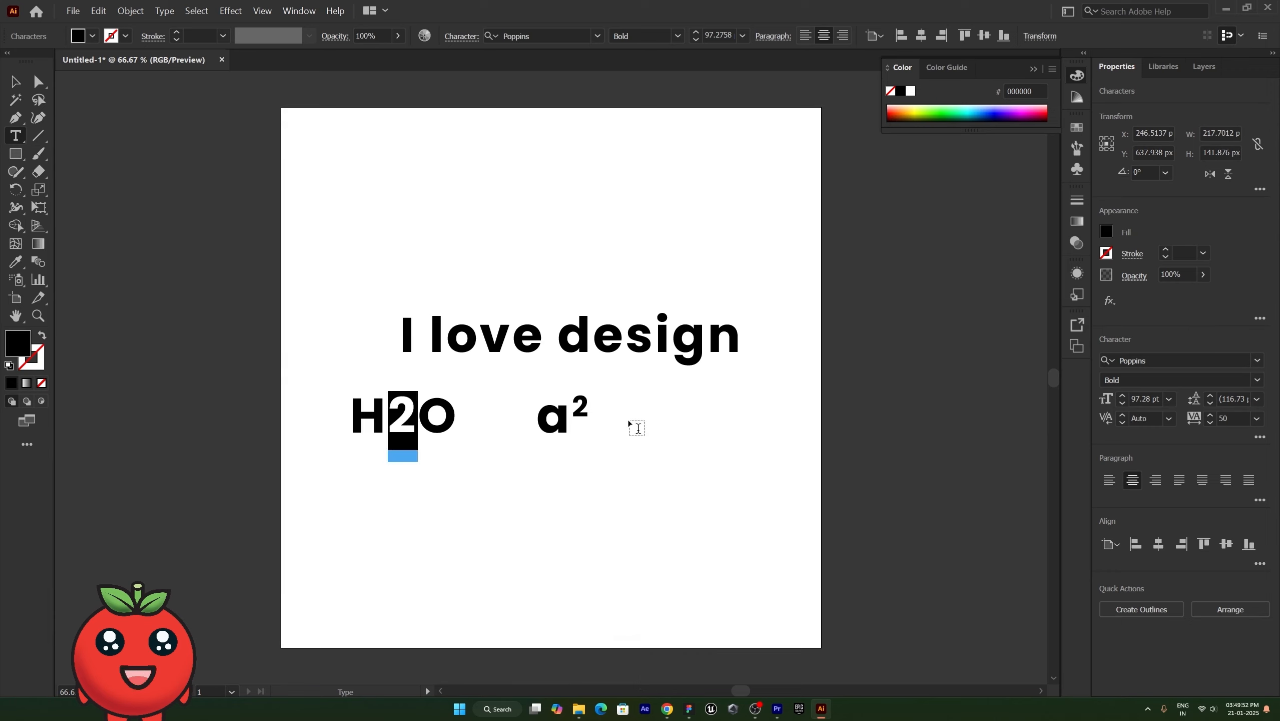
click(1259, 437)
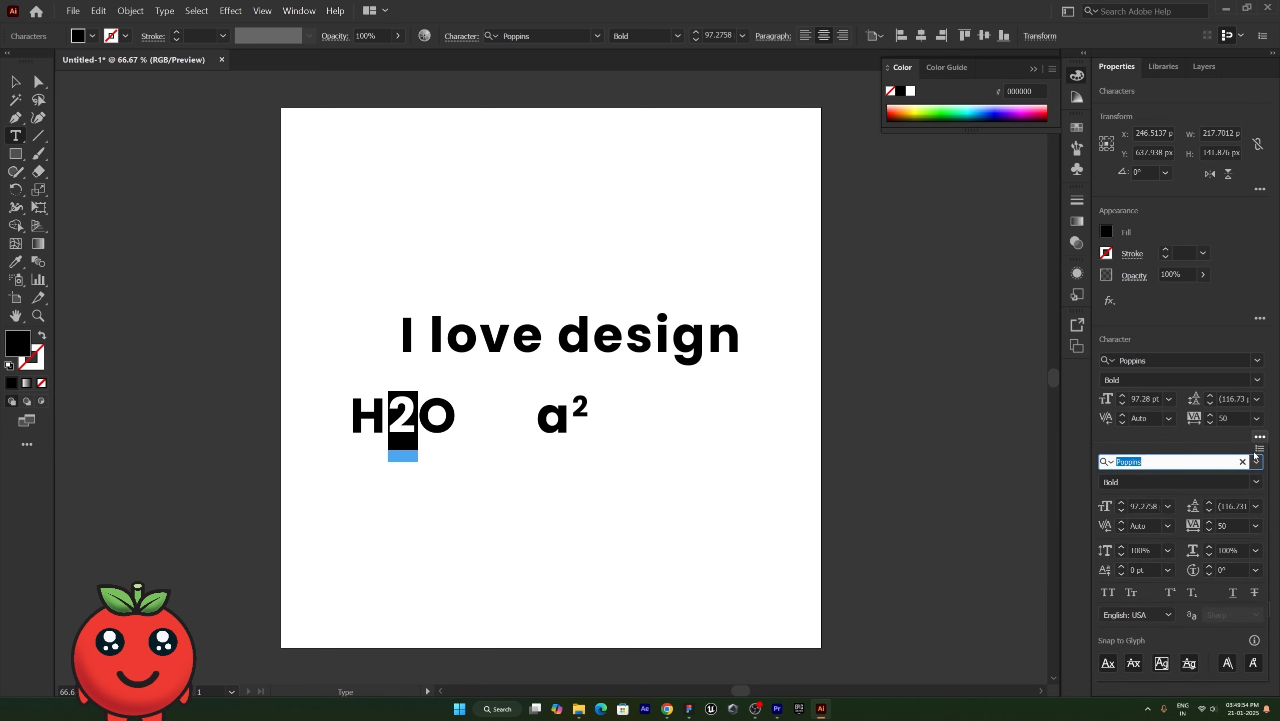
click(1193, 593)
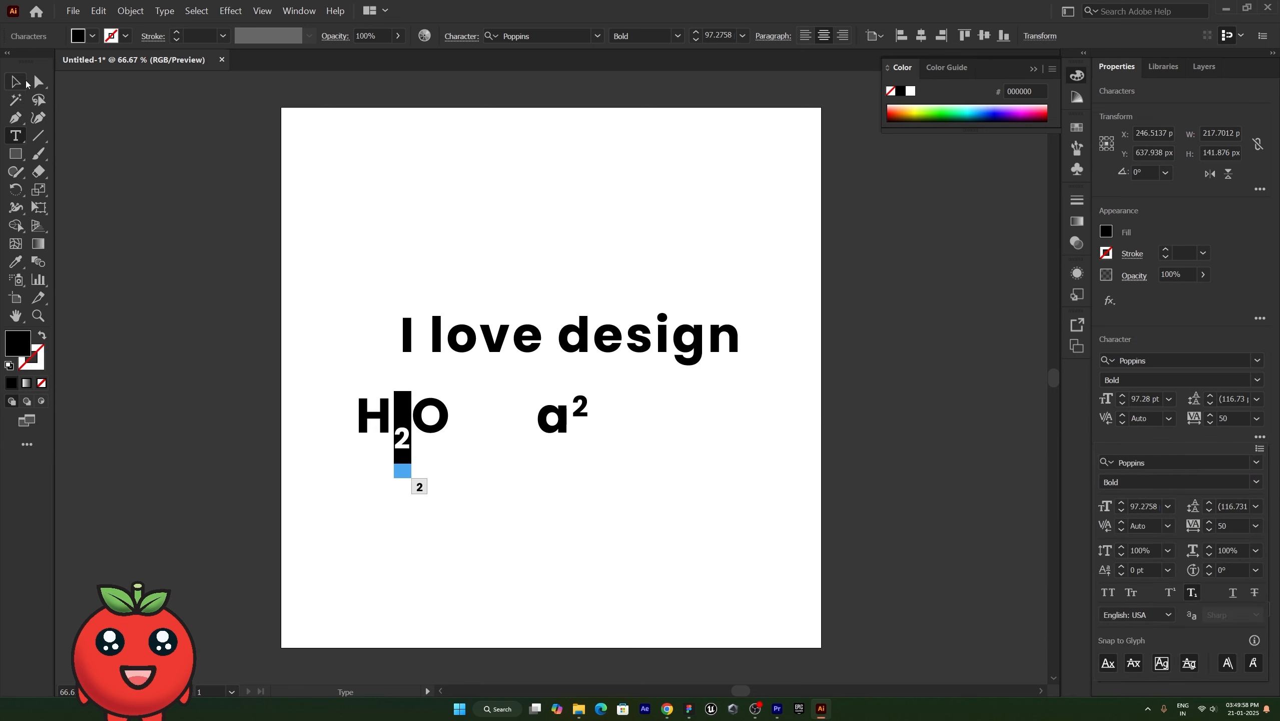
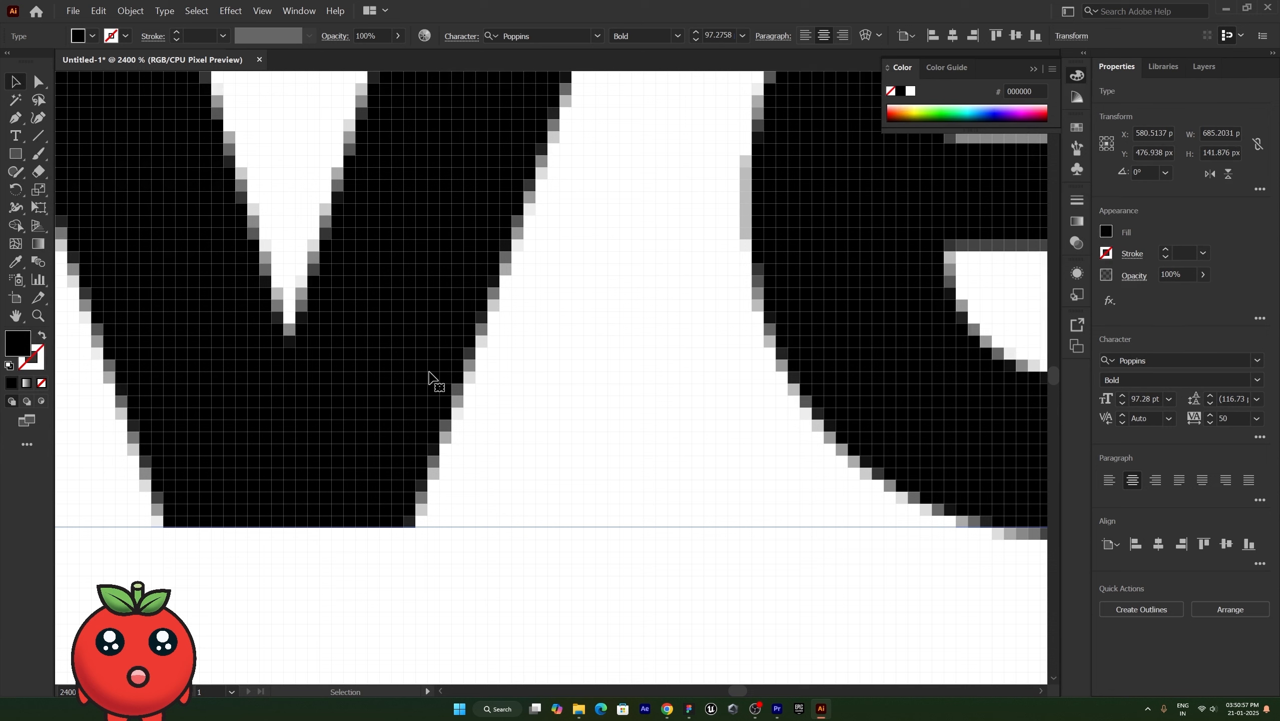
- Set the anti-aliasing of the "I love design" text to None and reopen the anti-aliasing choices
click(1260, 437)
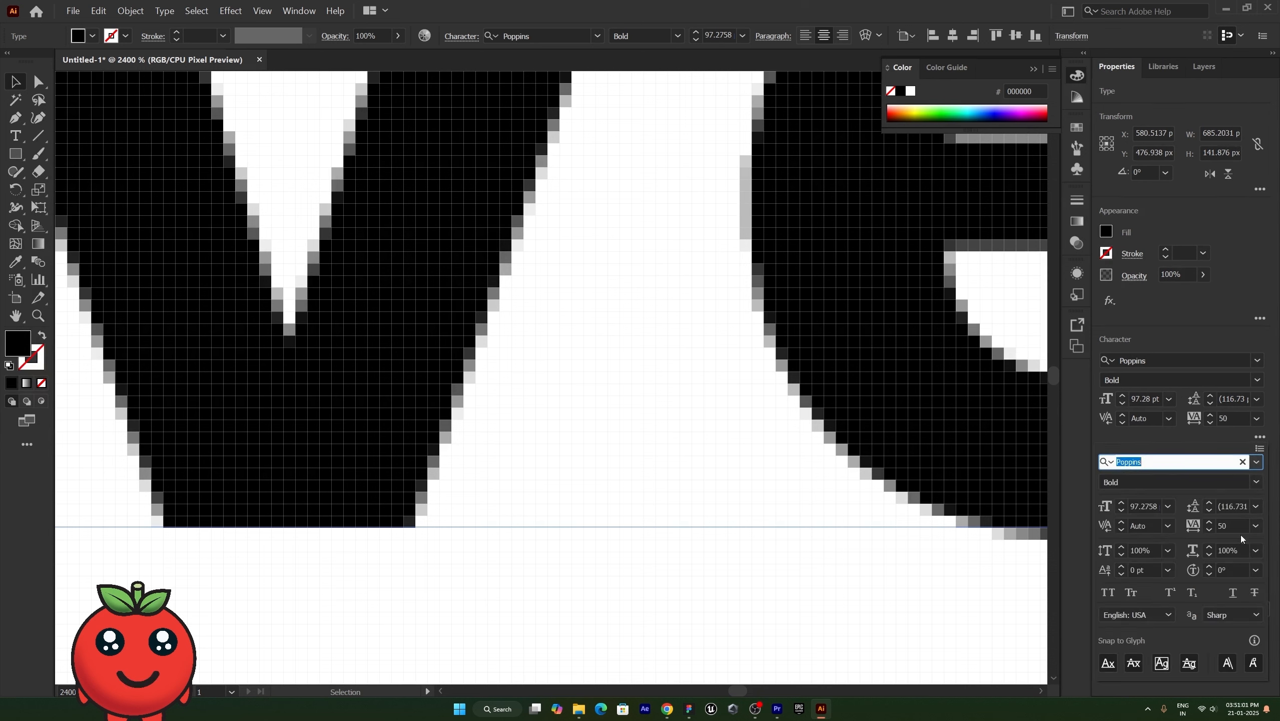
click(1240, 620)
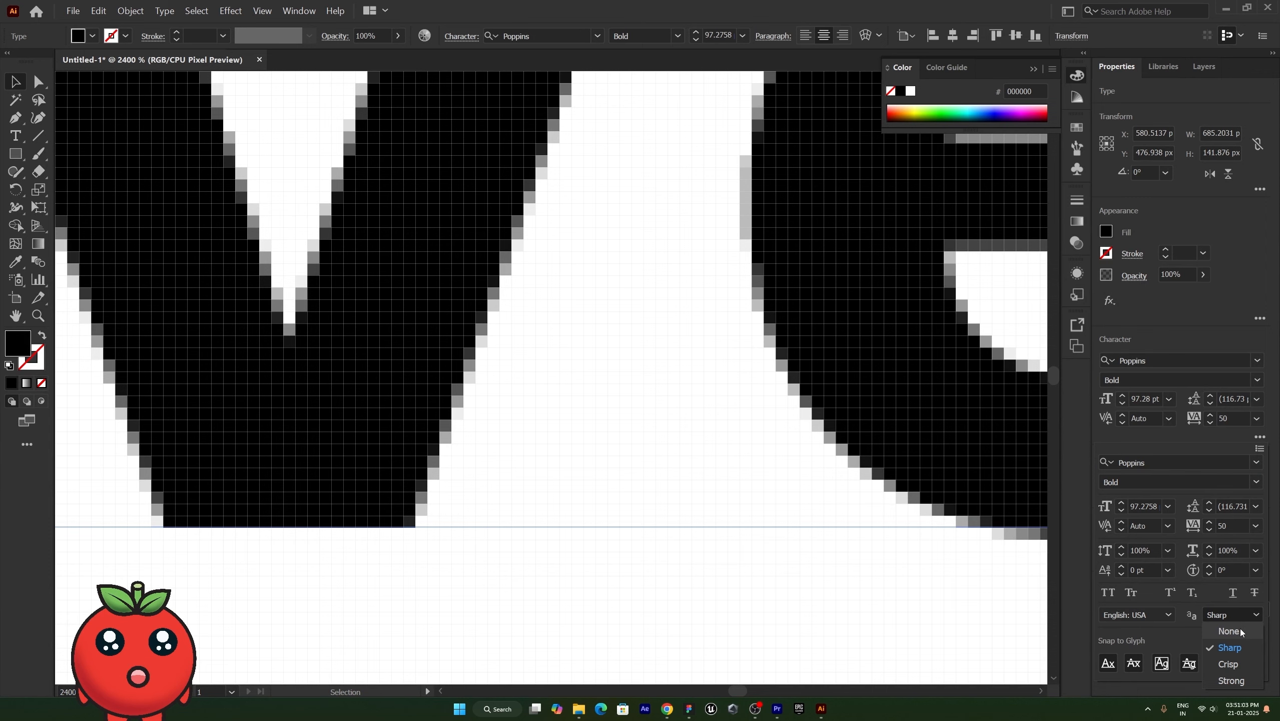
click(1240, 630)
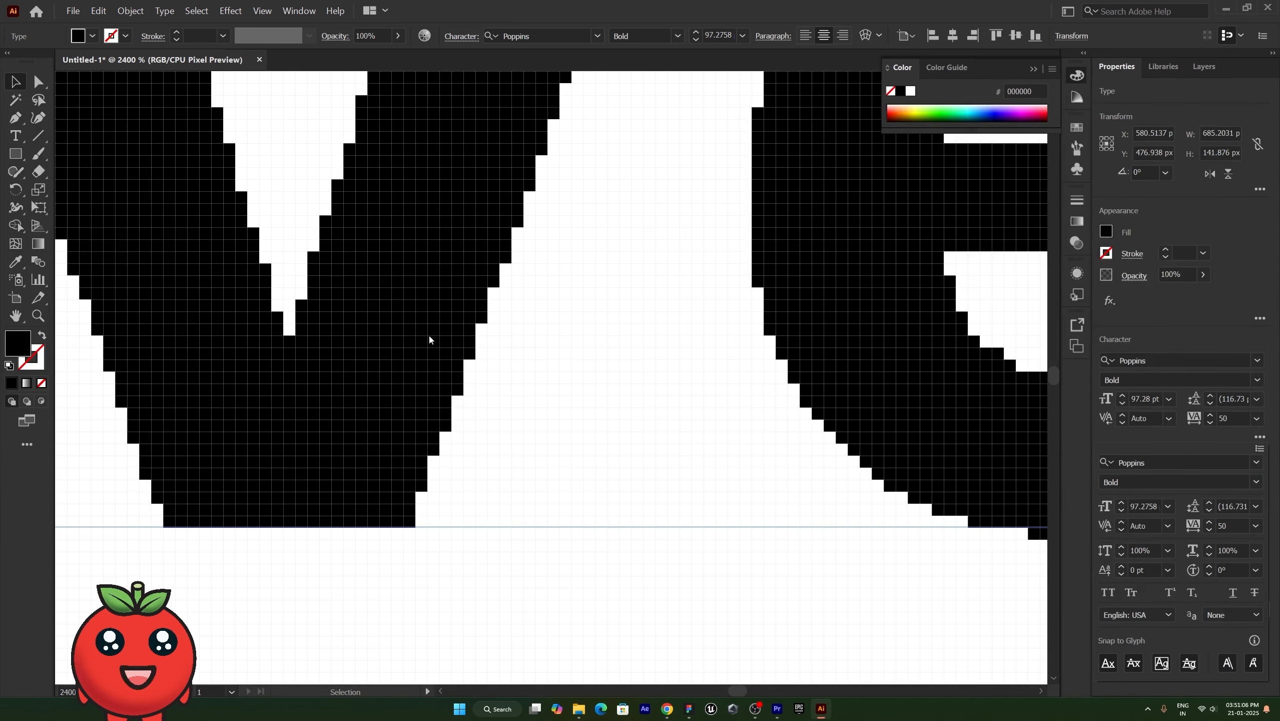
click(1242, 614)
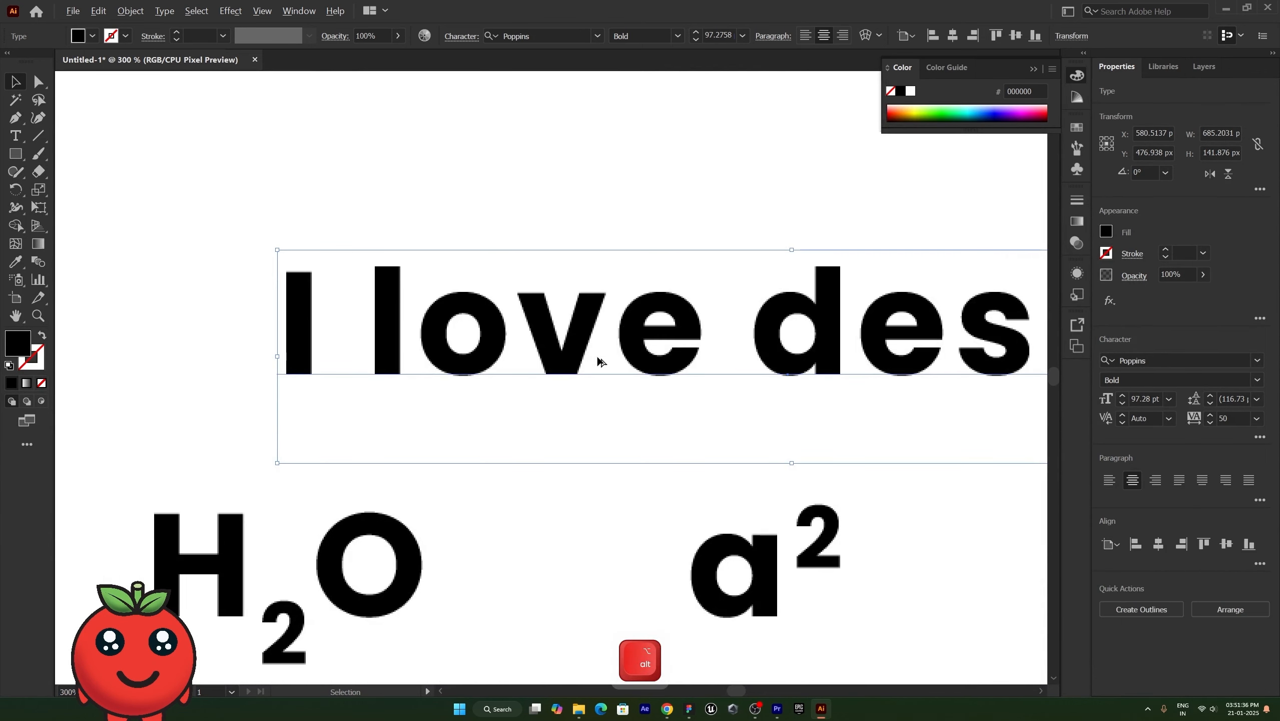
- Turn off Pixel Preview, deselect the text and inspect the letter edges up close
scroll(599, 360, down, 3)
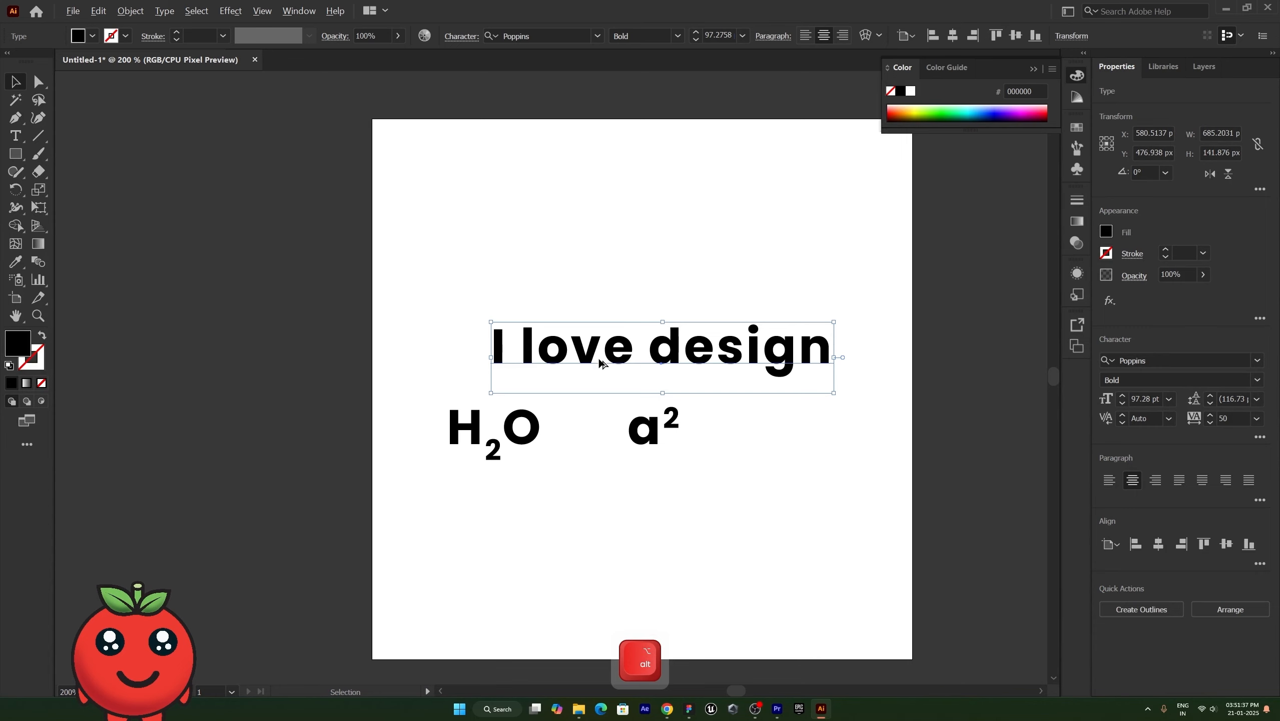
scroll(600, 362, up, 2)
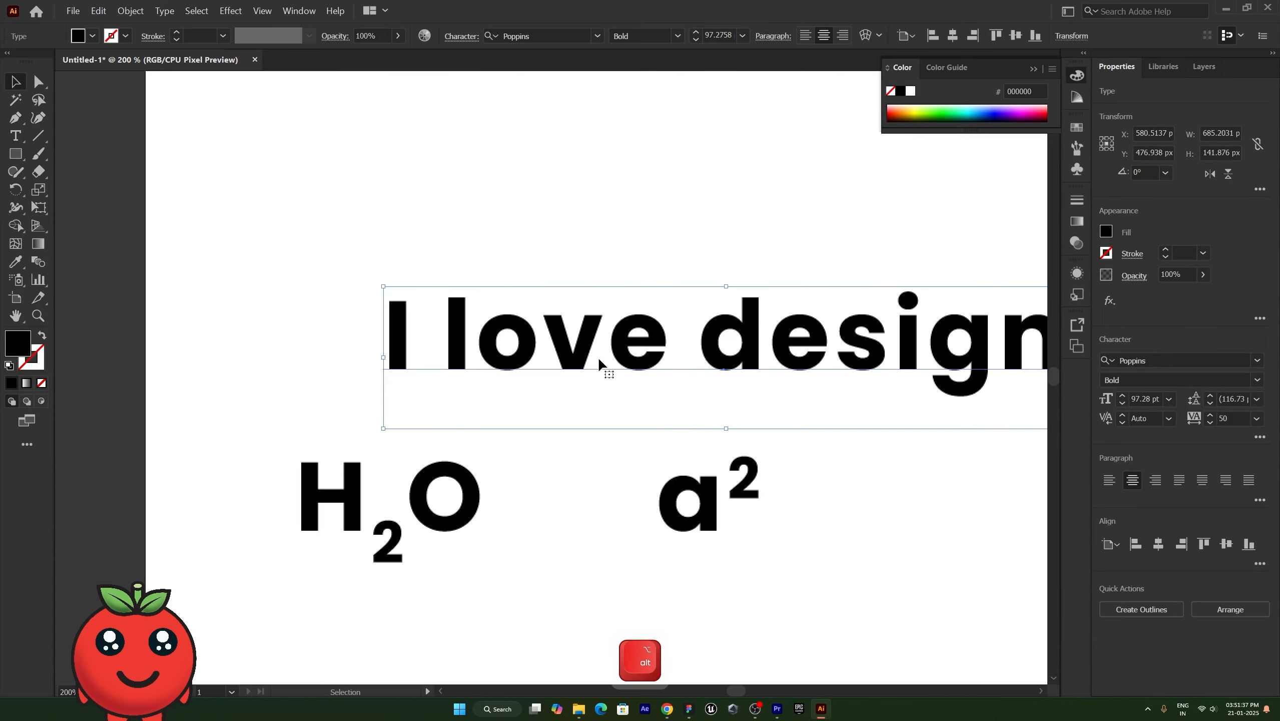
click(236, 11)
click(262, 11)
click(262, 11)
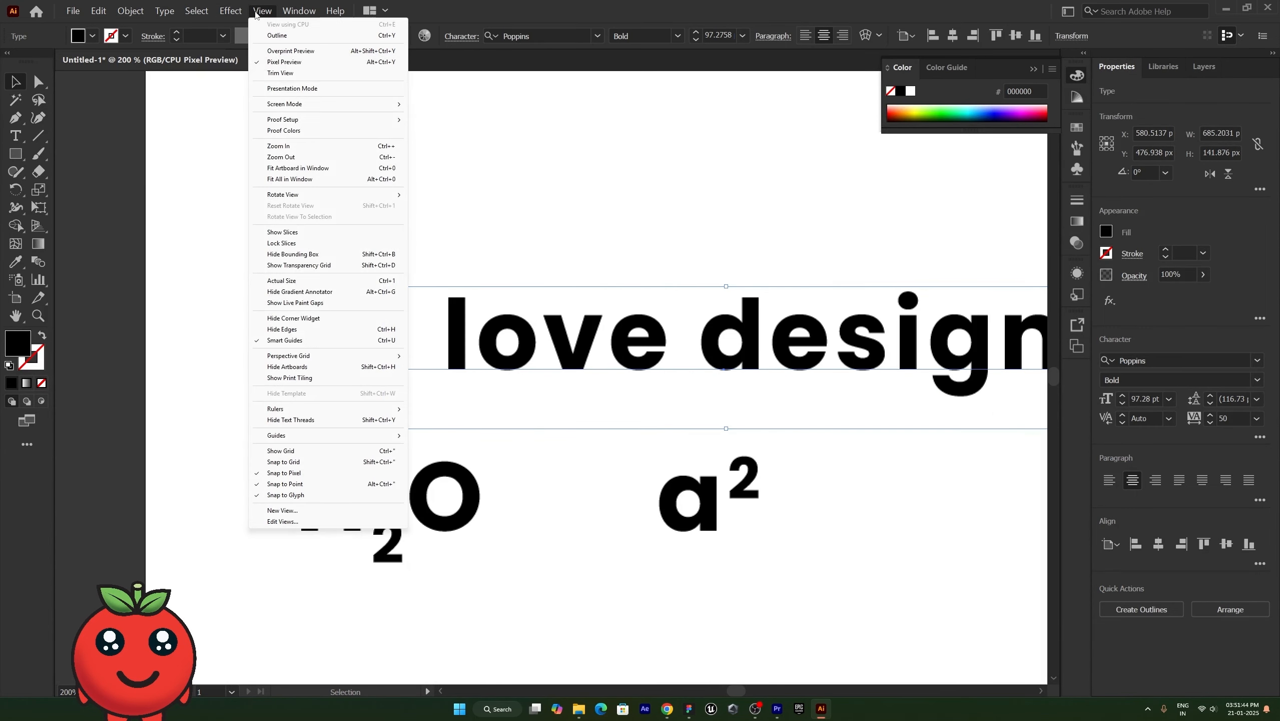
click(284, 61)
click(608, 189)
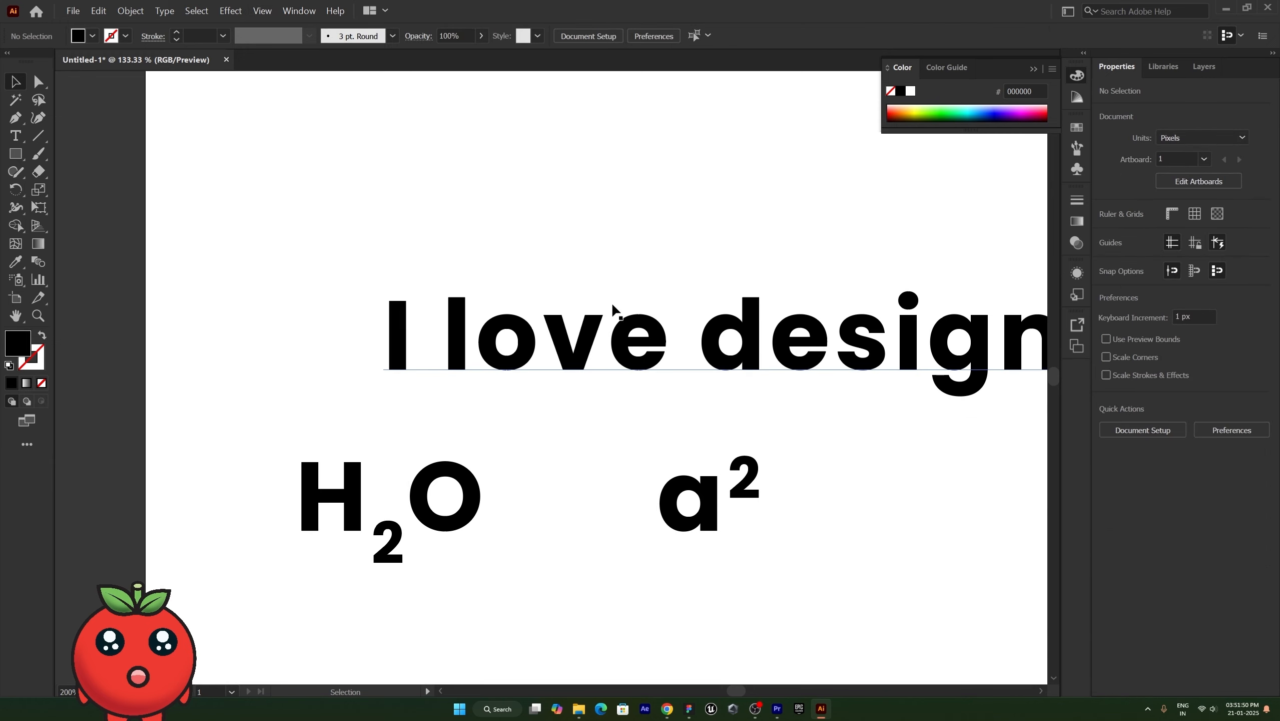
scroll(611, 302, up, 15)
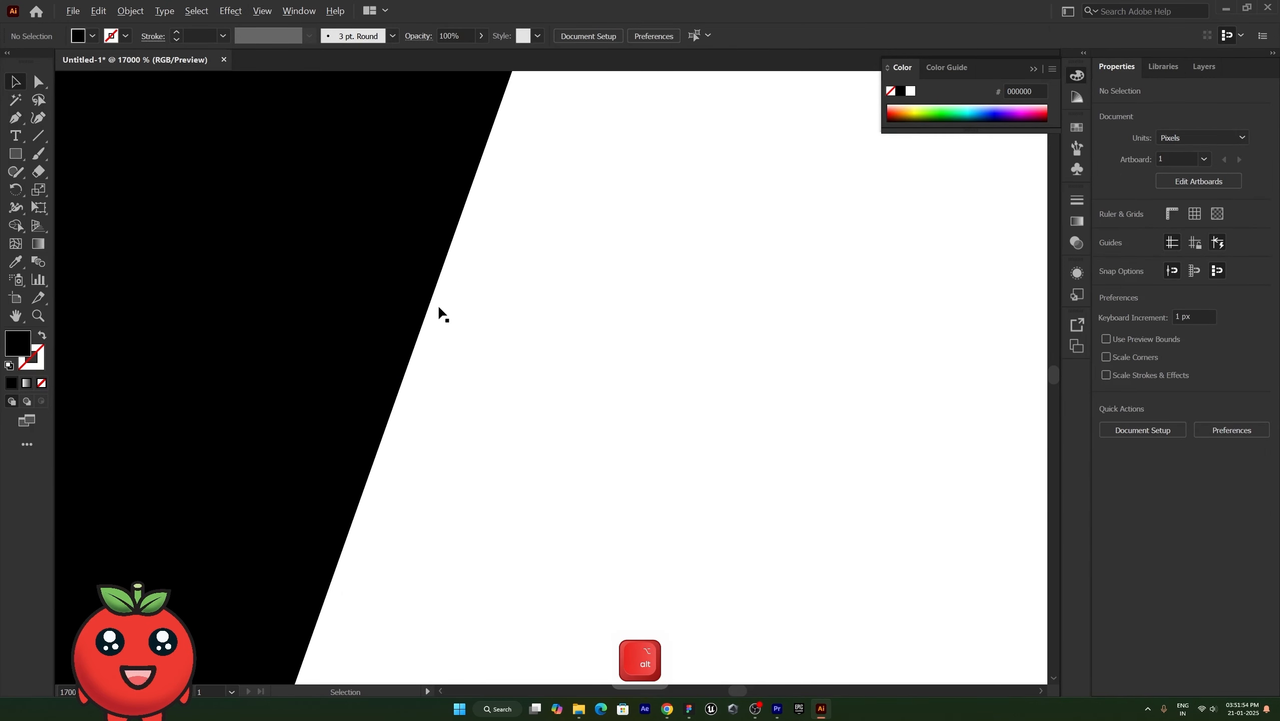
scroll(438, 304, down, 15)
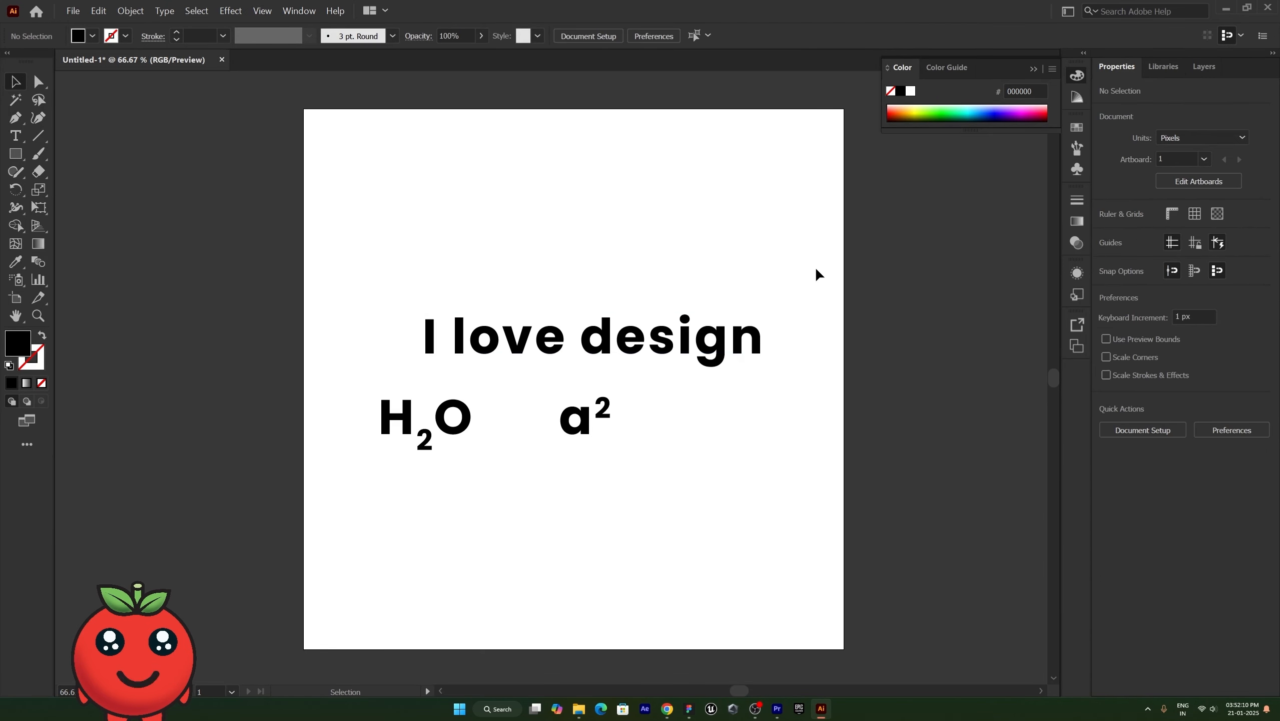
click(660, 354)
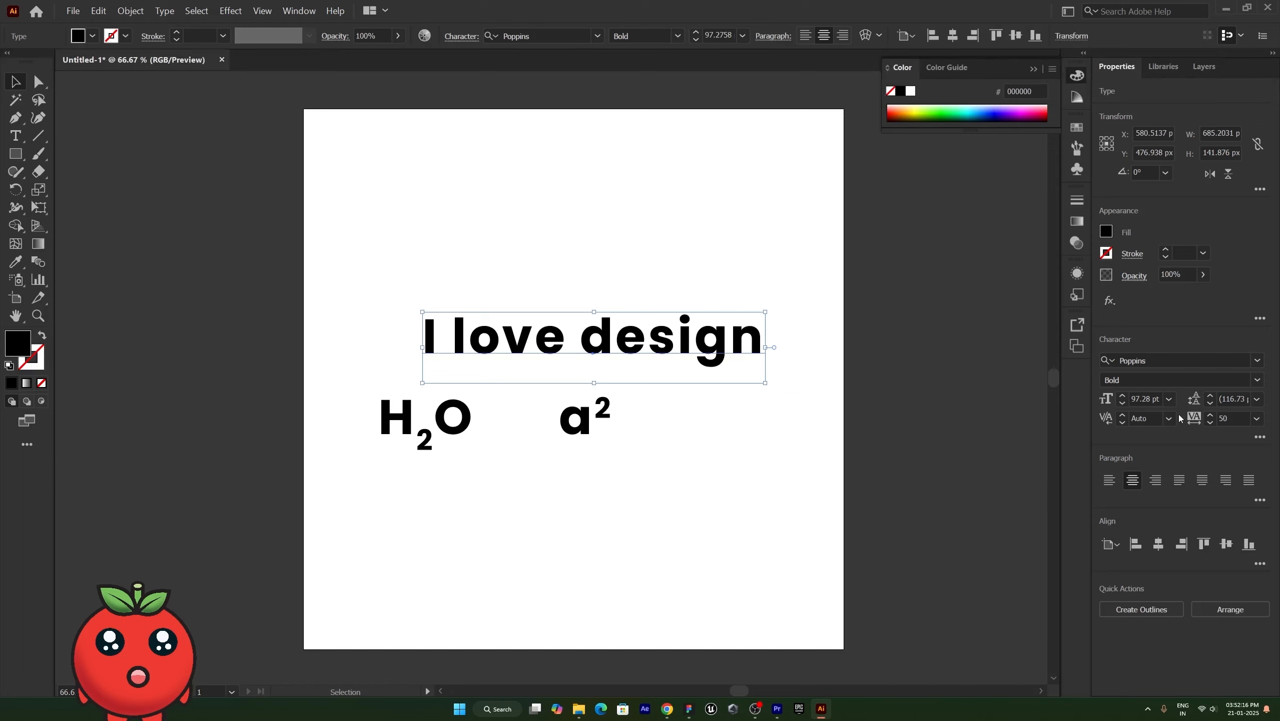
click(508, 235)
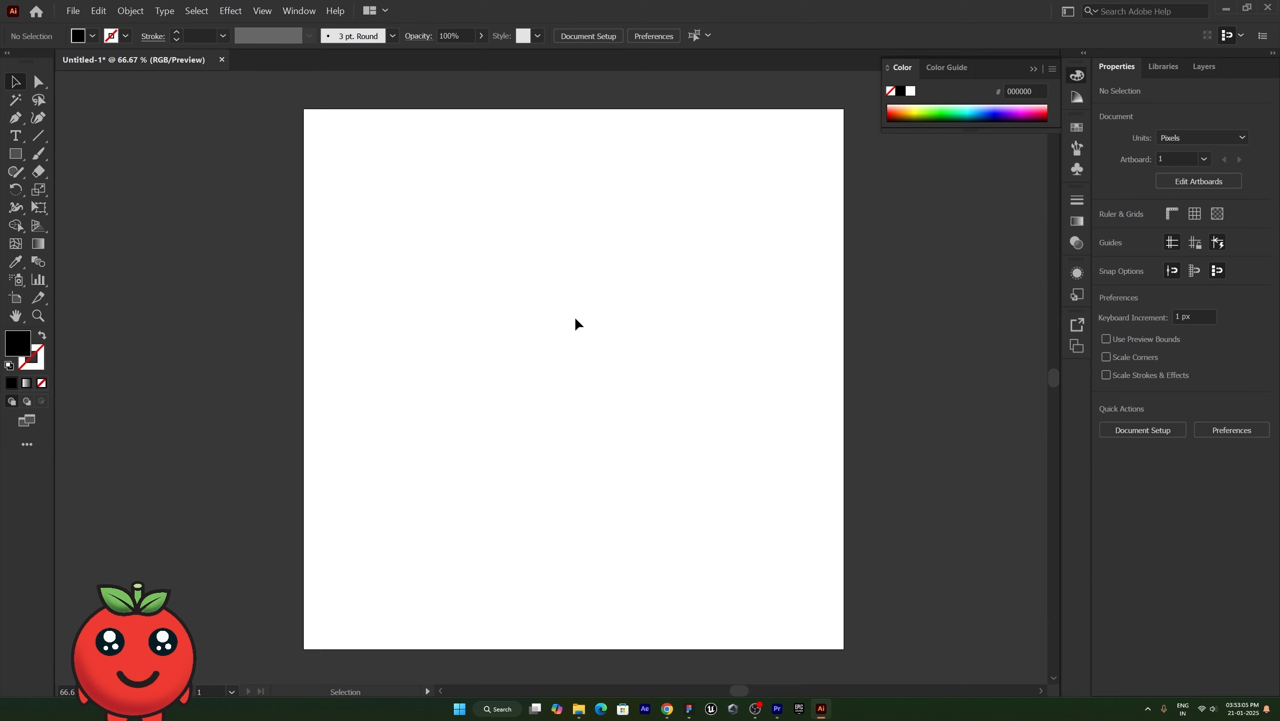
- Draw an area text box about 589 by 1020 px over the artboard's left half and left-align its placeholder text
key(t)
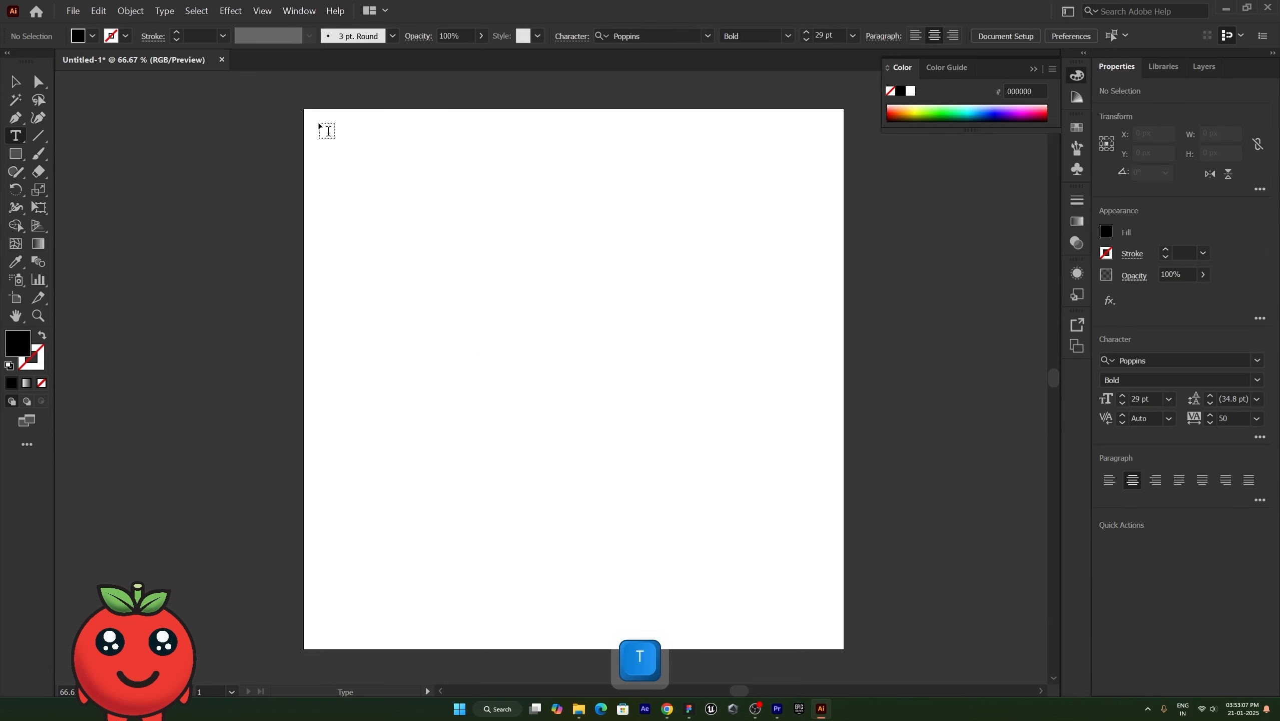
drag(328, 131, 624, 642)
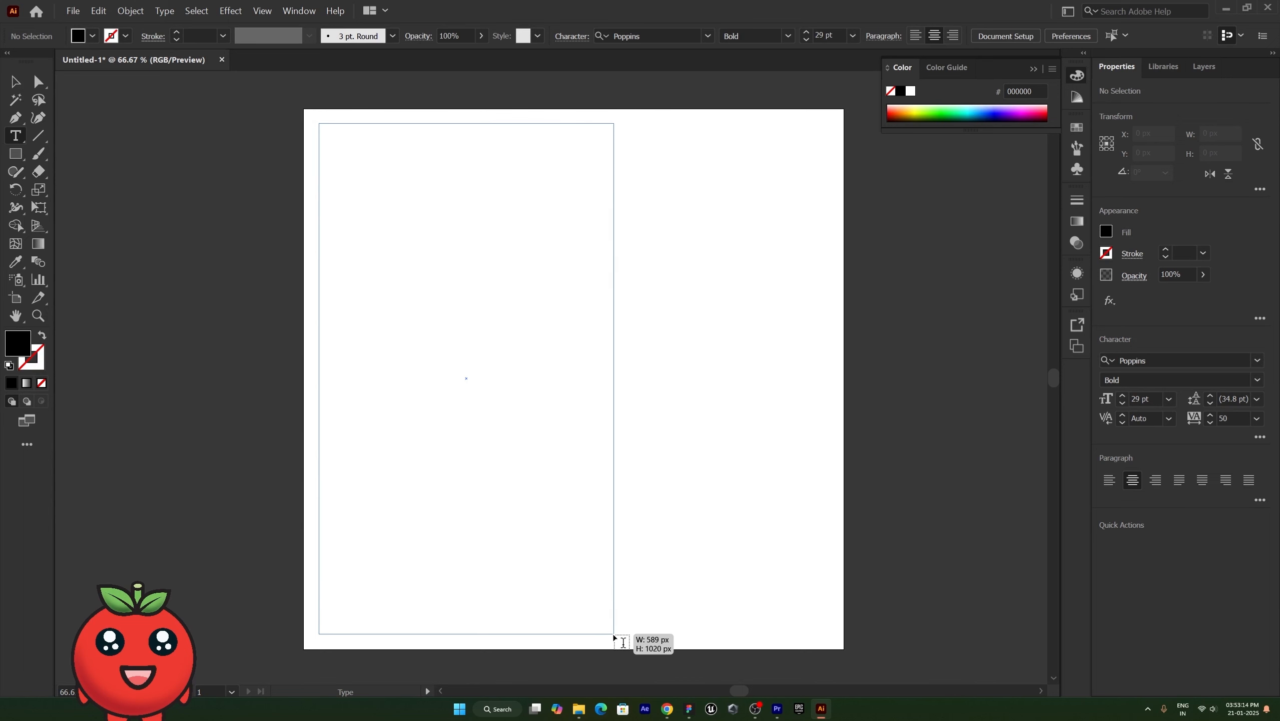
drag(623, 642, 623, 642)
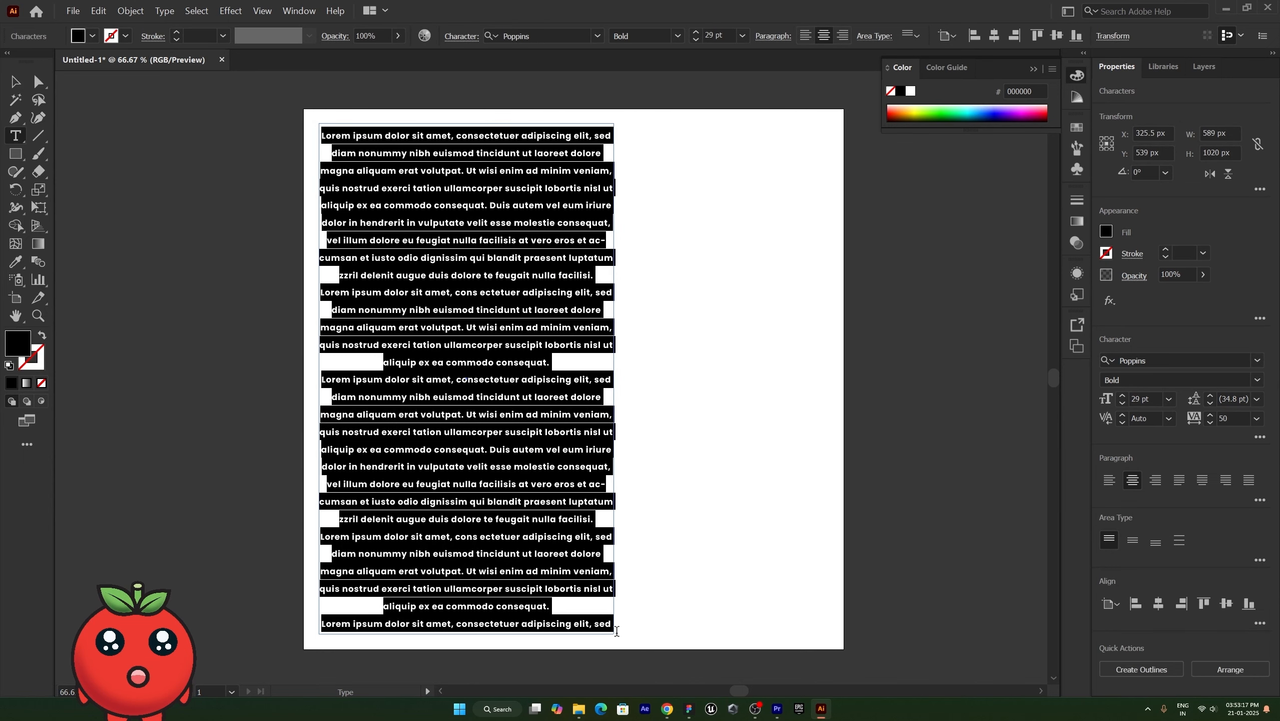
click(1107, 482)
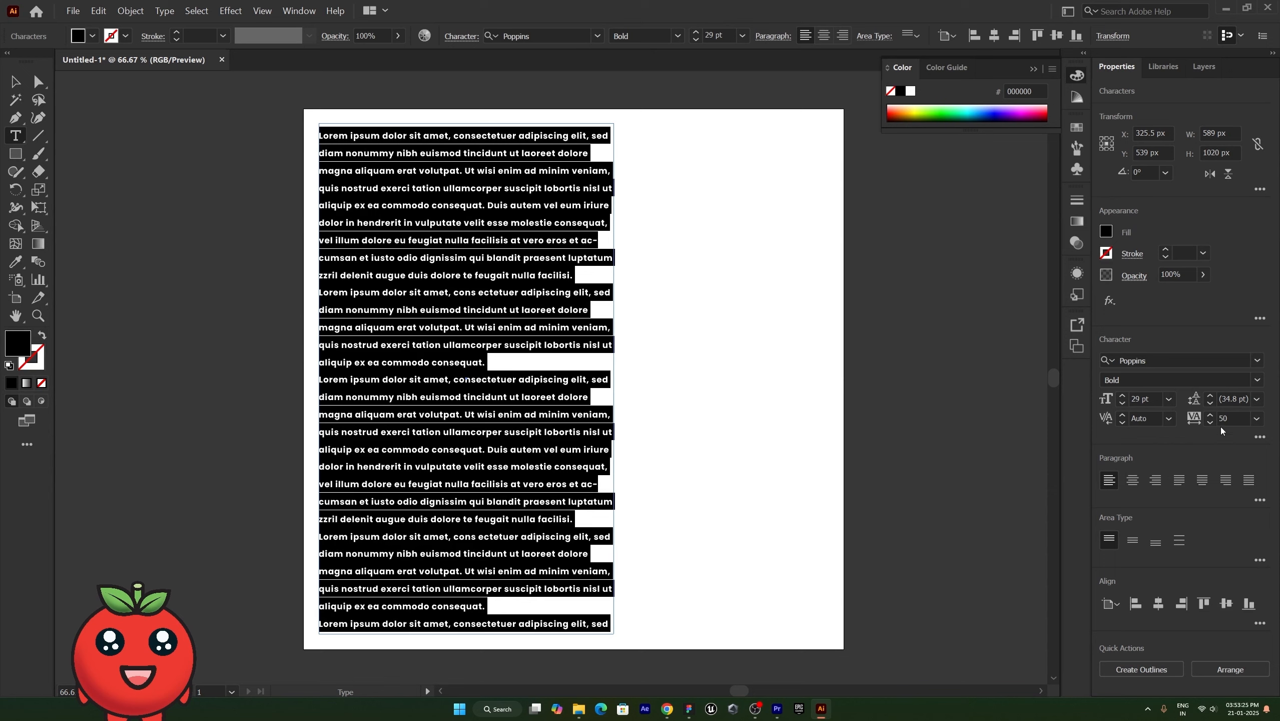
click(15, 81)
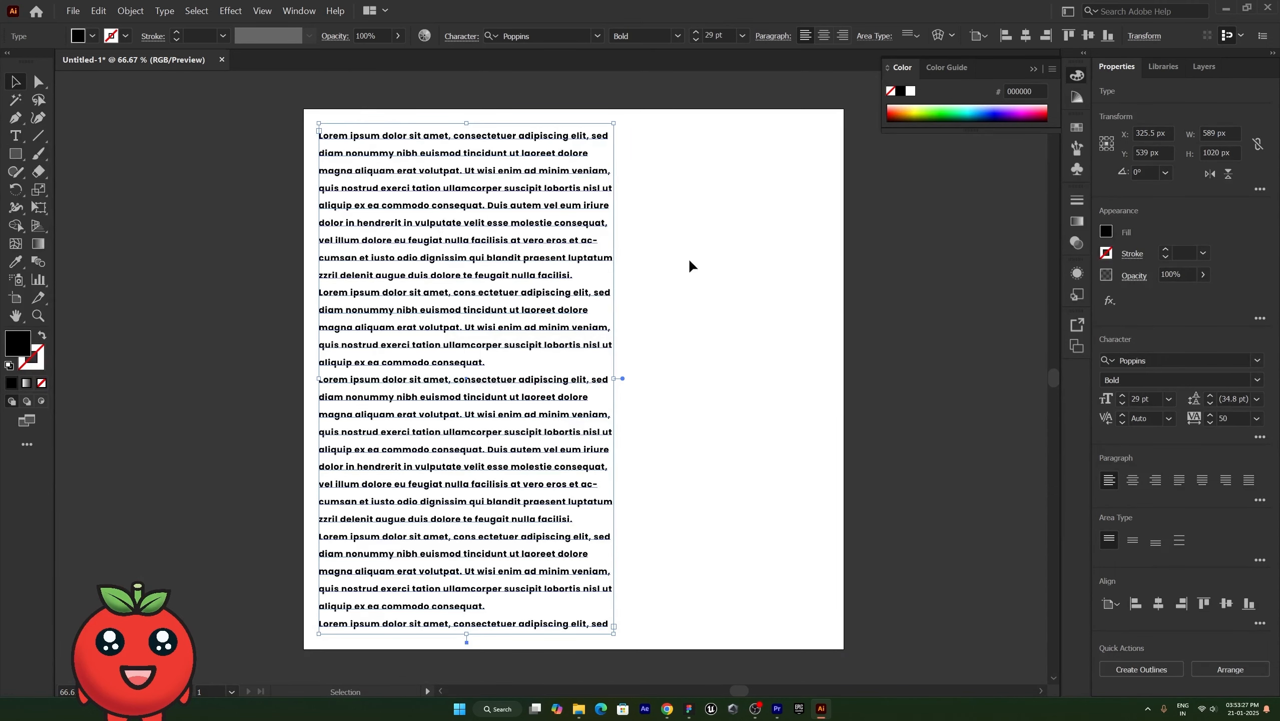
- Set the leading of the placeholder paragraph text to 31 pt
click(1210, 403)
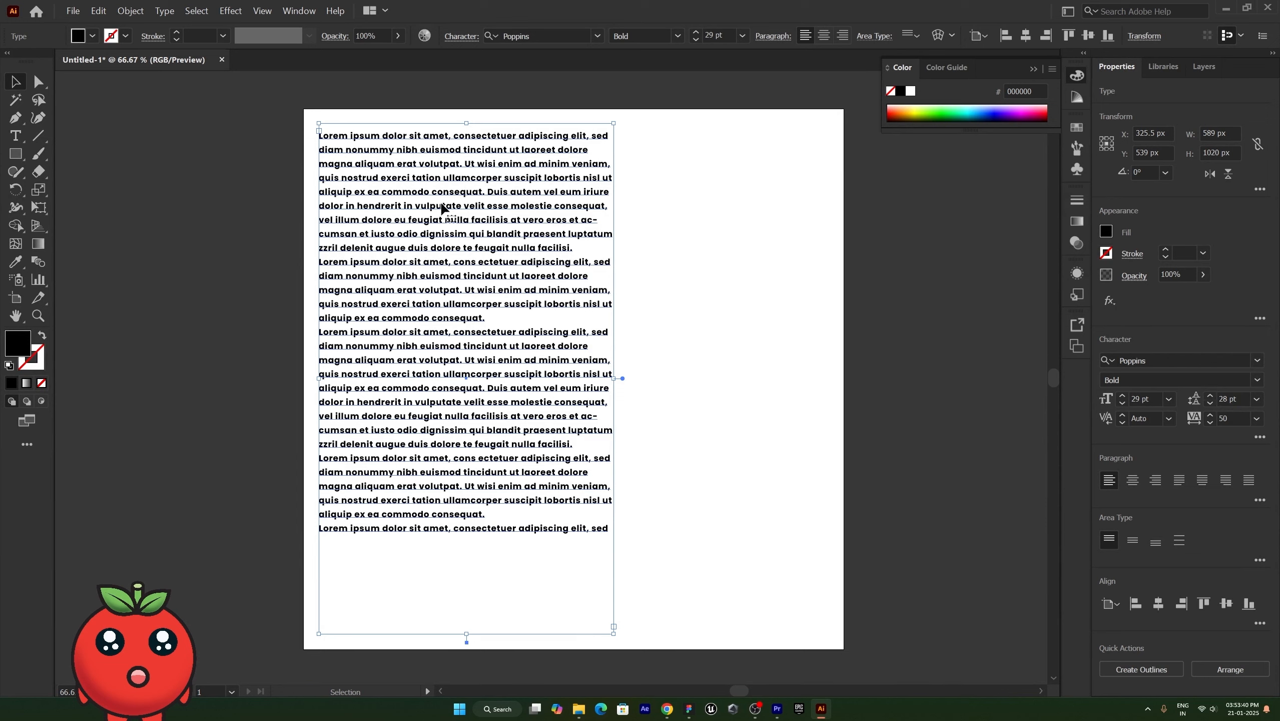
click(1210, 396)
click(1210, 396)
click(1210, 396)
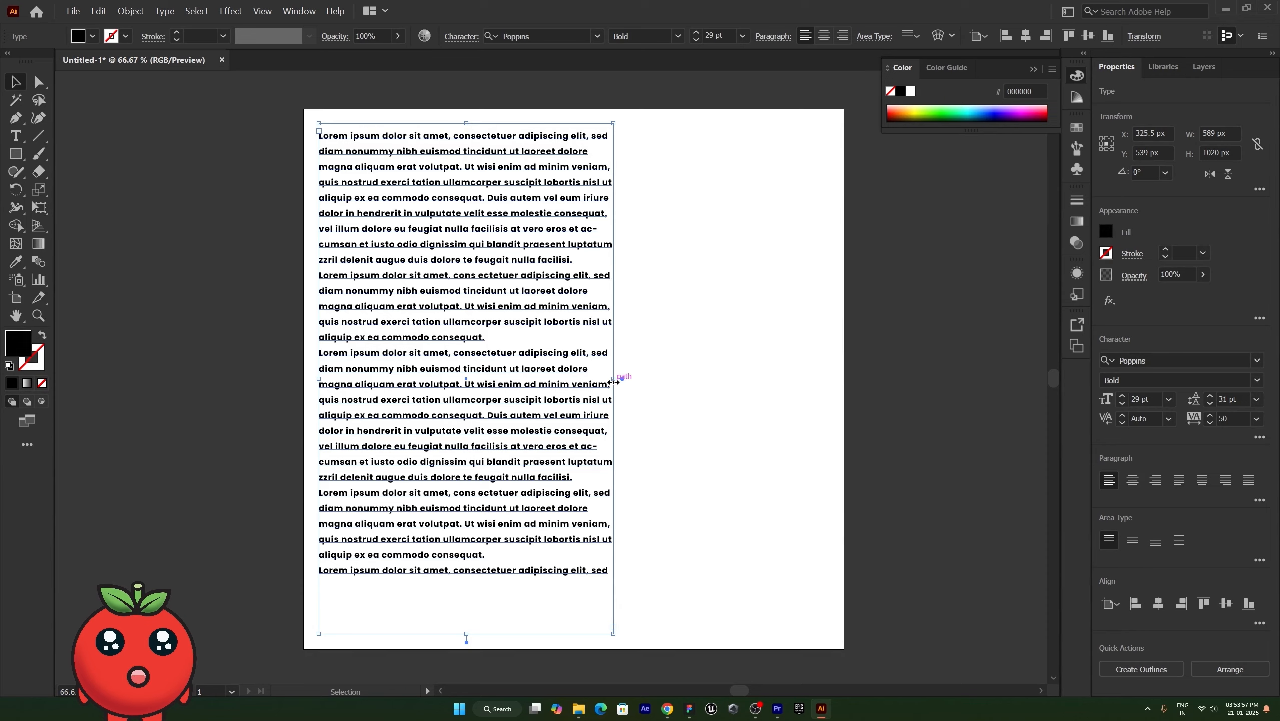
- Narrow the area text box to about 467 px wide from its right edge and deselect it
mouse_move(613, 381)
mouse_down()
mouse_move(795, 395)
mouse_move(553, 402)
mouse_up()
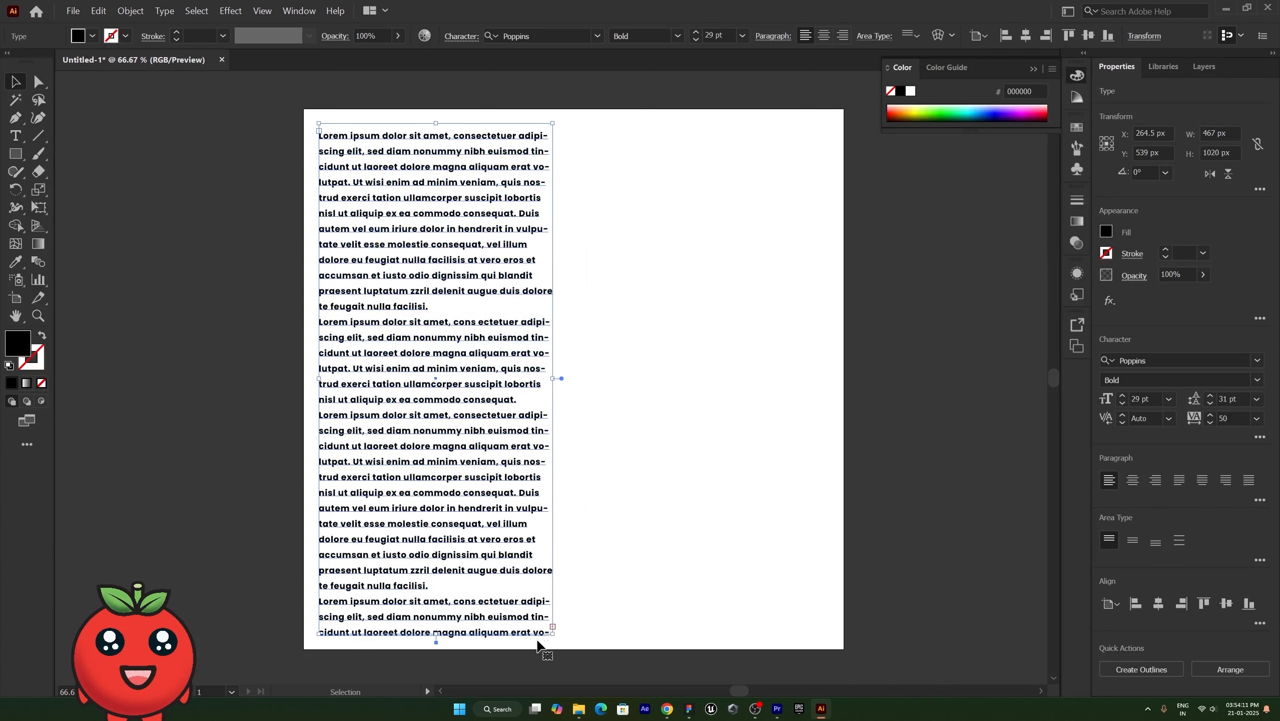
click(569, 631)
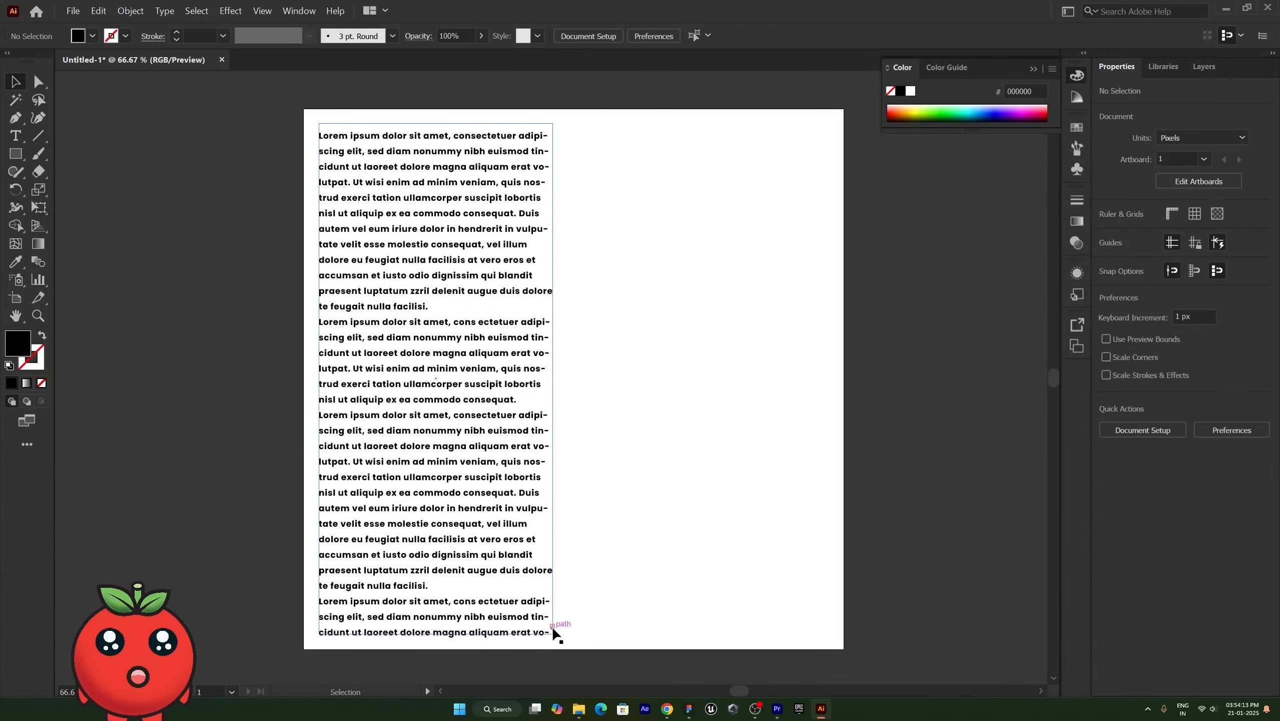
- Thread the overflowing placeholder text into a second 467 by 1020 px text box placed alongside the first column
click(553, 626)
click(555, 627)
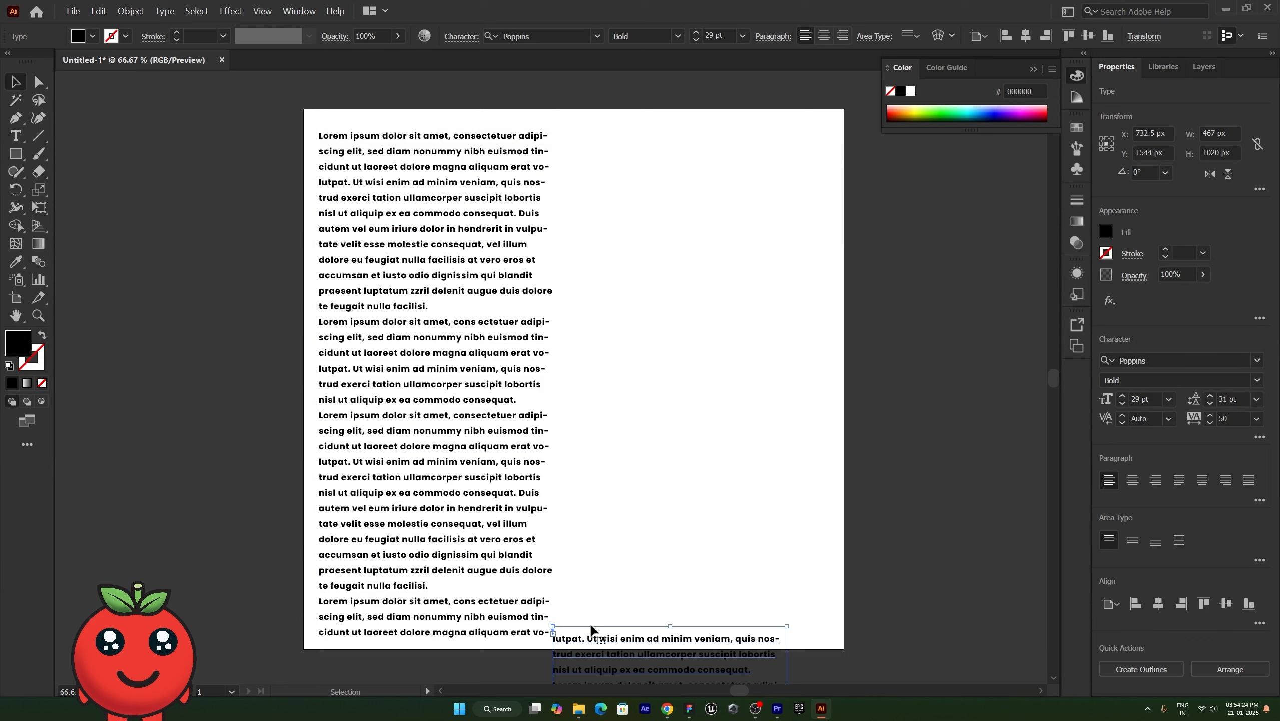
drag(604, 643, 624, 136)
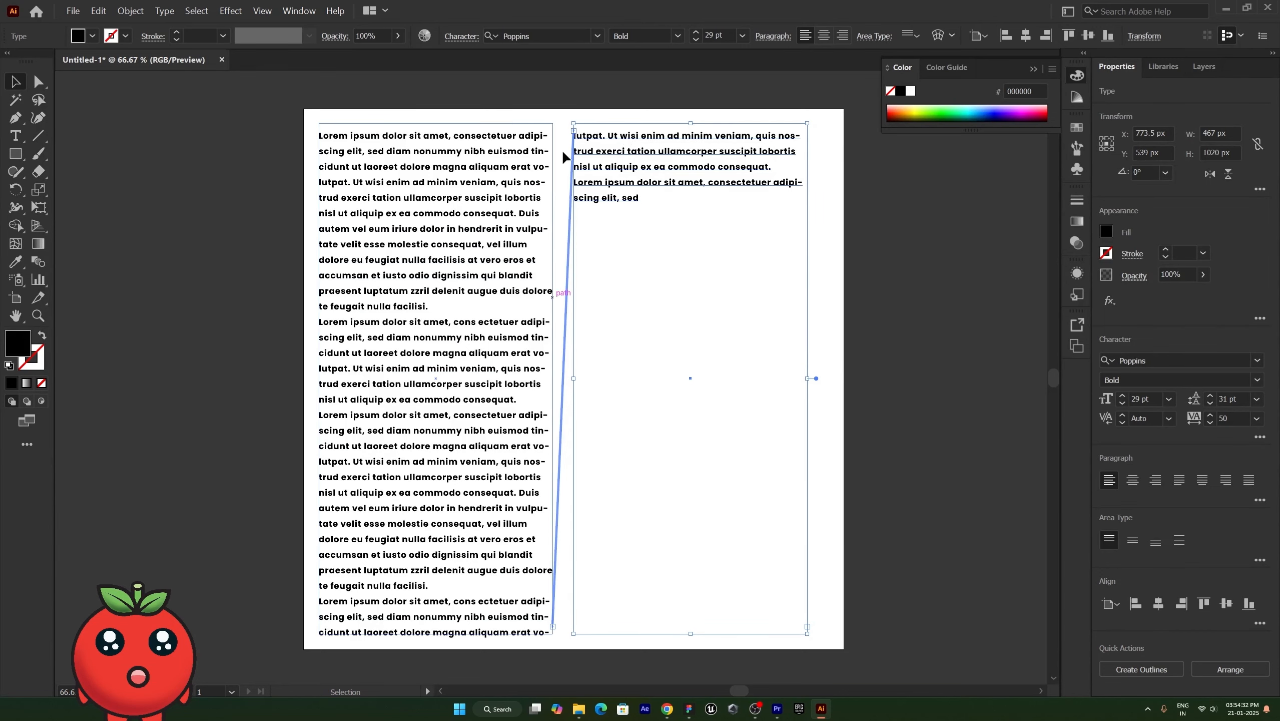
- Try deleting the text from the sixth line of the first column through the second column, and undo it
key(t)
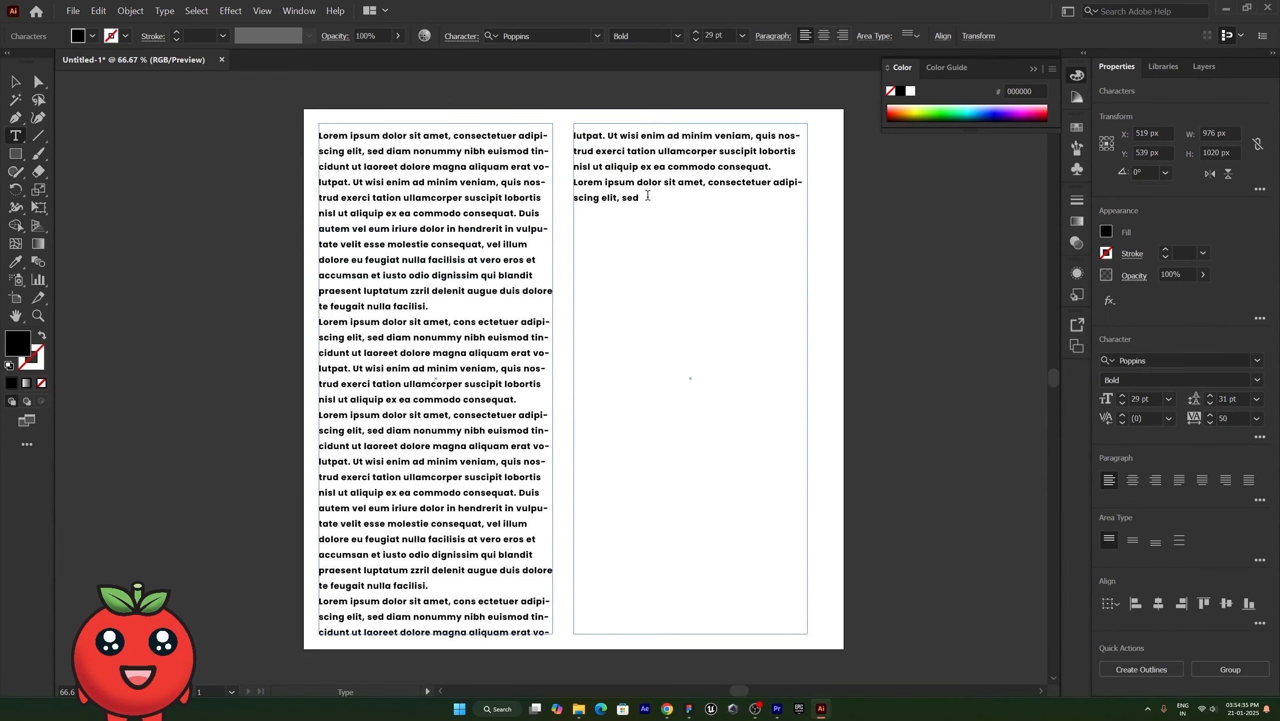
drag(319, 213, 669, 221)
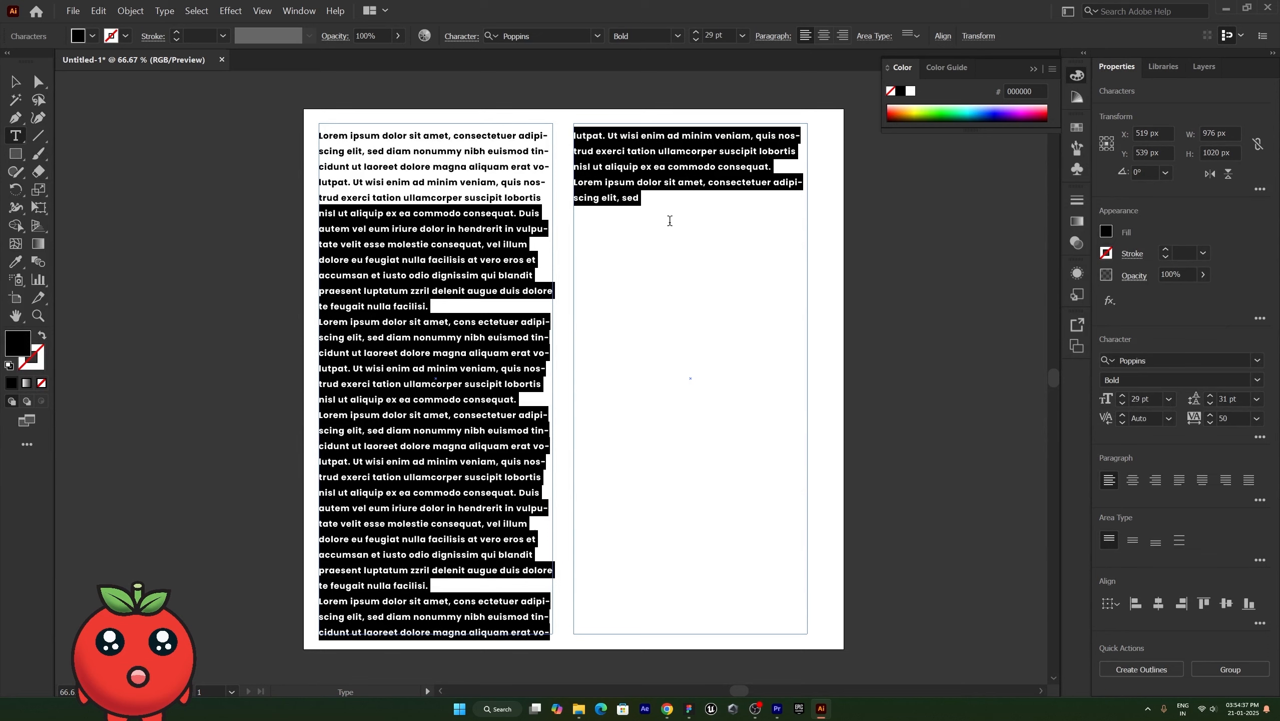
key(BackSpace)
key(ctrl)
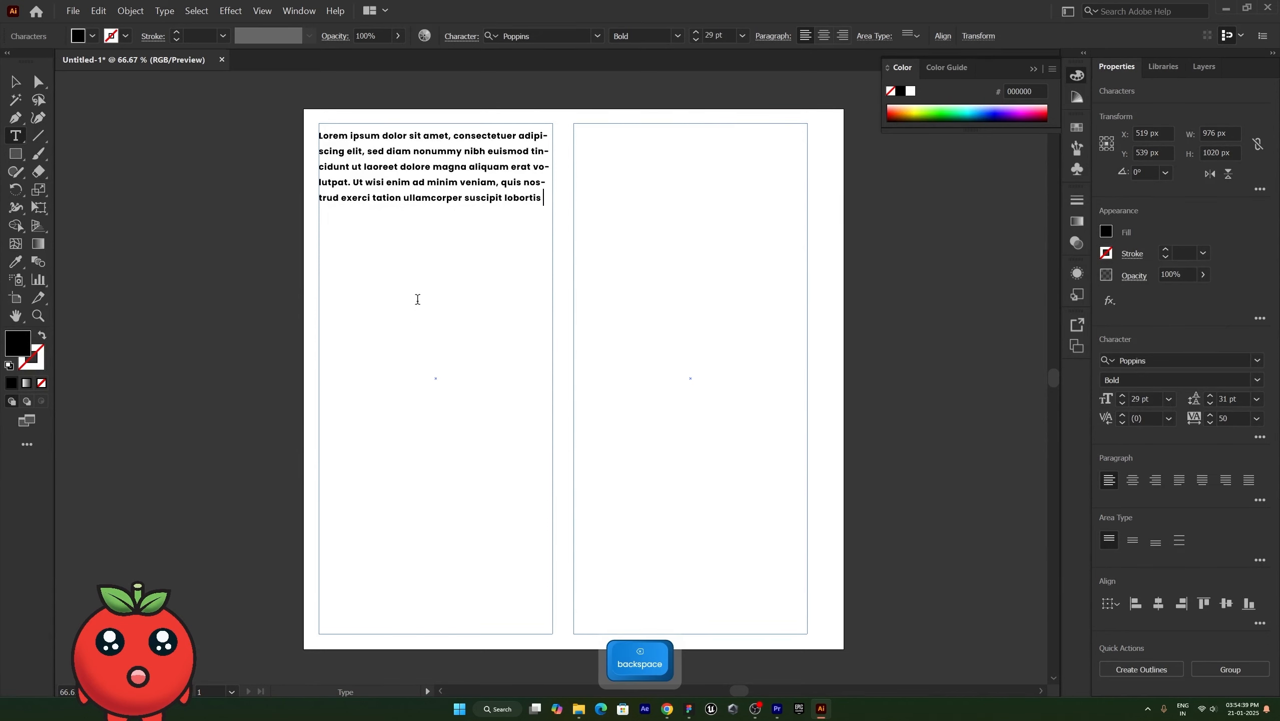
key(ctrl+z)
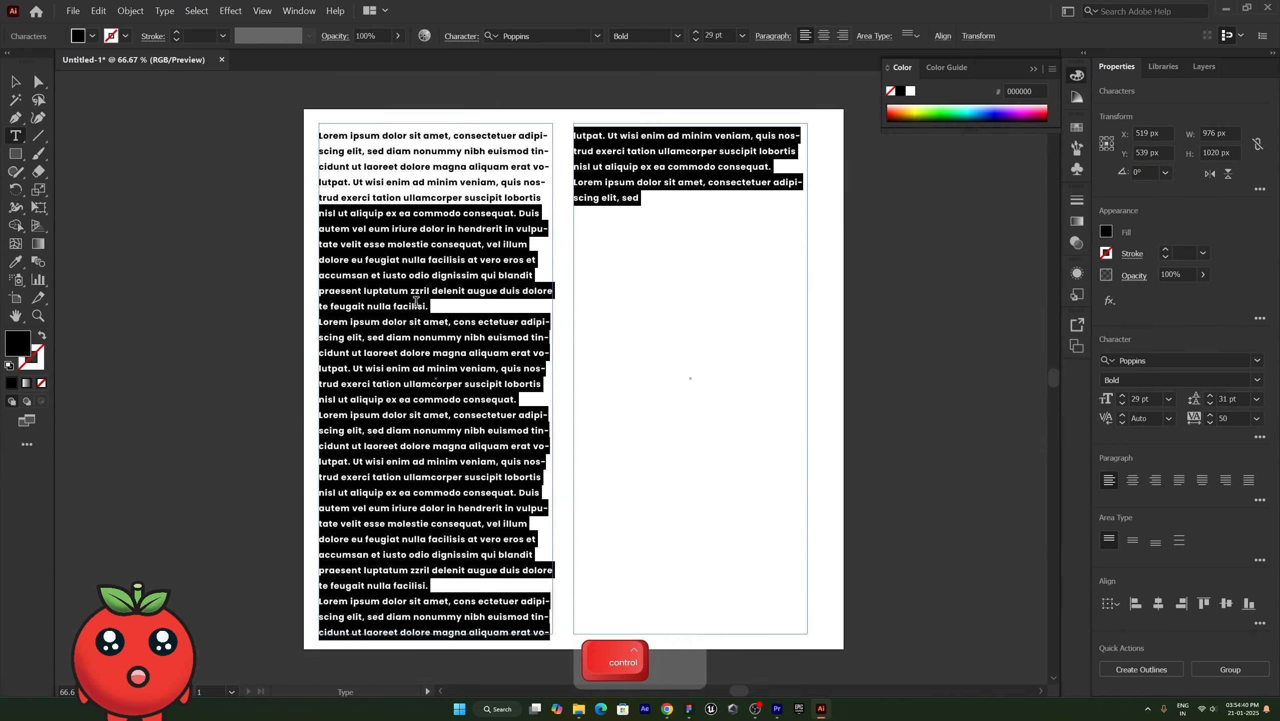
- Copy the last lines of the second column, paste them repeatedly at the end of the text, and deselect it
click(647, 198)
key(ctrl+z)
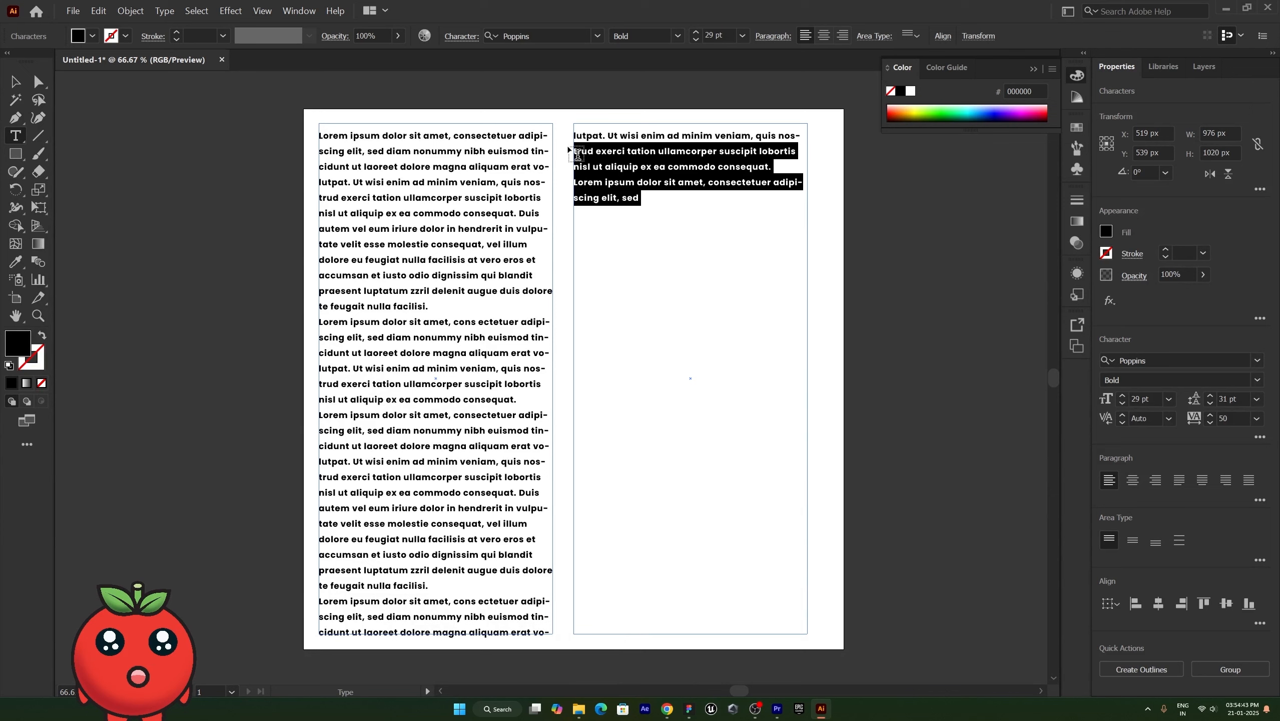
drag(570, 151, 662, 197)
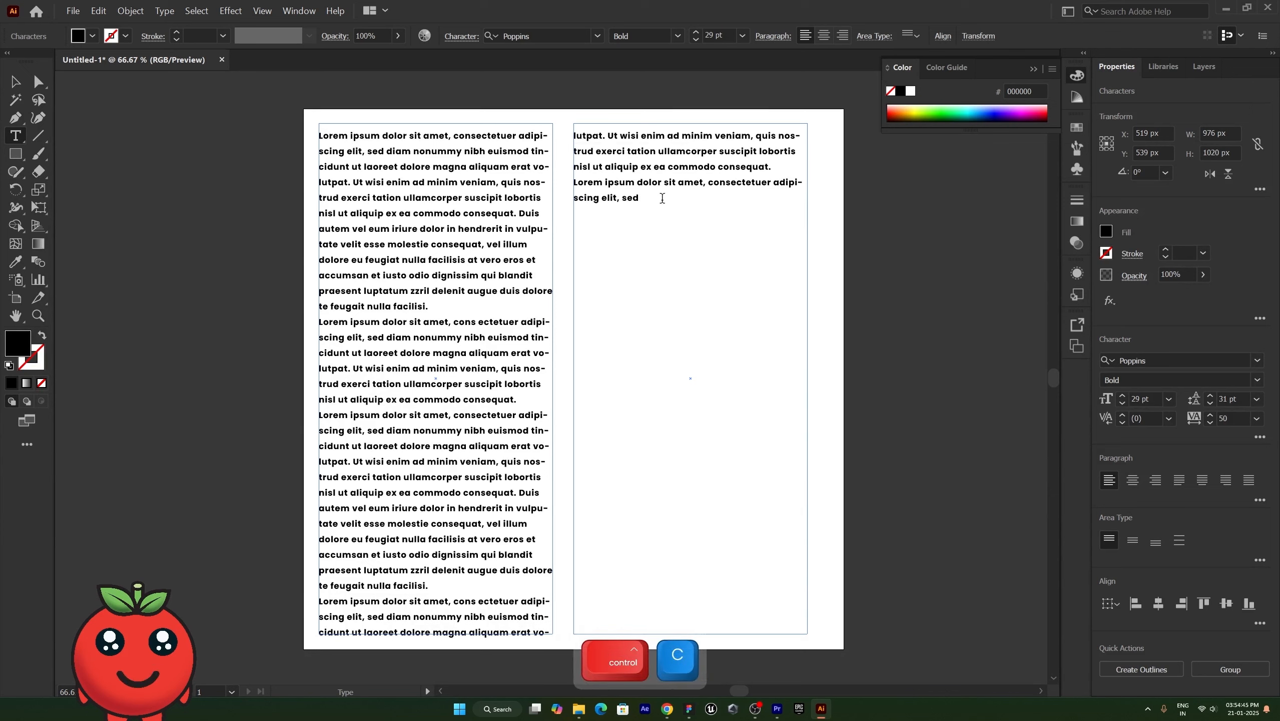
key(ctrl+v)
key(ctrl+v)
key(ctrl+v)
key(ctrl+v)
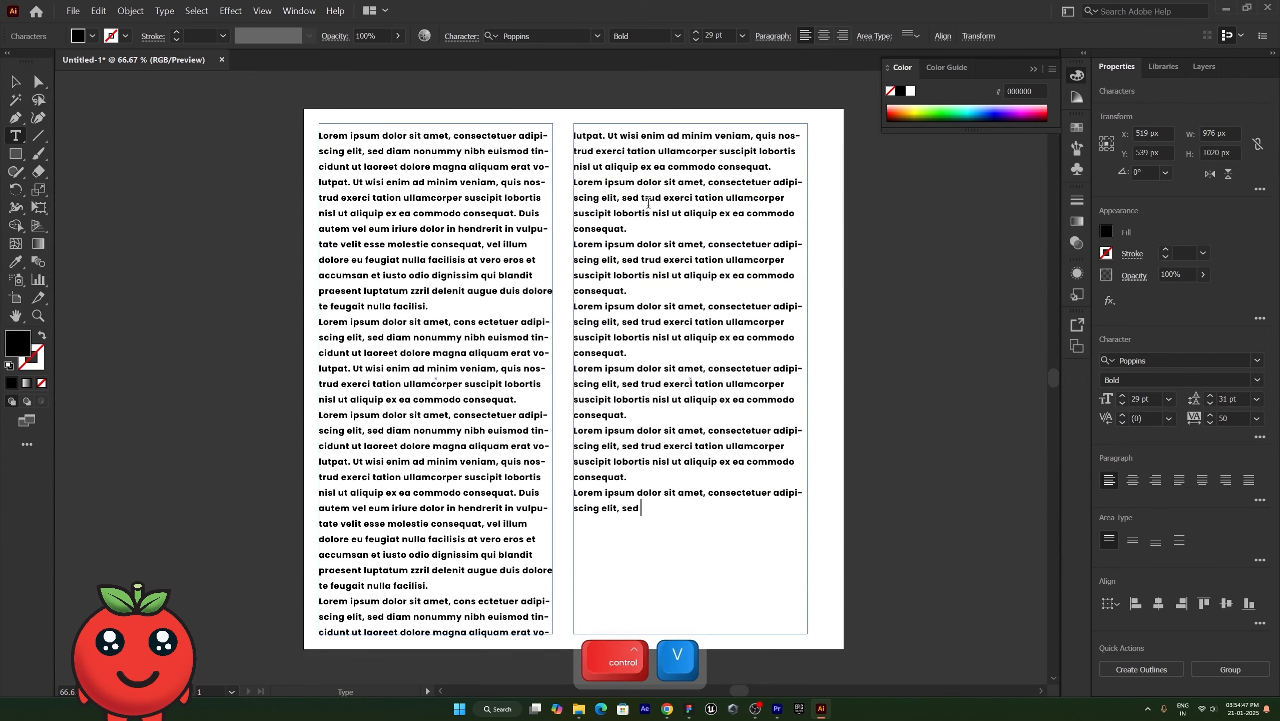
key(Escape)
click(687, 626)
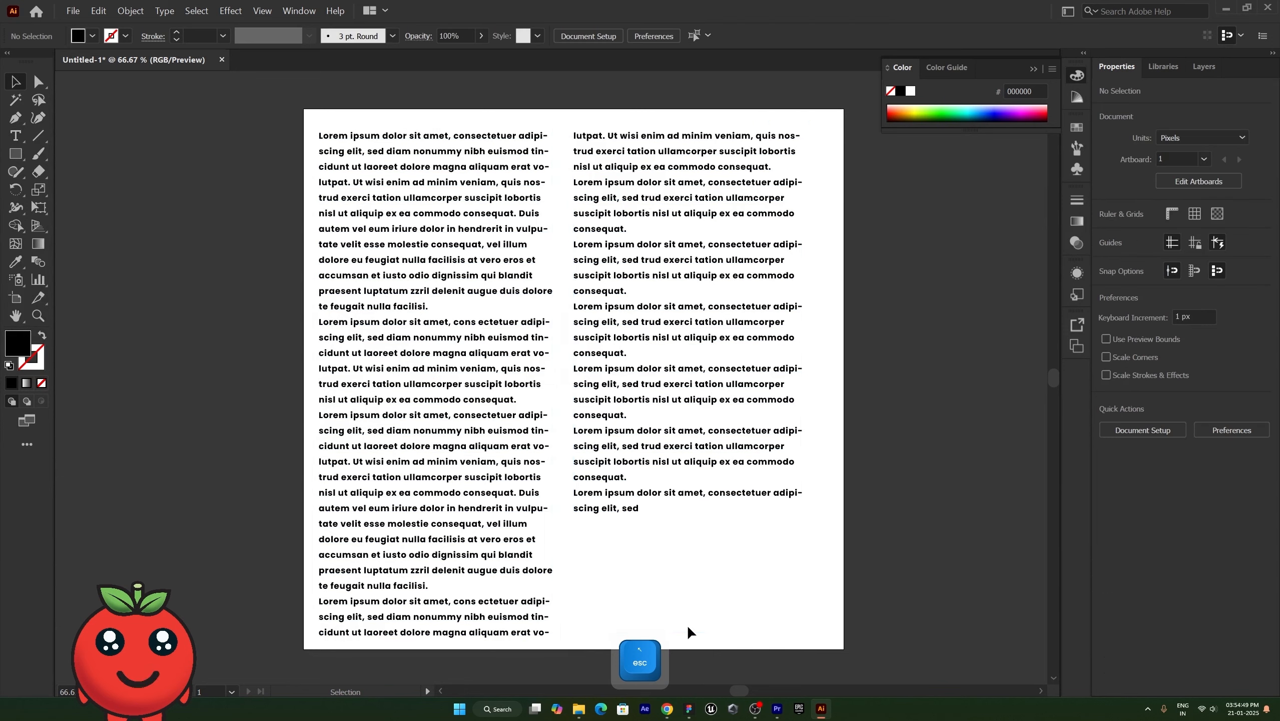
- Narrow the first column's text box to about 451 px wide from its left edge
click(615, 443)
mouse_move(692, 634)
mouse_down()
mouse_move(691, 426)
mouse_move(705, 659)
mouse_move(704, 618)
mouse_move(706, 635)
mouse_up()
click(548, 382)
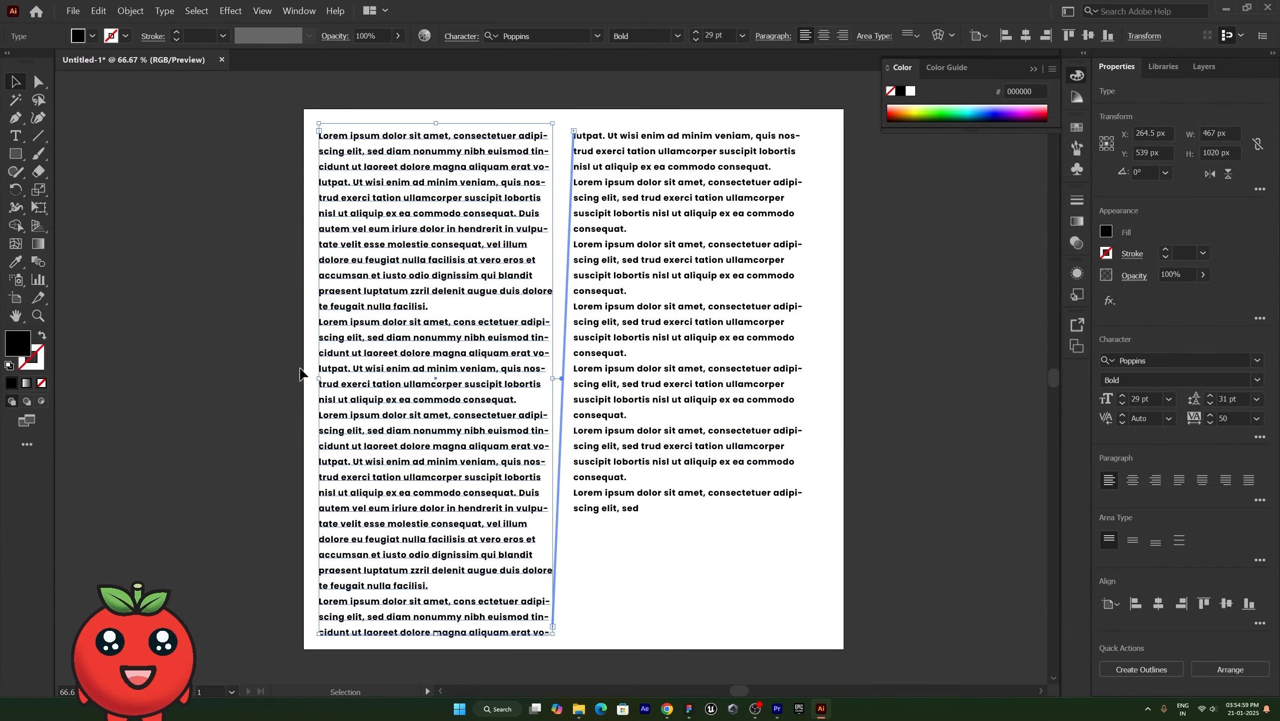
mouse_move(317, 378)
mouse_down()
mouse_move(120, 372)
mouse_move(318, 370)
mouse_up()
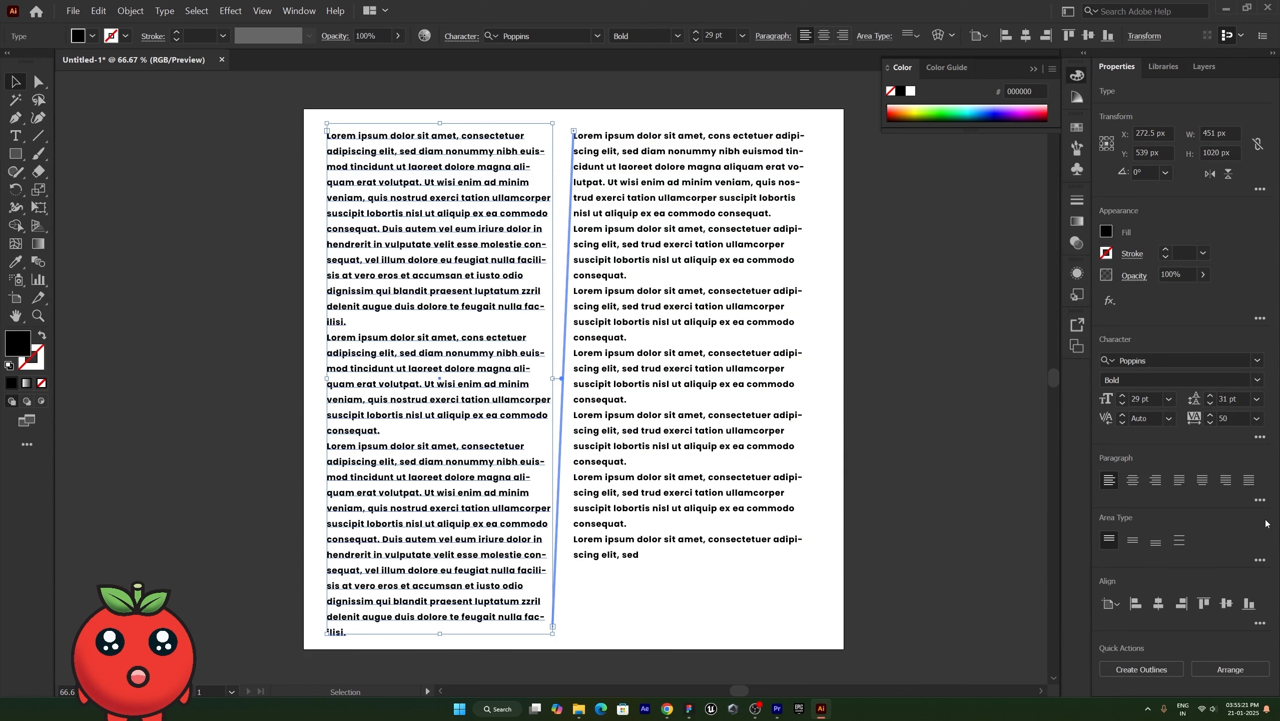
- Turn off automatic hyphenation for the text in both linked columns
click(1259, 499)
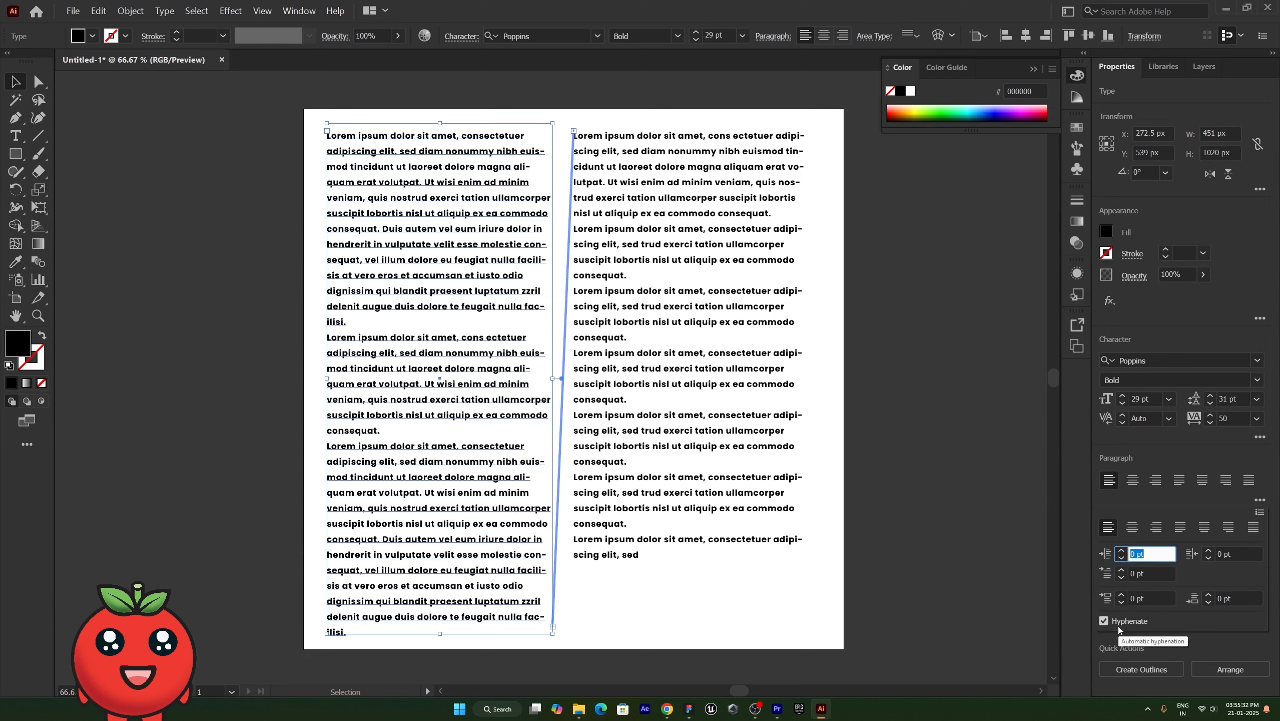
click(798, 359)
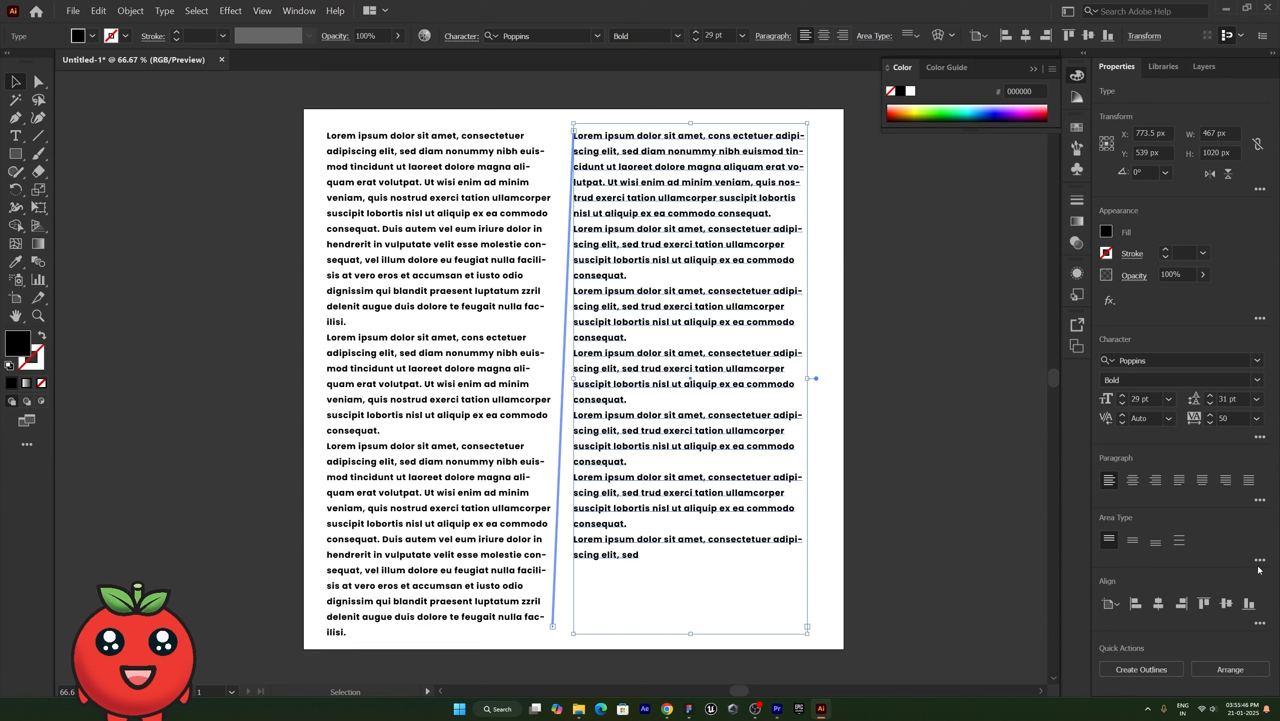
click(1260, 500)
click(1103, 621)
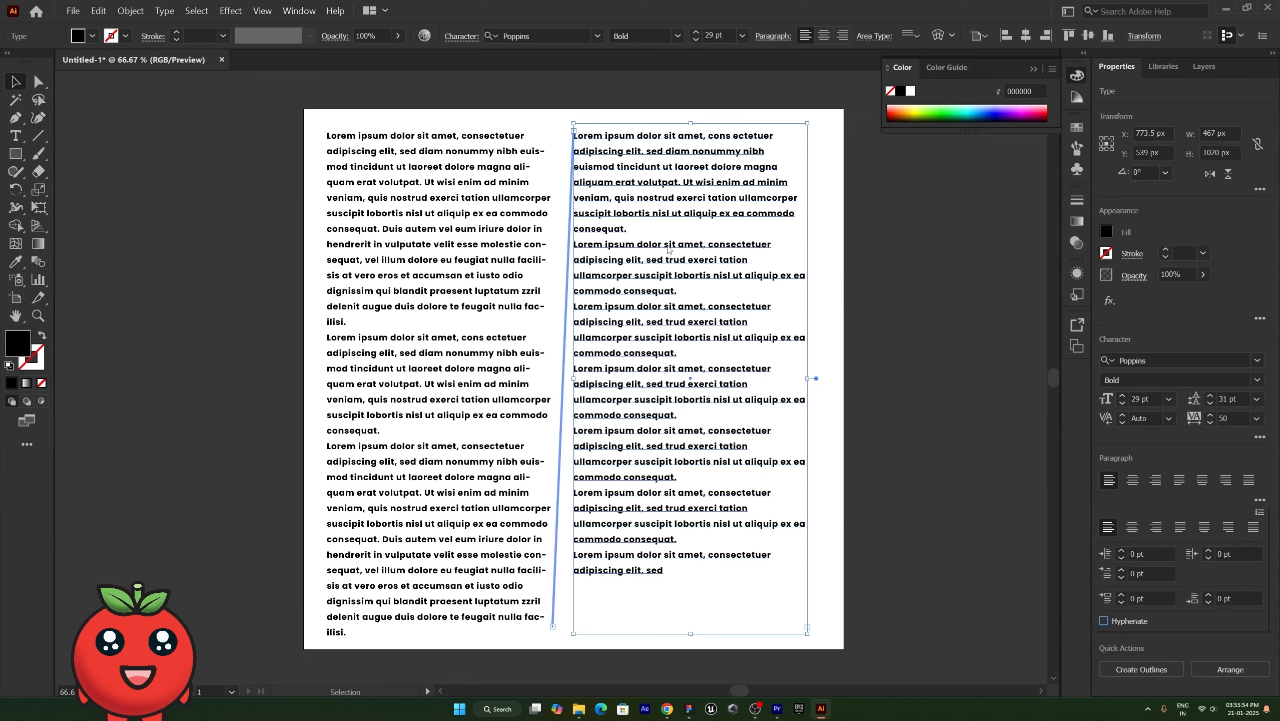
click(375, 281)
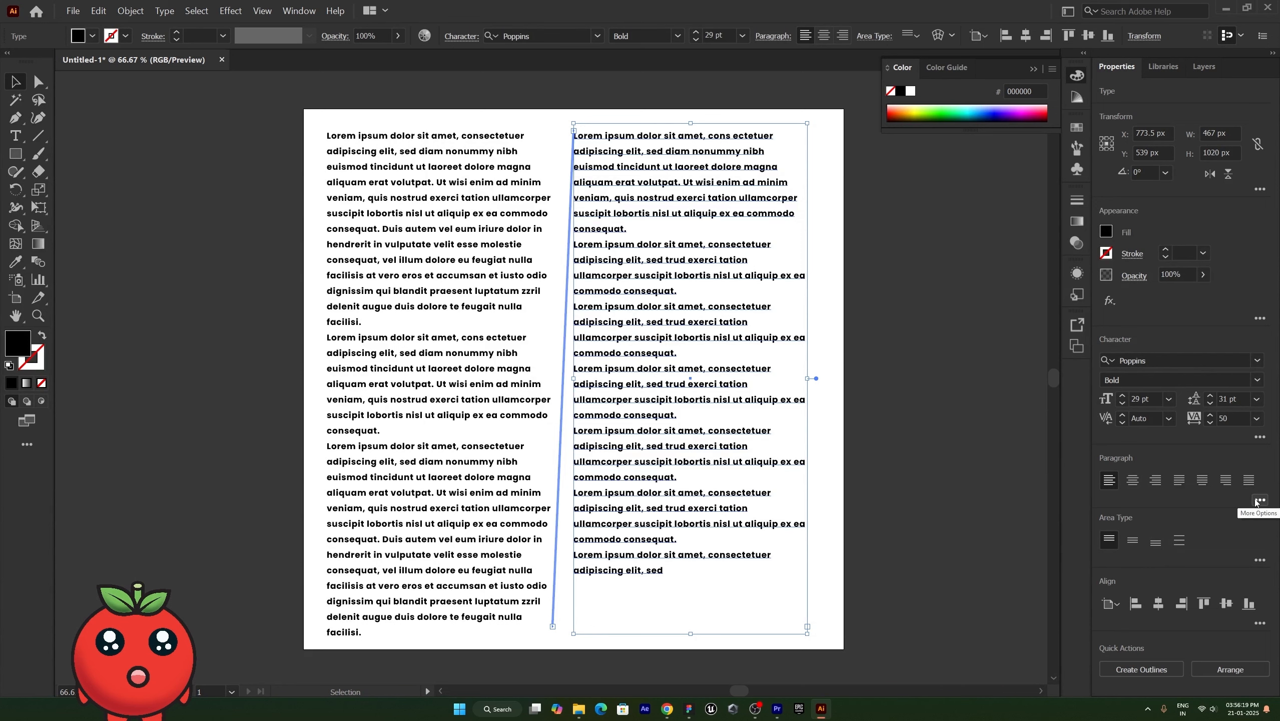
click(1259, 500)
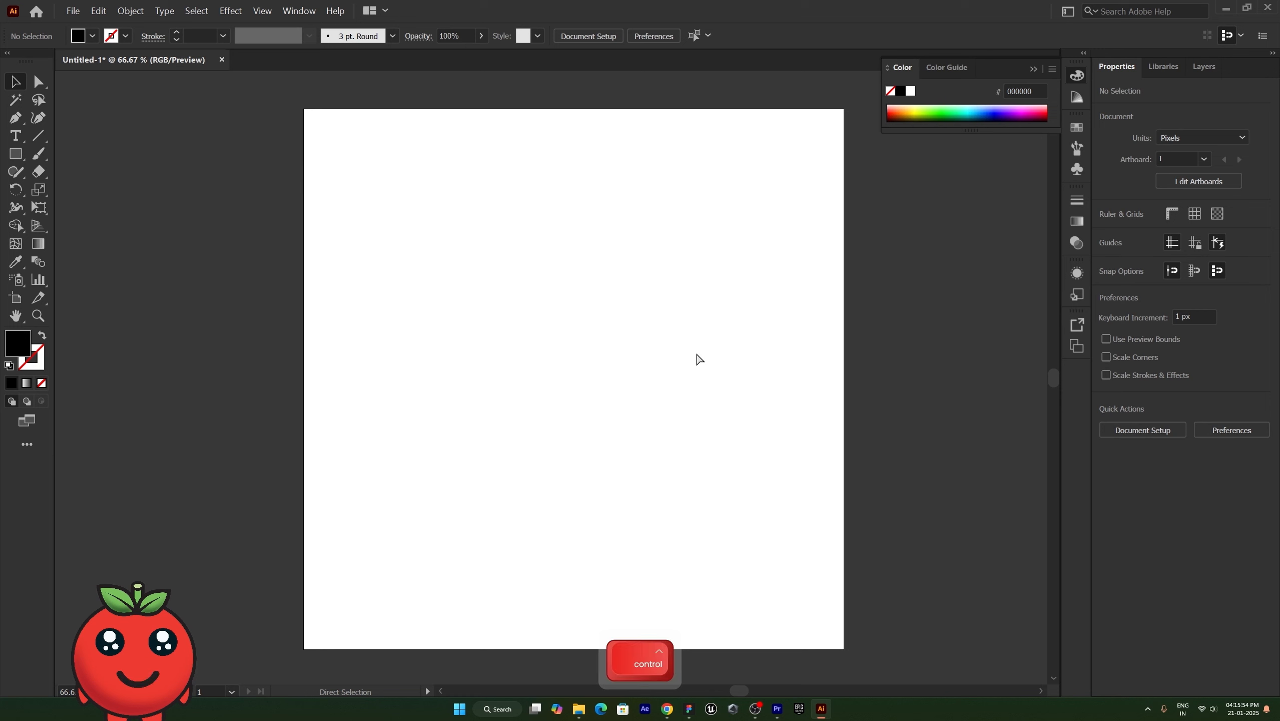
- Restore the "I love design" text by undoing the last change, select it and activate the Touch Type tool
key(ctrl+z)
click(524, 407)
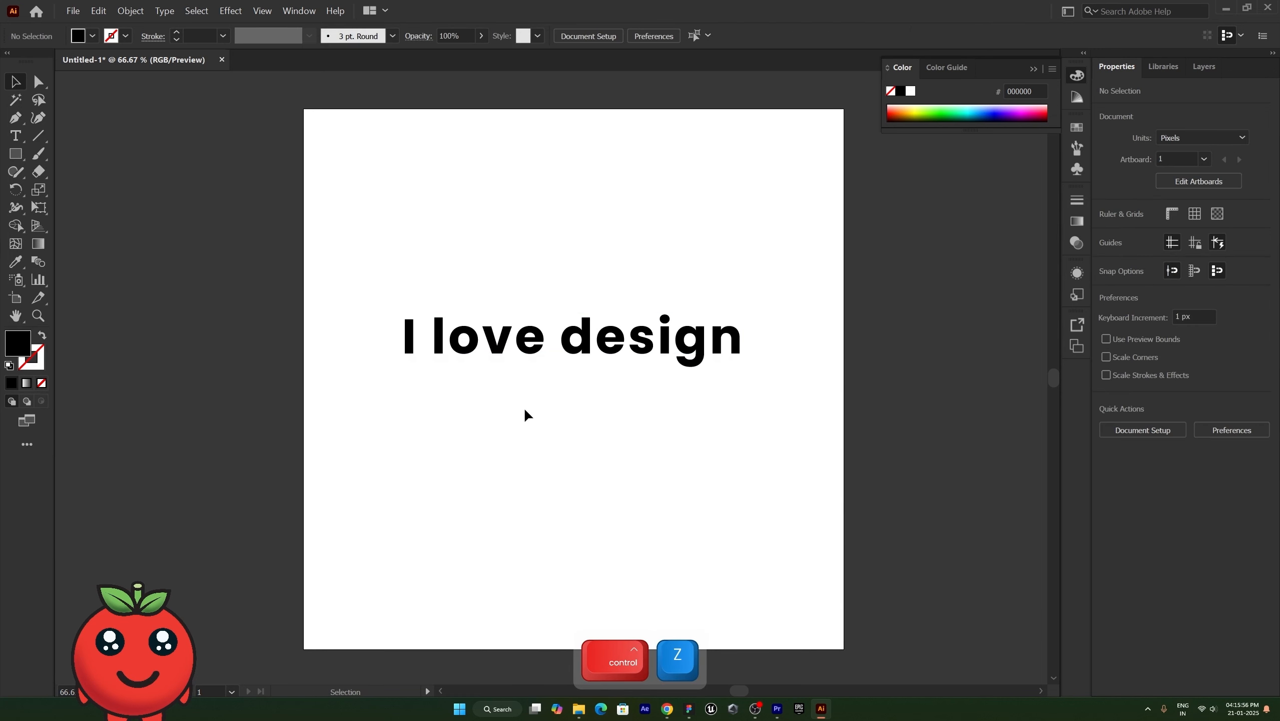
click(497, 352)
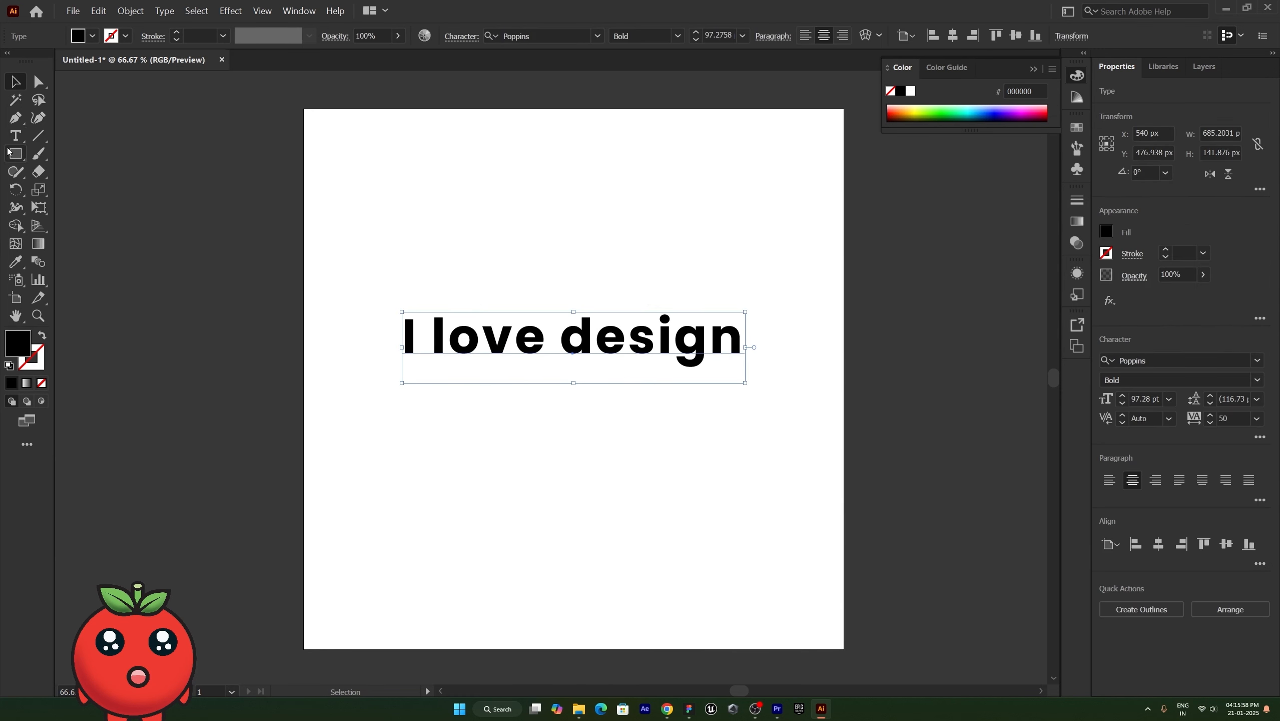
click(29, 139)
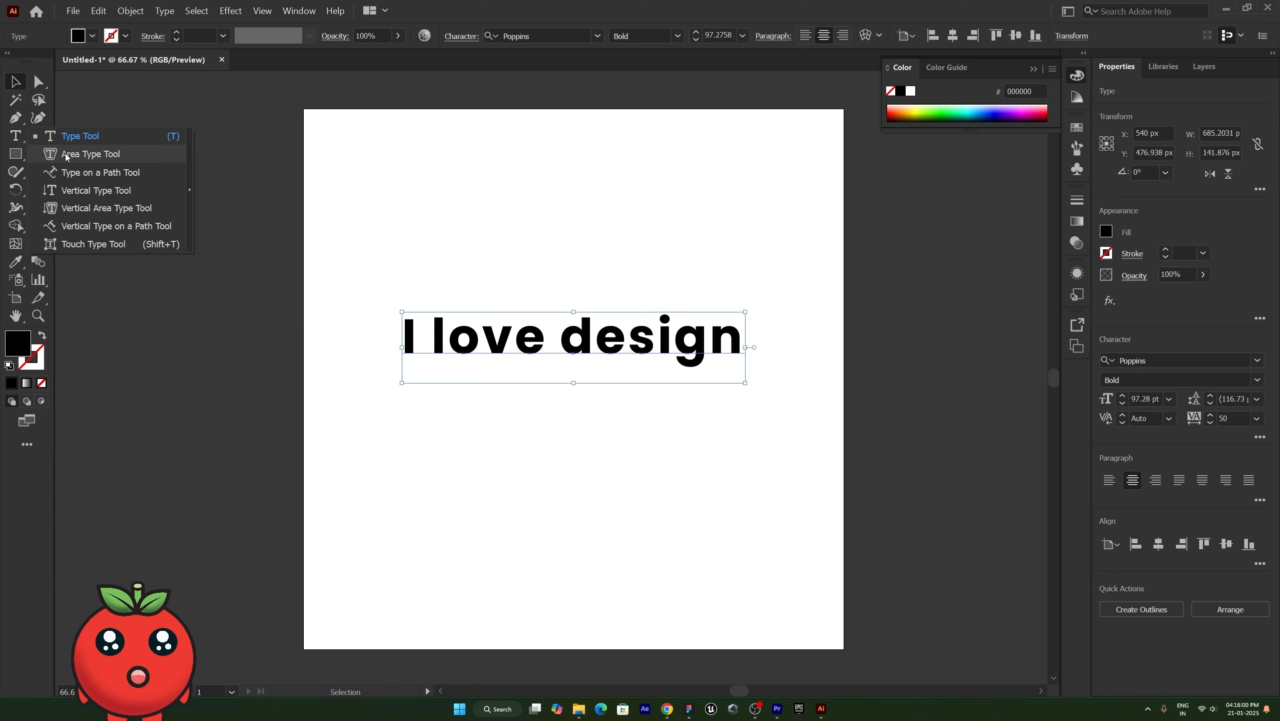
click(94, 244)
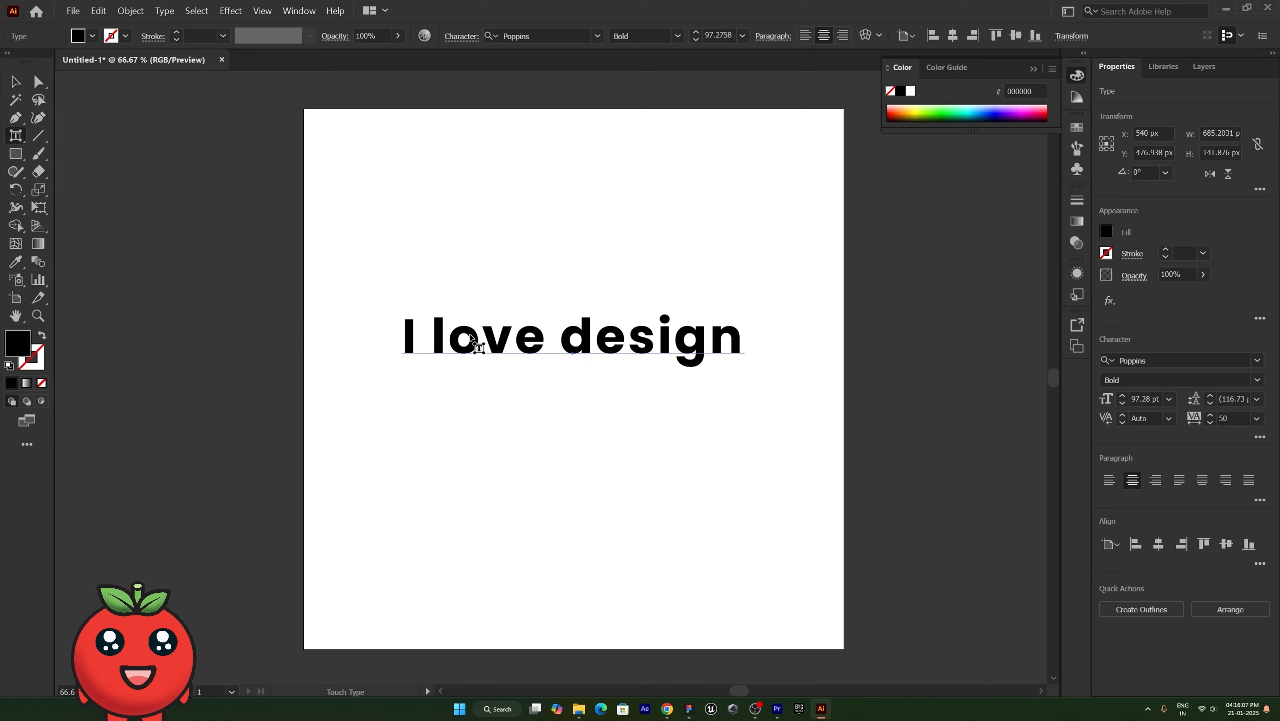
- Try rotating only the letter o in "love" with the Touch Type tool, and undo the rotation
click(472, 339)
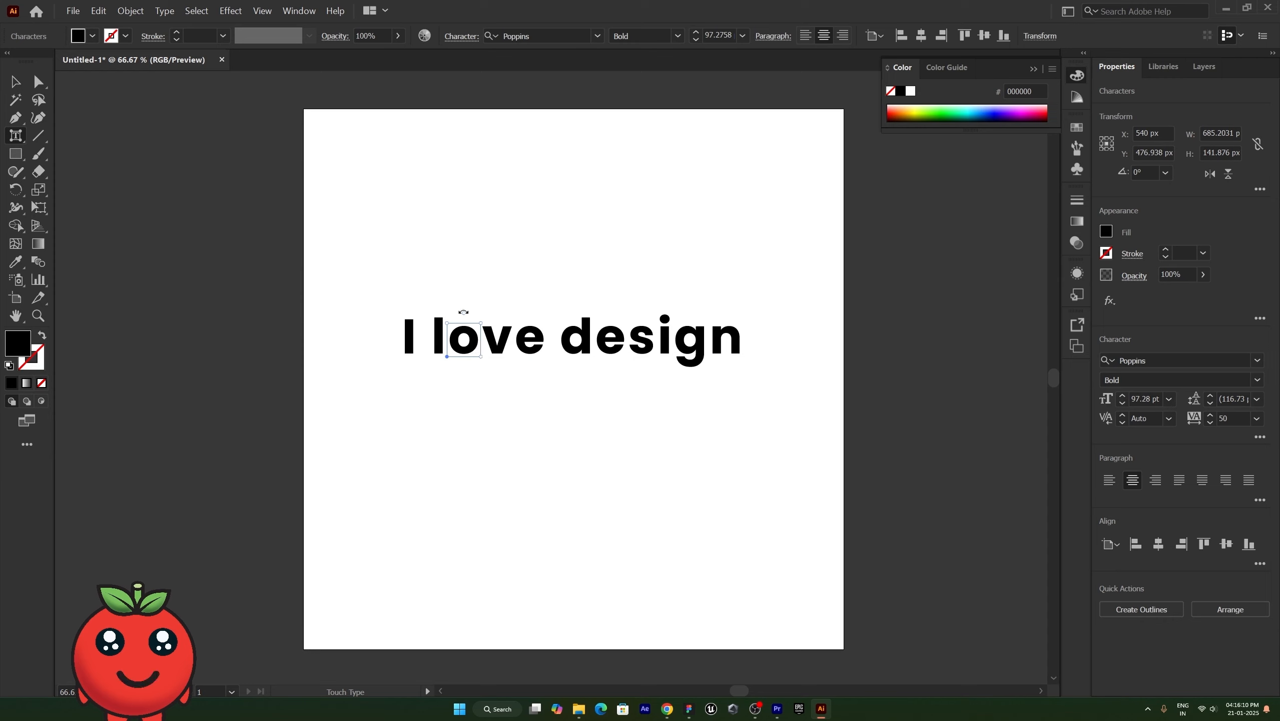
mouse_move(463, 312)
mouse_down()
mouse_move(479, 315)
mouse_move(429, 278)
mouse_move(449, 305)
mouse_move(482, 316)
mouse_up()
key(ctrl+z)
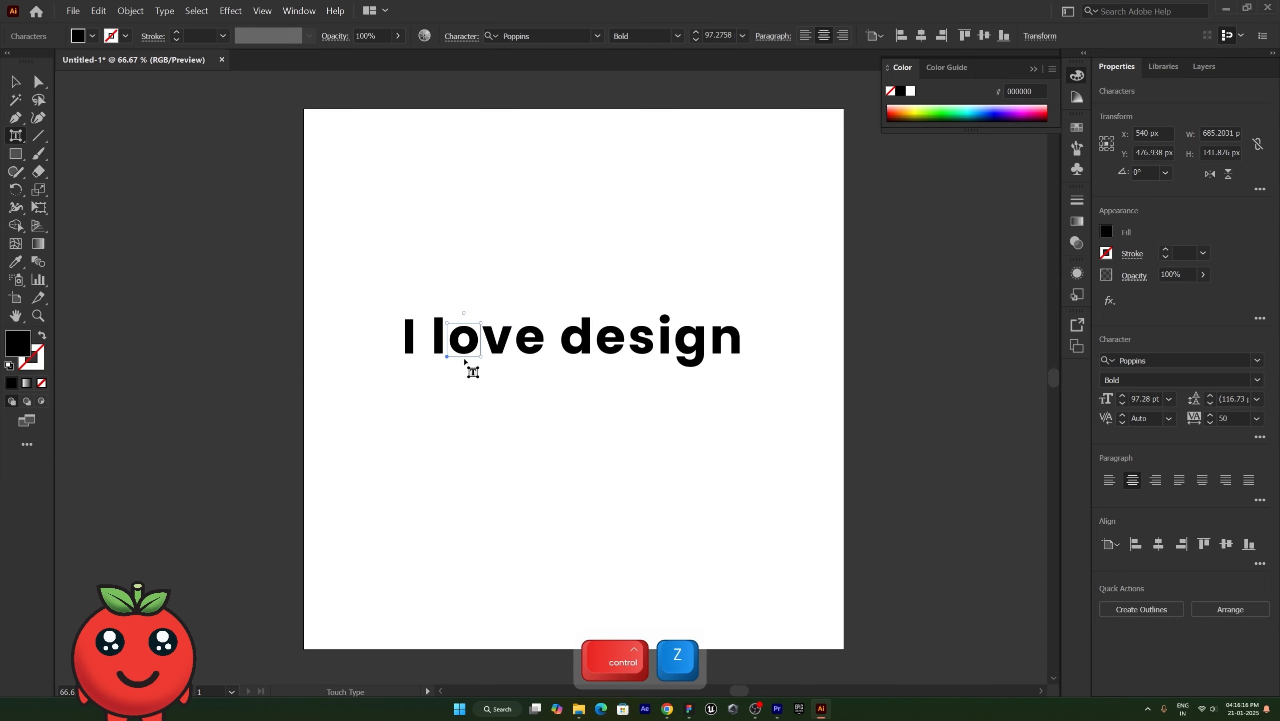
- Nudge the letter o in "love" sideways so it sits slightly closer to the l
key(Left)
key(Left)
key(Left)
key(Left)
key(Left)
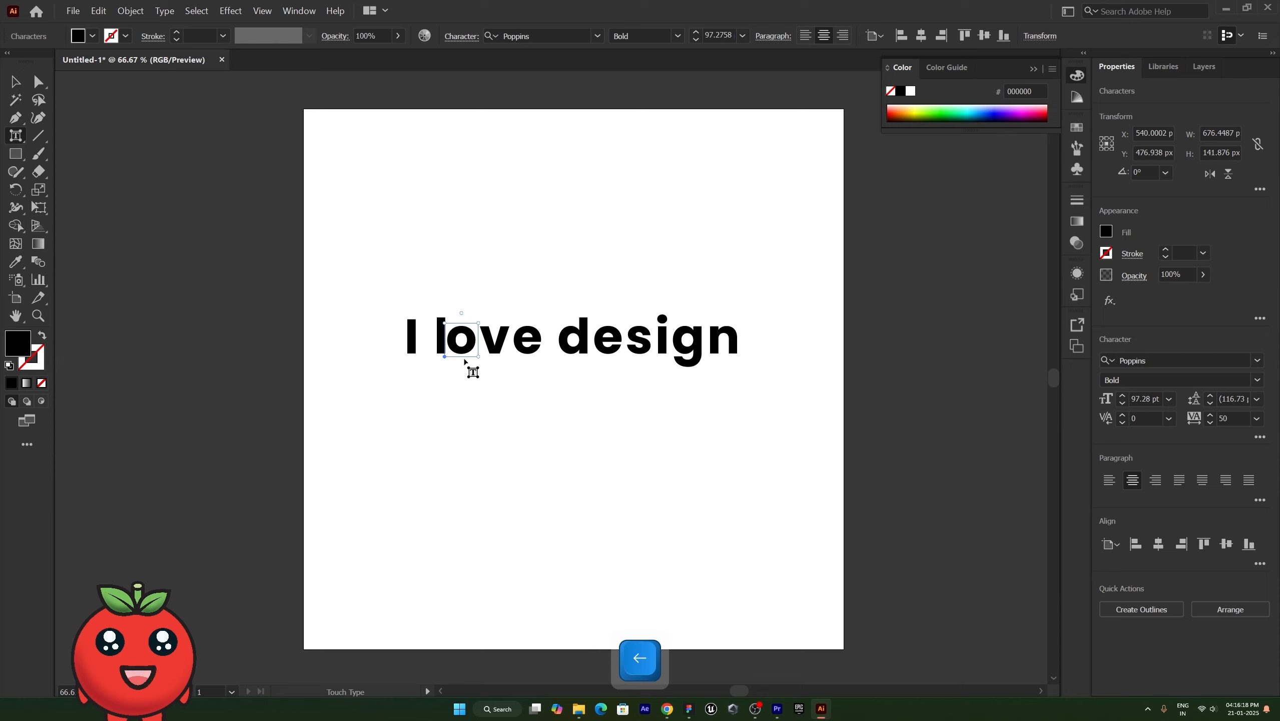
key(Right)
key(Right)
key(Left)
key(Left)
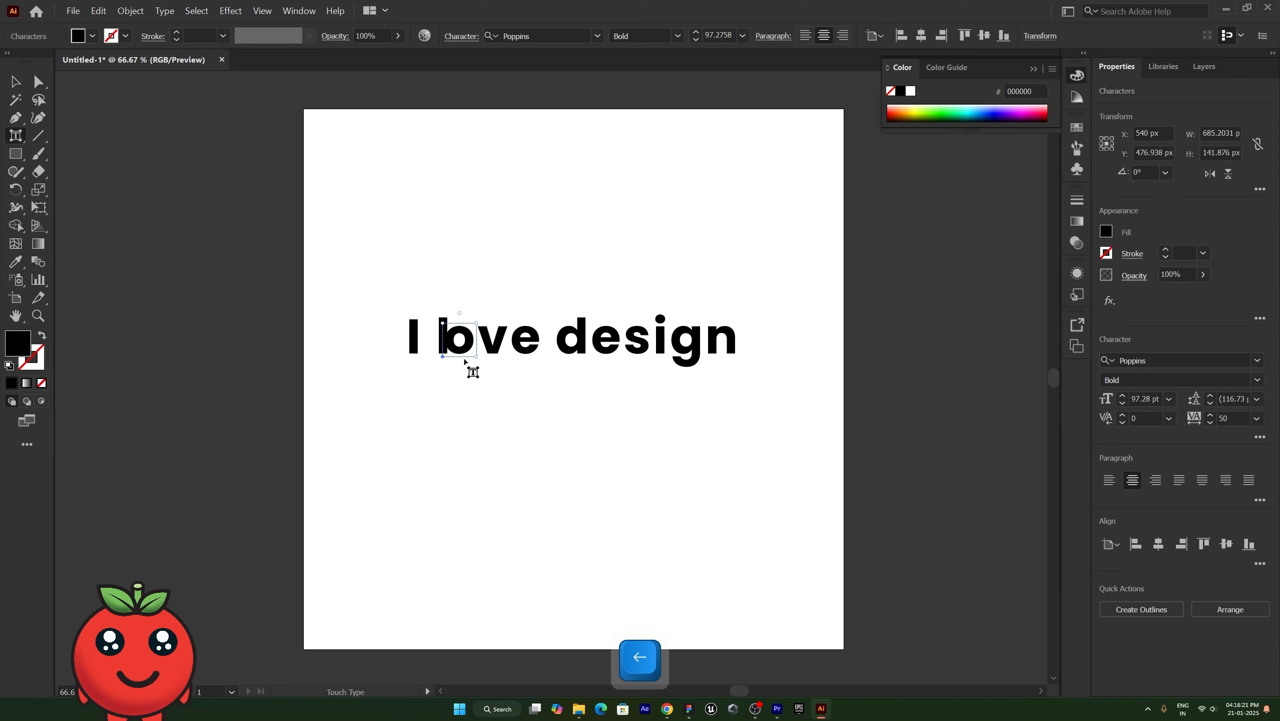
key(Right)
key(Left)
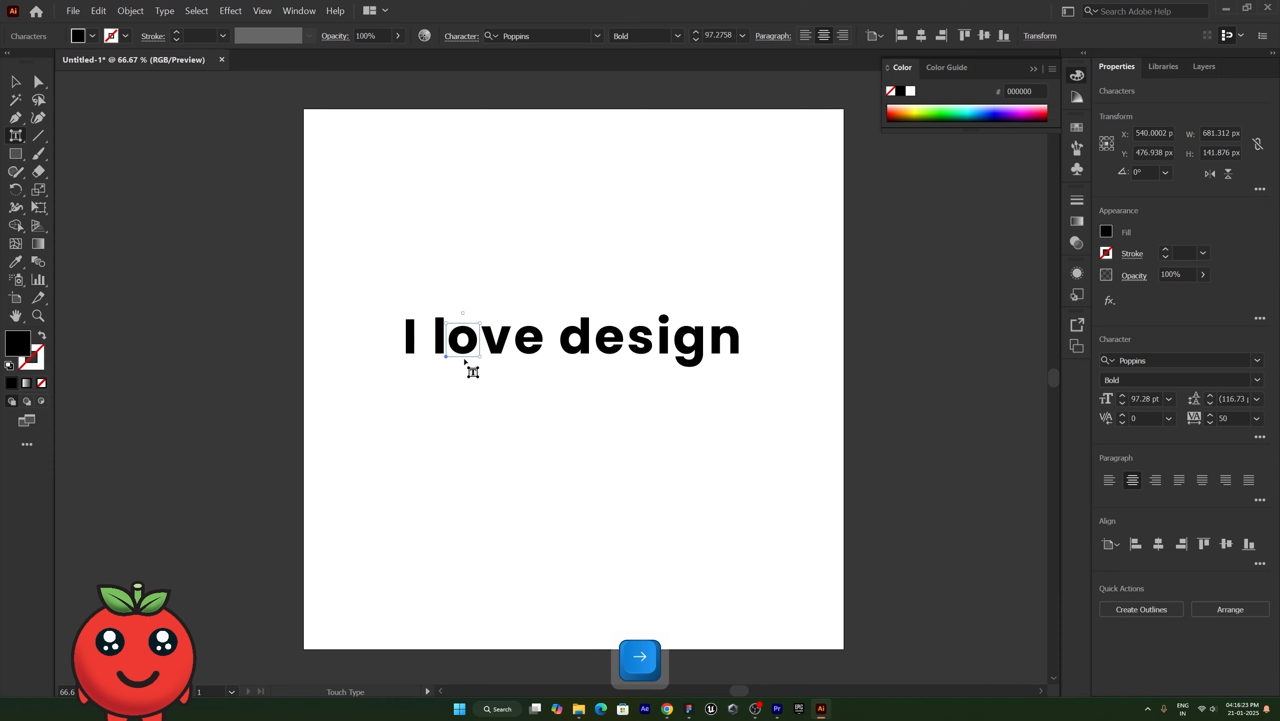
- Raise the letter o above the baseline and scale down the letters o and v in "love"
mouse_move(459, 340)
mouse_down()
mouse_move(468, 302)
mouse_move(458, 374)
mouse_move(459, 336)
mouse_up()
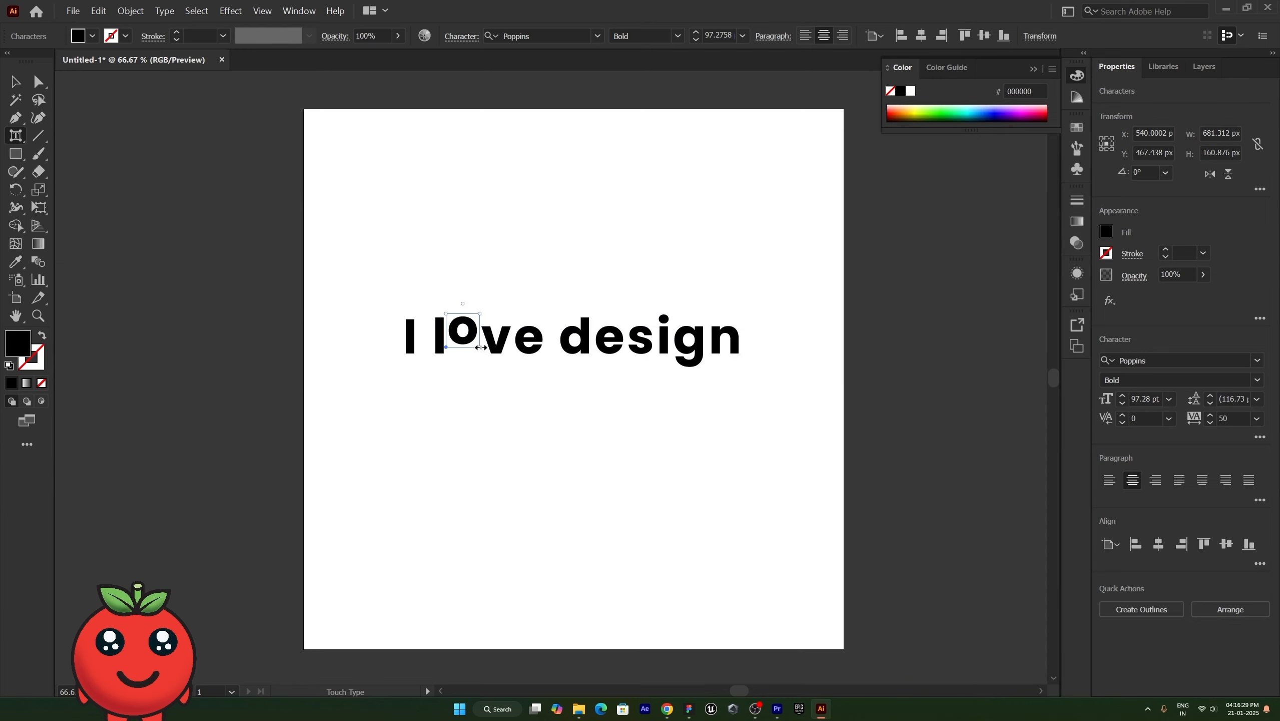
key(ctrl+z)
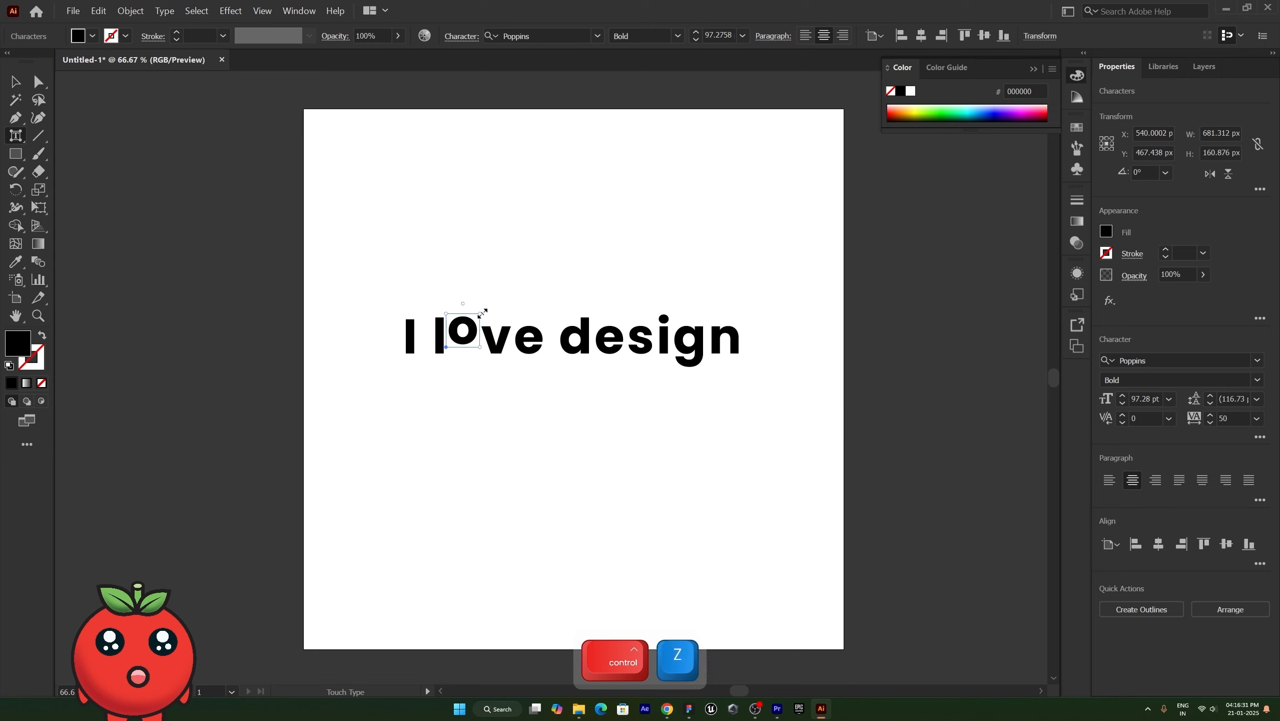
drag(480, 314, 503, 332)
click(492, 342)
- Scale down the letter e in "love" and lower it below the baseline
click(527, 346)
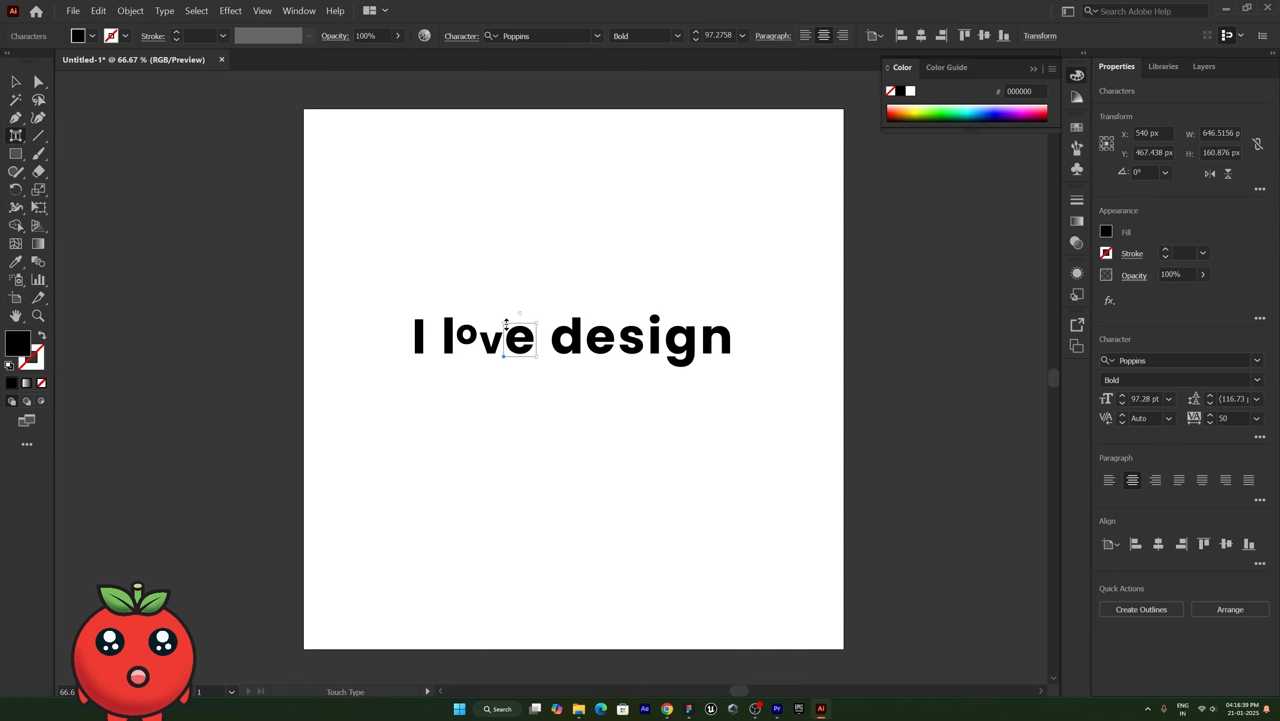
drag(525, 334, 519, 349)
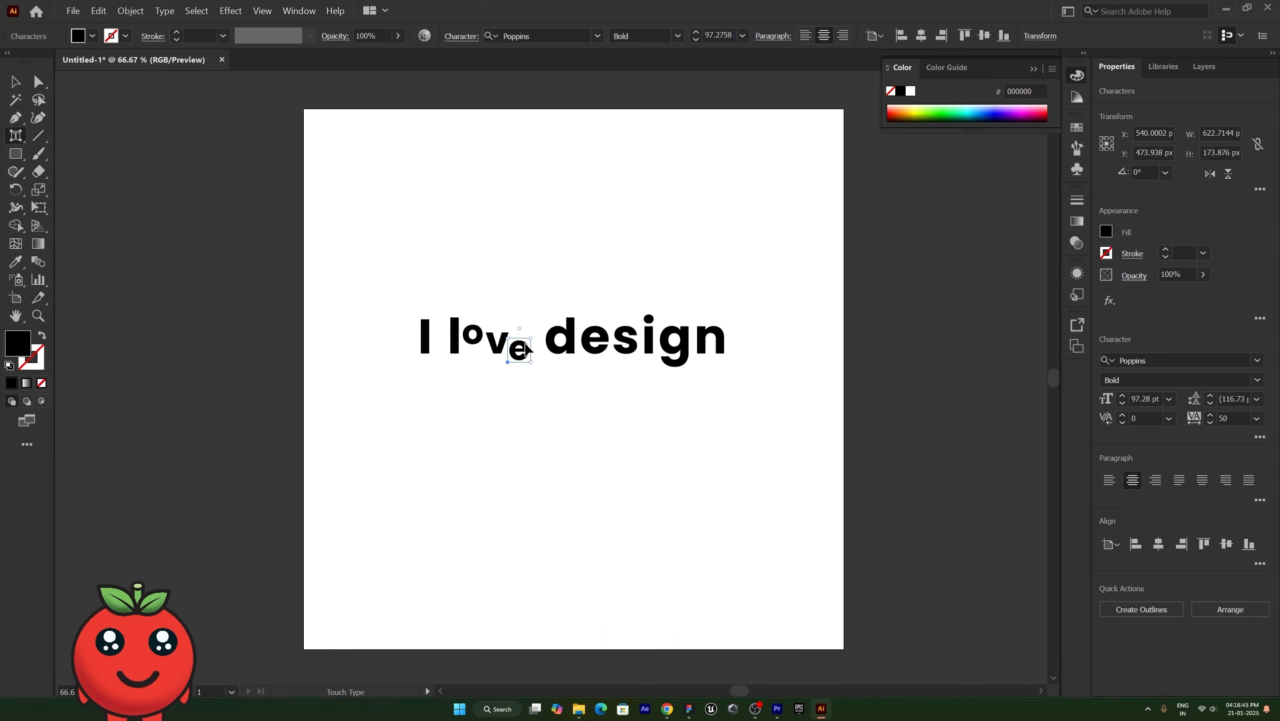
key(Down)
key(Down)
key(Down)
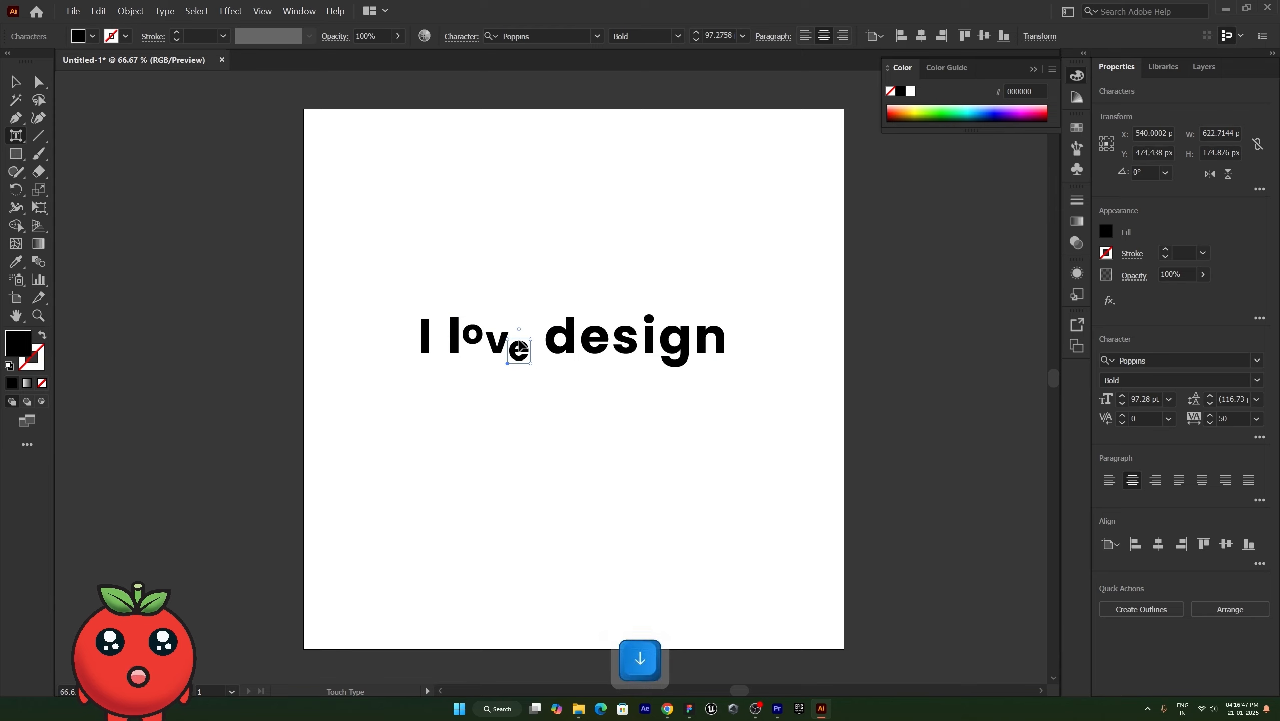
- Nudge the small letter e up onto the baseline and space it slightly away from the v
key(Up)
key(Up)
key(Up)
key(Up)
key(Up)
key(Up)
key(Up)
key(Up)
key(Up)
key(Up)
key(Up)
key(Up)
key(Left)
key(Left)
key(Left)
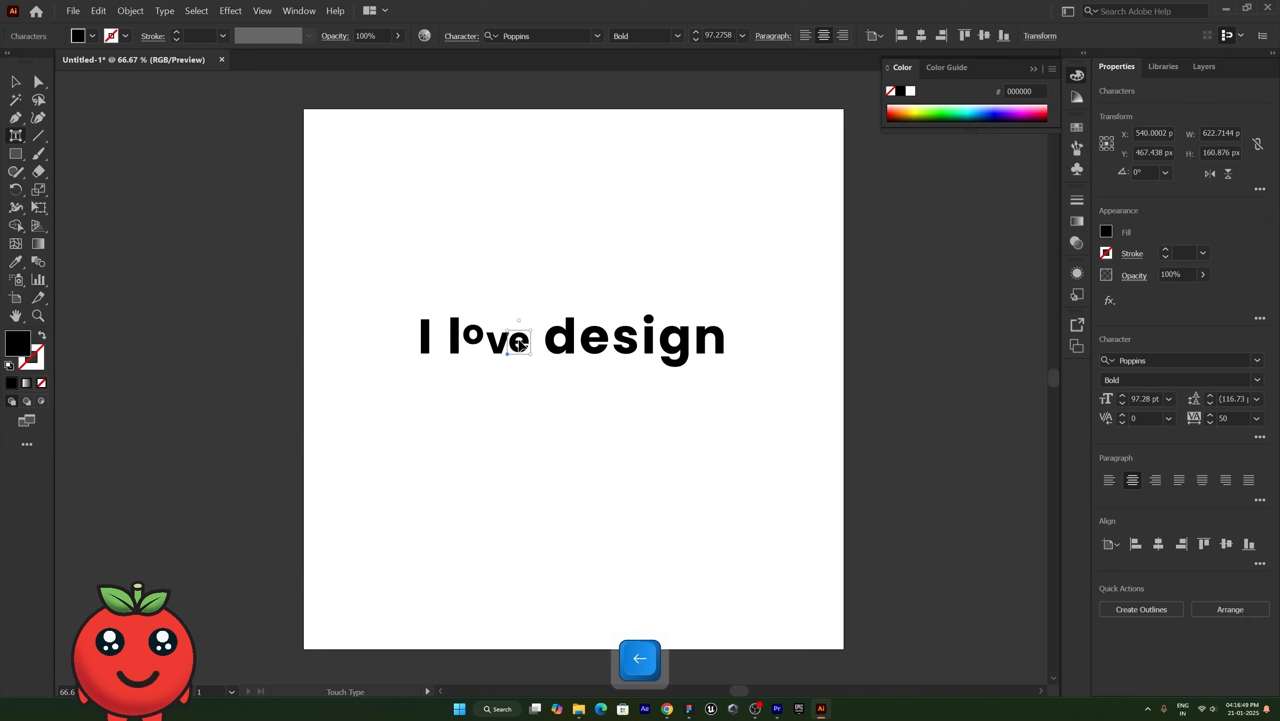
key(Right)
key(Right)
key(Right)
key(Right)
key(Right)
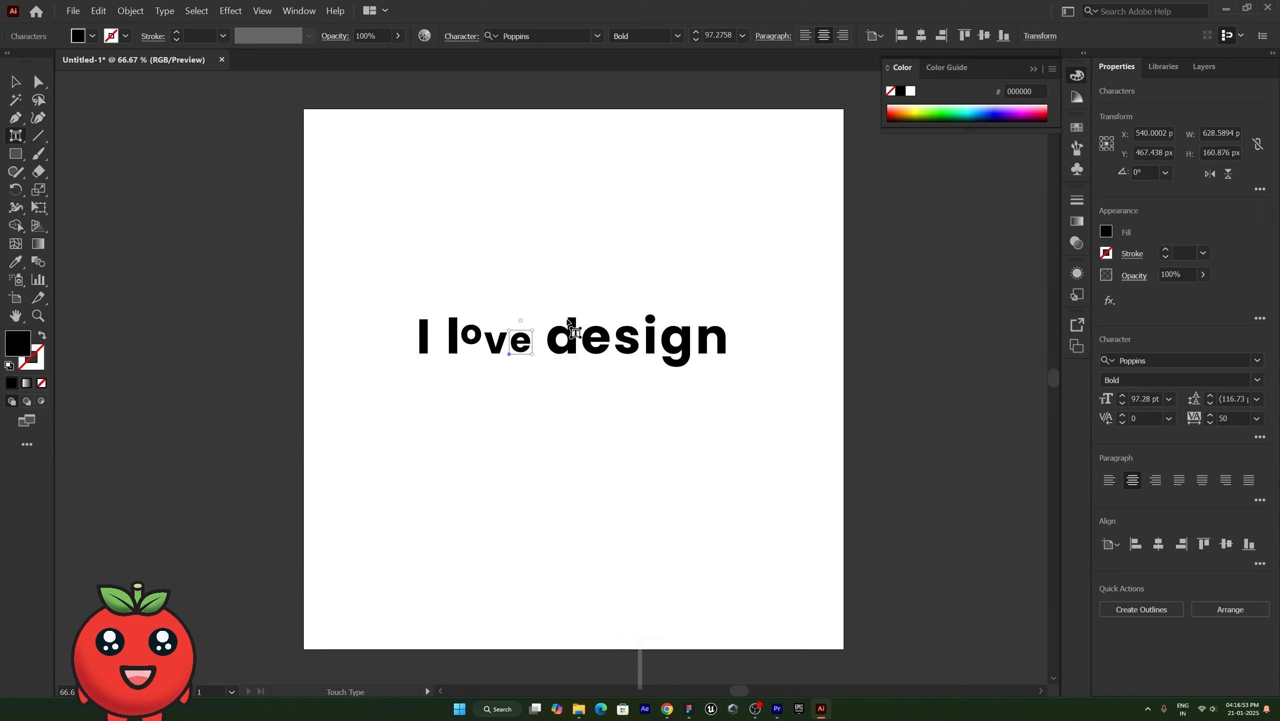
- Raise the letter d of "design" above the baseline and select the letter s
click(564, 347)
drag(564, 348, 560, 334)
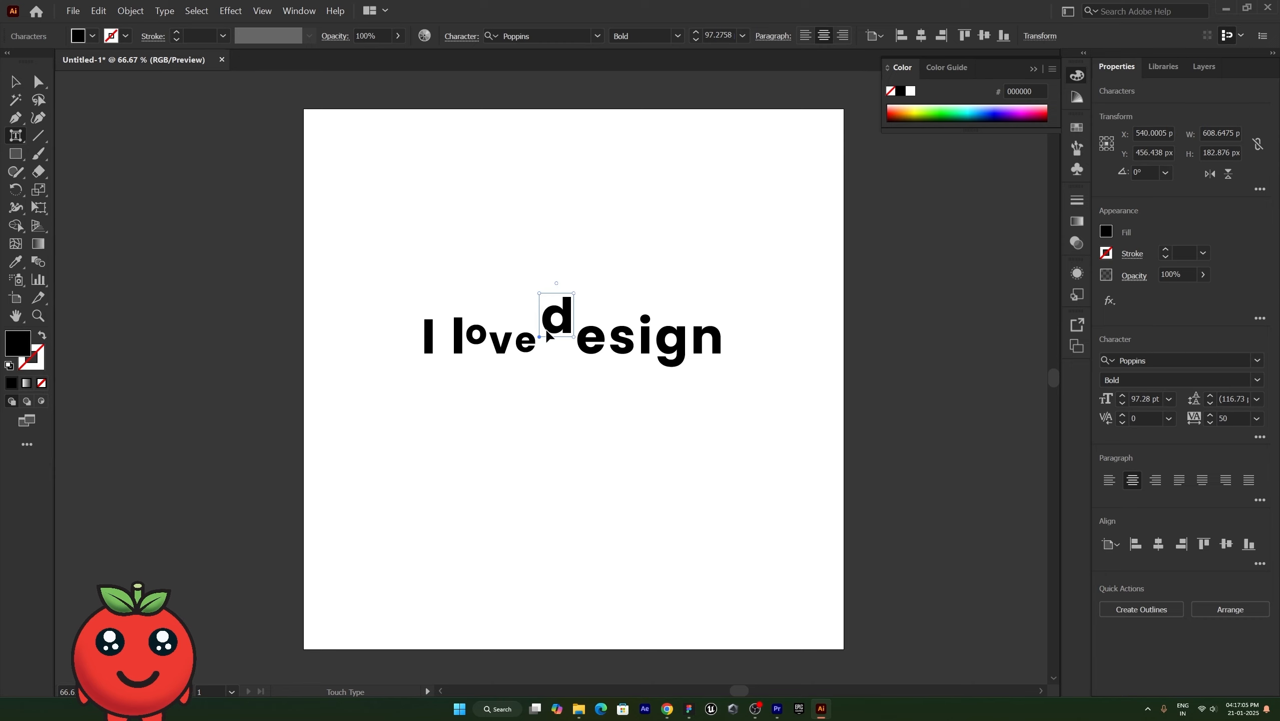
click(625, 344)
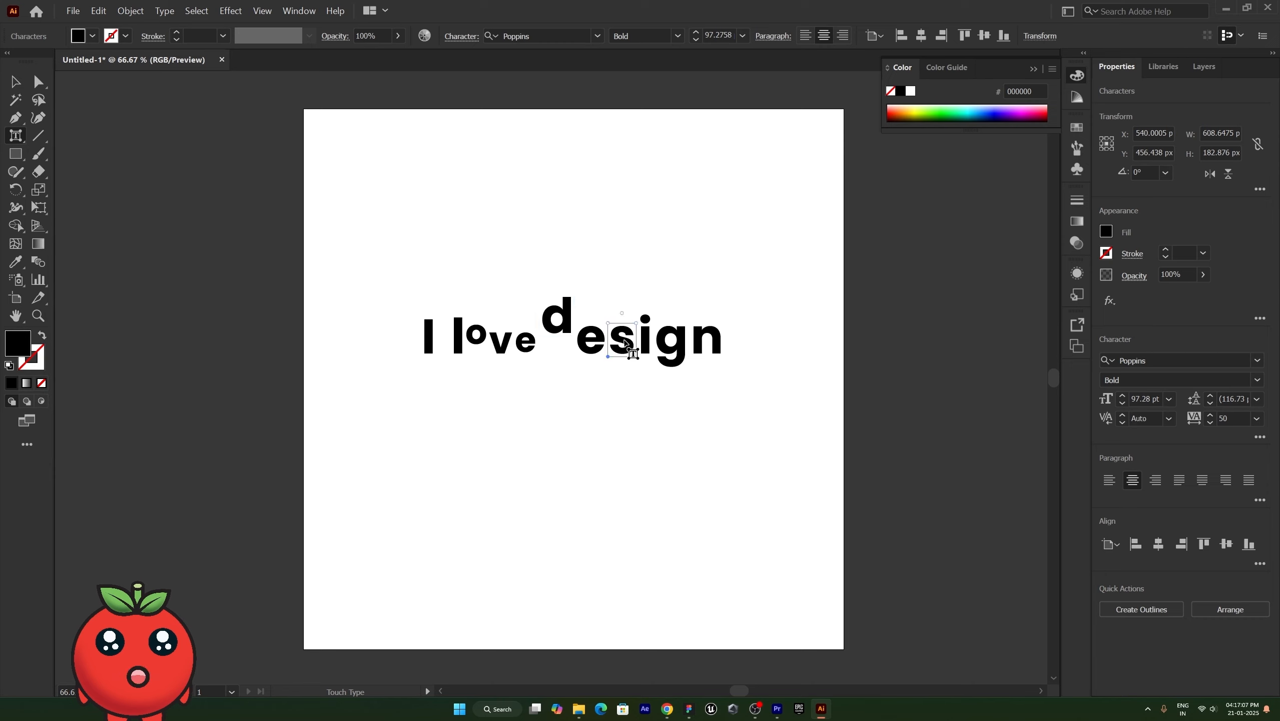
- Nudge the letter s of "design" slightly below the baseline, reset its kerning to 0 and show the extended character options
key(Up)
key(Up)
key(Up)
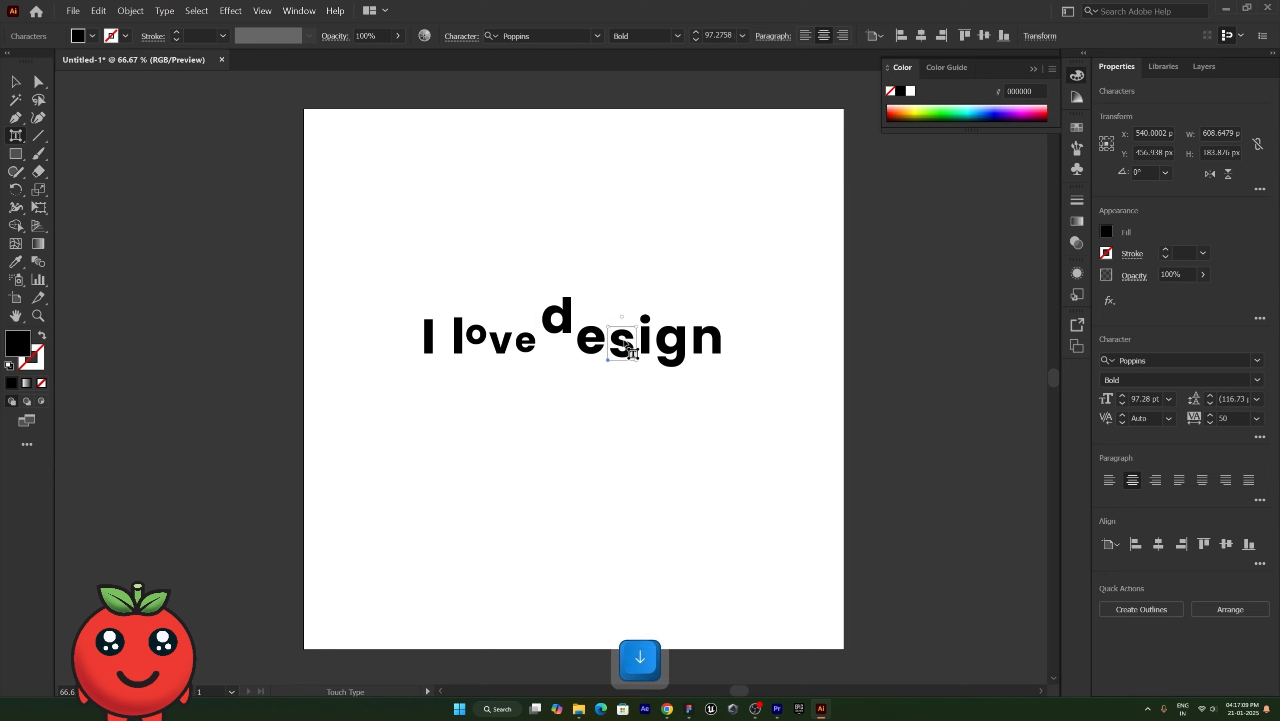
key(Up)
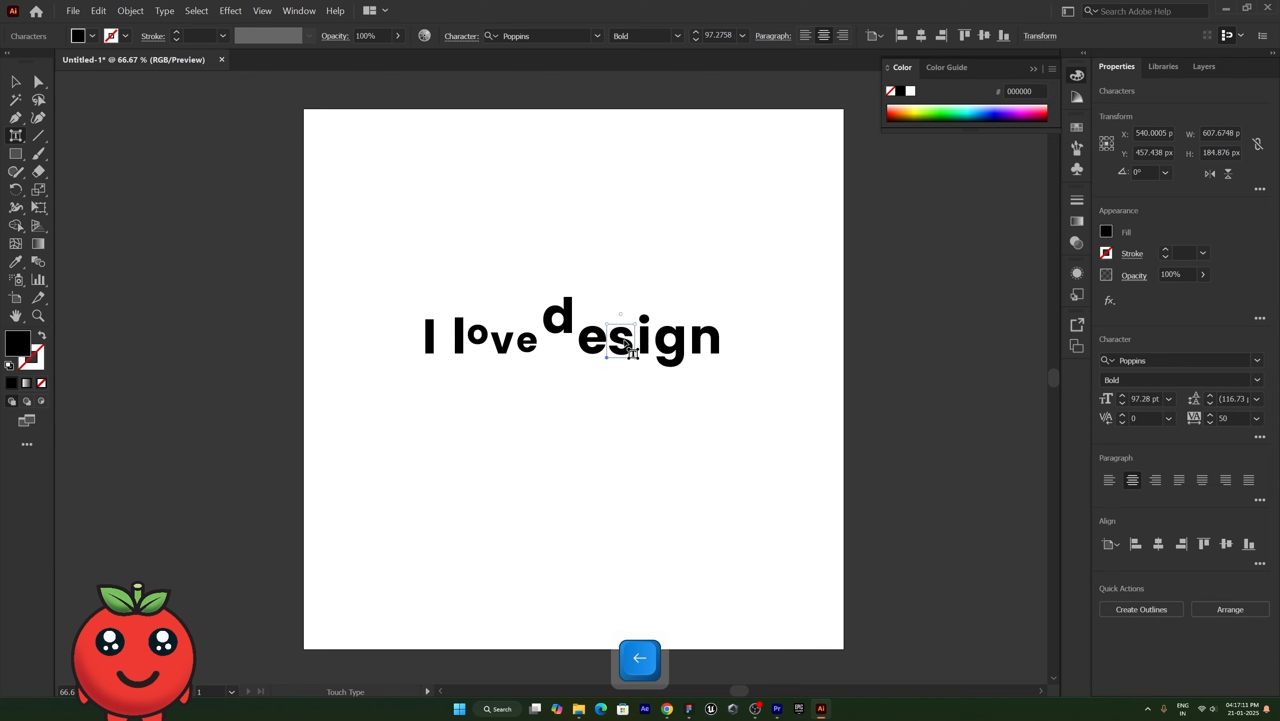
key(Right)
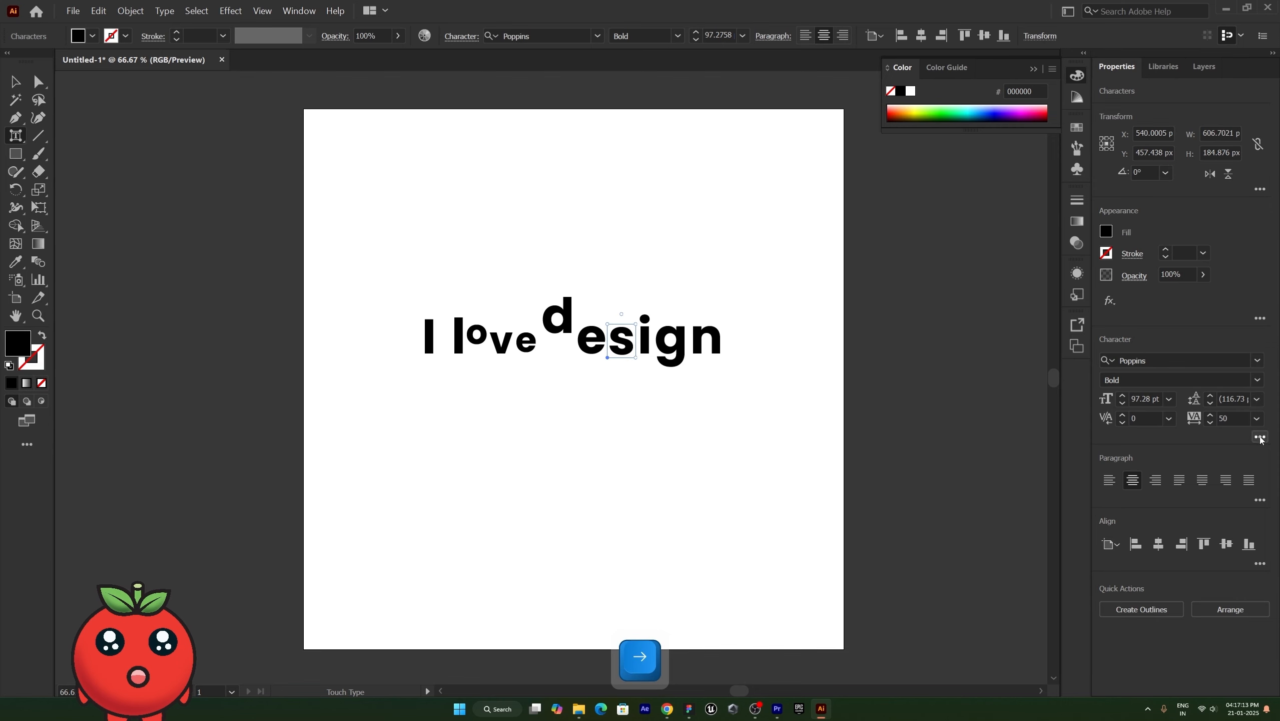
click(1260, 437)
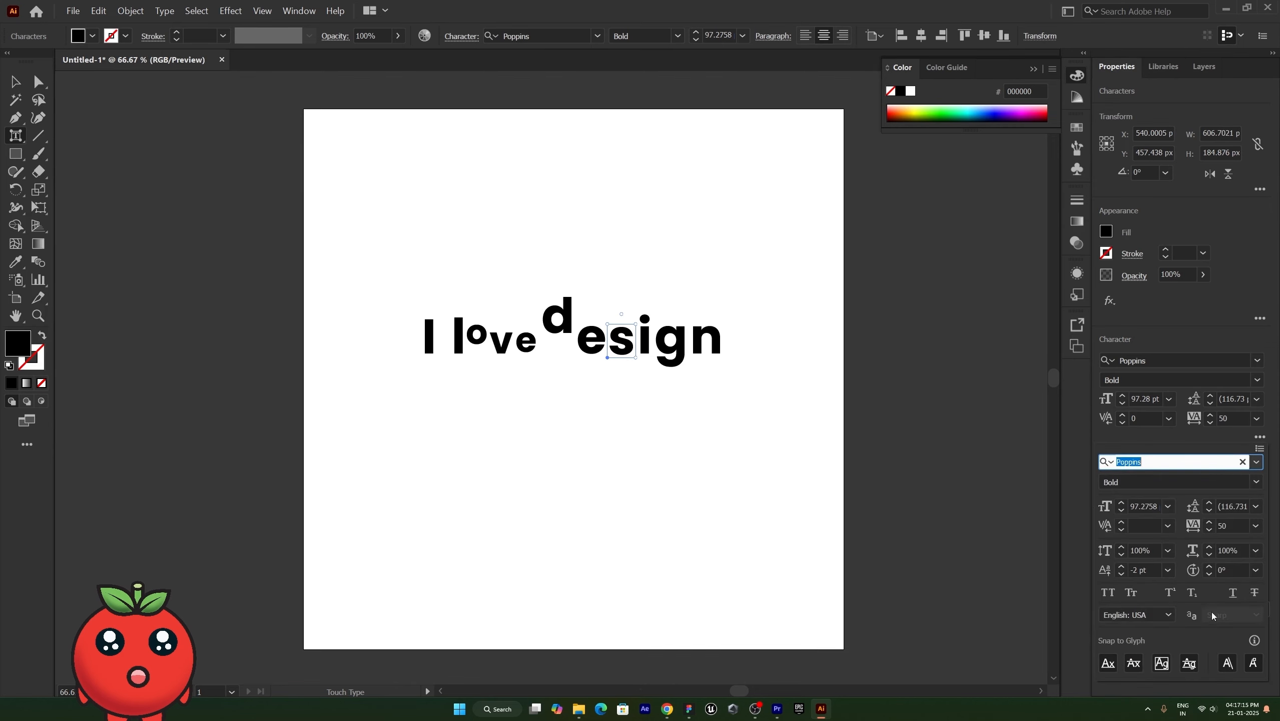
- Delete the "I love design" text from the artboard
click(456, 245)
key(v)
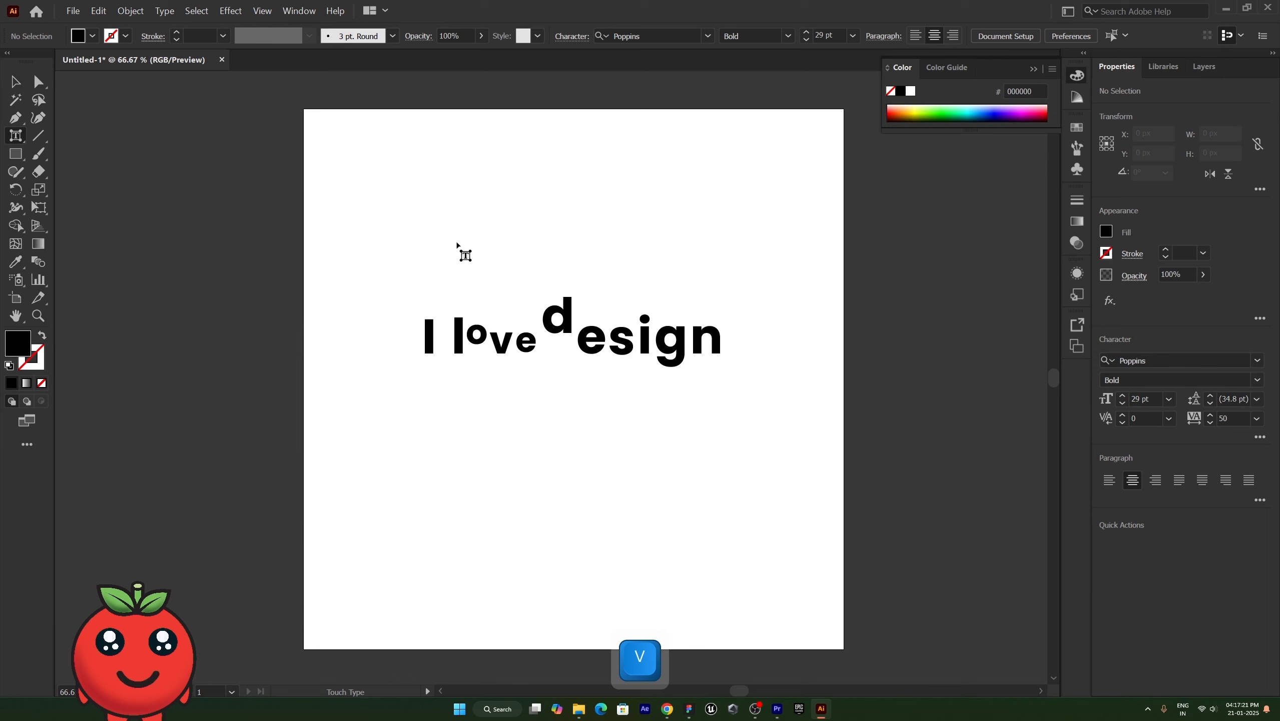
key(v)
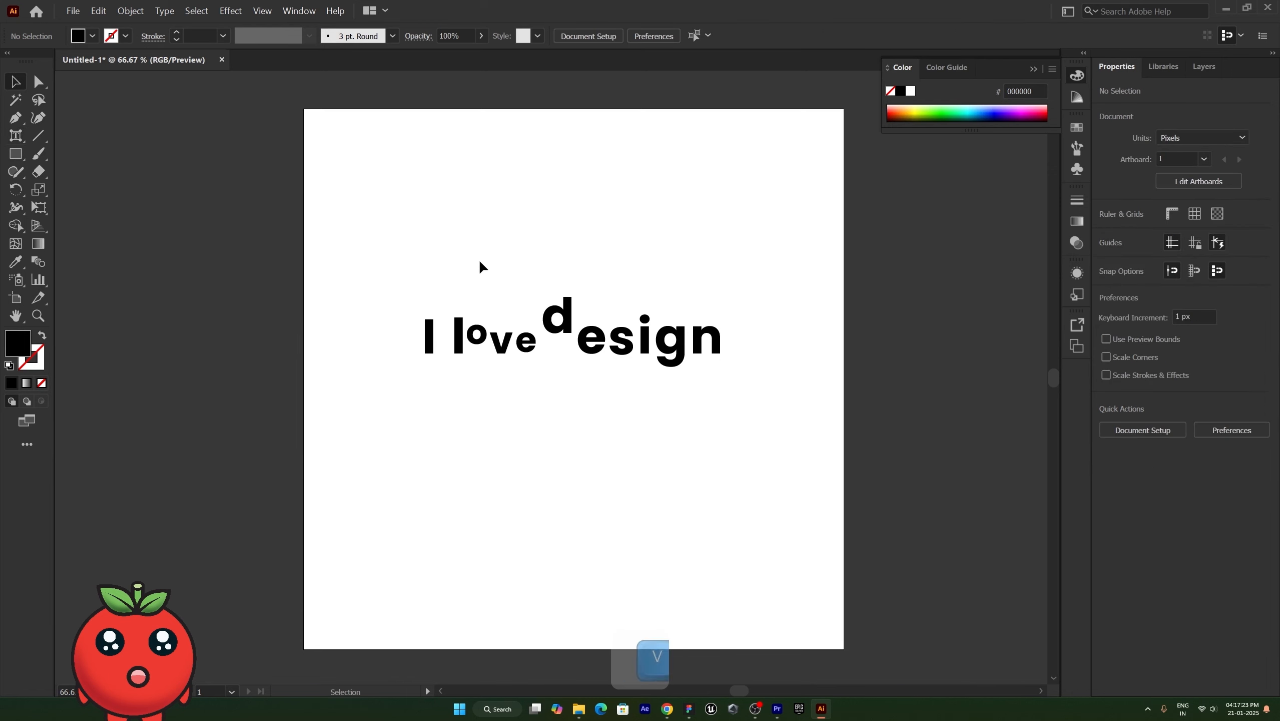
click(474, 333)
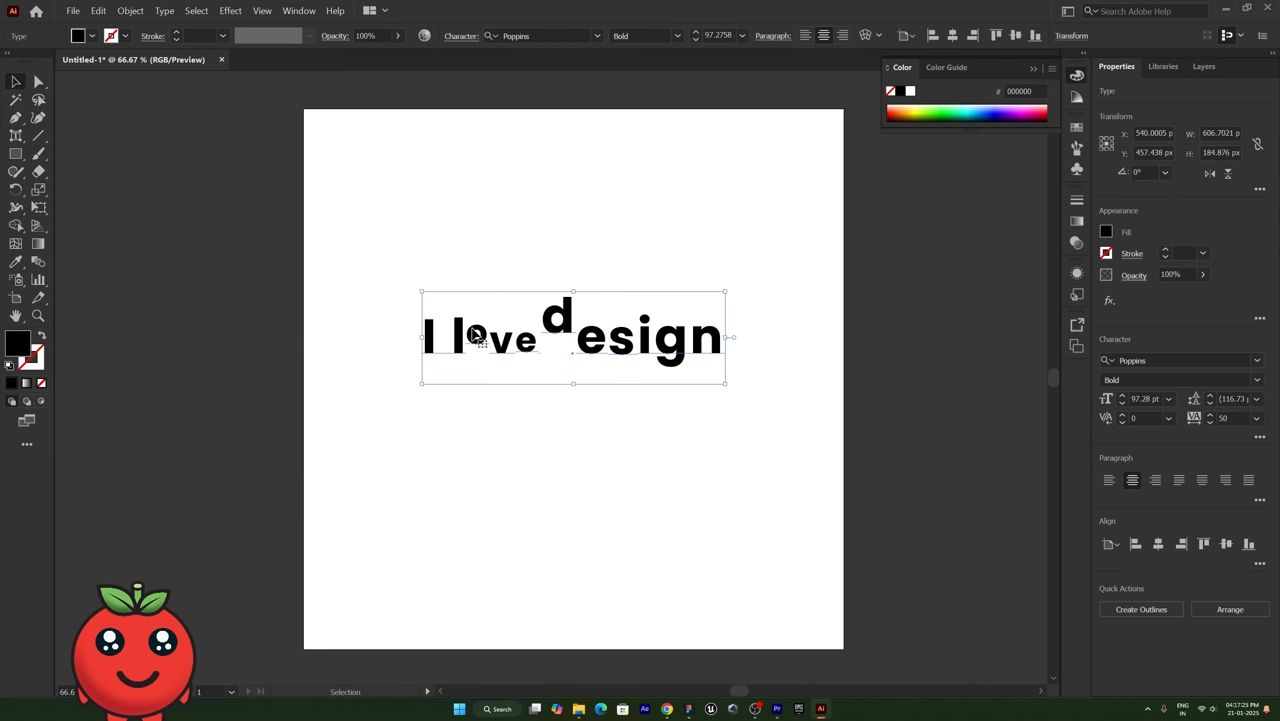
key(Delete)
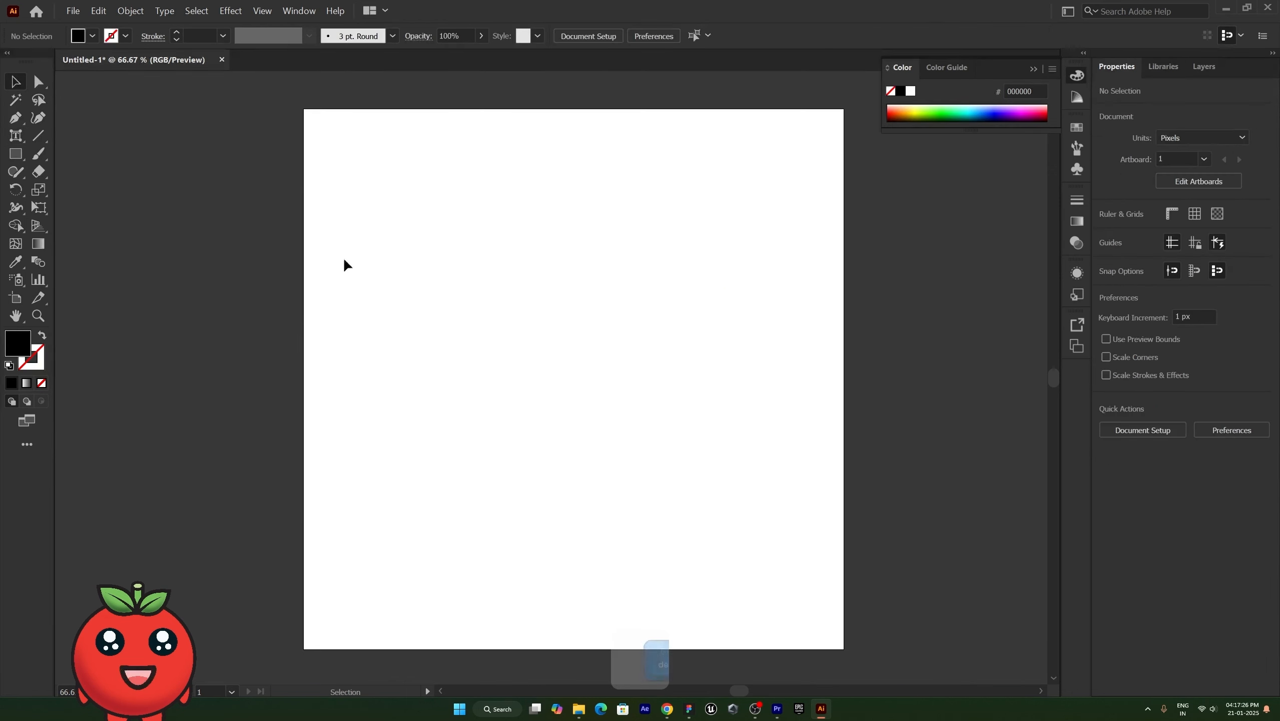
- Draw a black square about 289 px wide and place beside it a copy with corners rounded to about 58 px
click(20, 158)
drag(348, 208, 493, 353)
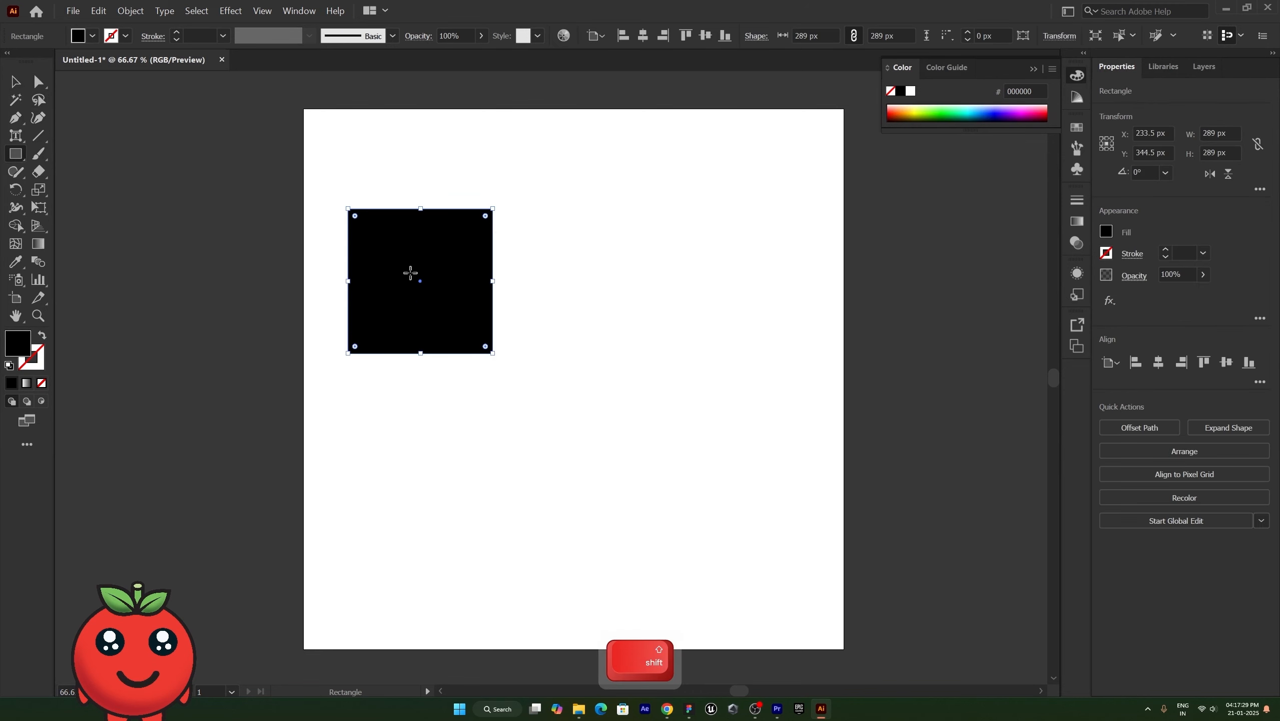
key(v)
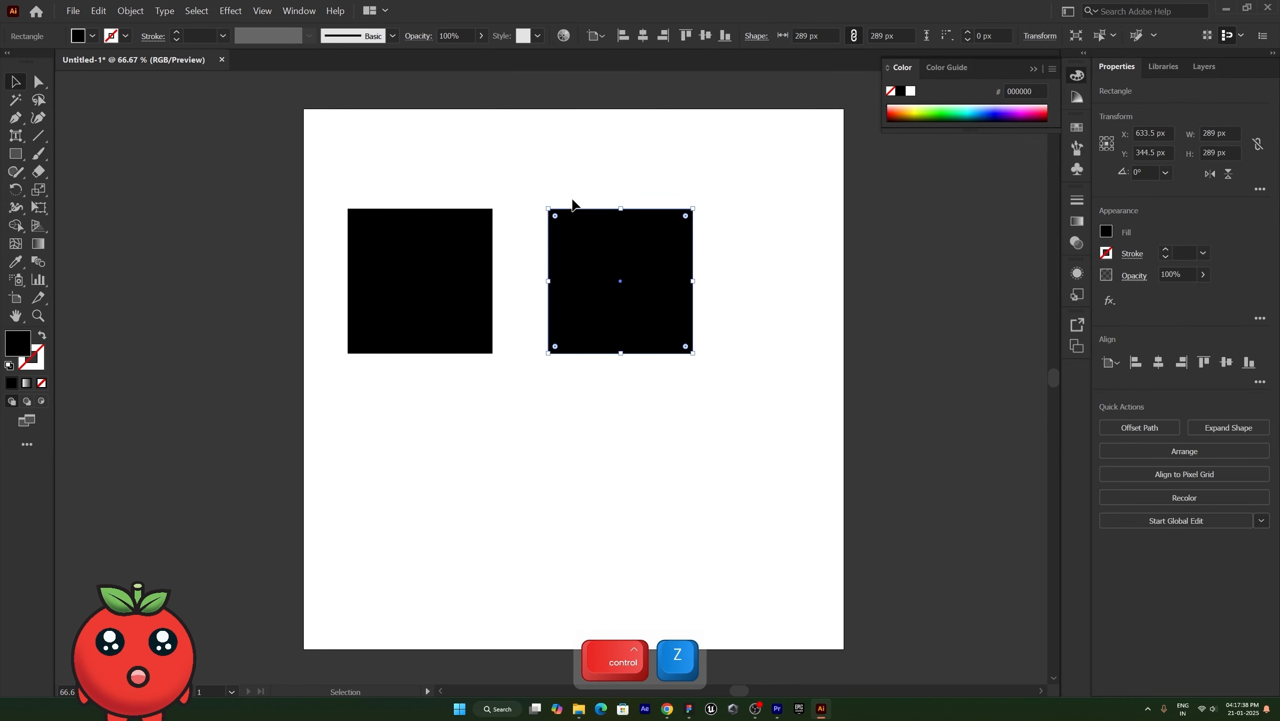
drag(556, 218, 574, 250)
click(458, 396)
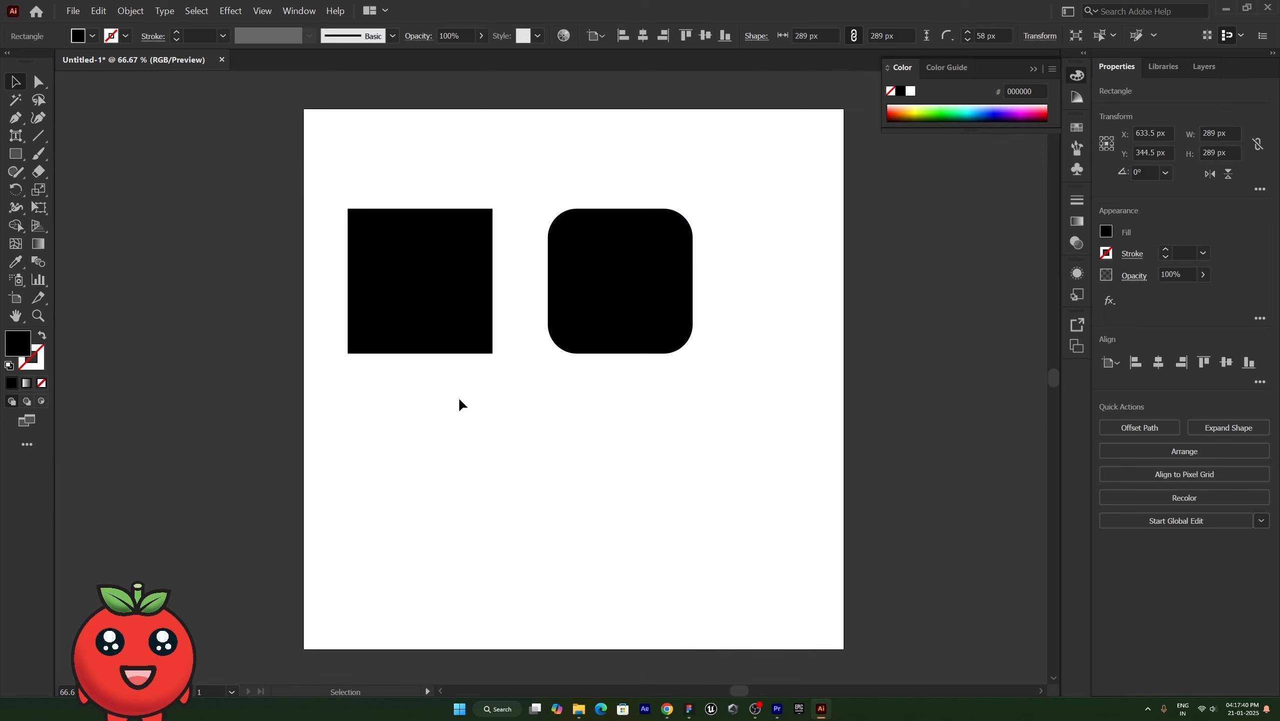
- Draw a circle about 271 px wide below the square and a hexagon about 342 px wide below the rounded square
drag(15, 153, 66, 189)
drag(357, 405, 493, 540)
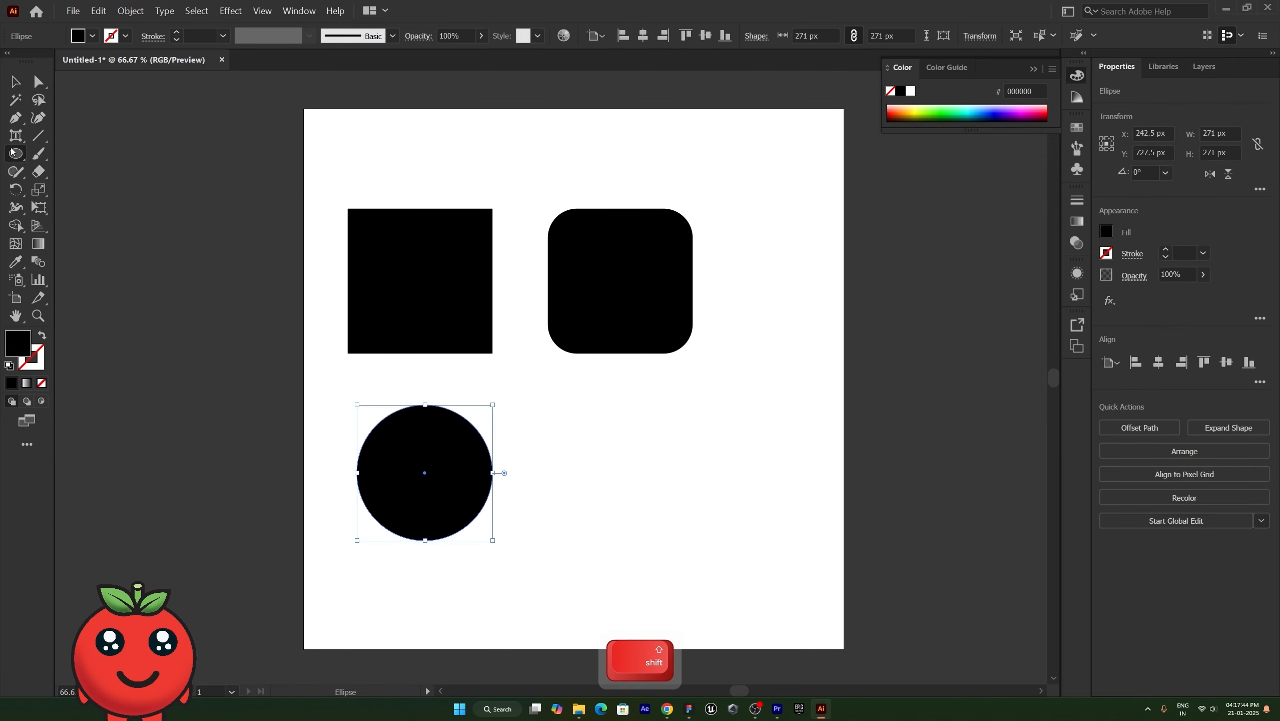
drag(16, 156, 86, 207)
drag(572, 386, 709, 535)
ctrl+click(750, 453)
- Fill all four shapes with placeholder text using the Area Type tool, and lower the hexagon until its top lines up with the circle's
drag(15, 135, 113, 158)
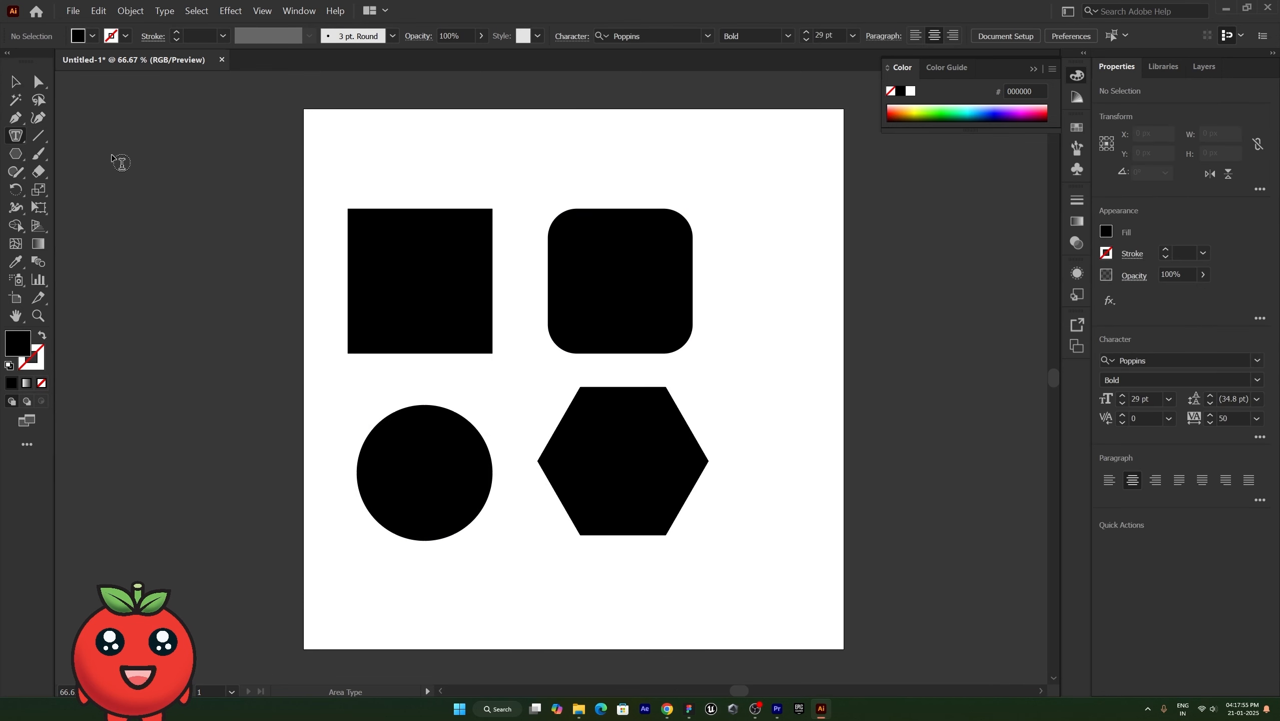
click(446, 240)
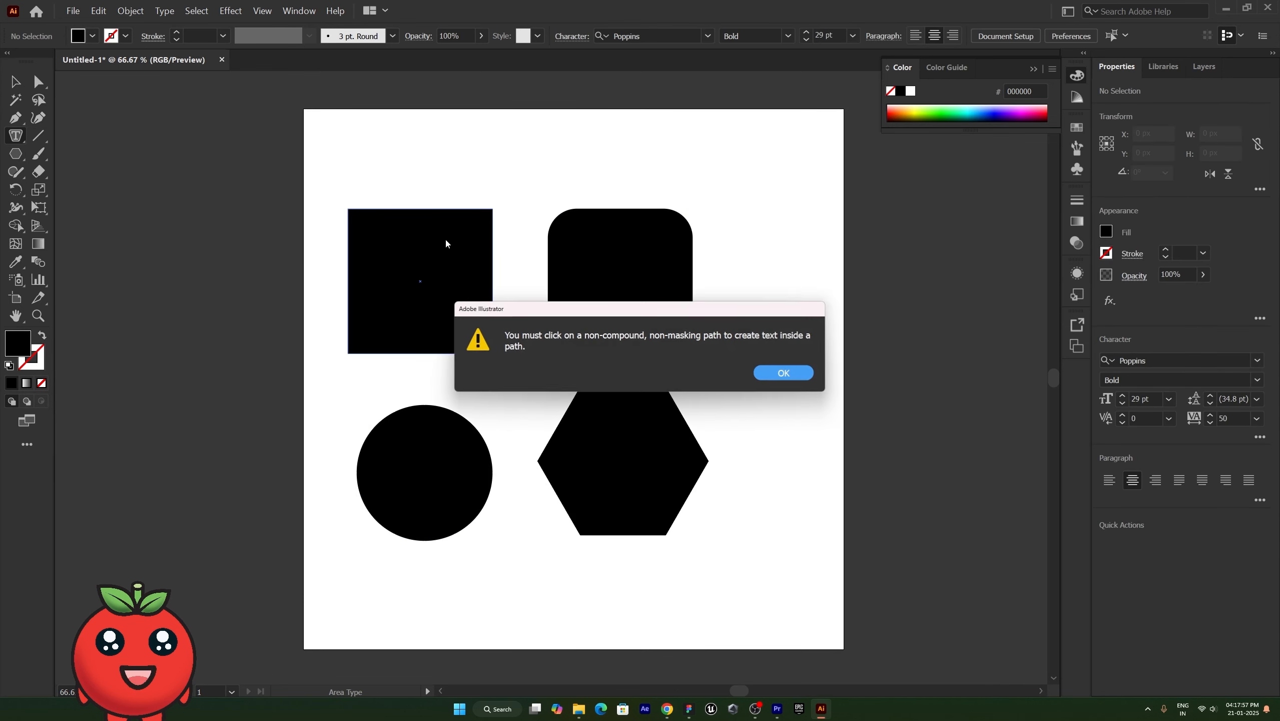
click(783, 372)
click(349, 250)
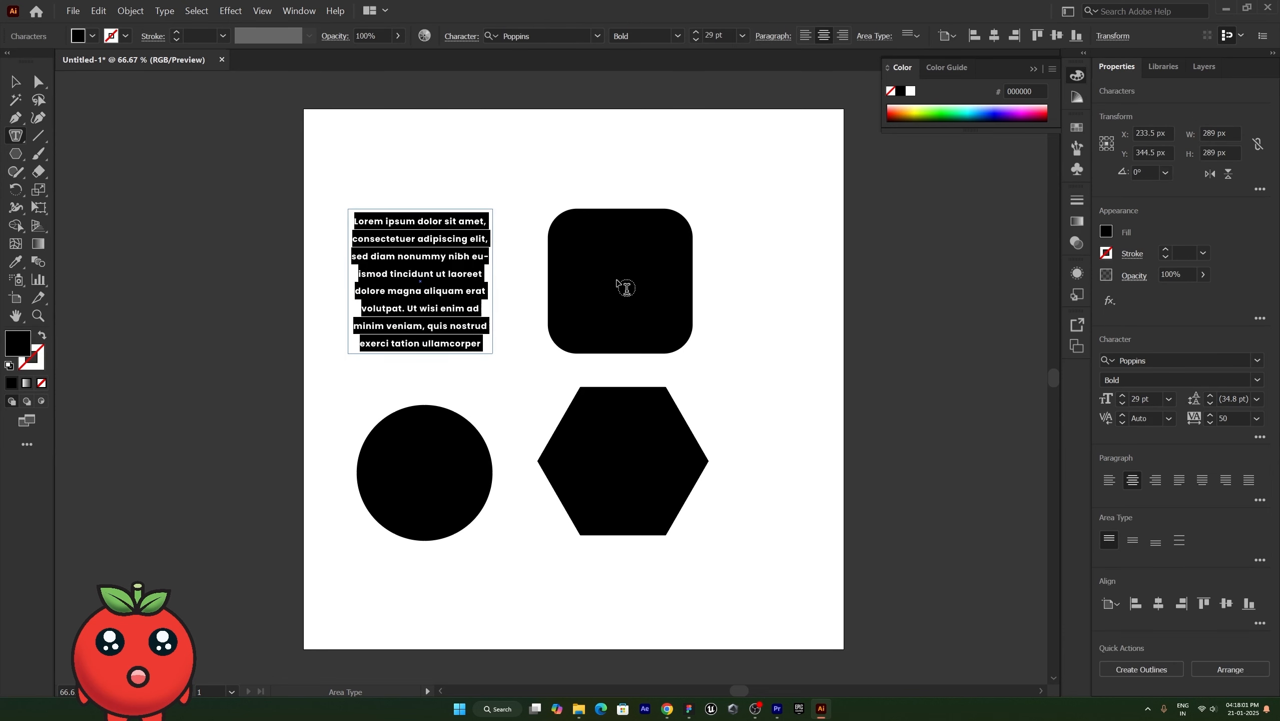
click(562, 250)
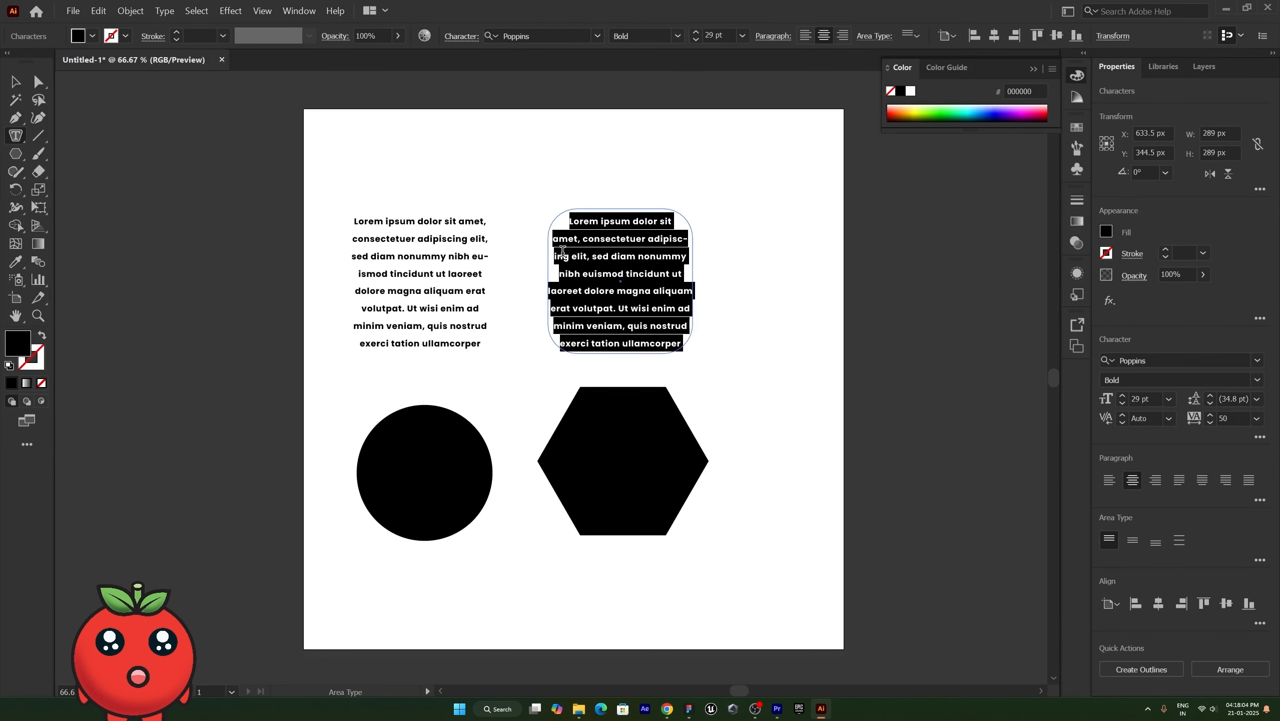
click(383, 444)
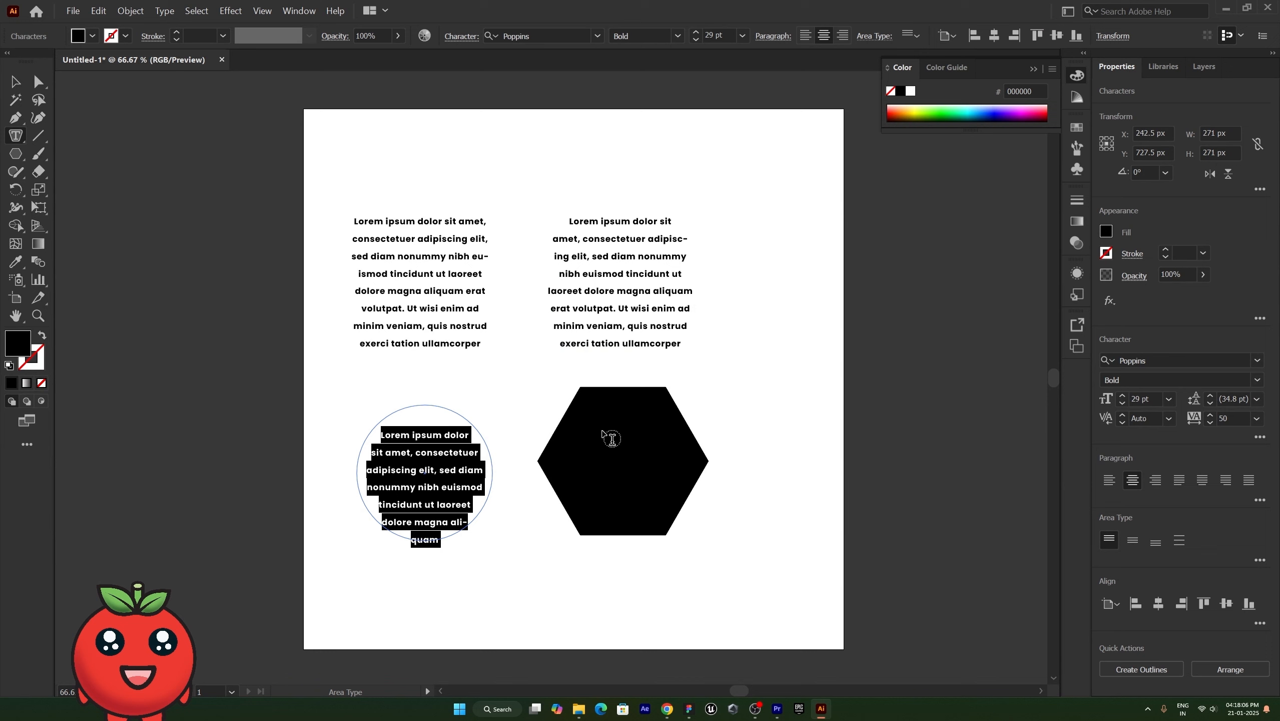
click(574, 418)
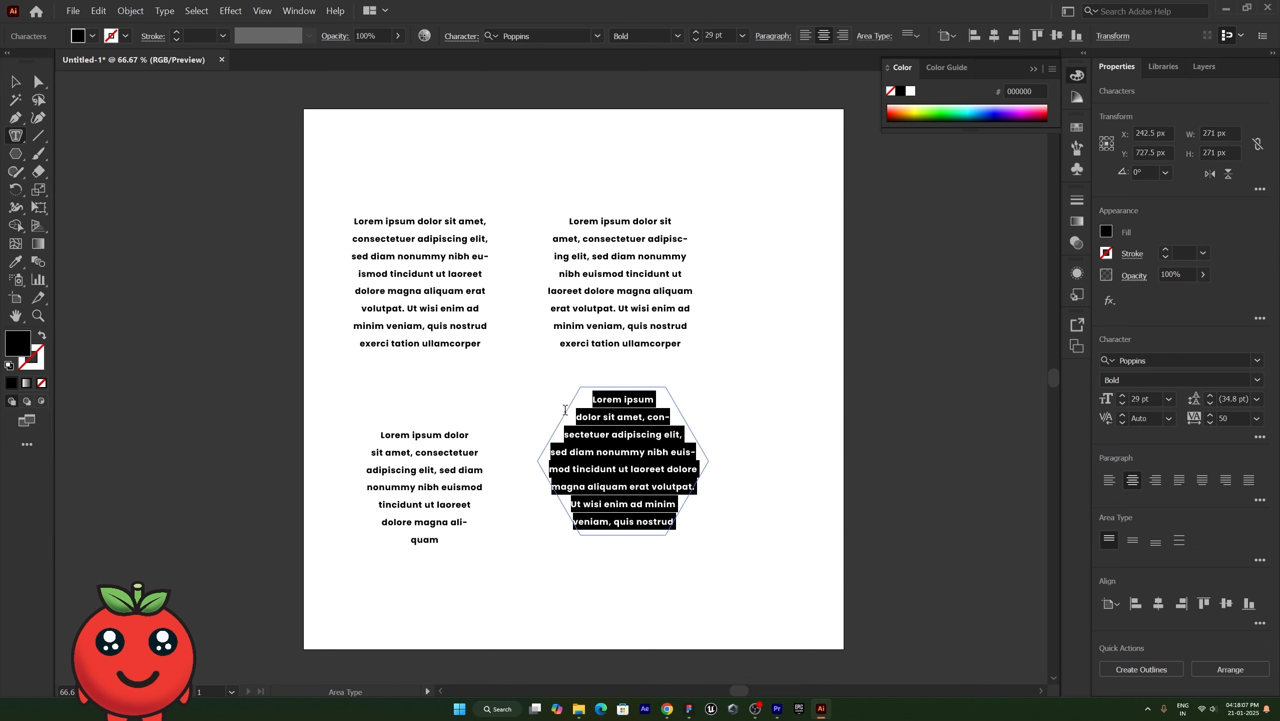
click(10, 85)
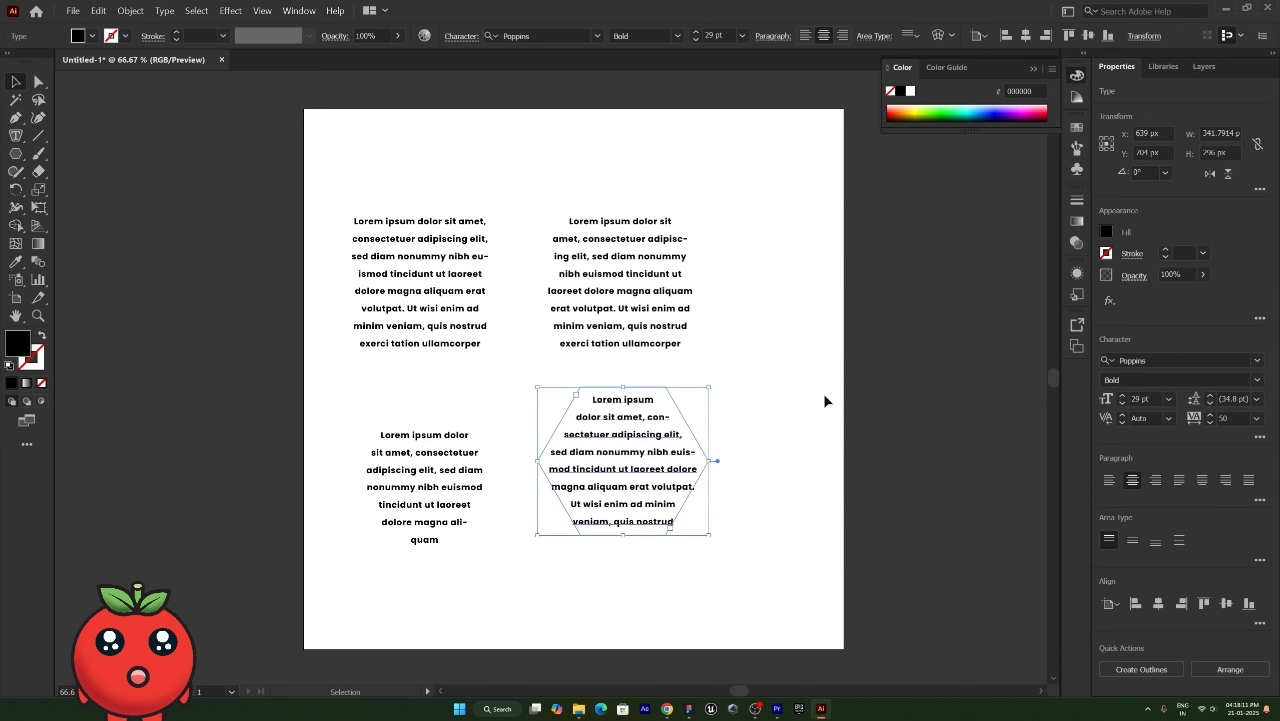
click(762, 470)
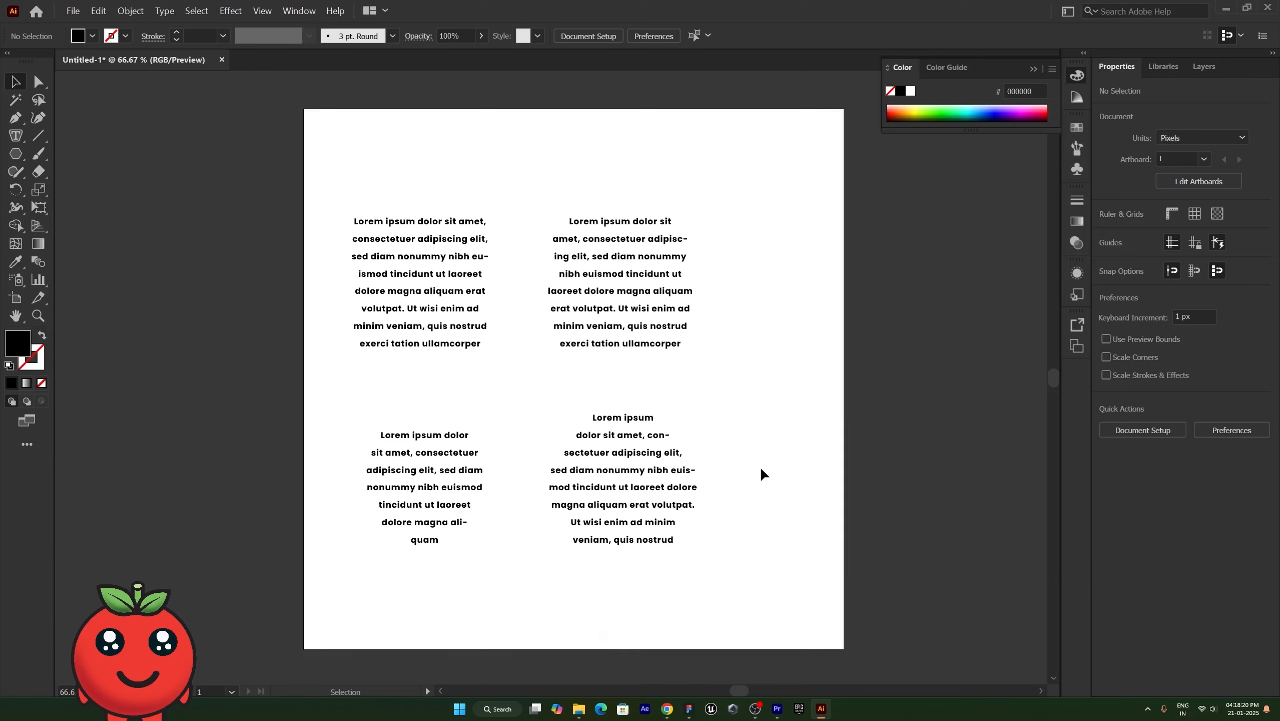
- Turn off hyphenation for all four area texts at once
drag(727, 478, 437, 247)
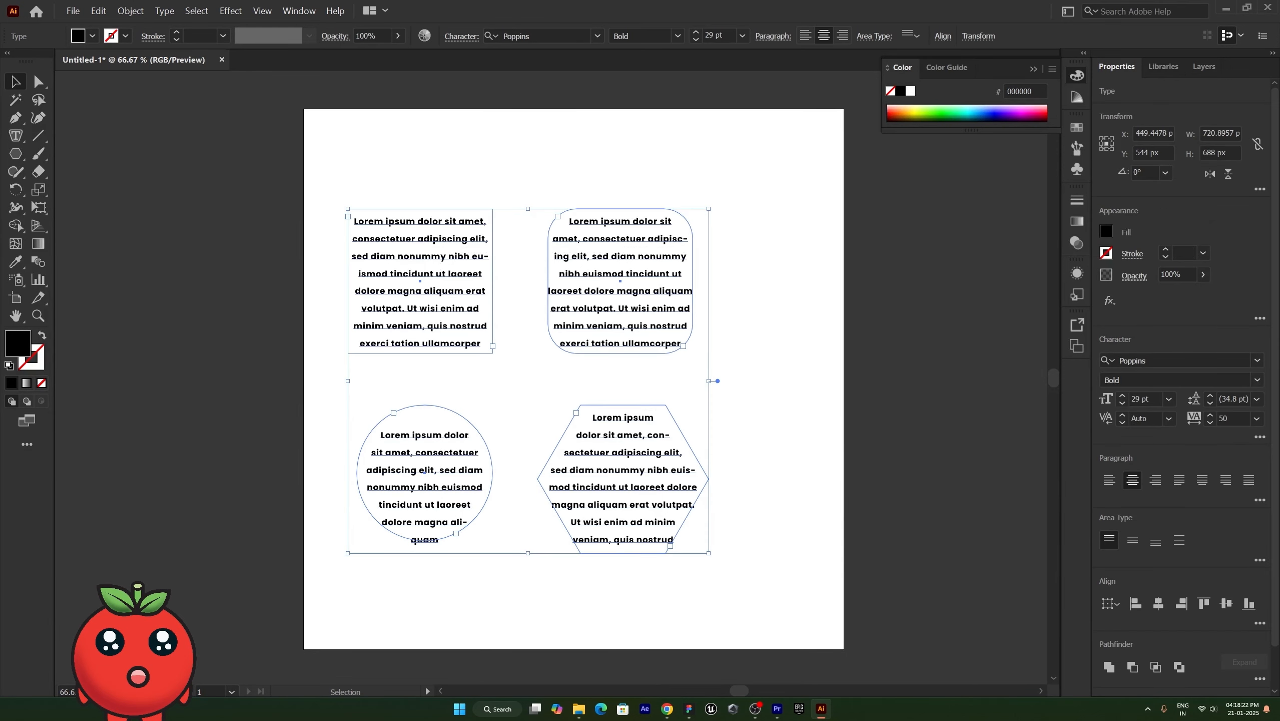
click(1260, 437)
click(1260, 500)
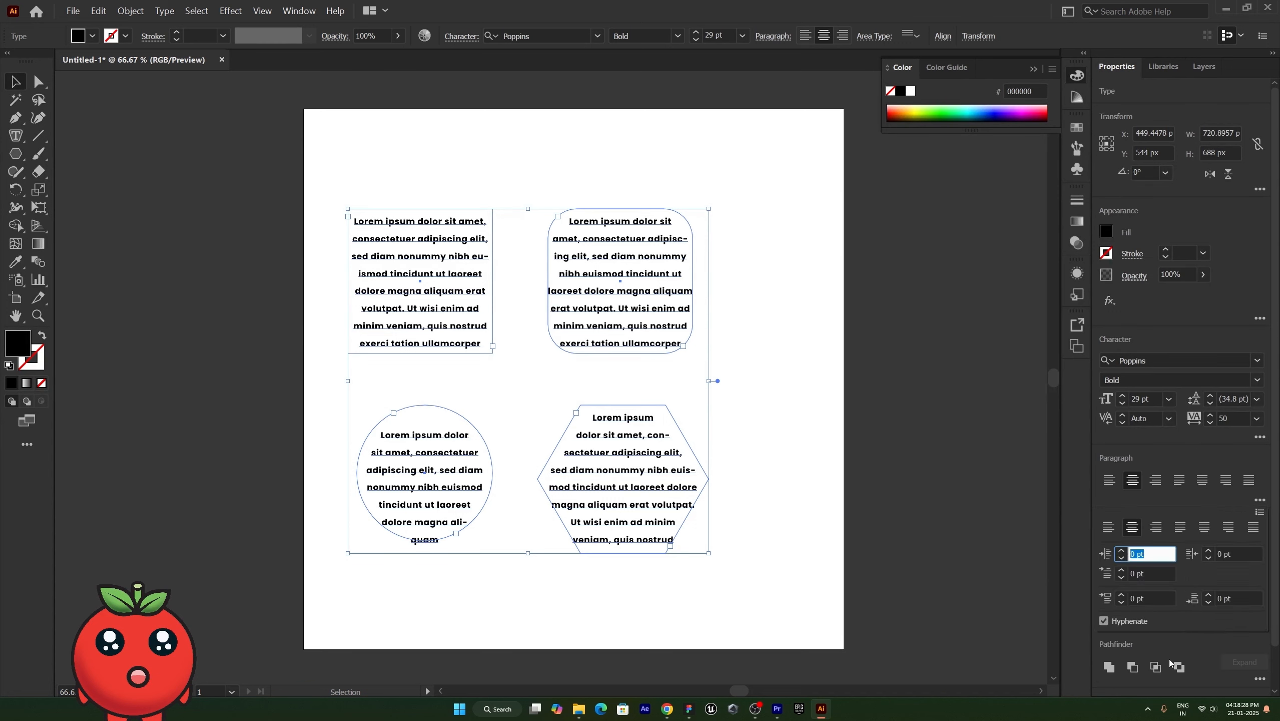
click(1104, 622)
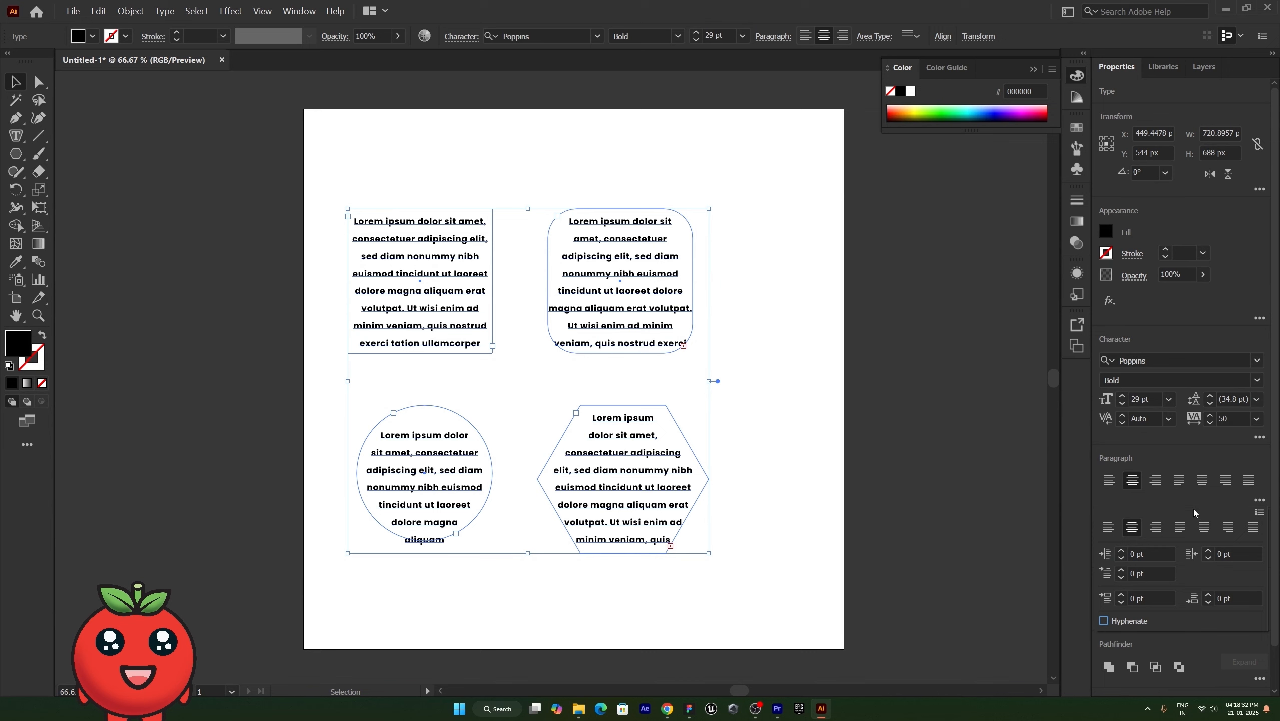
- Try left alignment and Justify all lines on the four area texts, and return them to centre alignment
click(1112, 487)
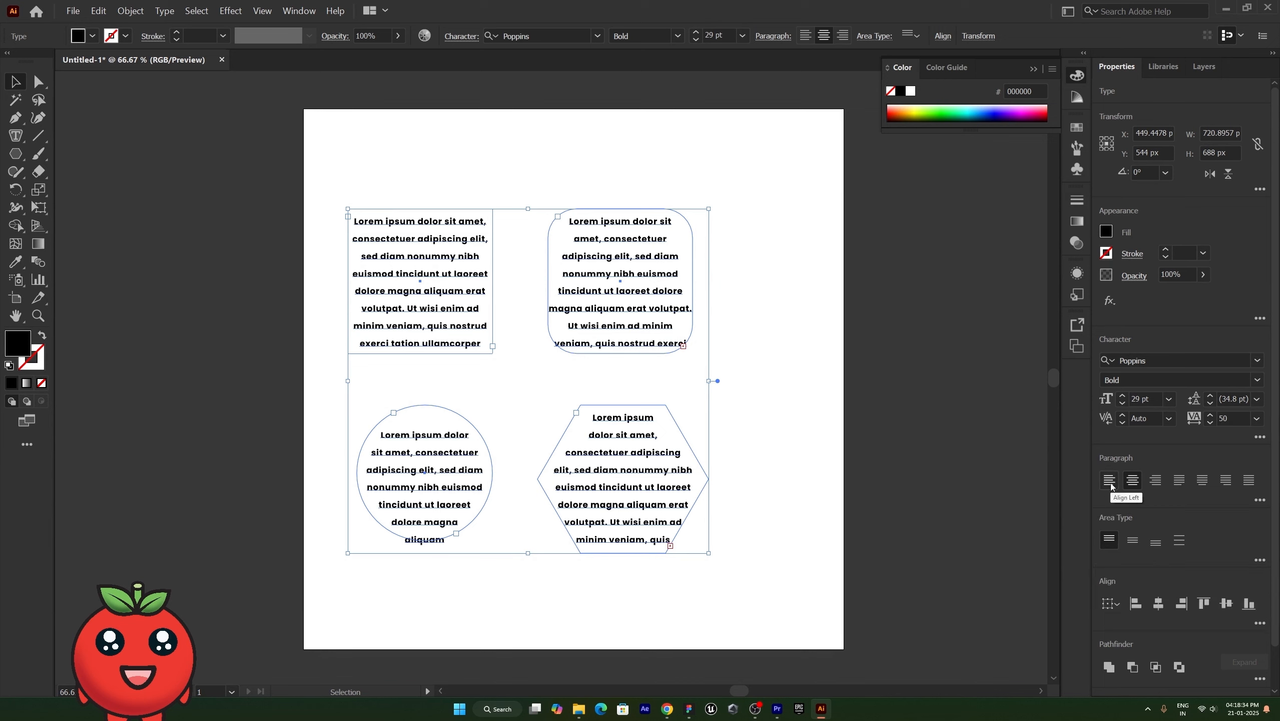
click(1109, 480)
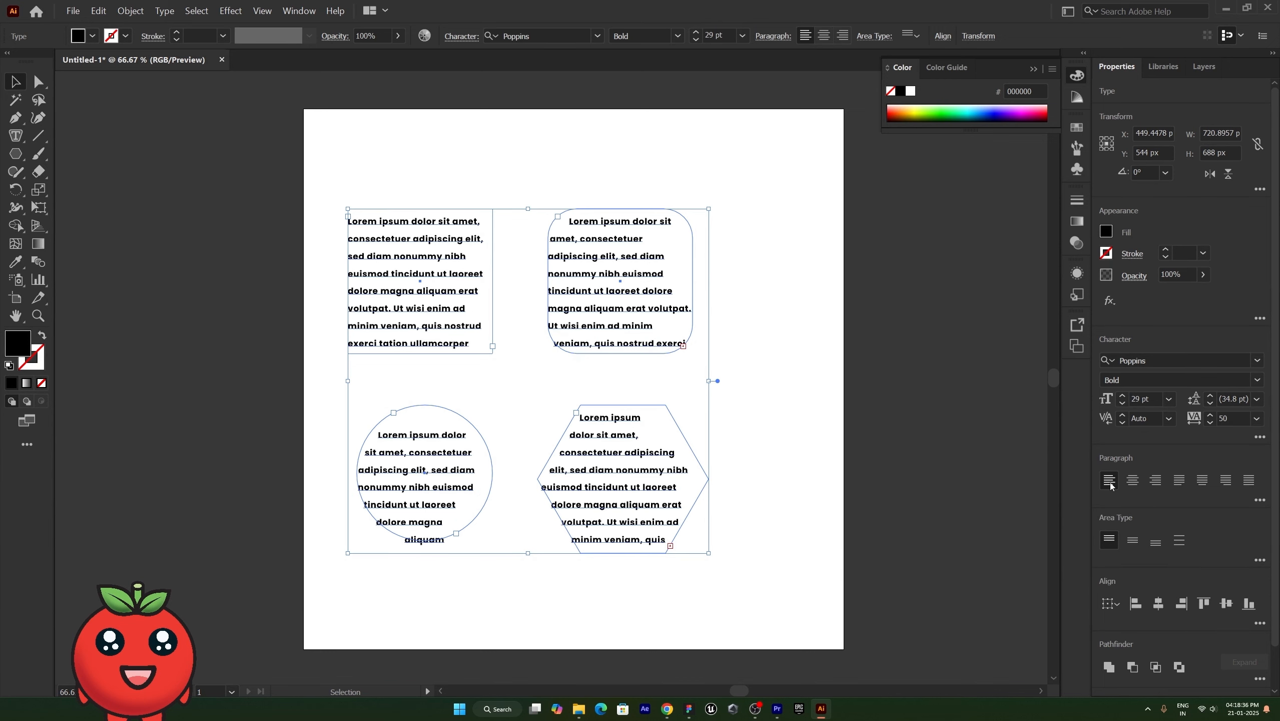
click(1249, 480)
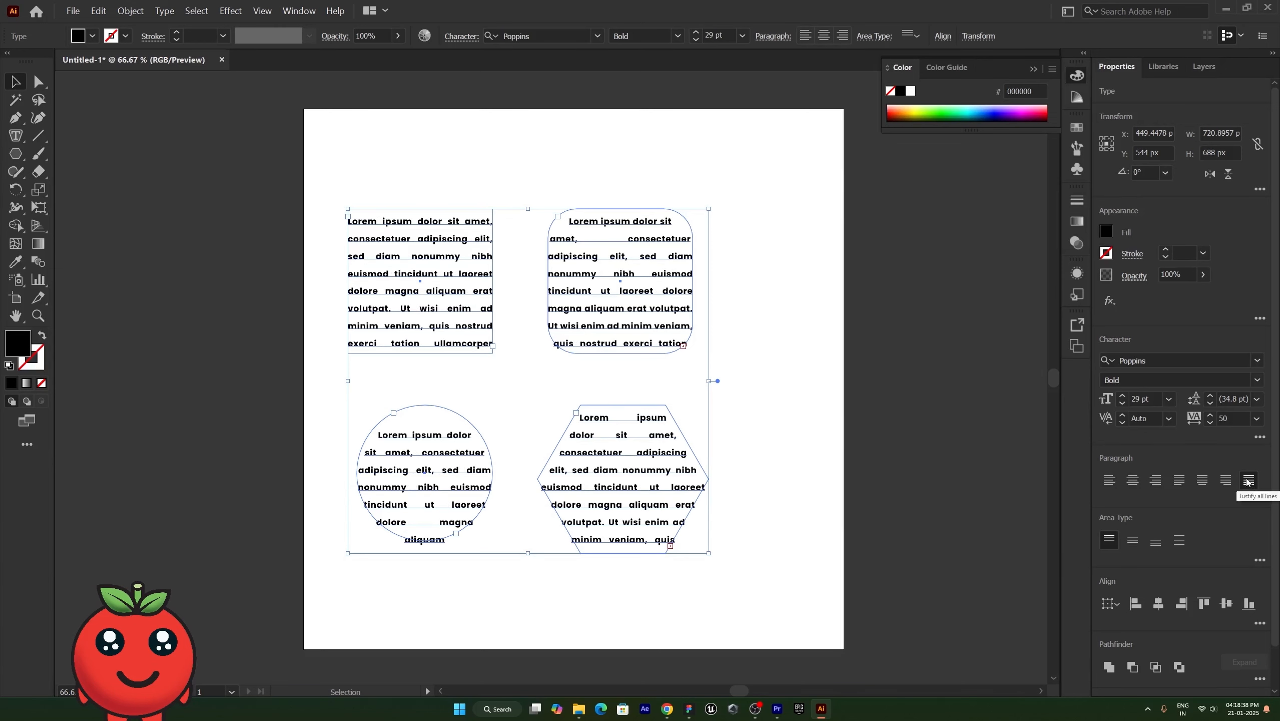
click(1133, 480)
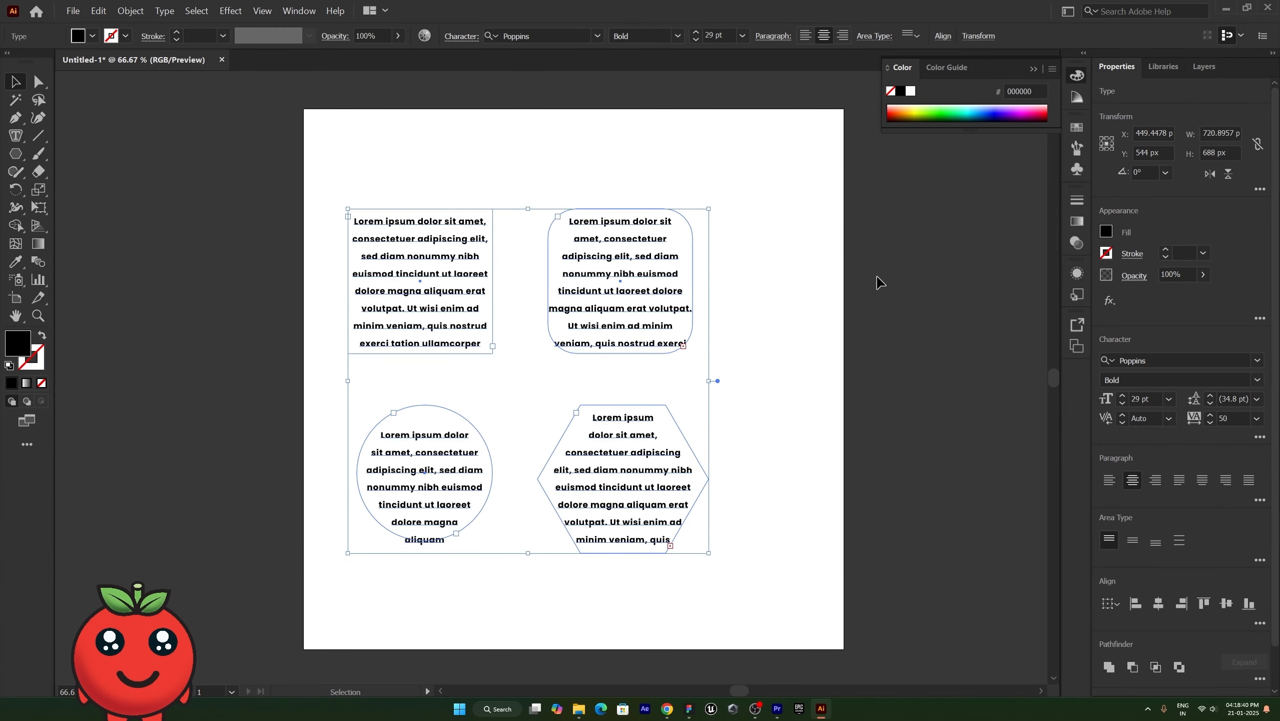
click(888, 349)
- Enlarge the circular text frame to about 391 px and the hexagonal text frame to about 400 px wide, each around its centre
click(419, 407)
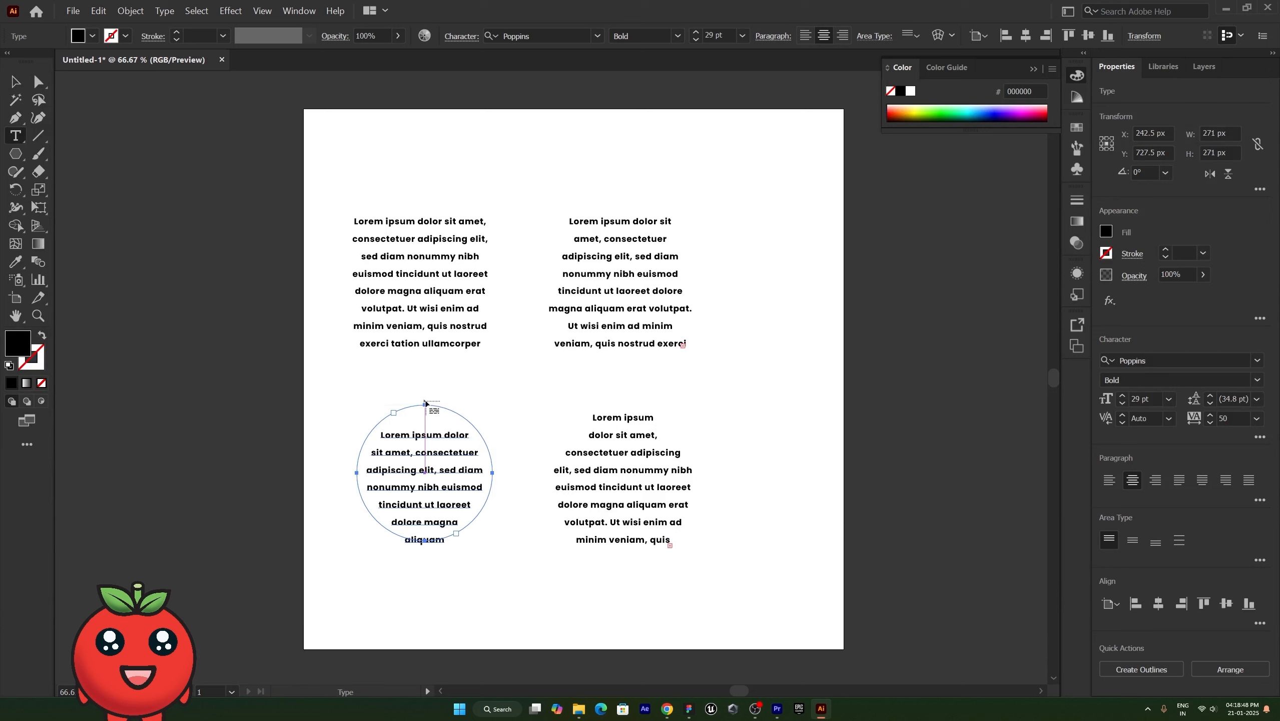
drag(493, 473, 519, 476)
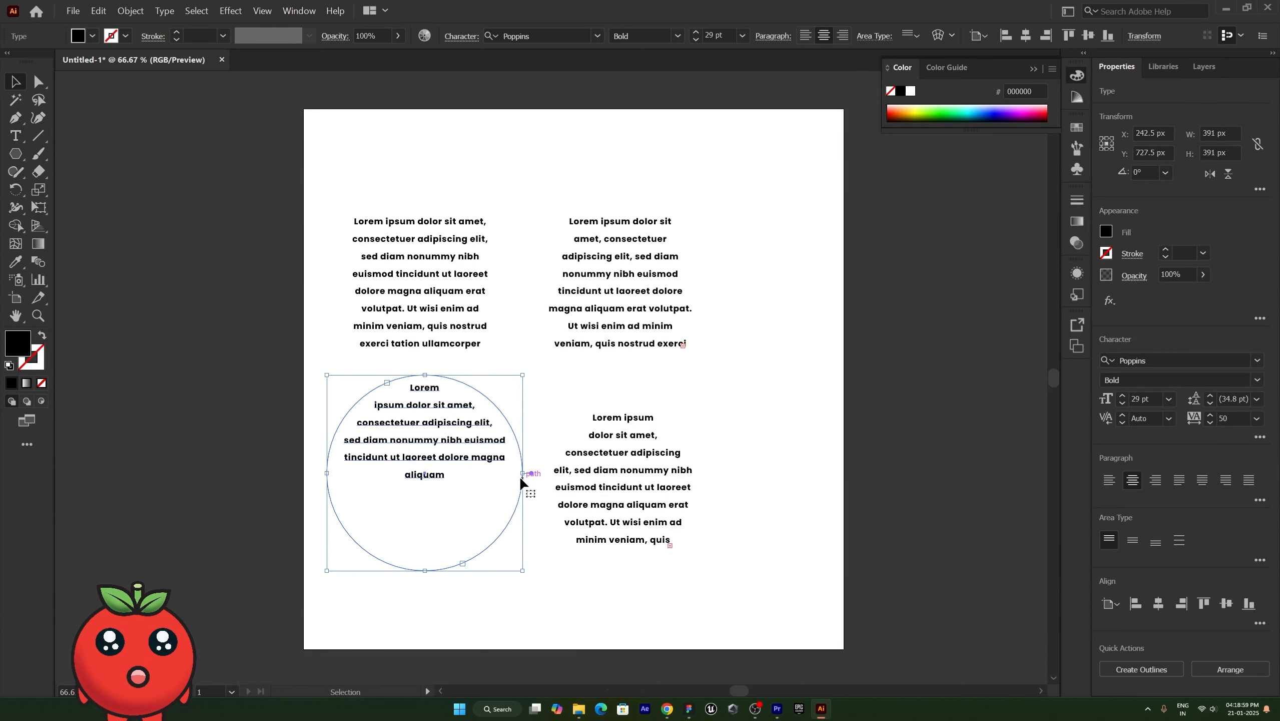
click(634, 493)
mouse_move(718, 479)
mouse_down()
mouse_move(755, 481)
mouse_move(725, 481)
mouse_up()
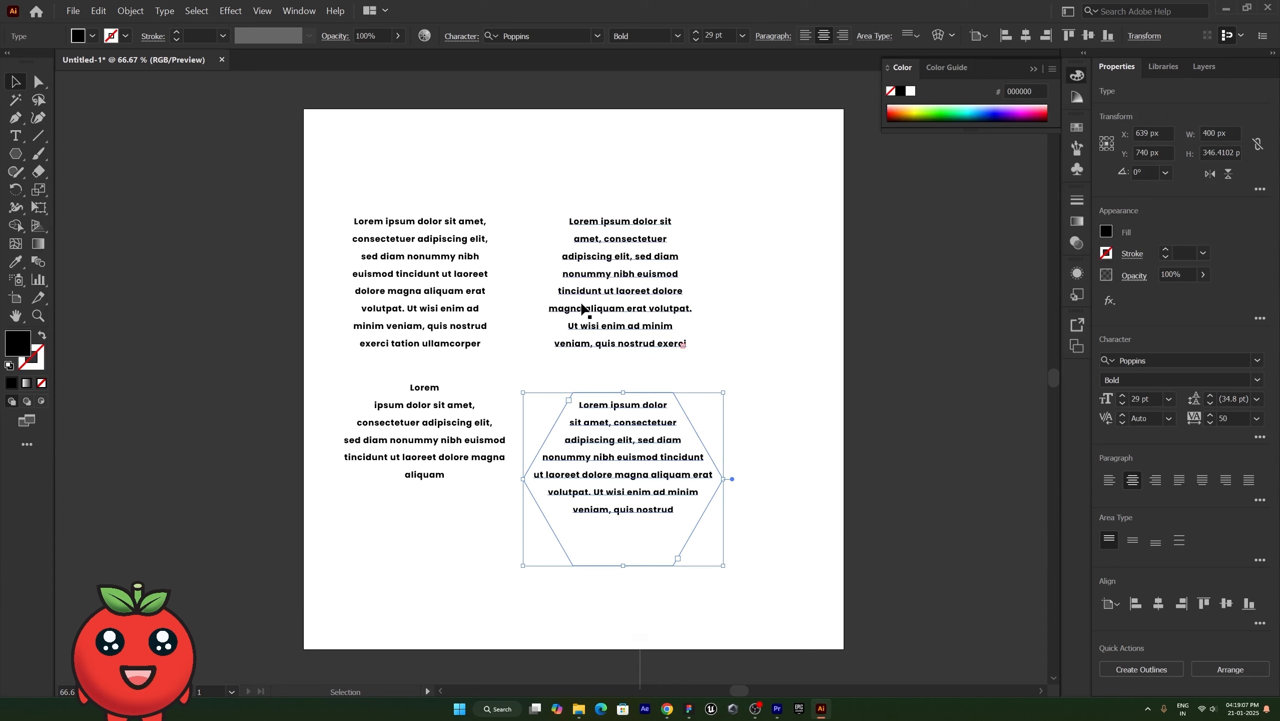
- Make the corners of the rounded square's text frame slightly less rounded with the Direct Selection tool
click(583, 309)
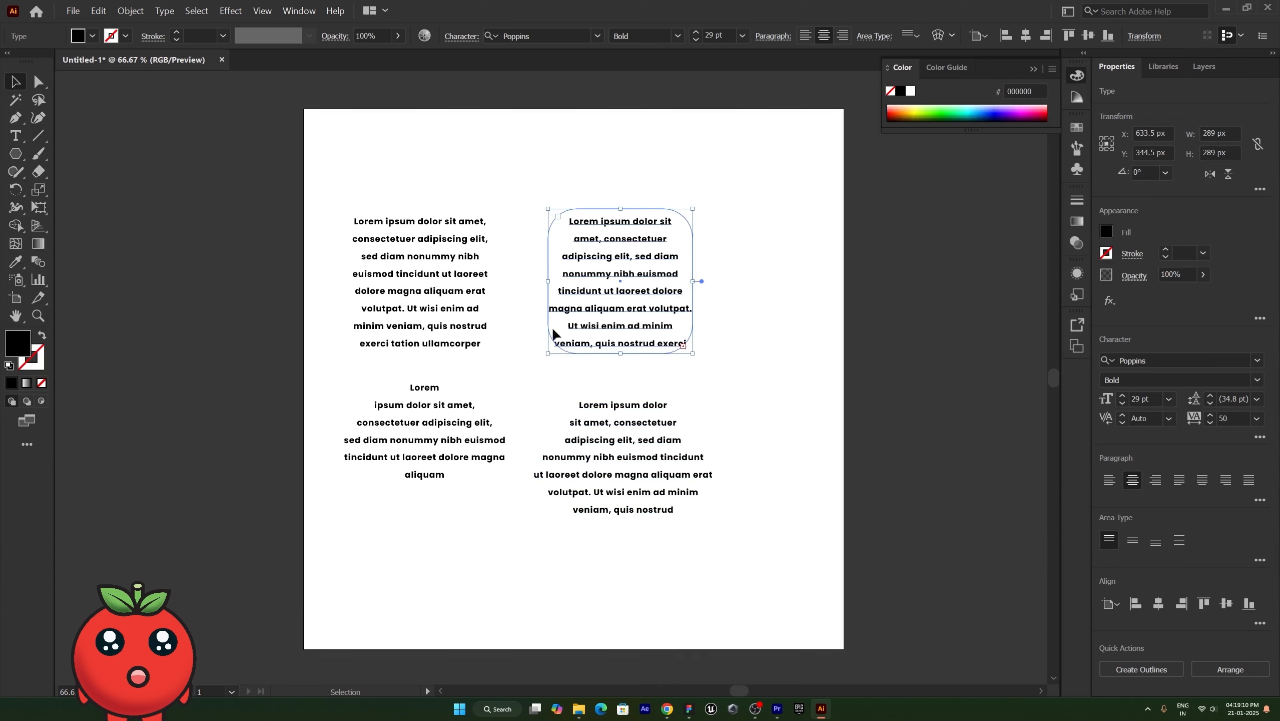
click(39, 82)
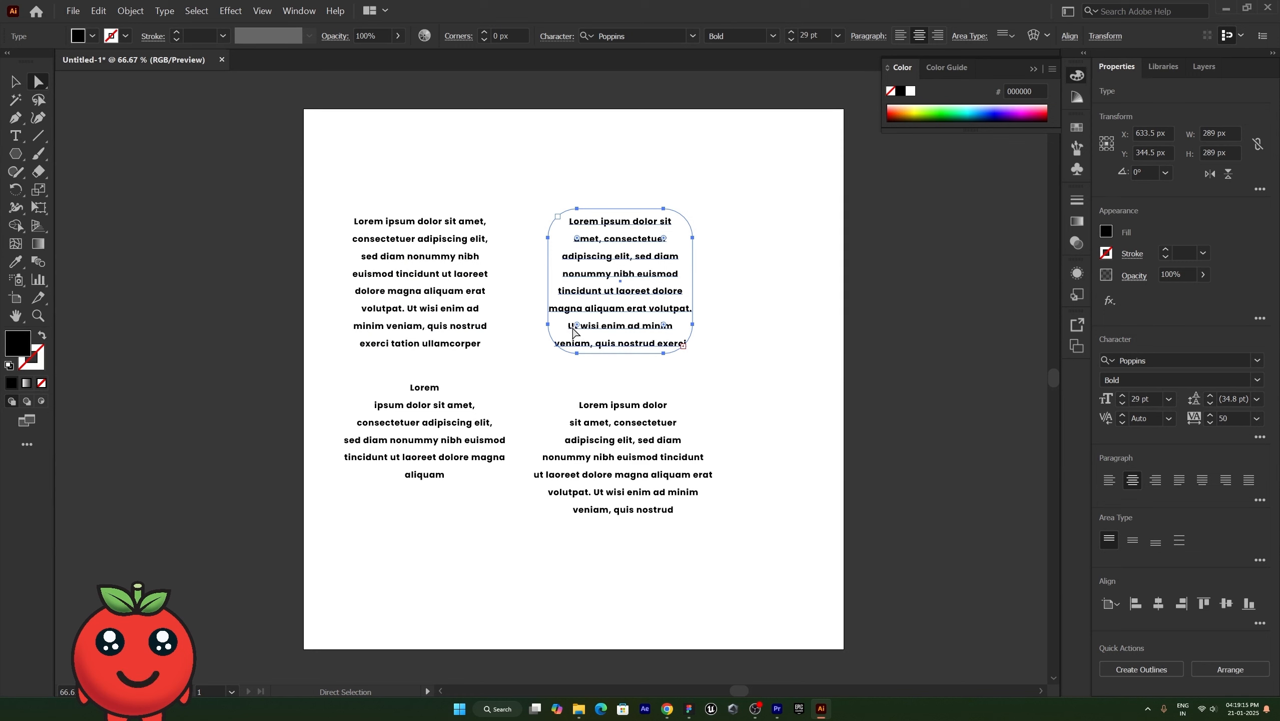
mouse_move(575, 327)
mouse_down()
mouse_move(631, 286)
mouse_move(571, 346)
mouse_up()
key(v)
- Reshape the circular text frame into an irregular blob by moving its upper-left and right-hand path segments with the Direct Selection tool
click(422, 402)
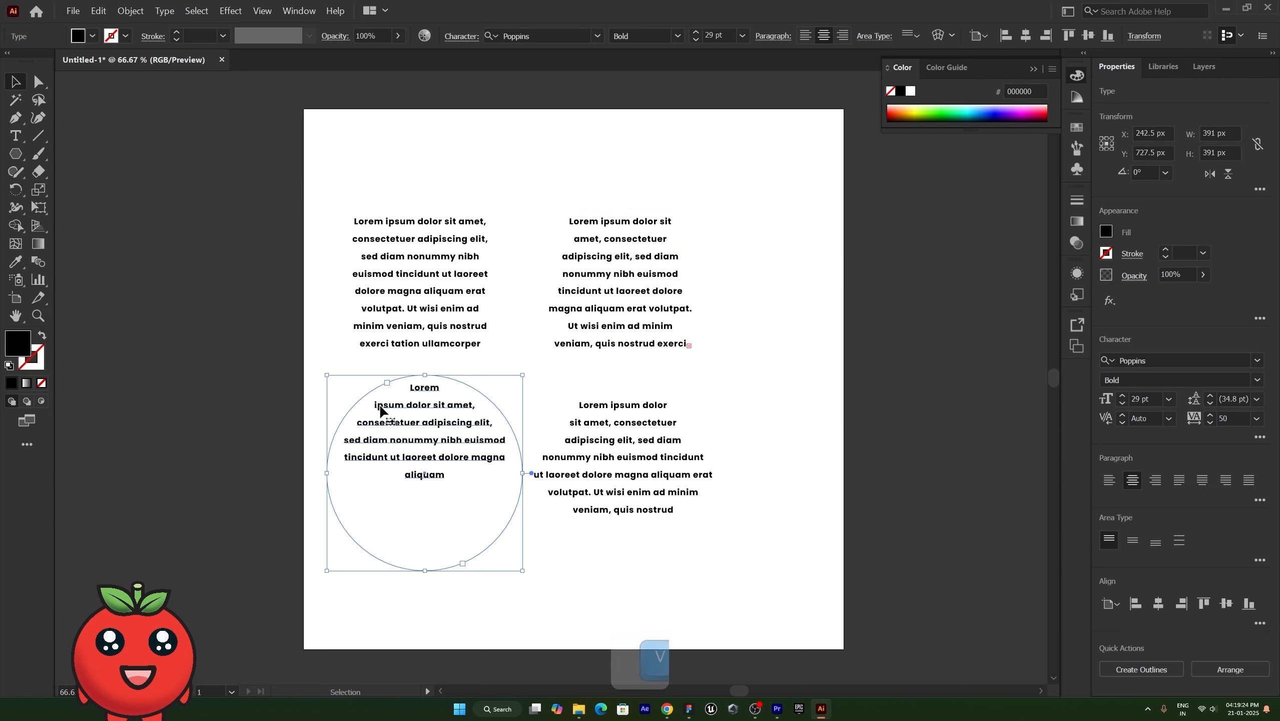
key(a)
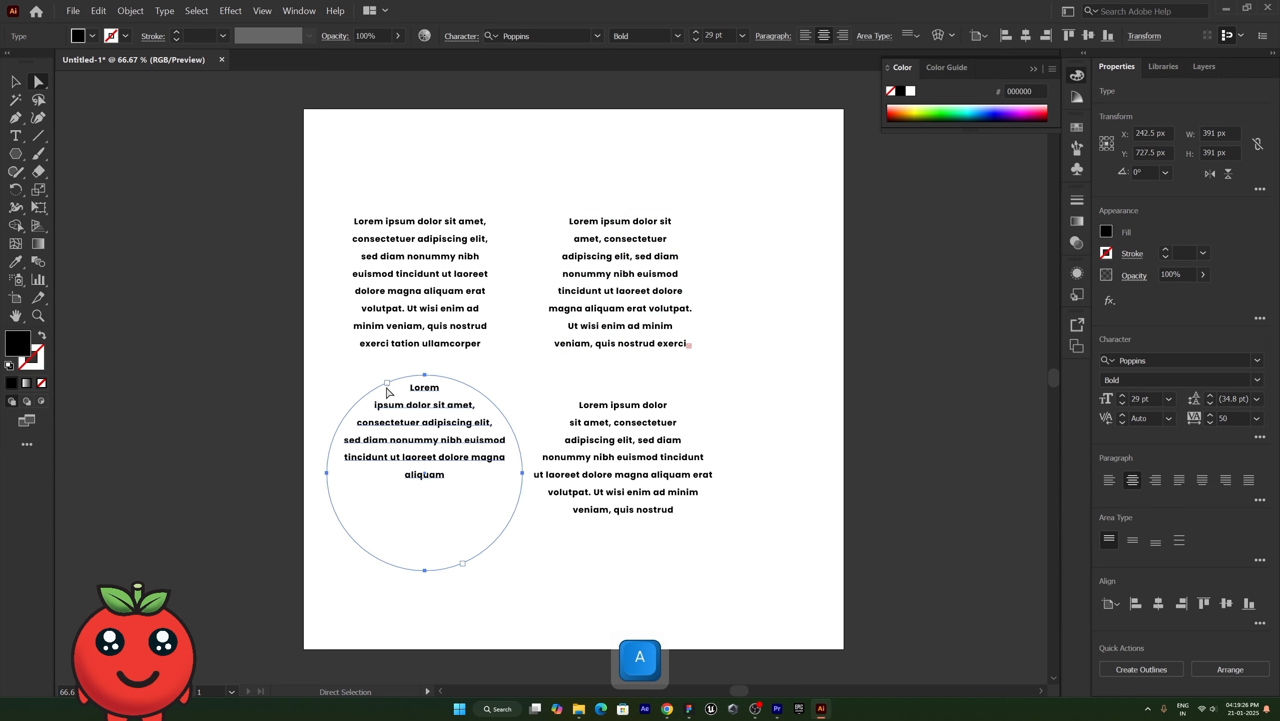
click(387, 384)
drag(372, 378, 276, 339)
click(425, 571)
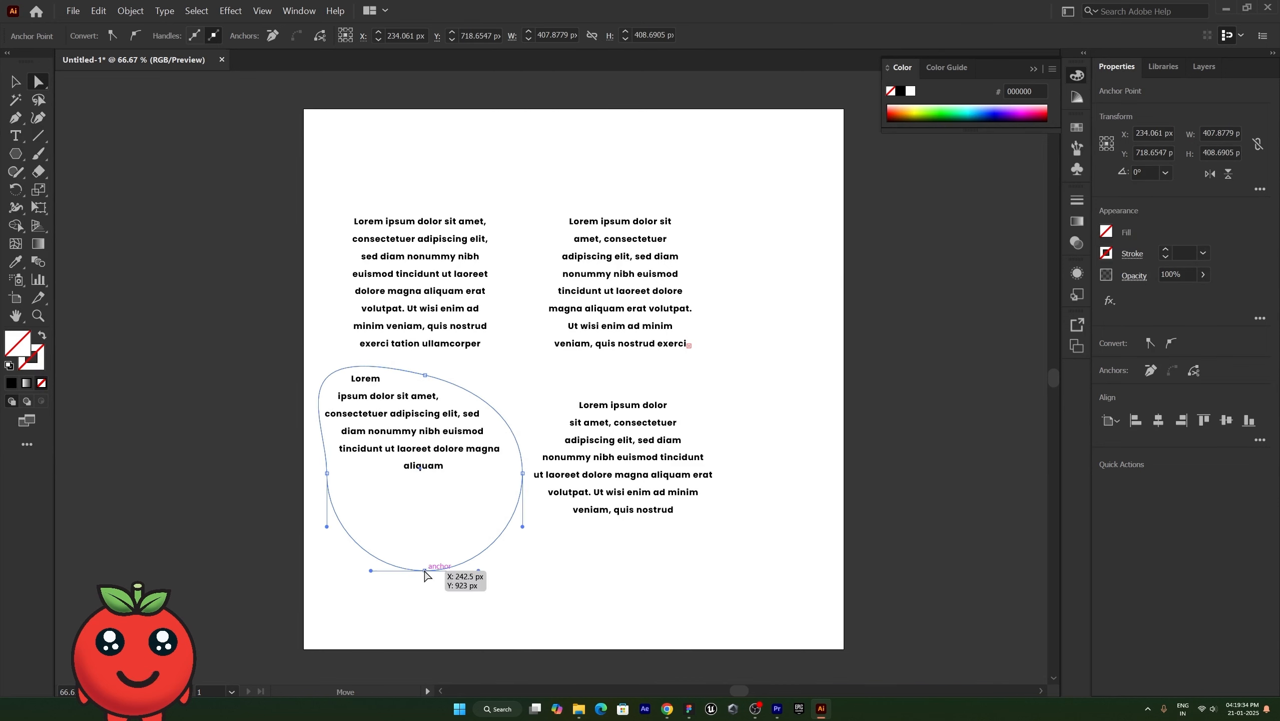
drag(523, 474, 336, 523)
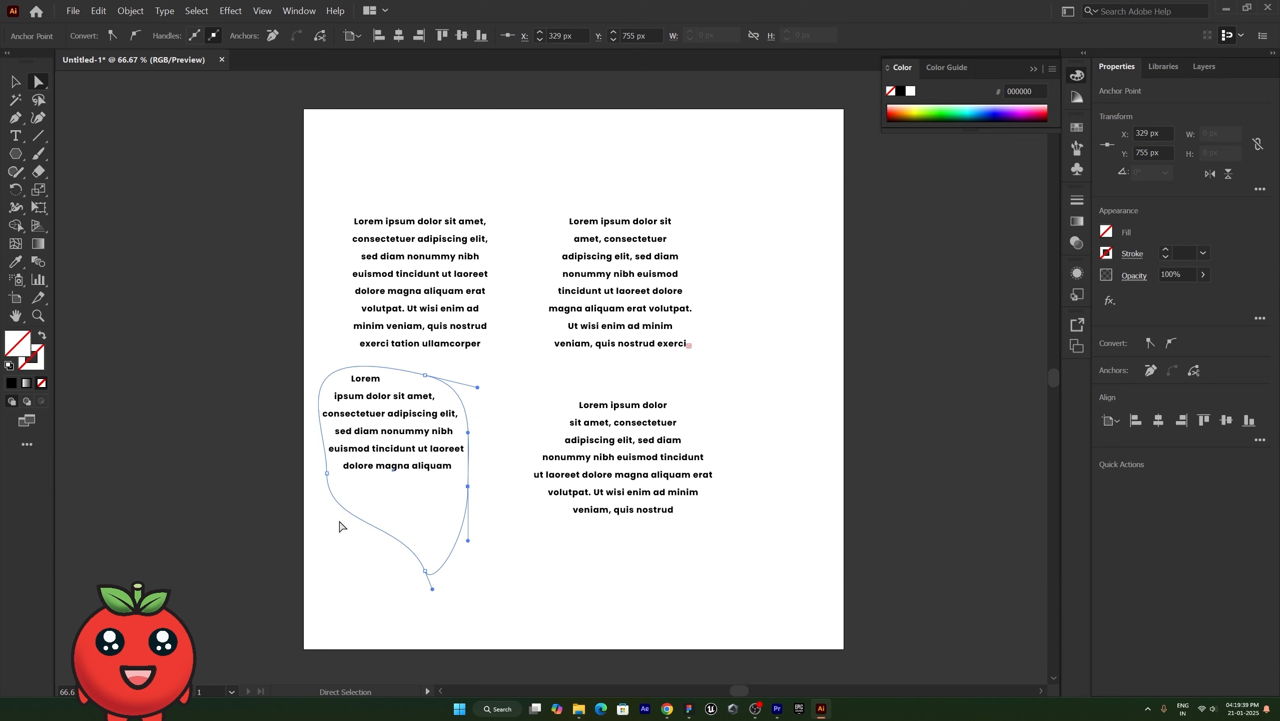
- Delete all four area texts from the artboard
key(v)
click(234, 374)
click(374, 443)
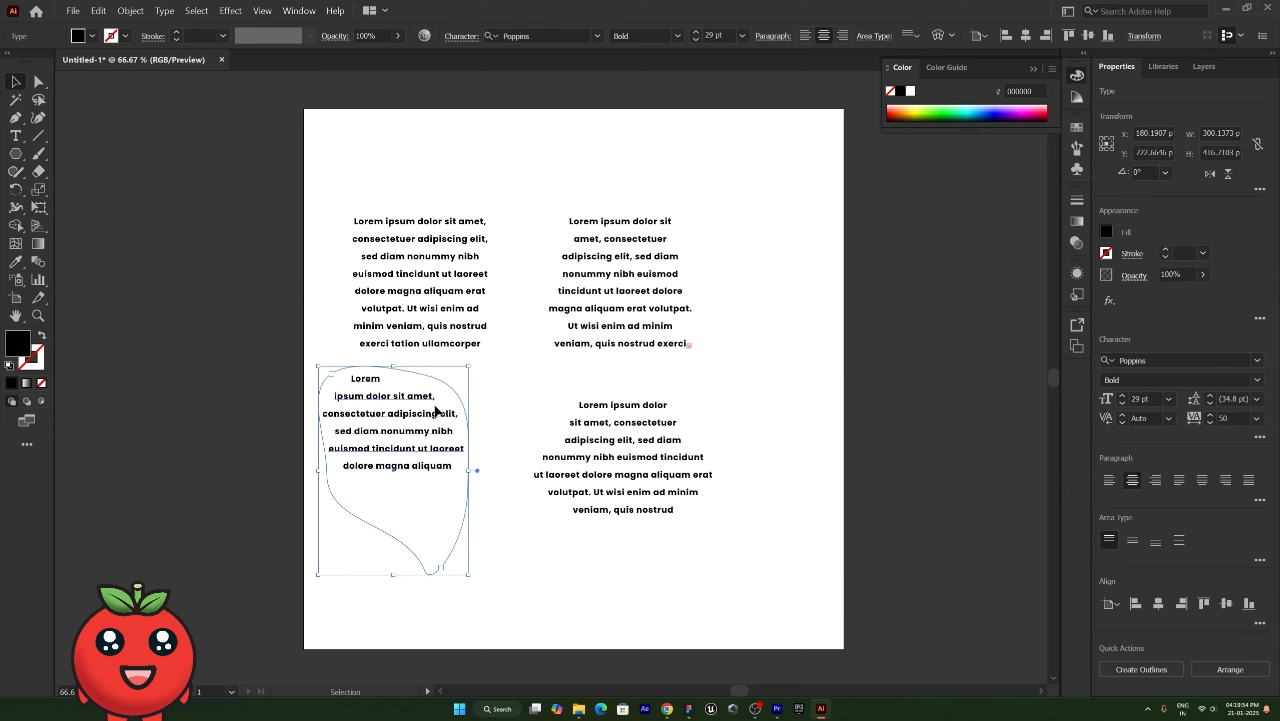
key(ctrl)
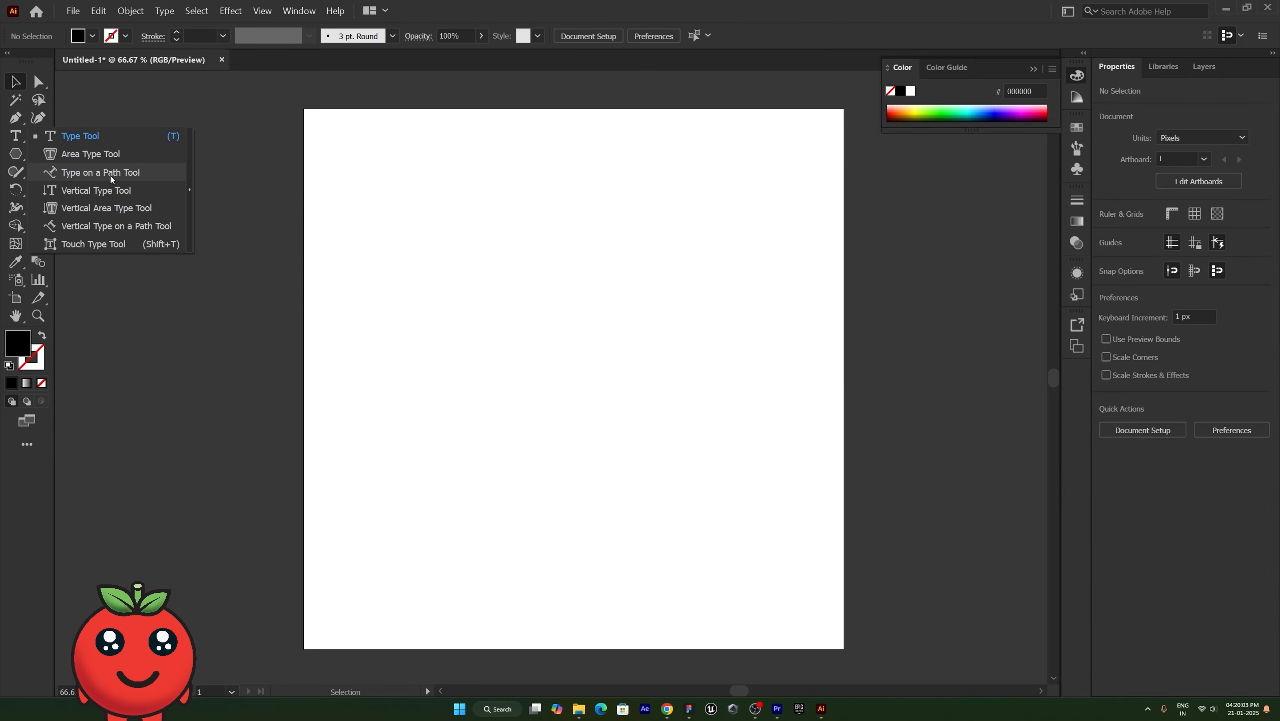
- Draw an open wavy path about 896 px wide and 229 px high across the upper artboard with the Curvature tool
click(111, 176)
click(23, 120)
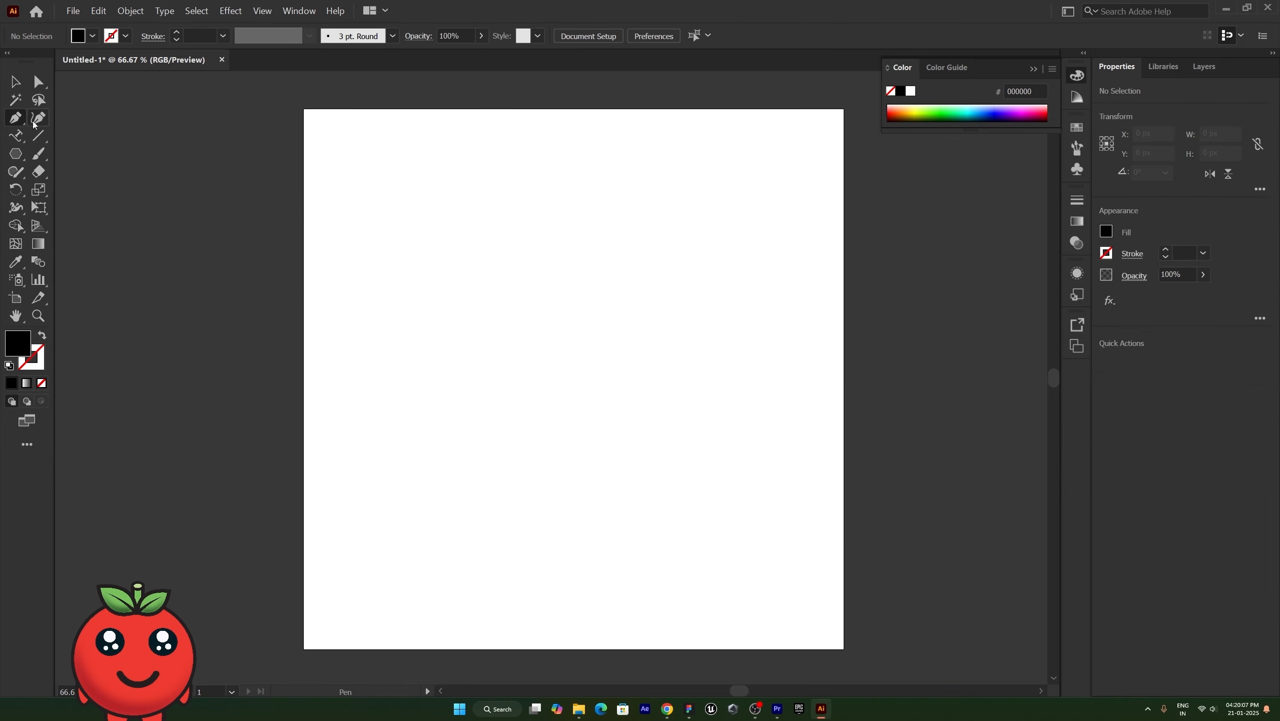
click(35, 121)
click(366, 231)
click(563, 220)
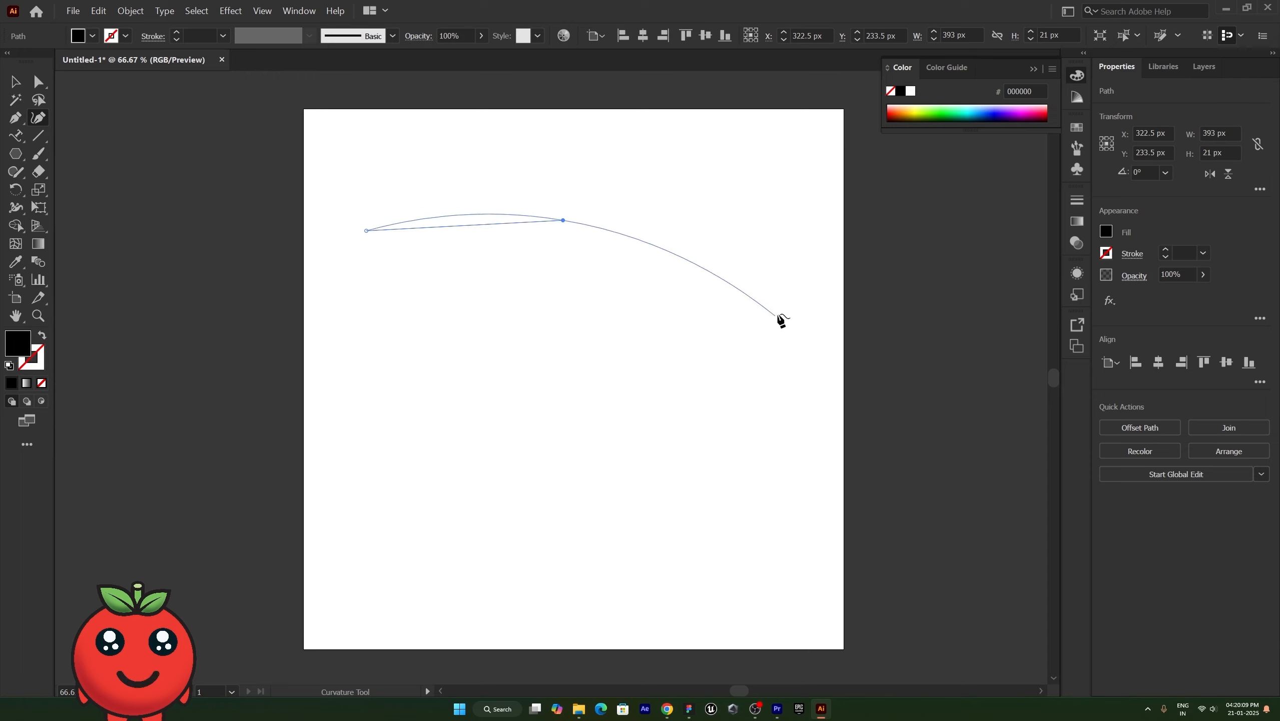
click(620, 305)
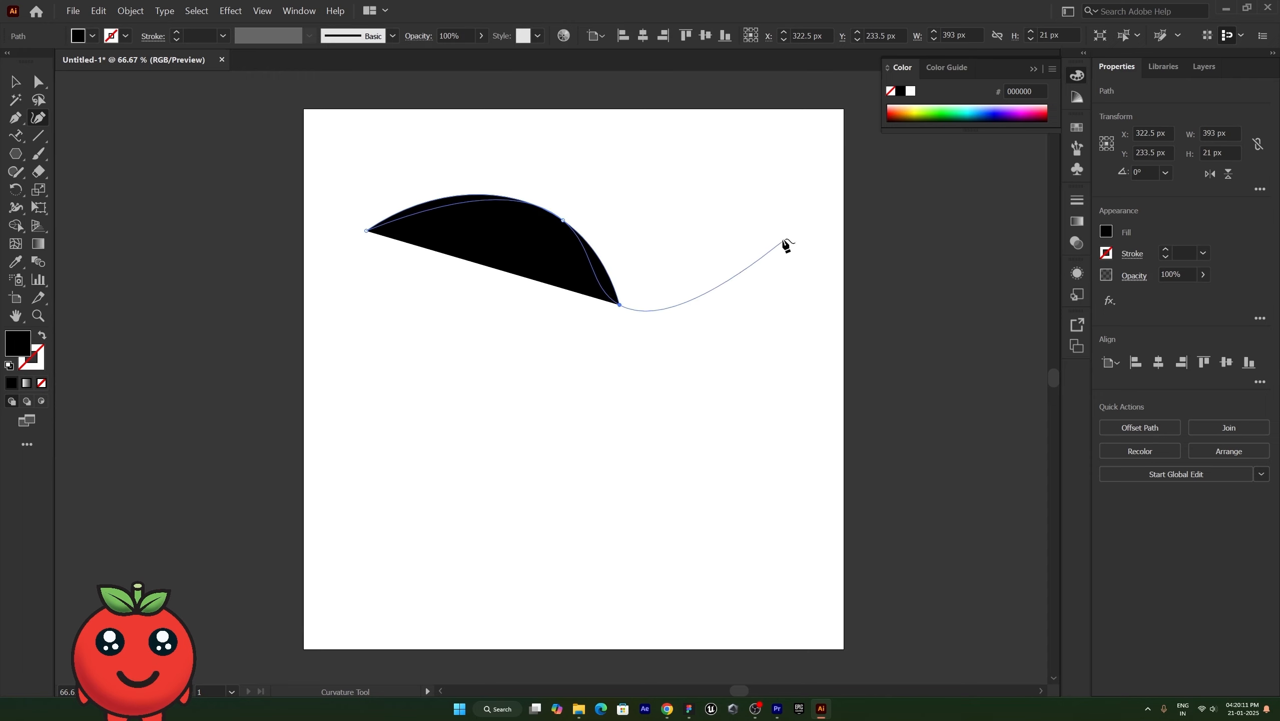
click(815, 240)
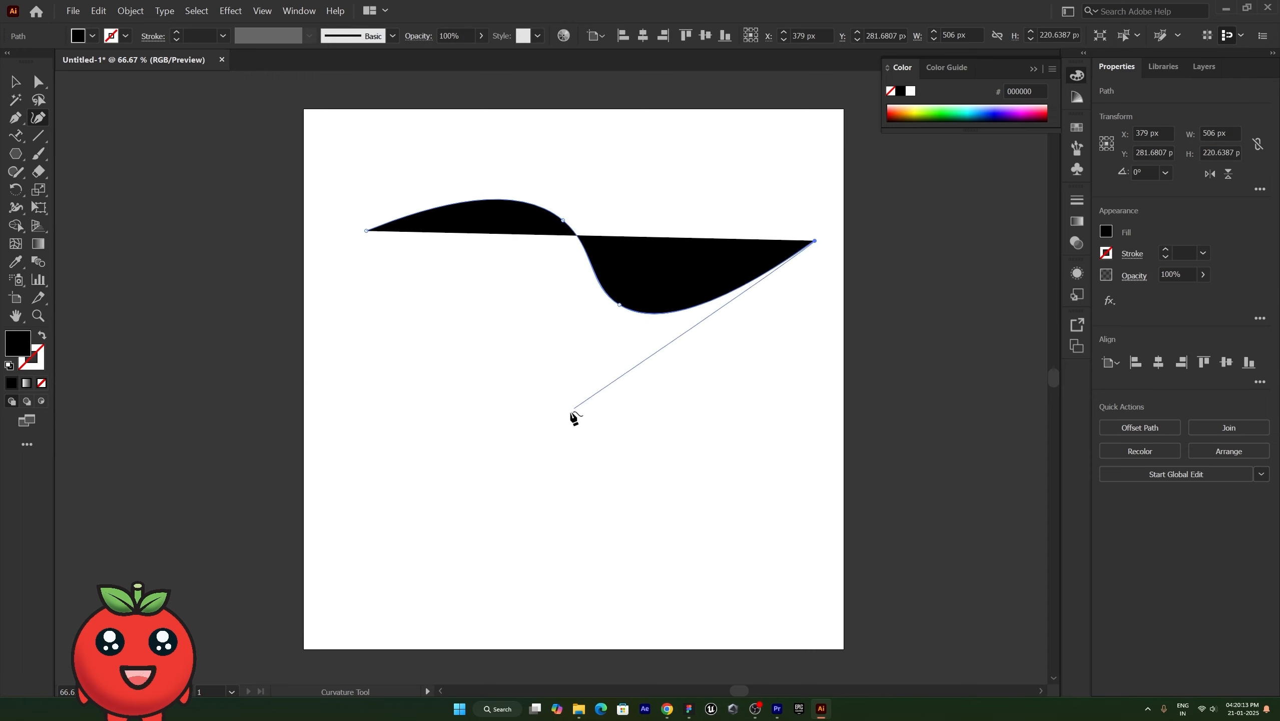
click(15, 81)
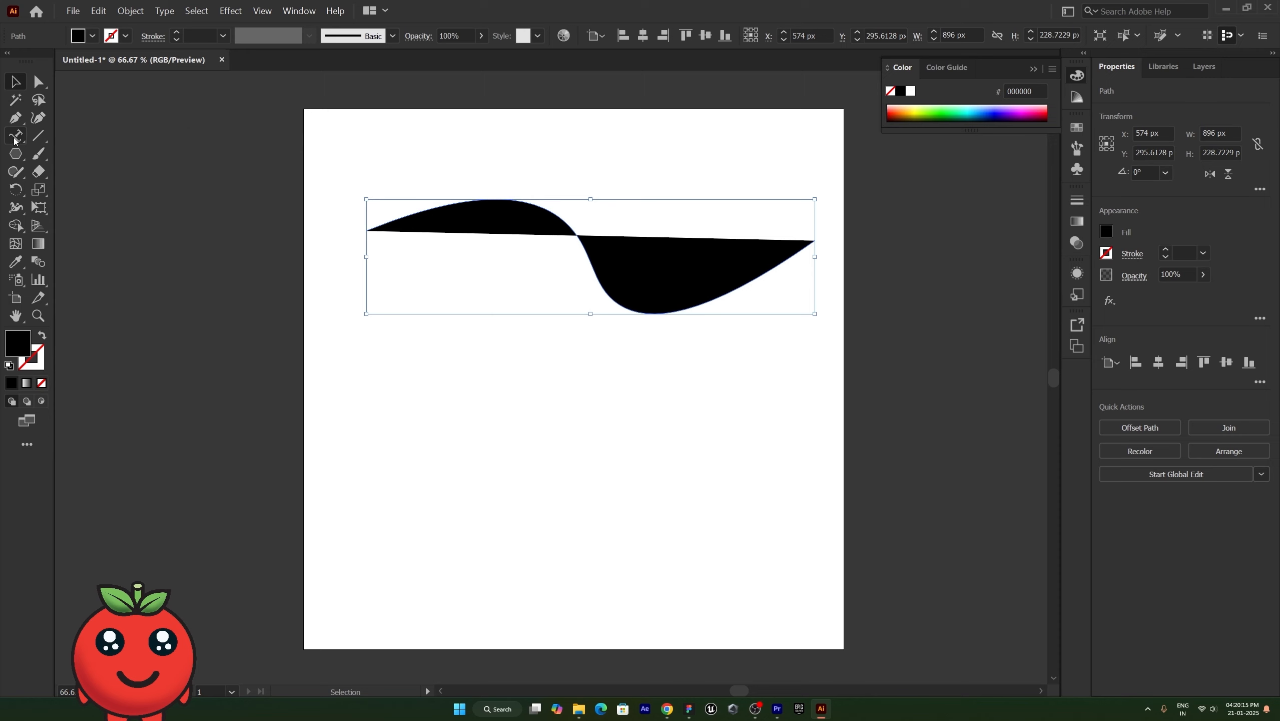
- Run placeholder text along the wavy path with the Type on a Path tool
right_click(15, 140)
click(17, 136)
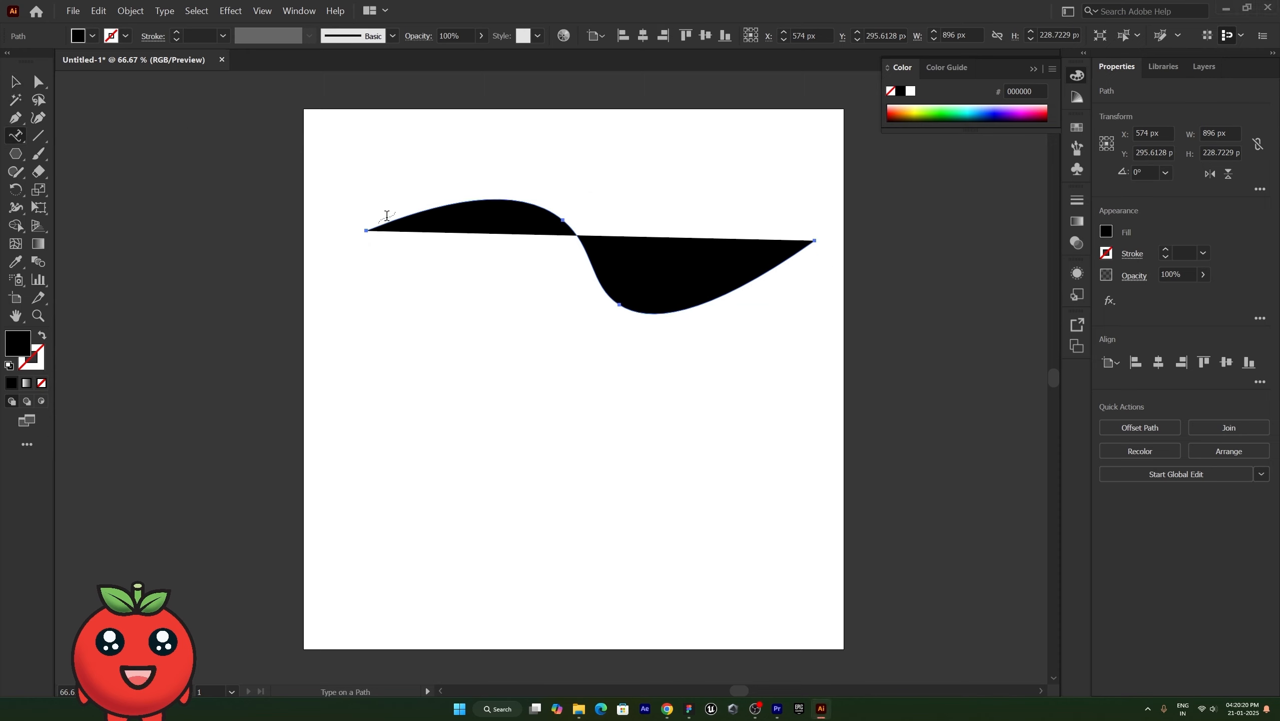
click(387, 216)
click(11, 82)
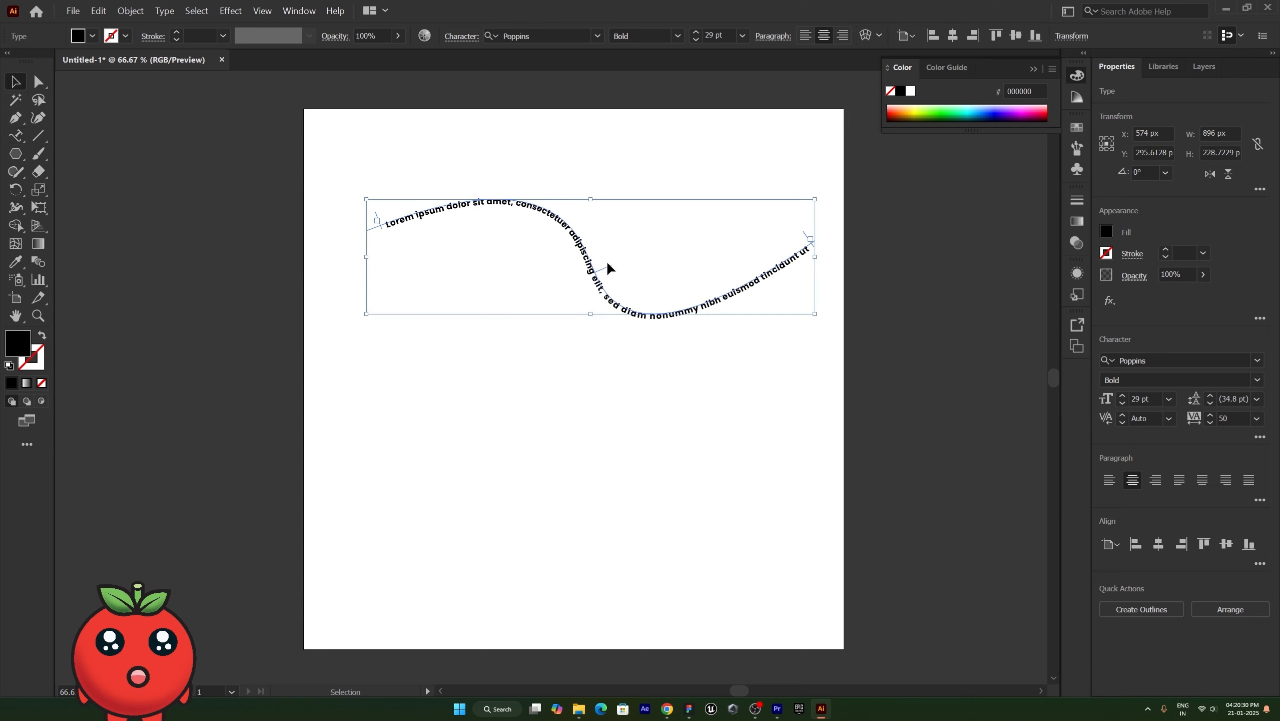
- Adjust the text's placement on the wavy path slightly by its centre bracket with the Direct Selection tool
click(39, 83)
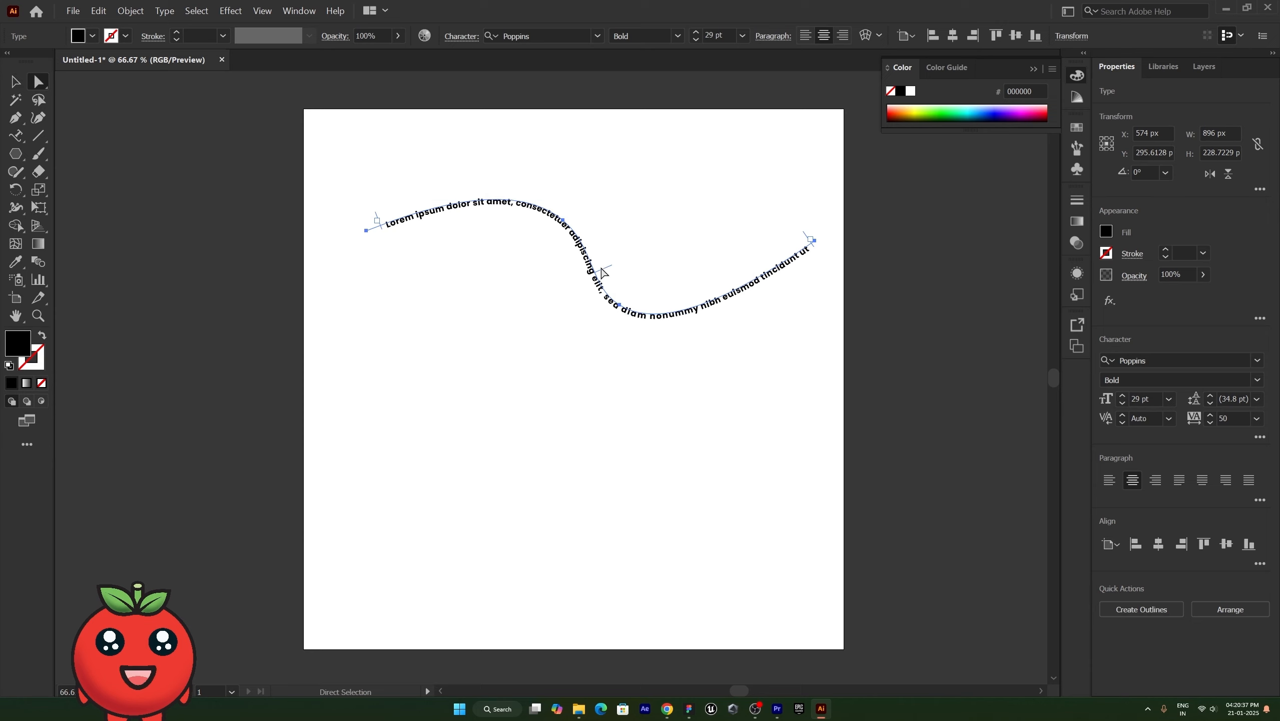
mouse_move(603, 269)
mouse_down()
mouse_move(574, 280)
mouse_move(608, 276)
mouse_up()
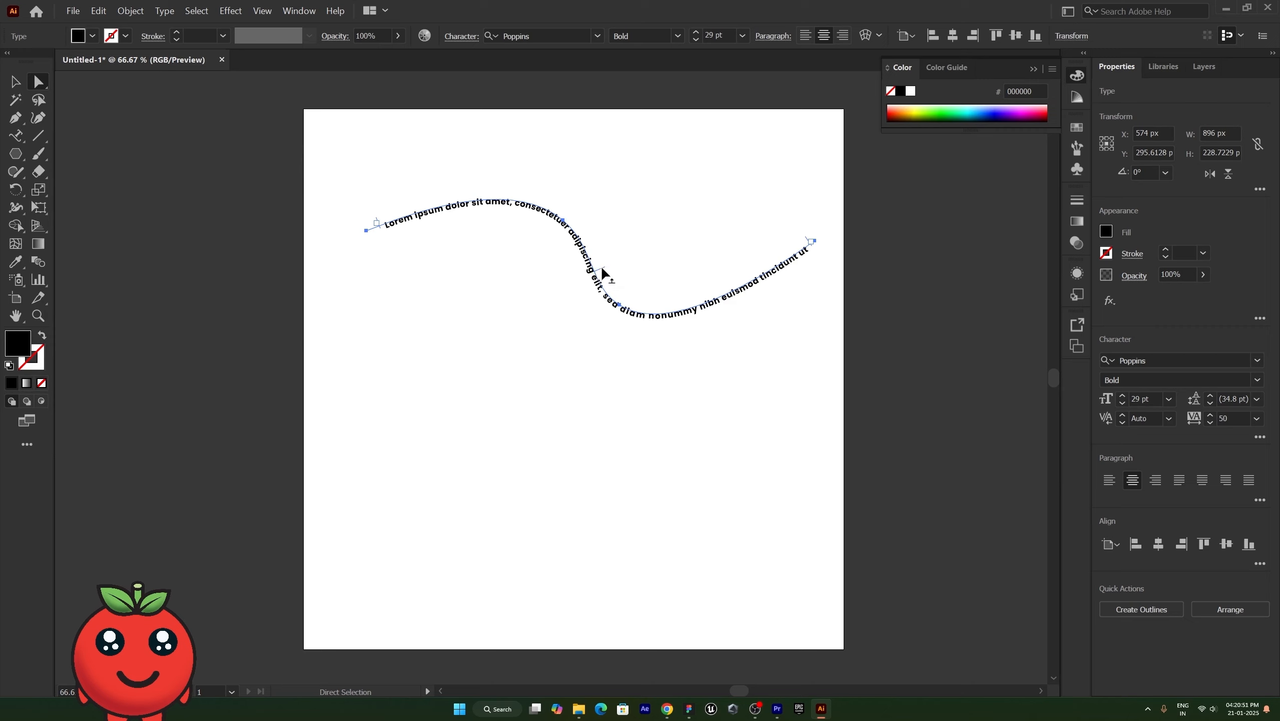
click(15, 81)
- Draw a circle about 374 px in diameter below the wavy text and run placeholder text around it with Type on a Path
drag(21, 160, 70, 191)
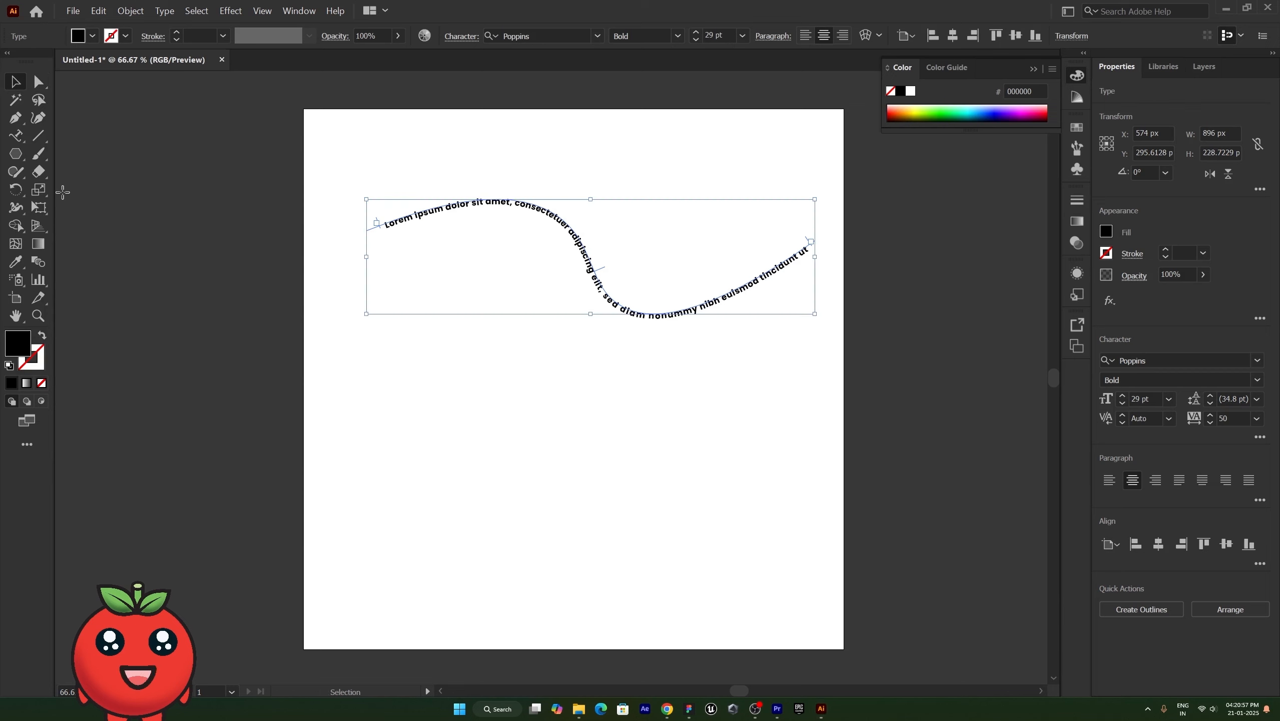
drag(580, 423, 674, 516)
click(20, 137)
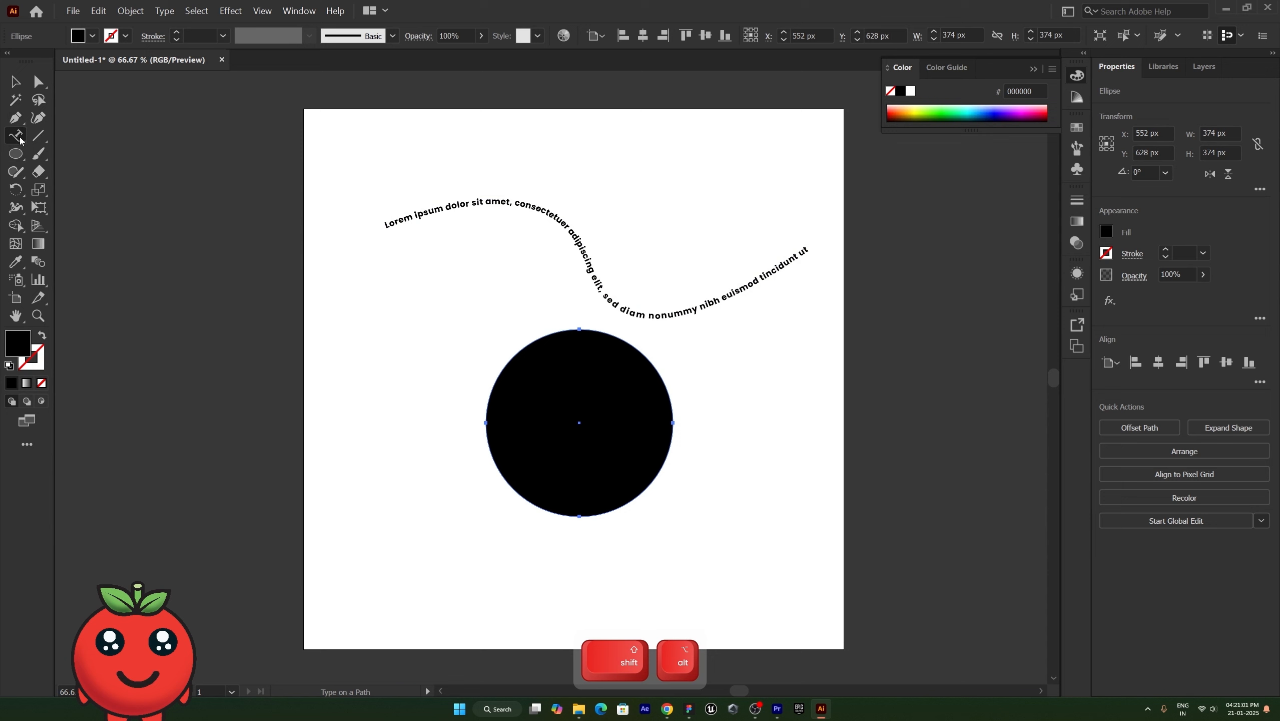
click(631, 492)
key(Escape)
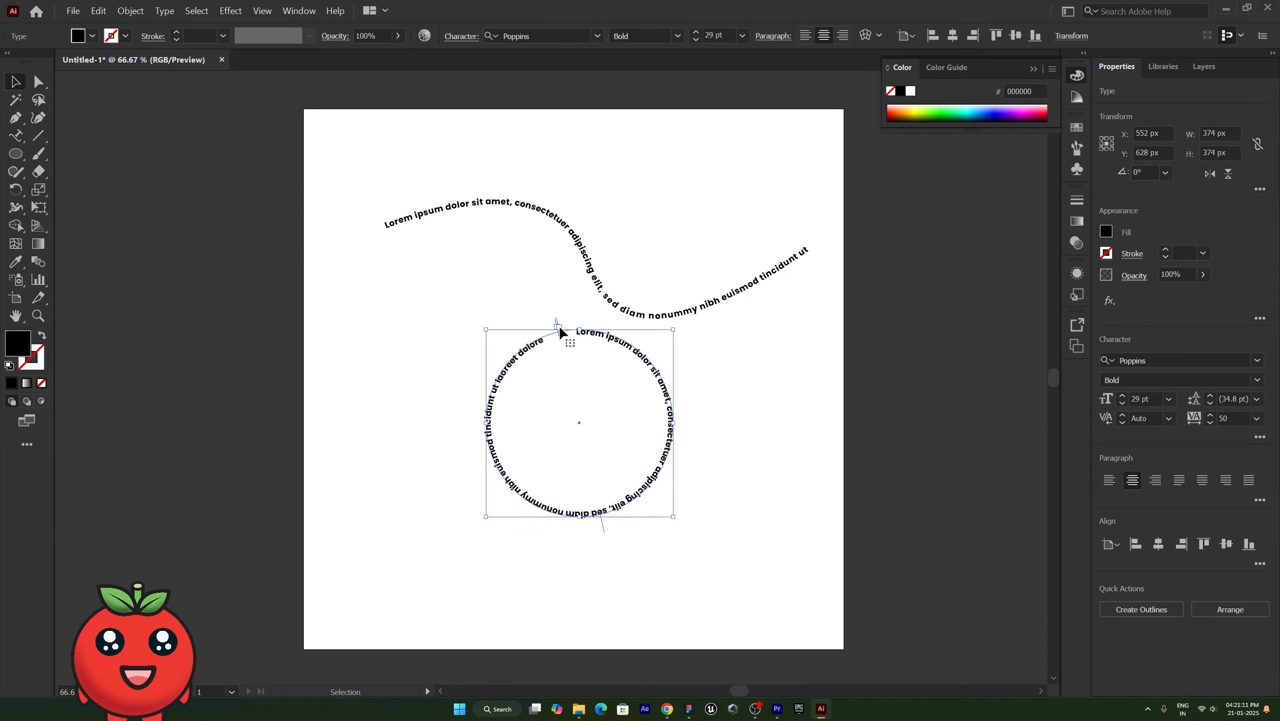
- Confine the circle's text to a short arc at the top by moving its start and end brackets with the Direct Selection tool
key(a)
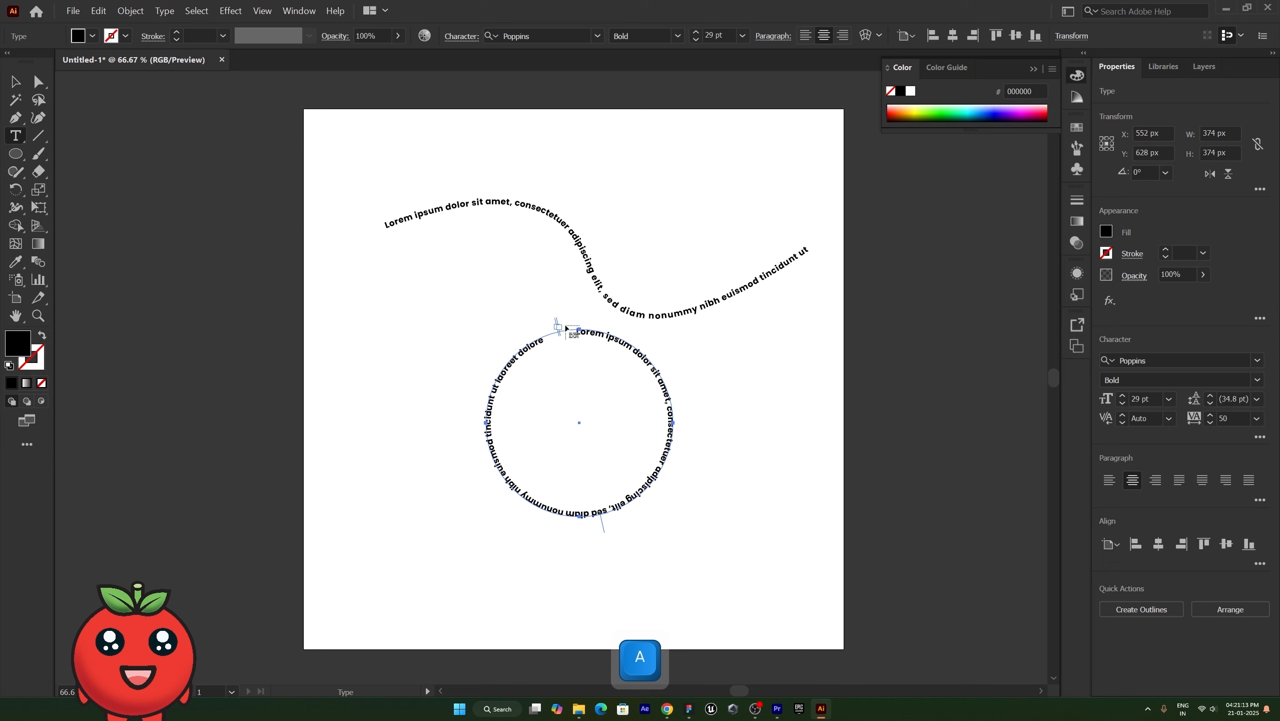
scroll(560, 328, up, 3)
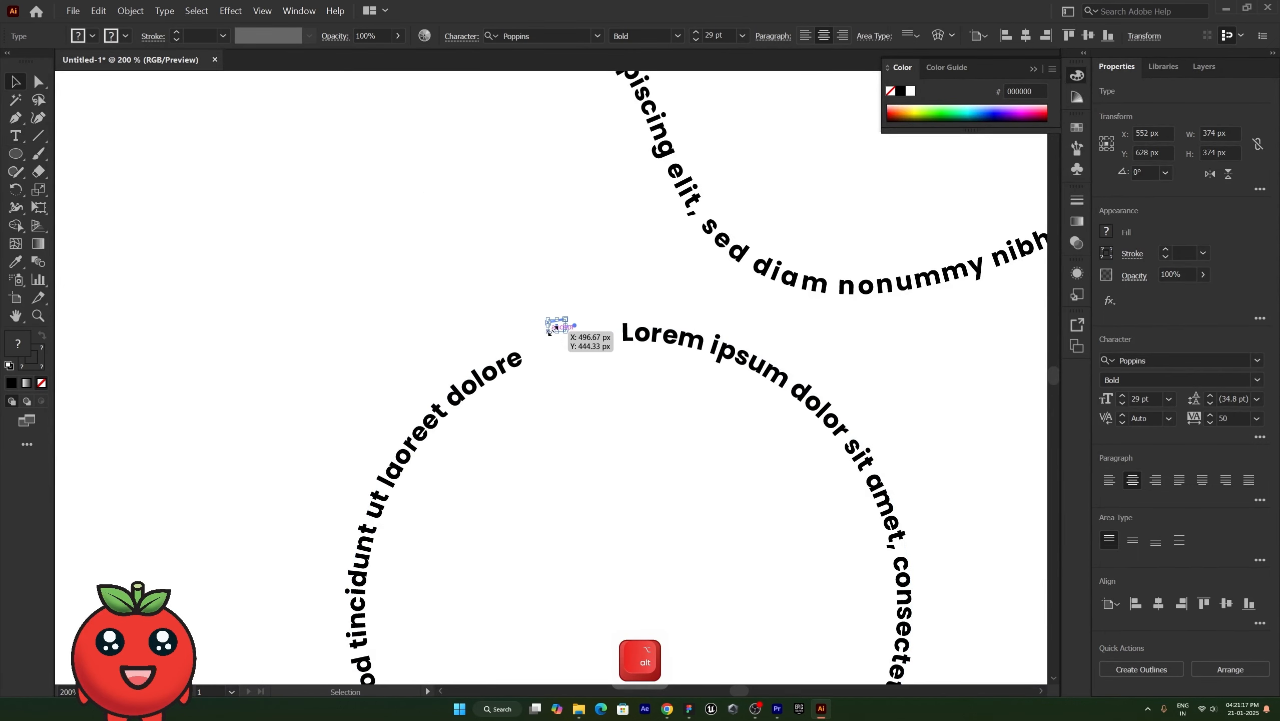
key(a)
click(575, 323)
drag(577, 323, 420, 419)
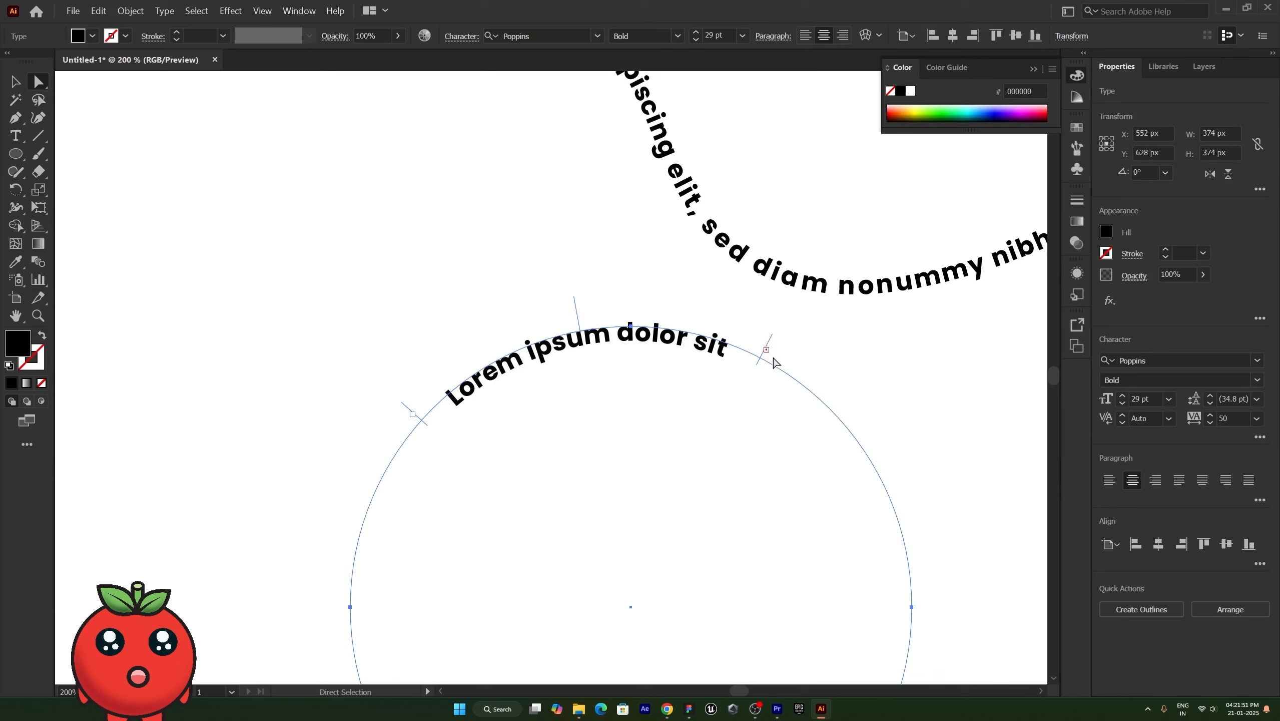
- Delete the overflow text following "Lorem ipsum dolor sit" on the circle
double_click(721, 351)
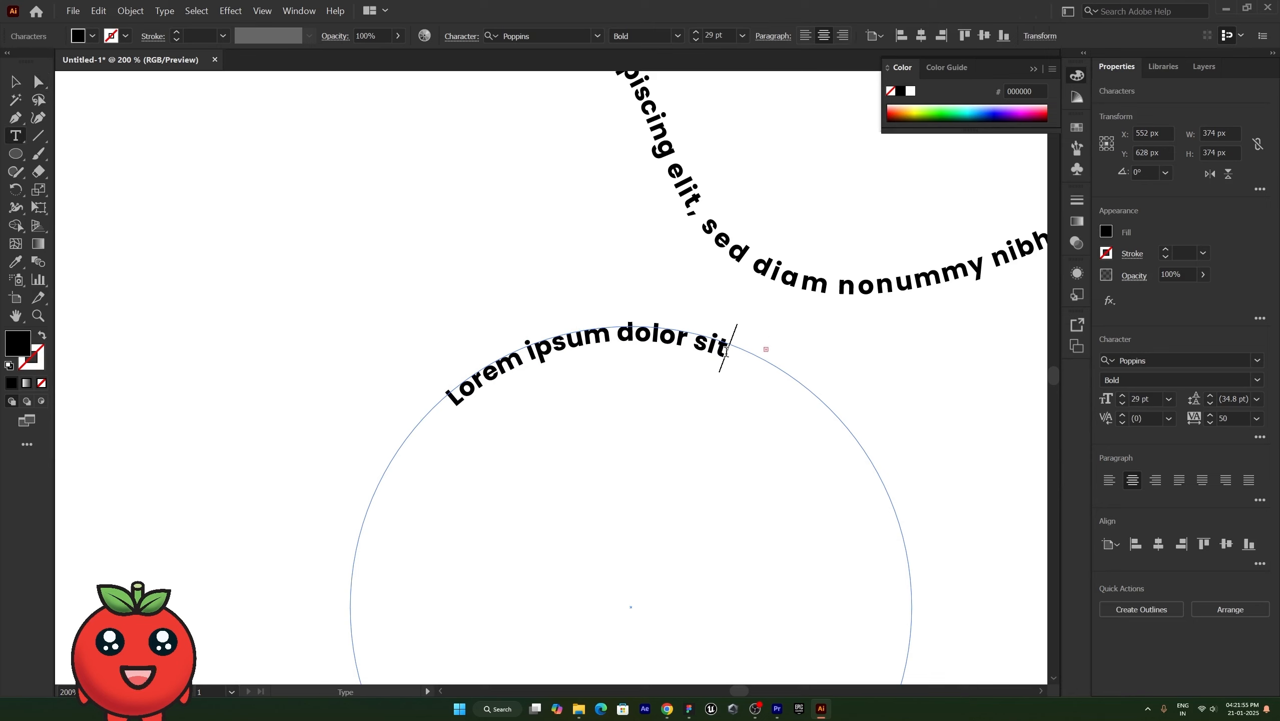
key(Delete)
key(Delete)
key(Delete)
key(Delete)
key(Delete)
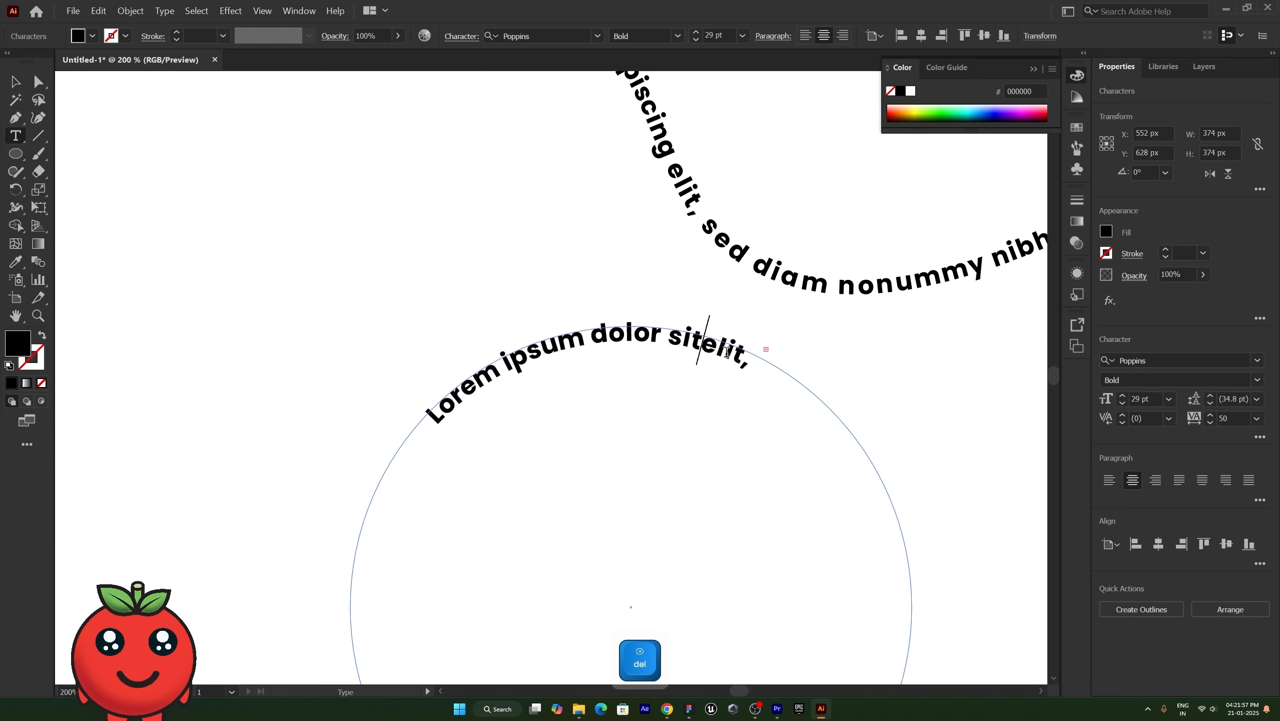
key(Delete)
key(Delete)
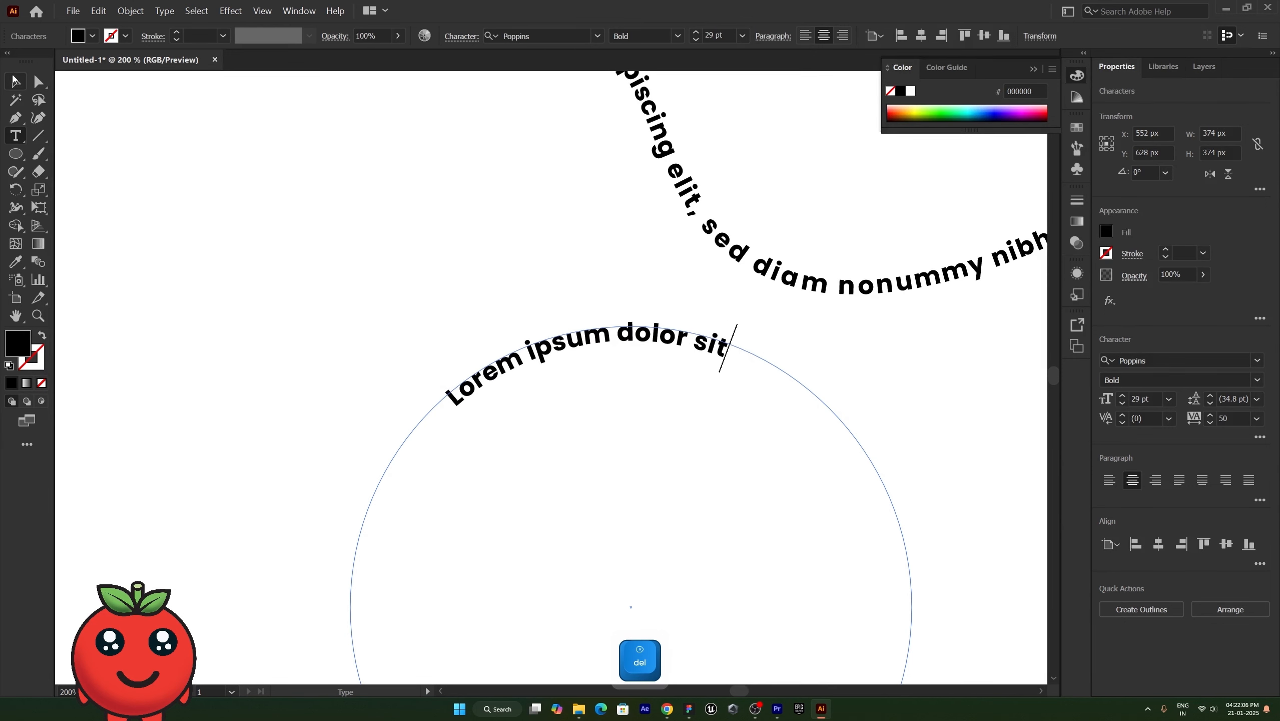
key(Escape)
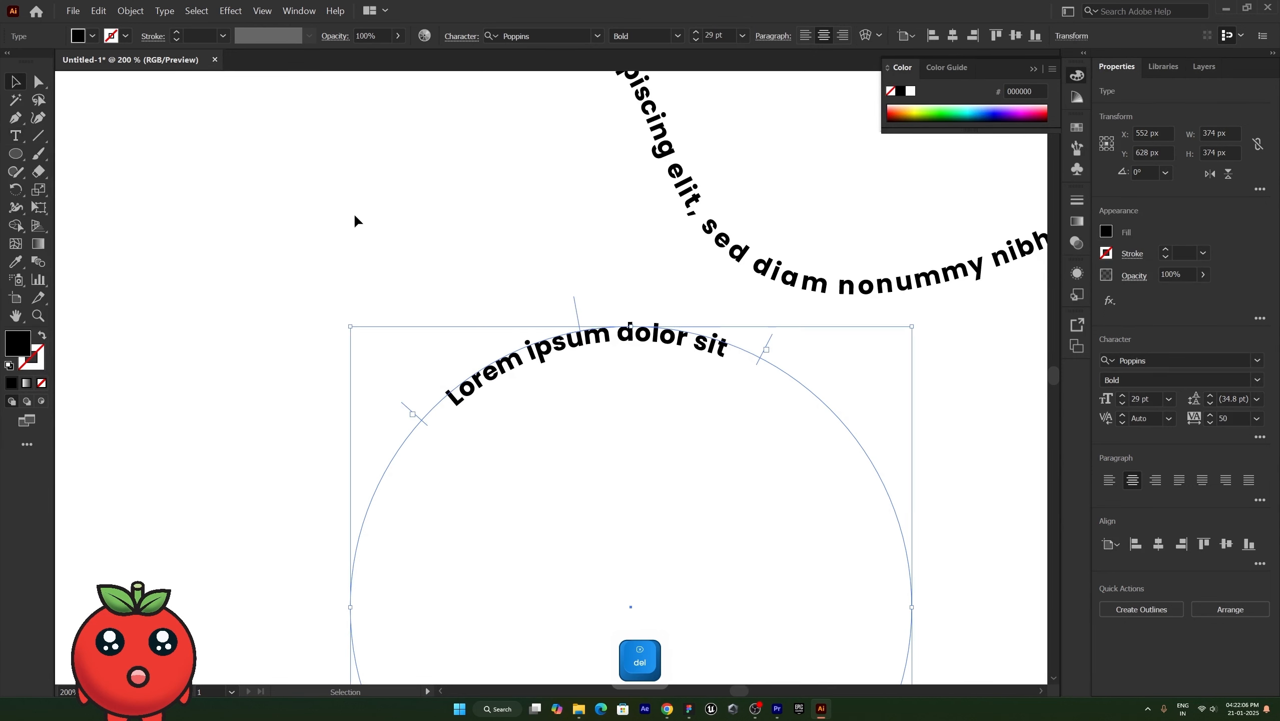
- Move the text to the bottom of the circle and flip it across the path so it reads upright, using its centre bracket
scroll(638, 356, down, 3)
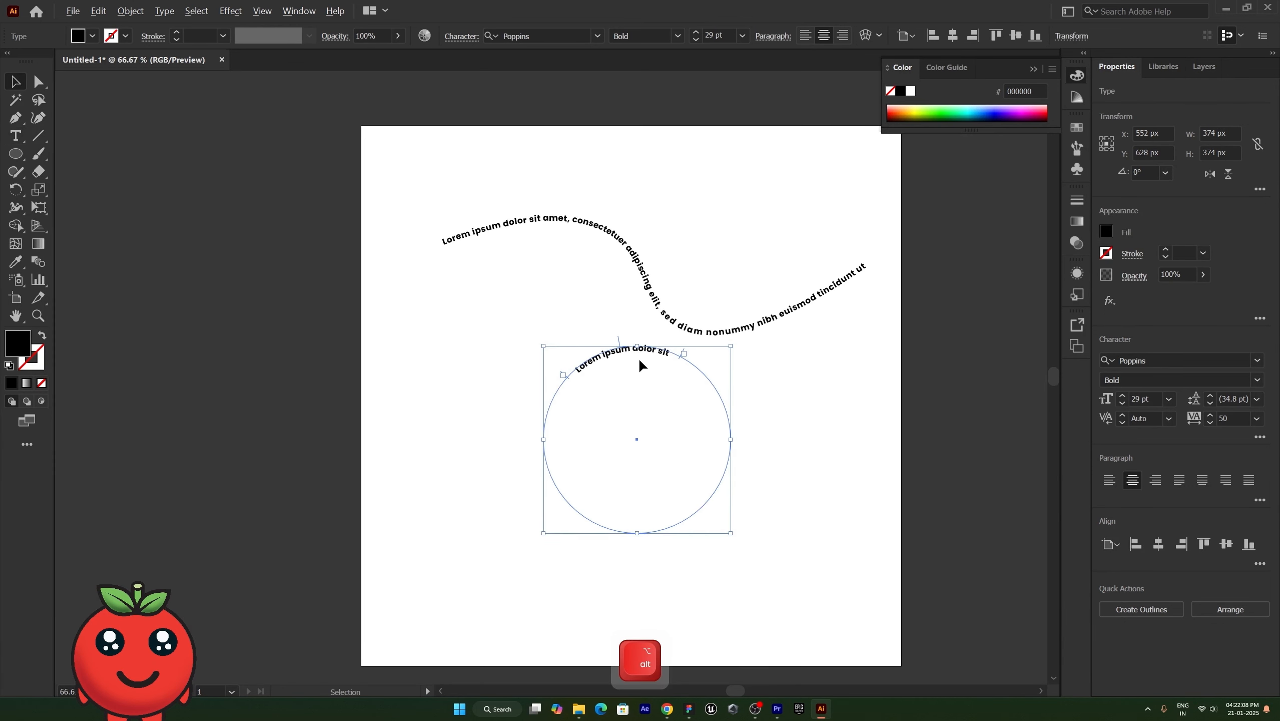
drag(620, 344, 639, 505)
key(shift)
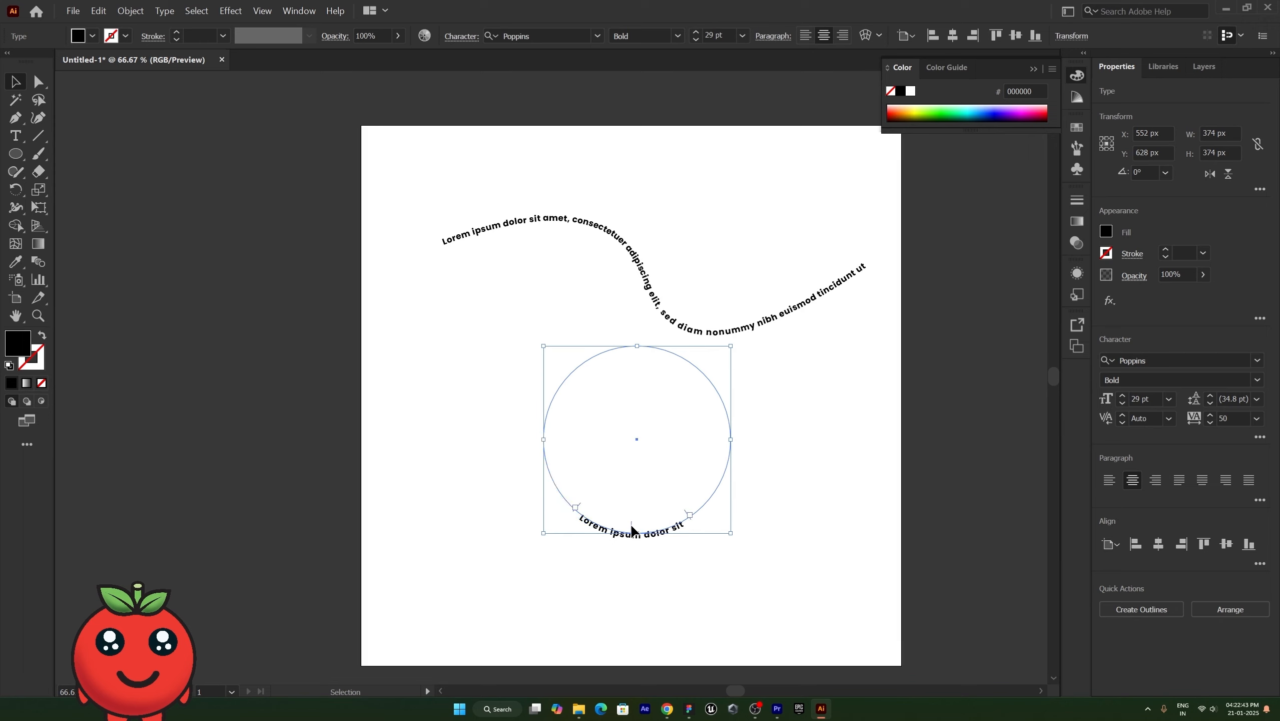
drag(631, 529, 619, 411)
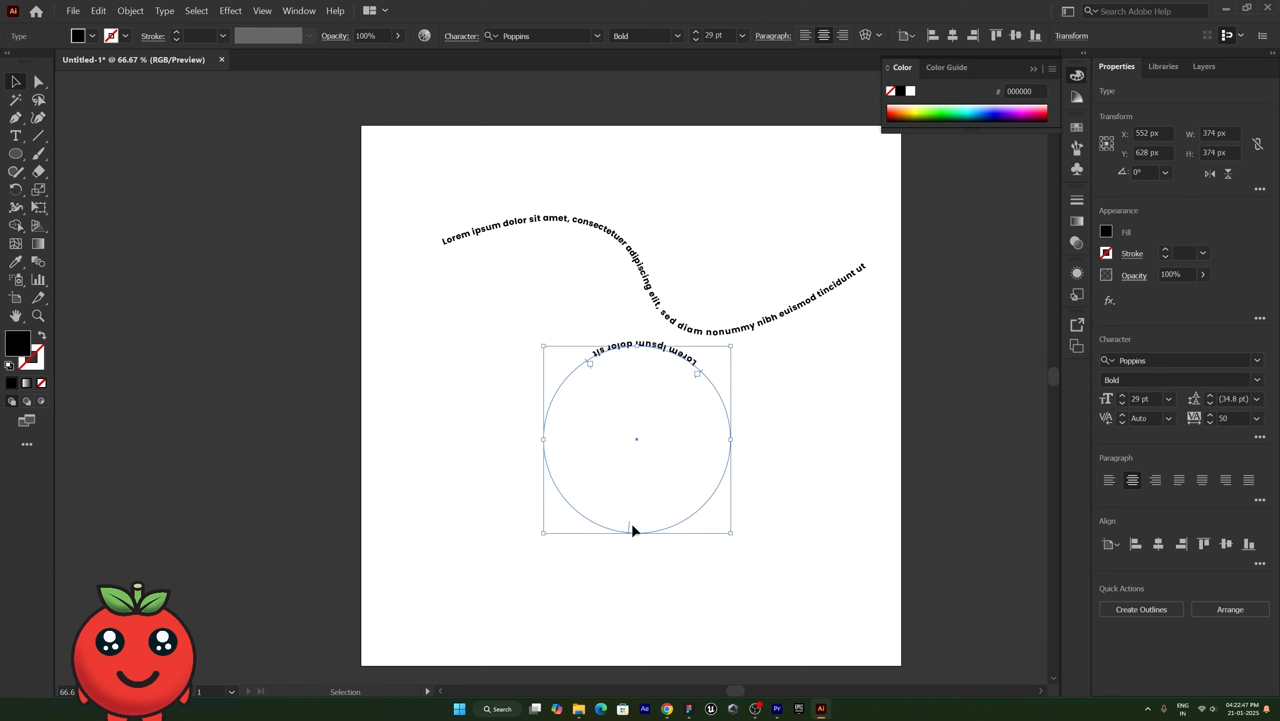
drag(630, 526, 628, 541)
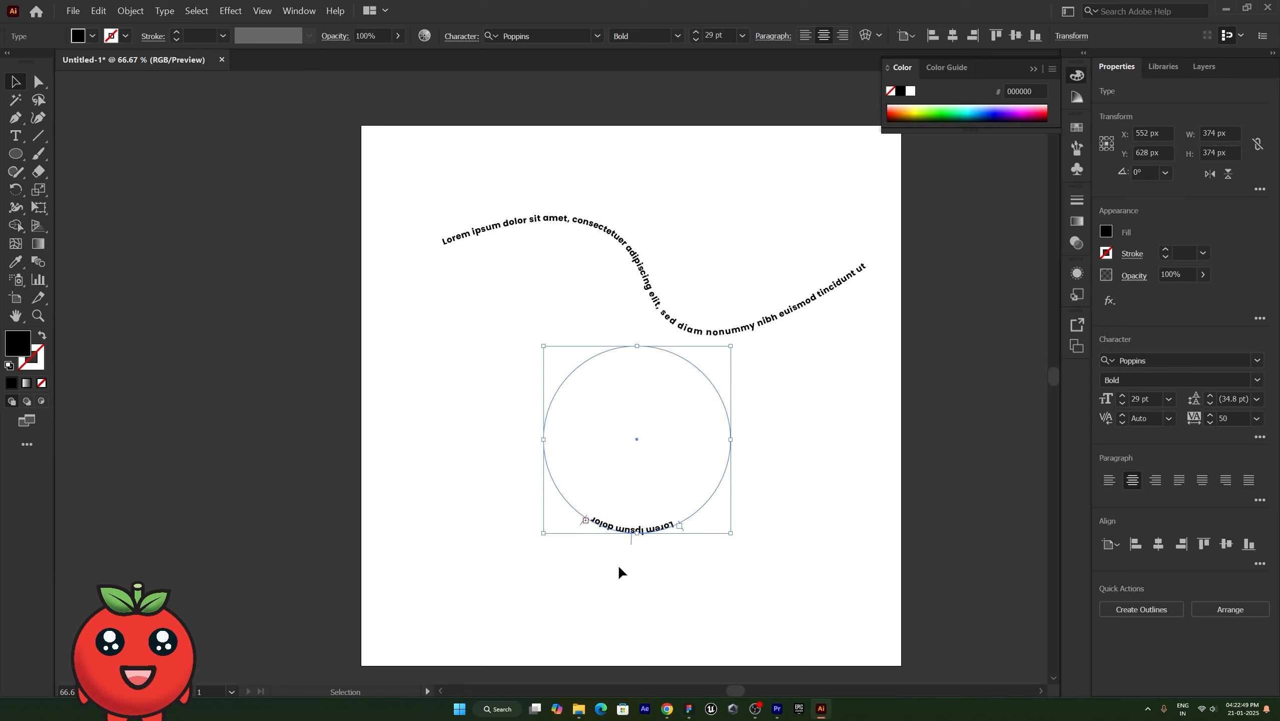
- Try baseline shifts of 17 pt and -10 pt on the circle's text, and set the shift to 14 pt
click(1259, 437)
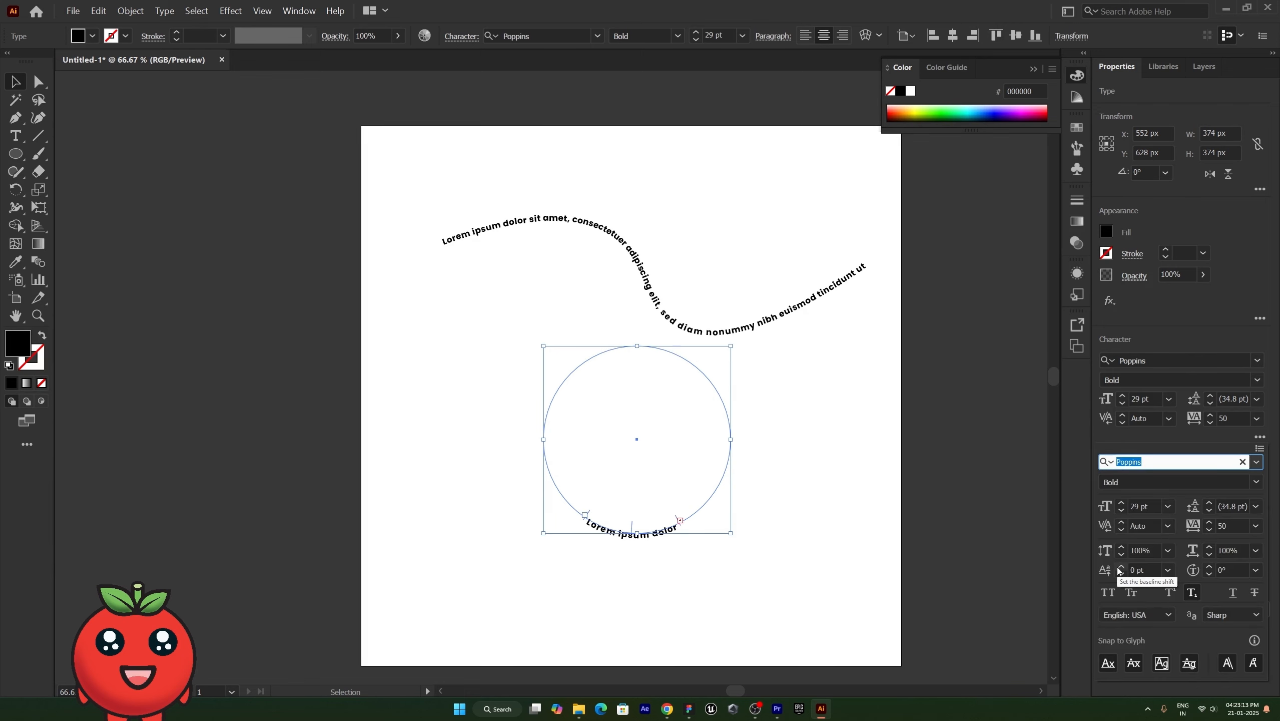
click(1121, 566)
click(1121, 566)
click(1121, 566)
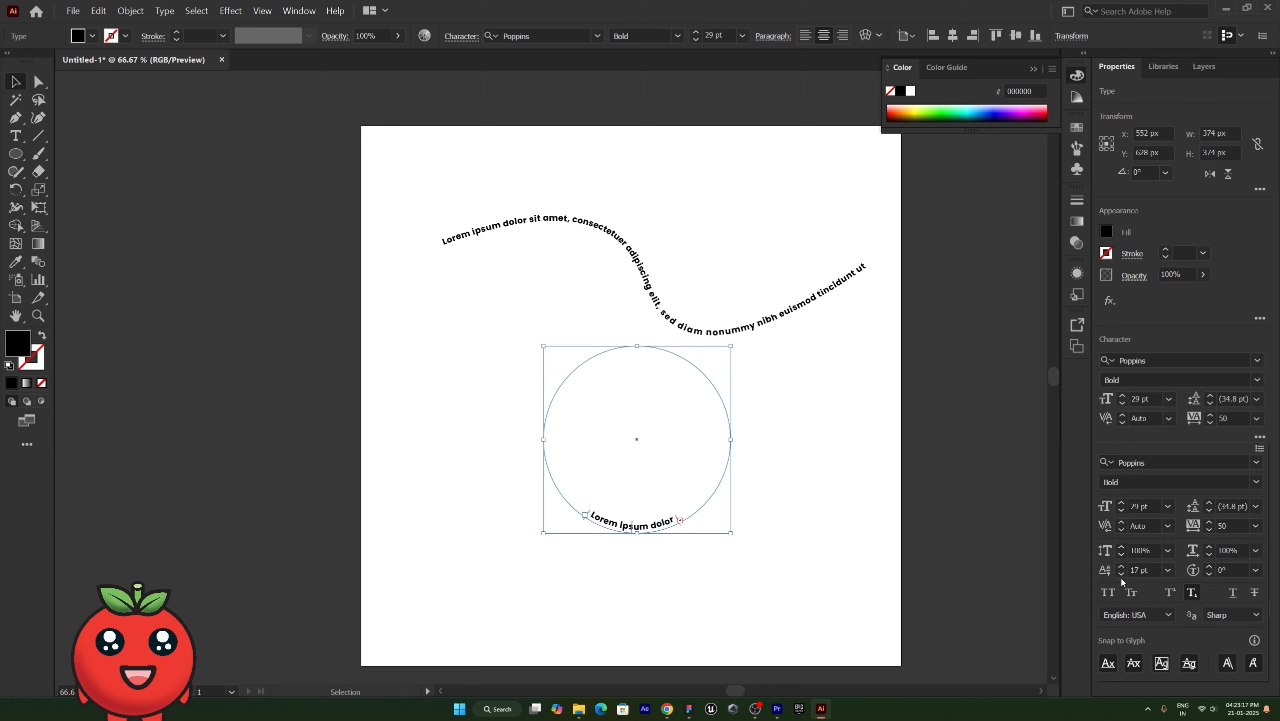
click(1120, 574)
click(1121, 573)
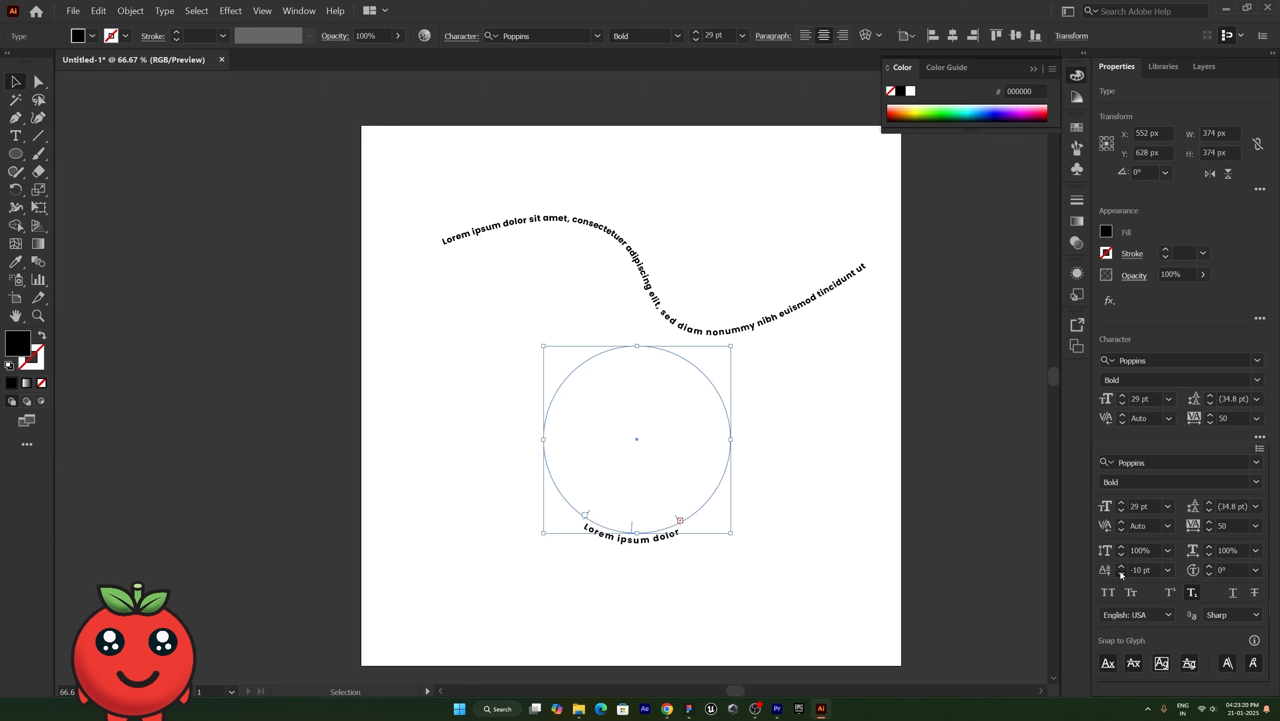
click(1120, 574)
click(1122, 566)
click(1122, 566)
click(1122, 566)
click(1122, 567)
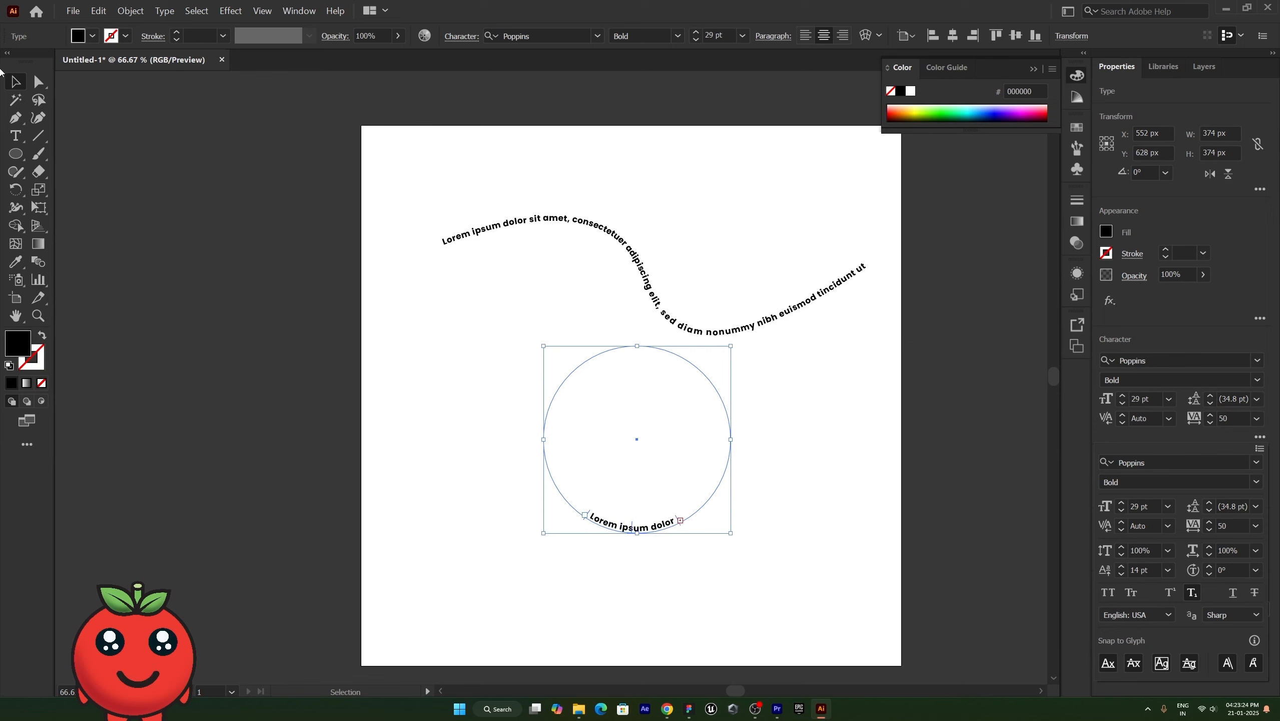
- Delete the circle's text, leaving only the wavy path text on the artboard
click(590, 560)
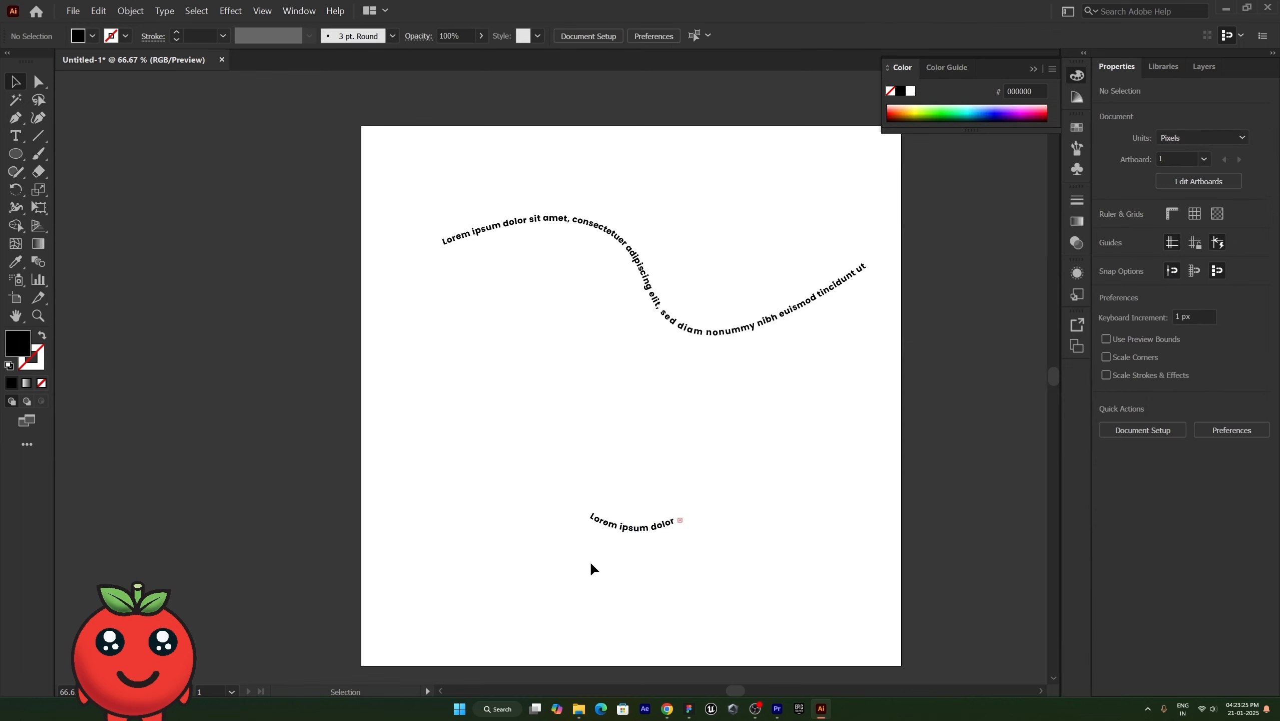
click(681, 527)
key(Delete)
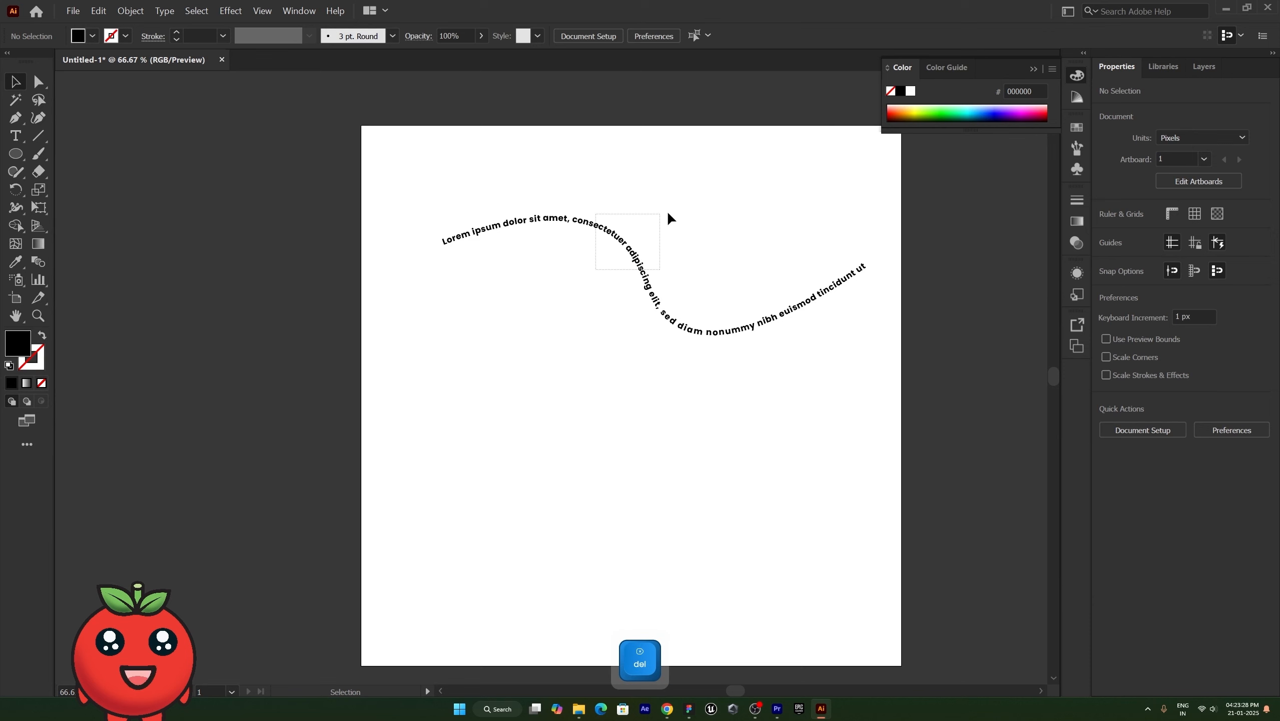
- Delete the wavy path text and place two vertical lines of placeholder text side by side near the artboard's upper left
click(626, 237)
key(Delete)
right_click(15, 136)
click(91, 187)
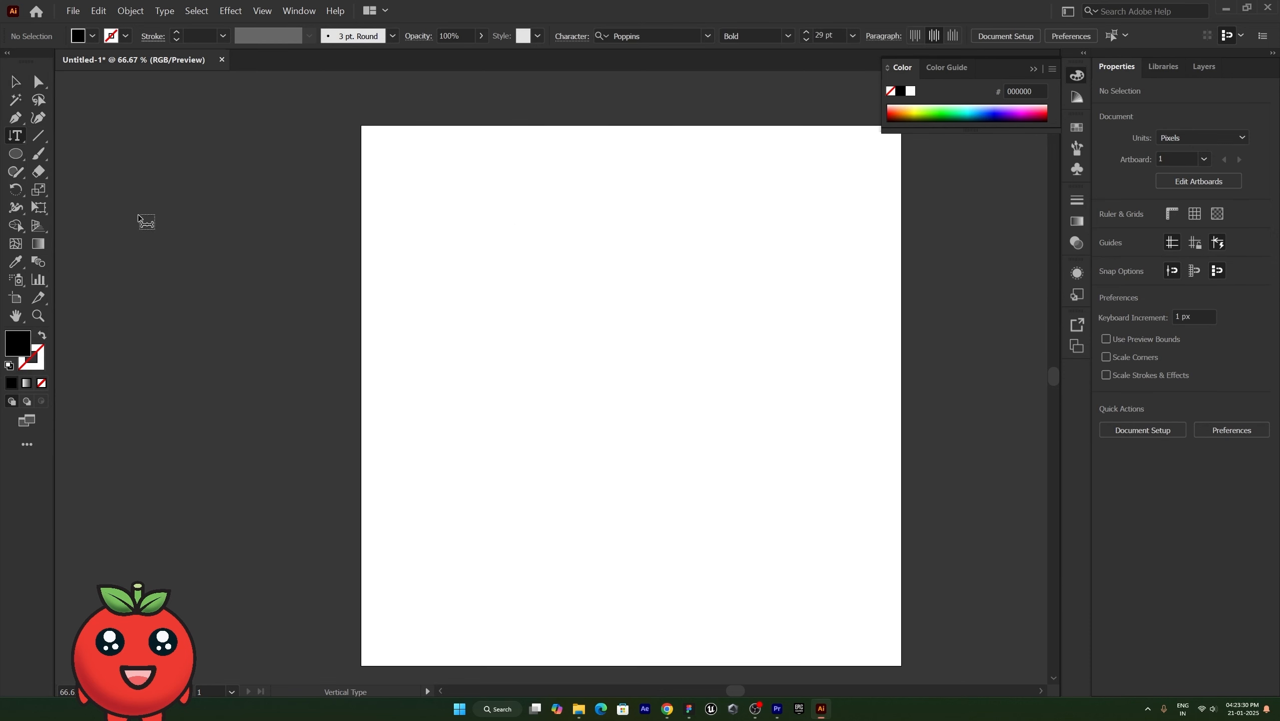
click(453, 207)
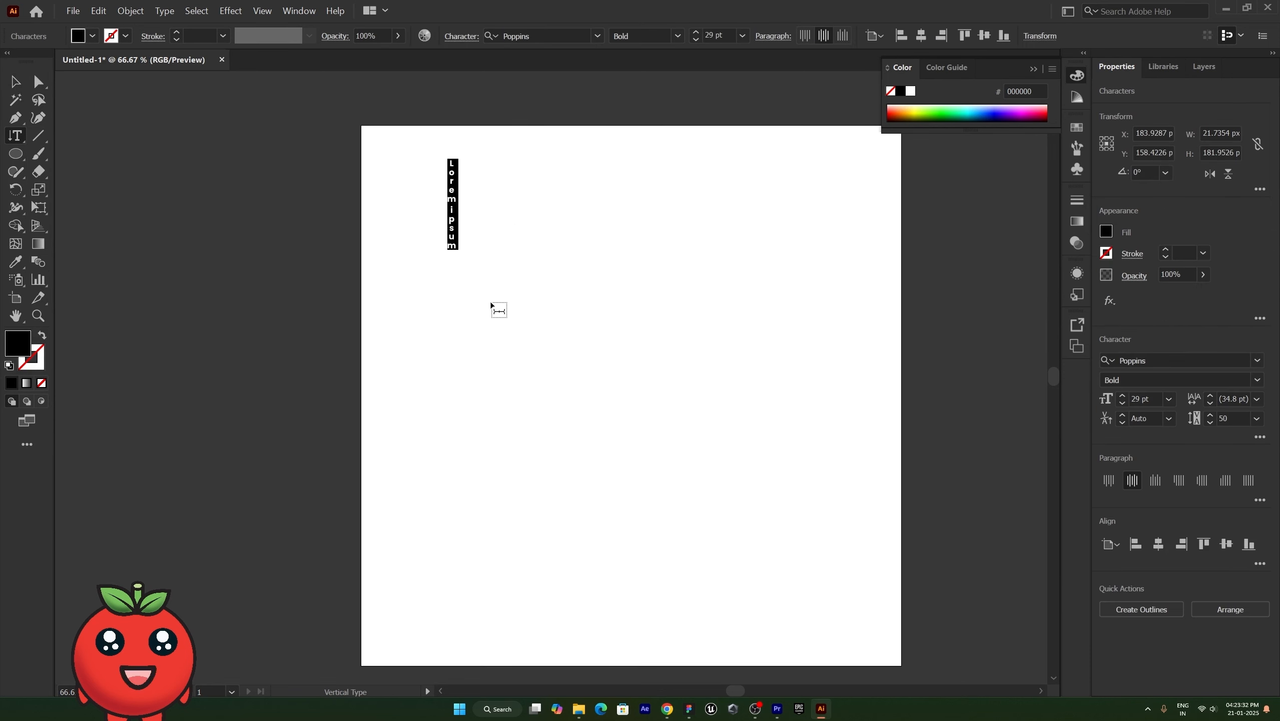
key(Escape)
click(521, 196)
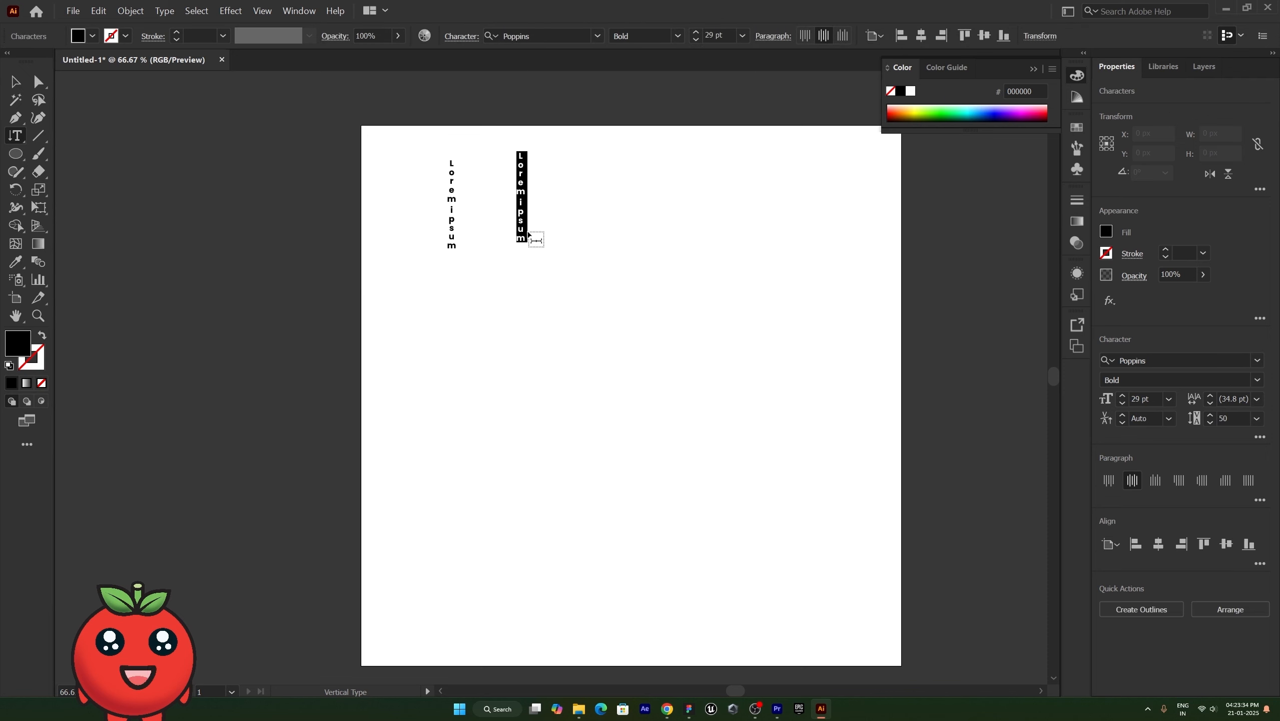
click(635, 179)
click(15, 82)
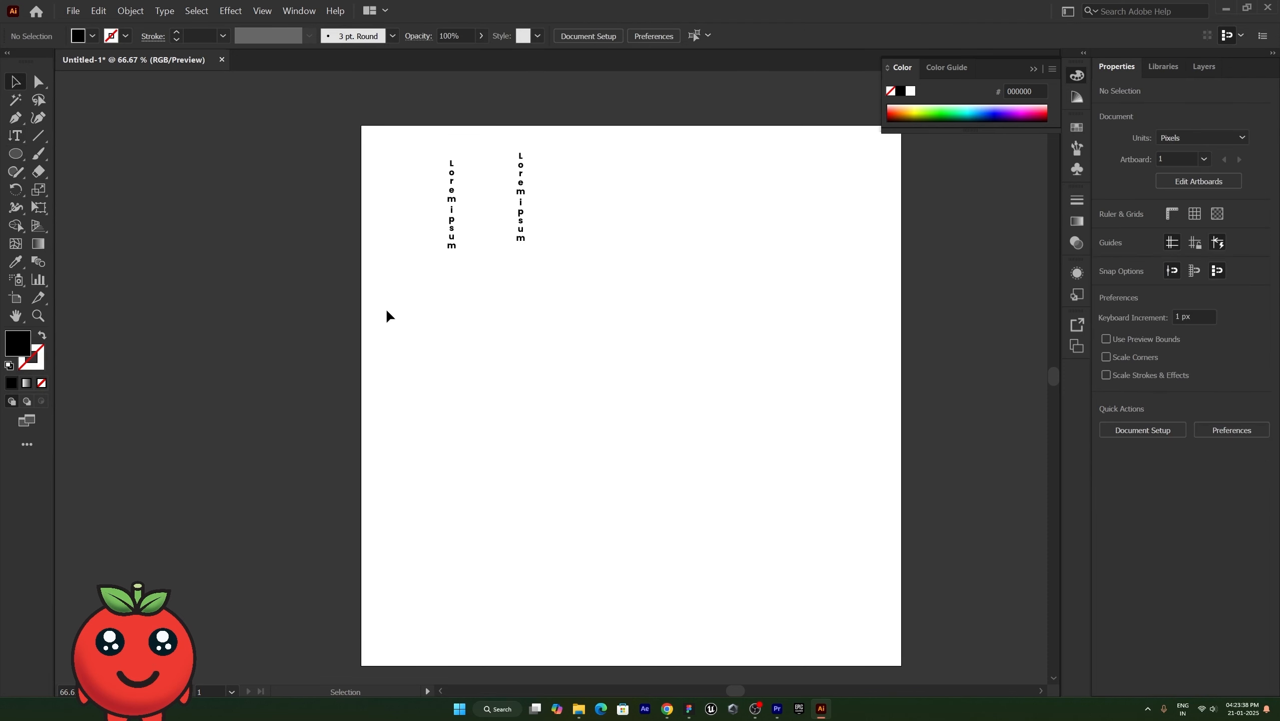
- Replace the left vertical placeholder text with "NIKE"
click(452, 225)
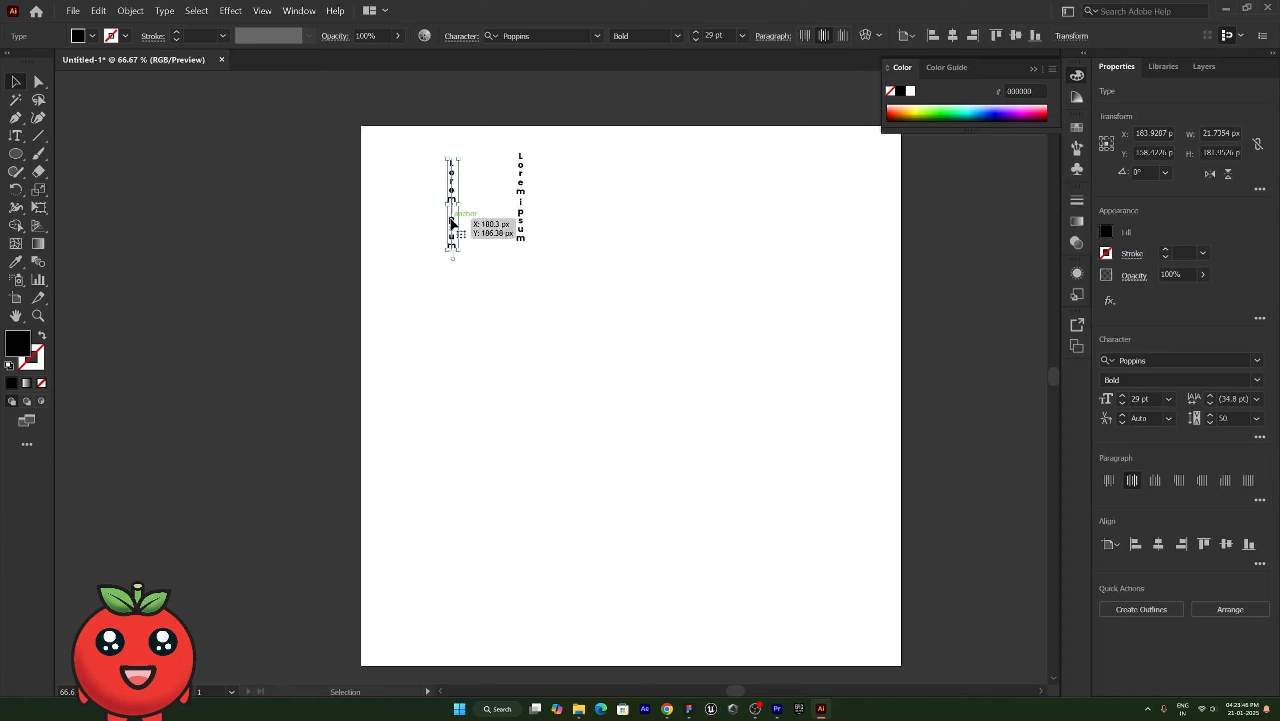
key(t)
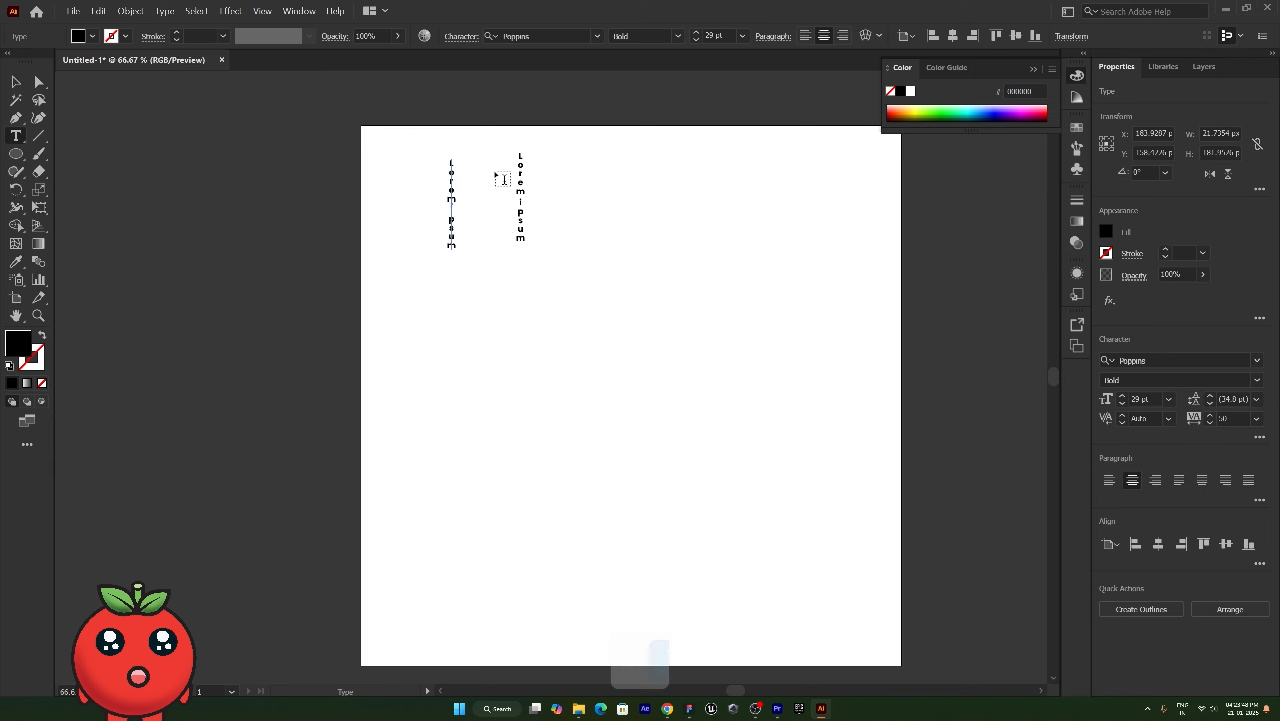
click(449, 200)
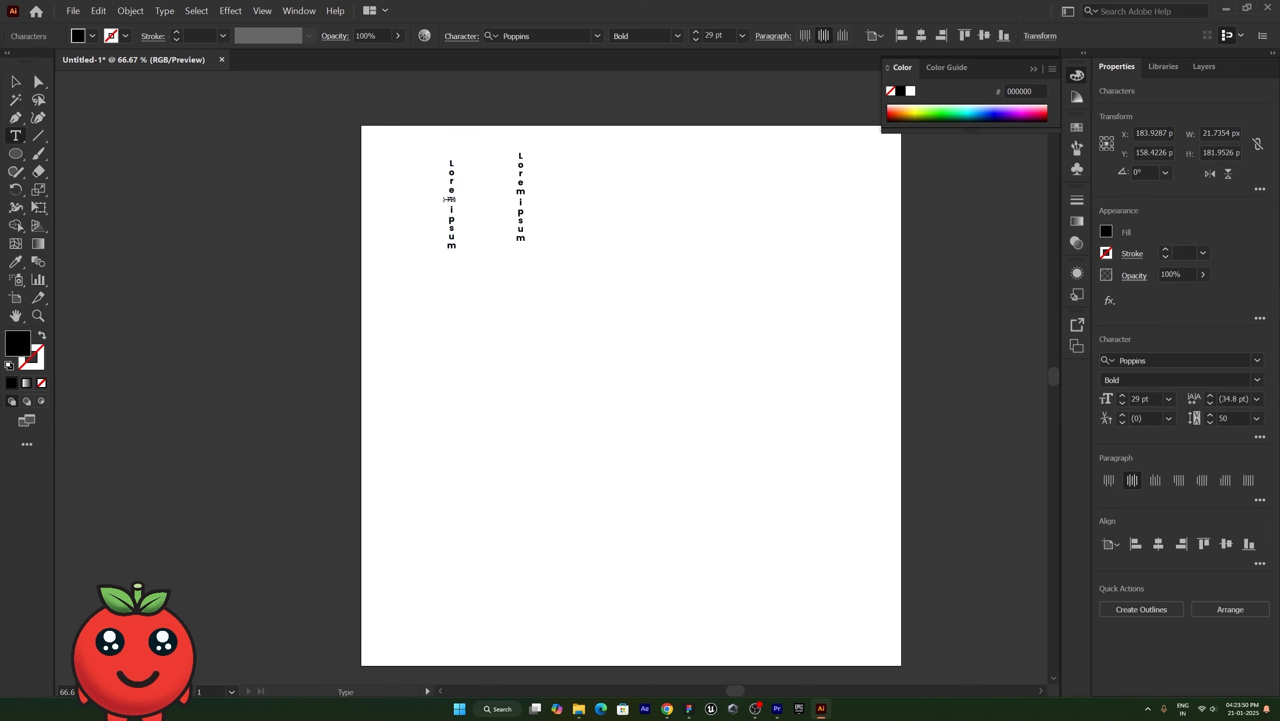
key(ctrl+a)
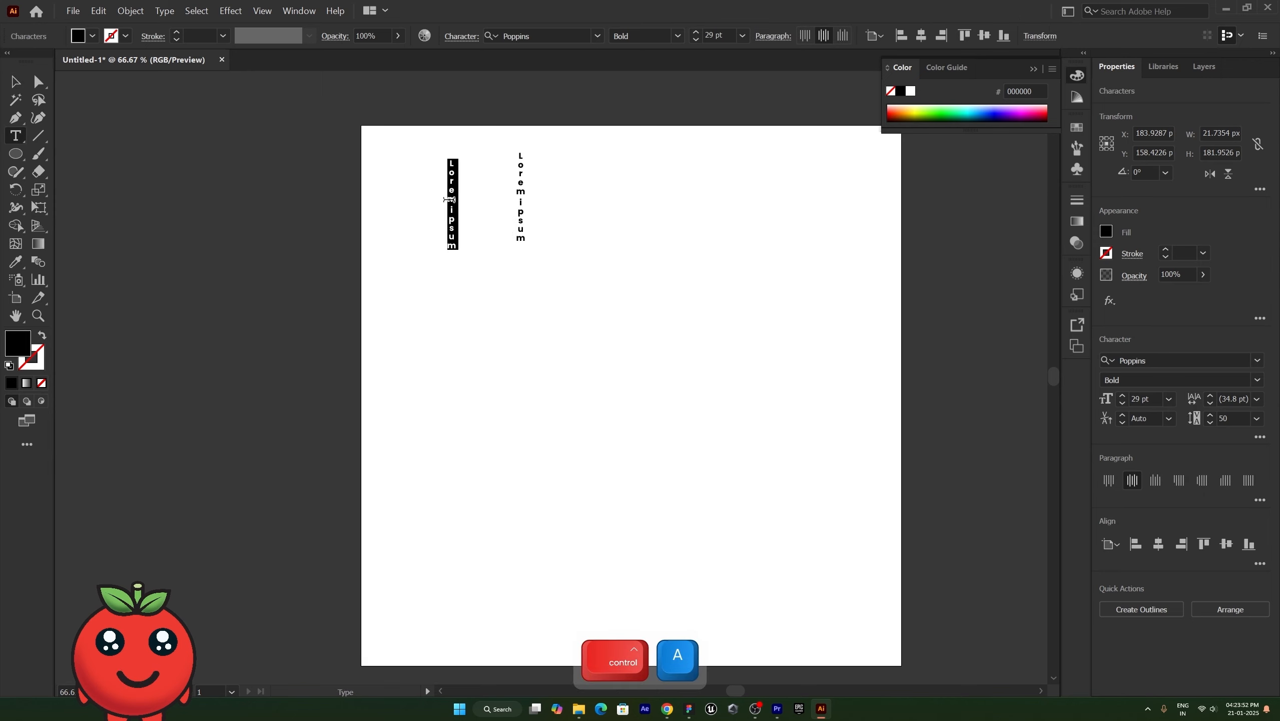
text(NIKE)
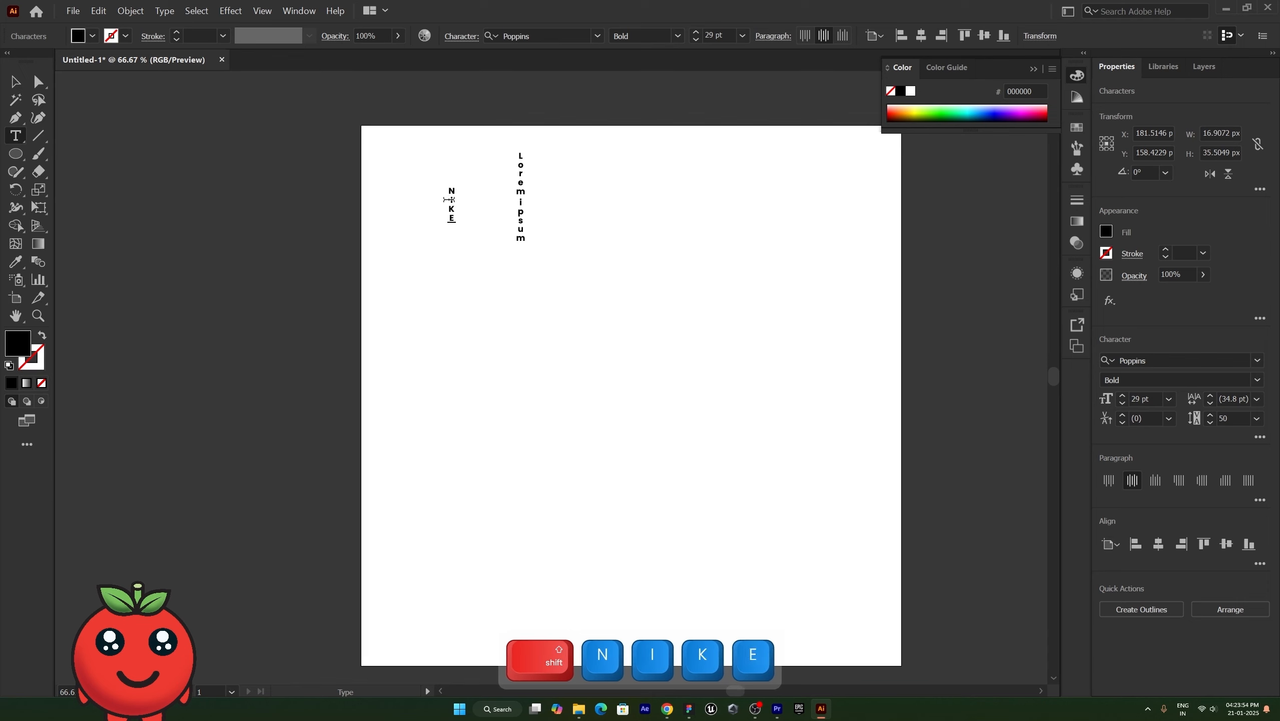
- Enlarge the vertical NIKE text to about 40% of the artboard's height and position it near the artboard's left edge
key(Escape)
drag(457, 223, 539, 411)
drag(488, 308, 458, 291)
click(610, 428)
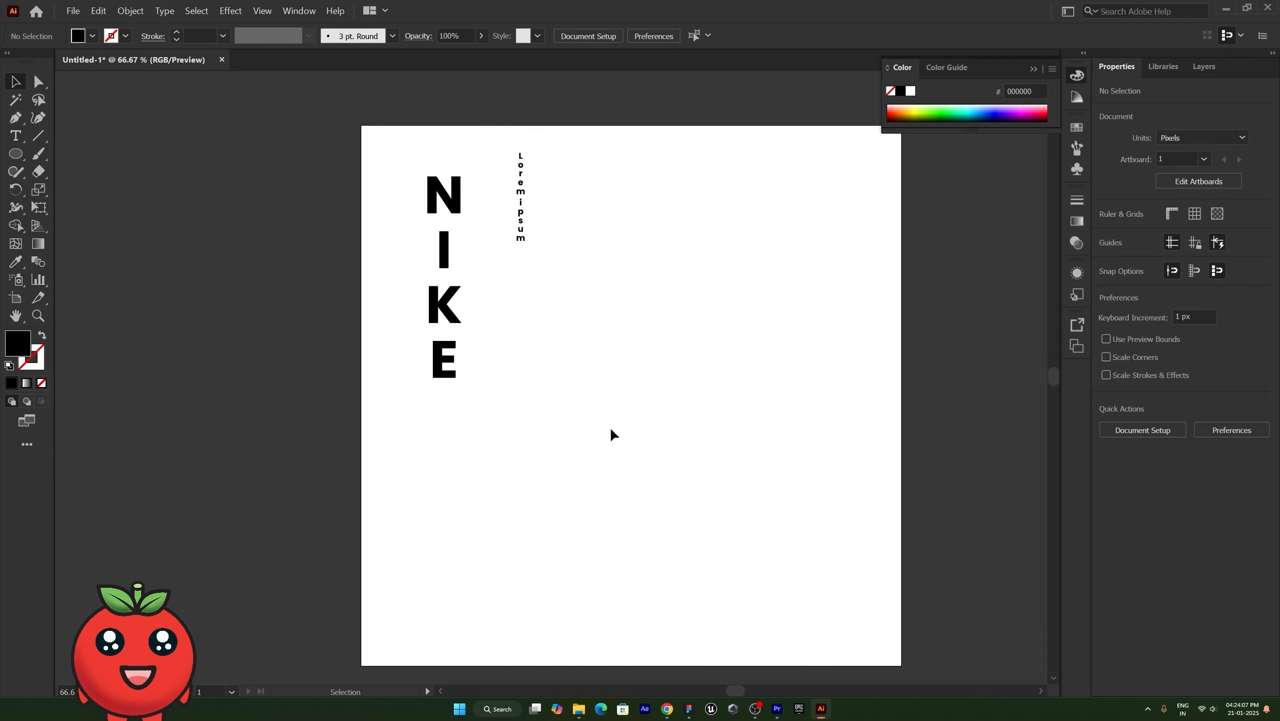
- Draw a circle about 293 px in diameter right of the artboard's centre and fill it with vertical area placeholder text
click(17, 138)
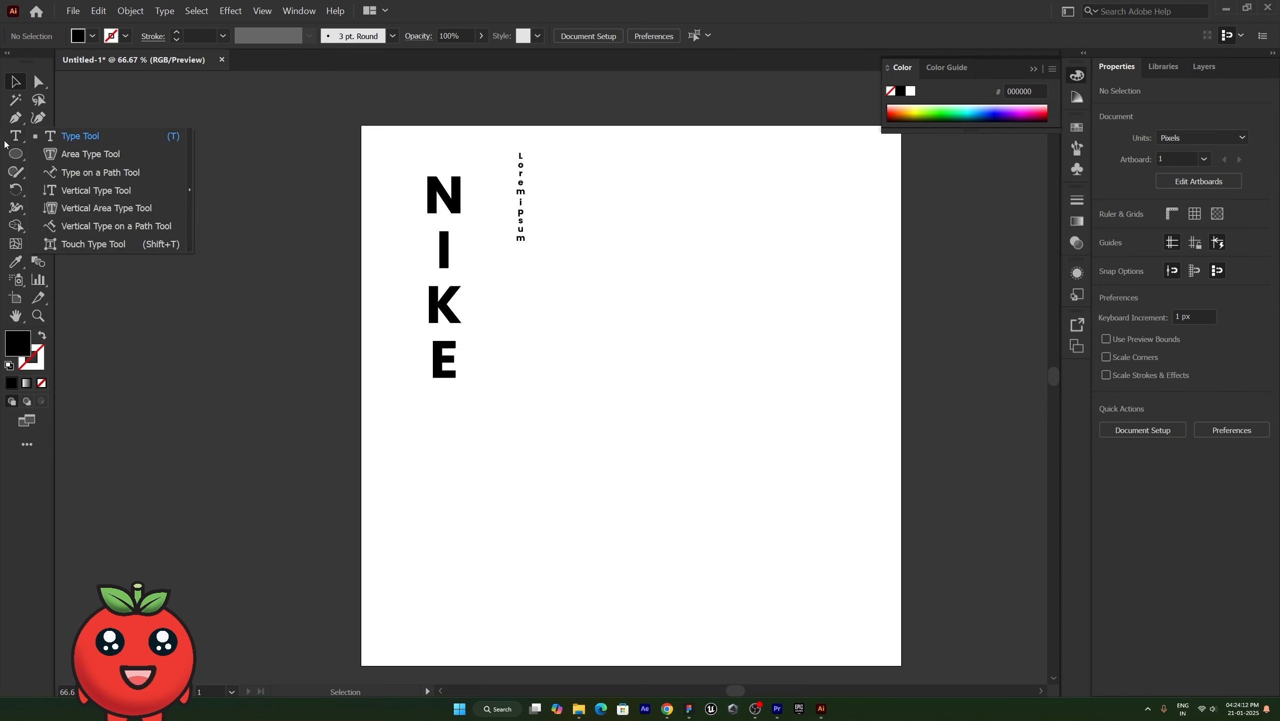
click(15, 155)
key(shift)
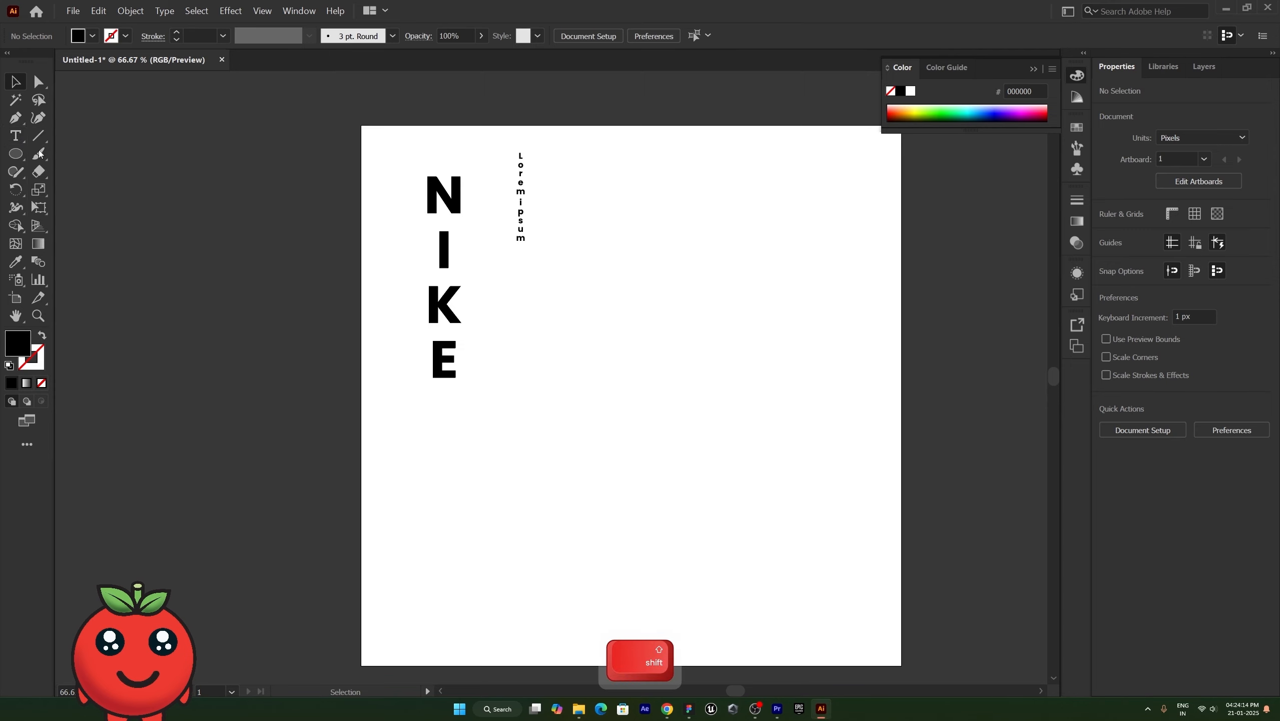
drag(608, 255, 756, 401)
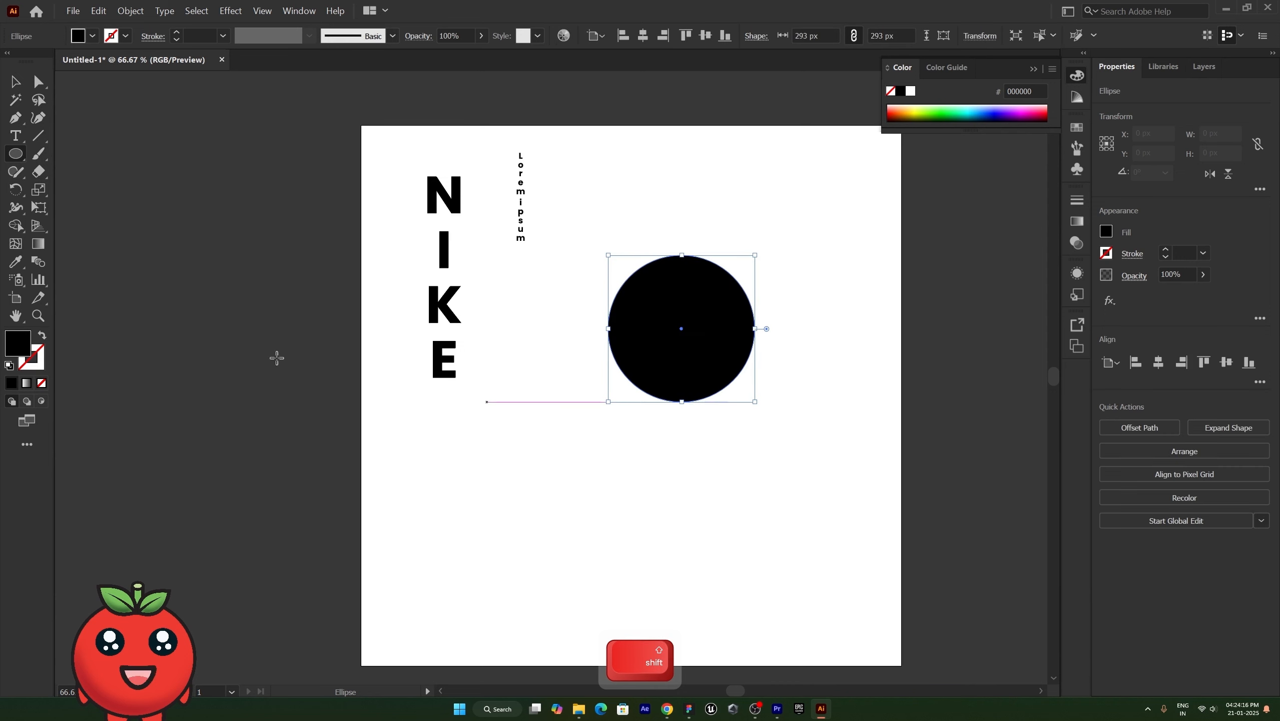
drag(21, 138, 86, 208)
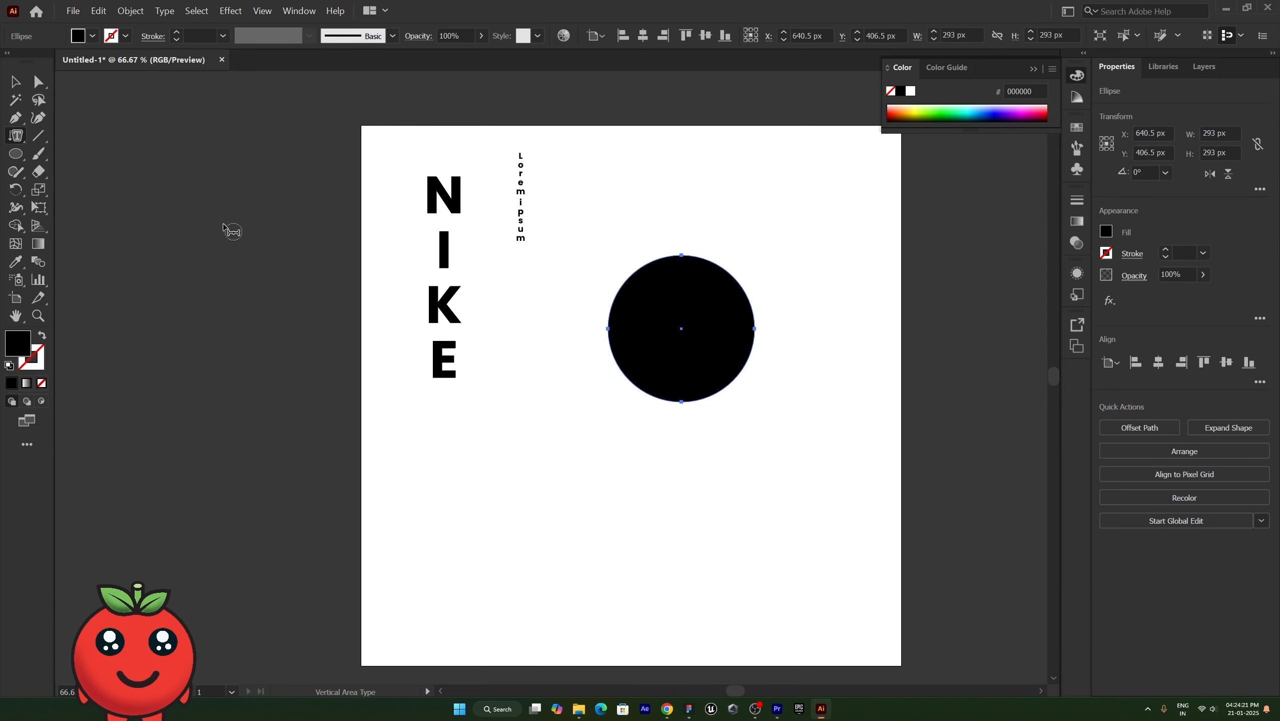
click(645, 267)
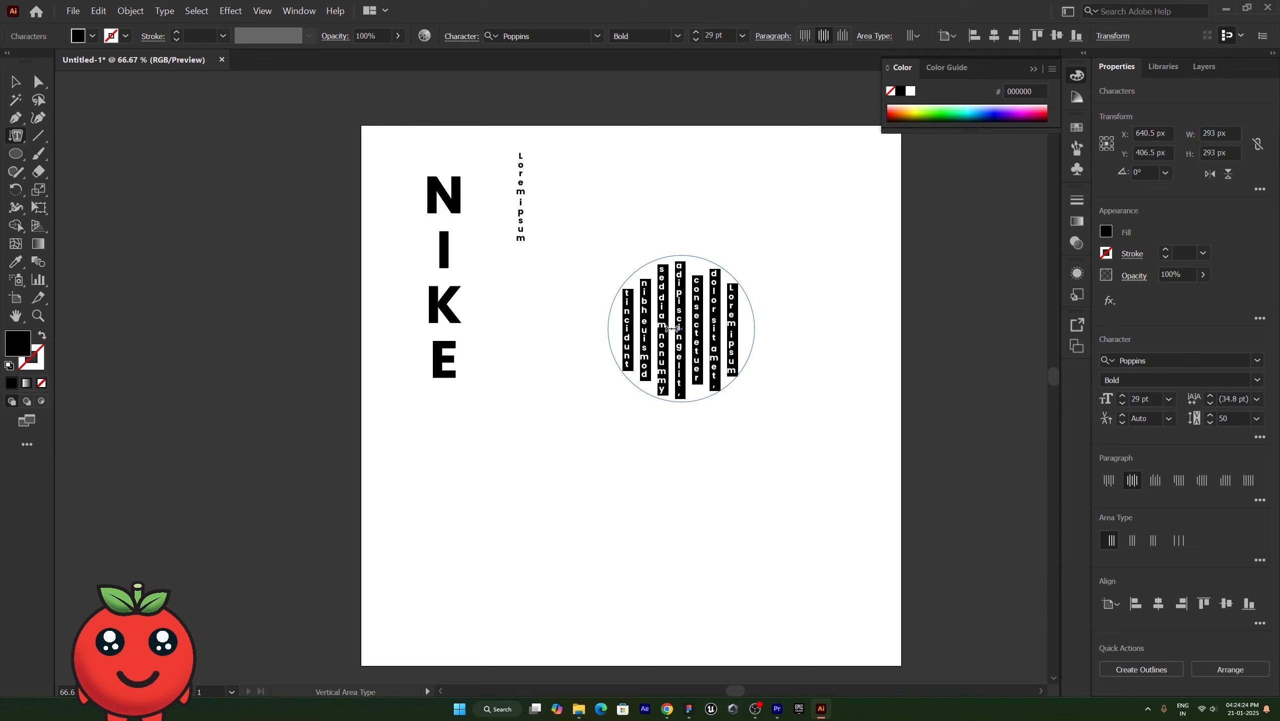
key(Escape)
- Draw a wavy open path about 807 px wide below the existing texts and add vertical placeholder text along it
key(p)
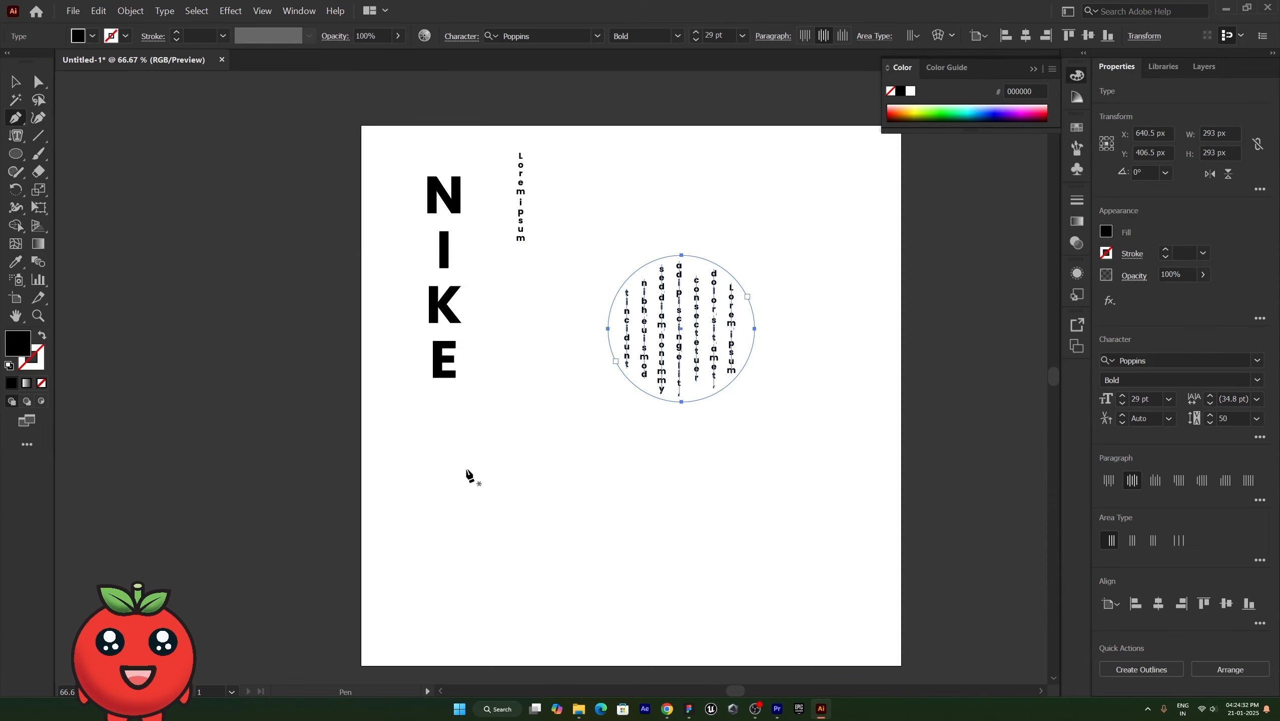
click(437, 448)
drag(547, 446, 580, 518)
drag(668, 544, 756, 492)
drag(840, 465, 859, 494)
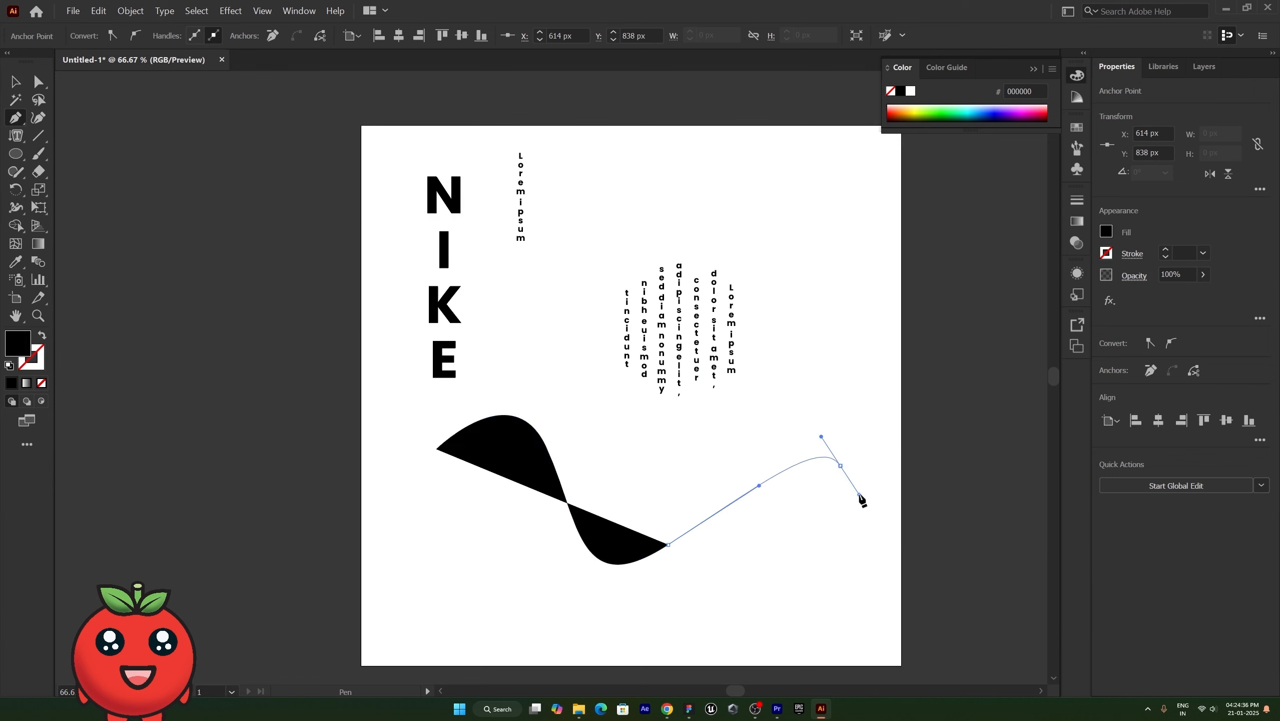
drag(13, 139, 80, 228)
click(462, 431)
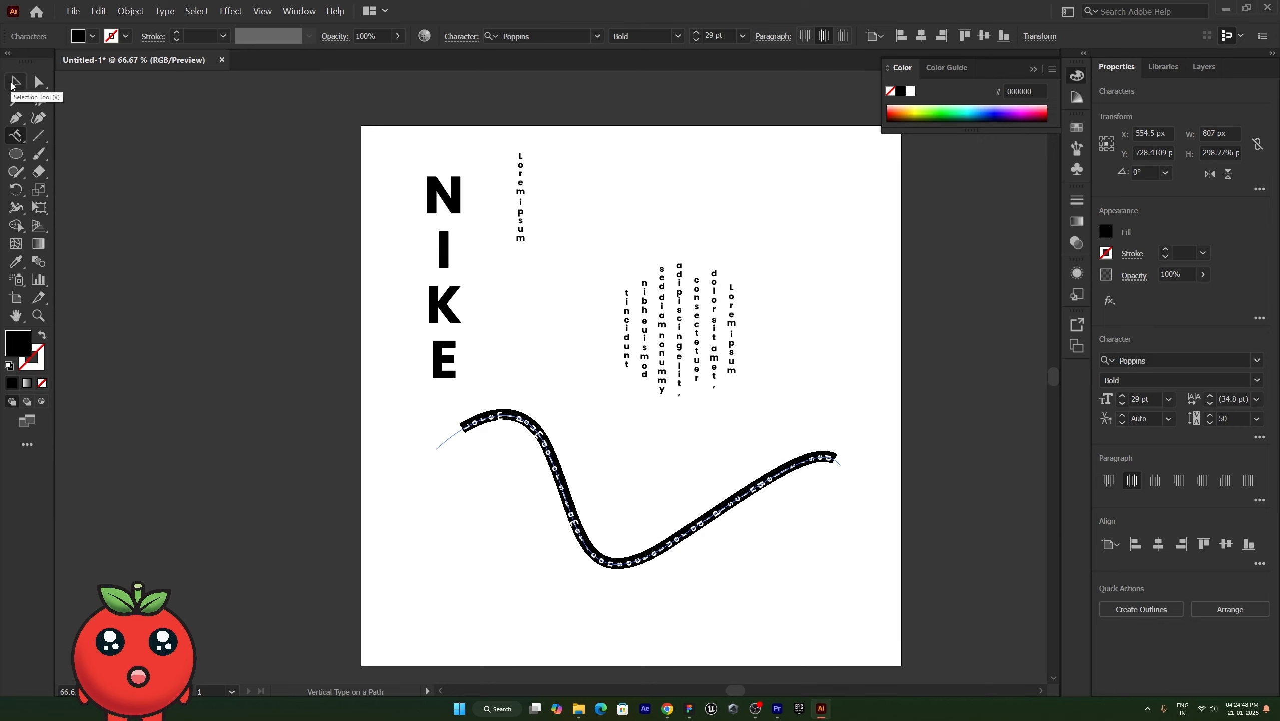
- Replace the wavy path's placeholder text with "-00-", and delete that path text from the artboard
text(t)
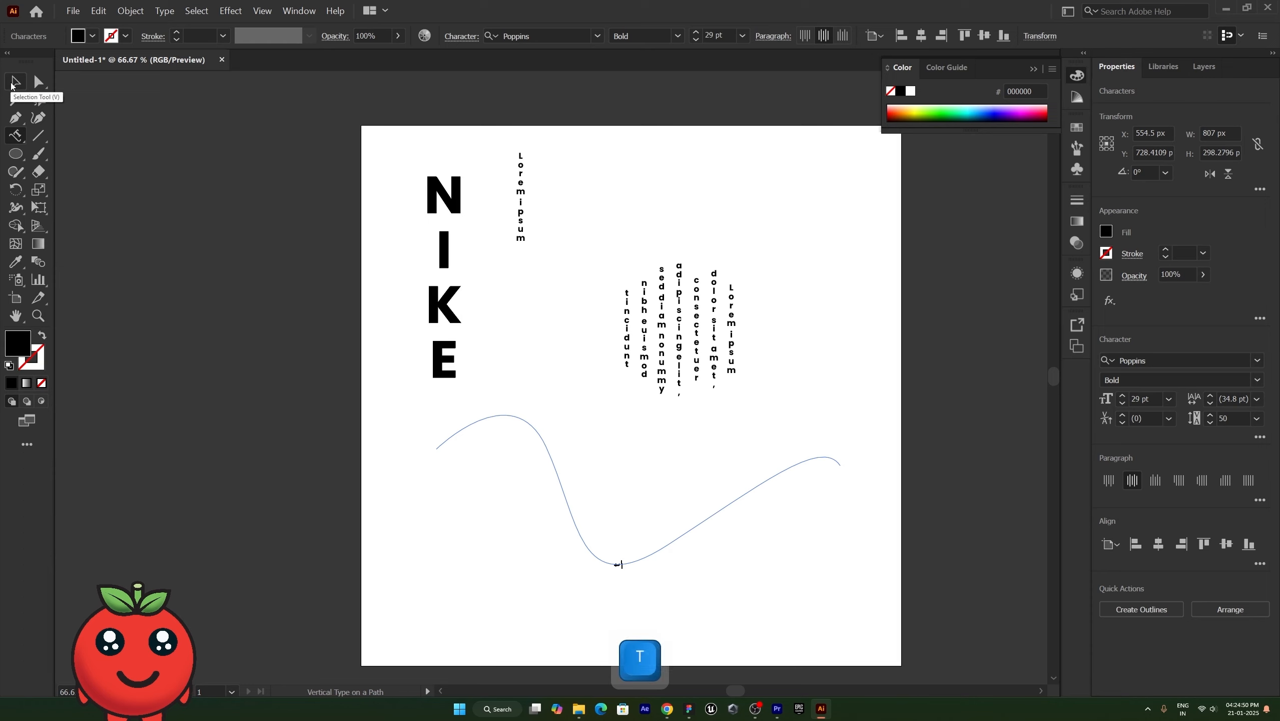
key(BackSpace)
text(-)
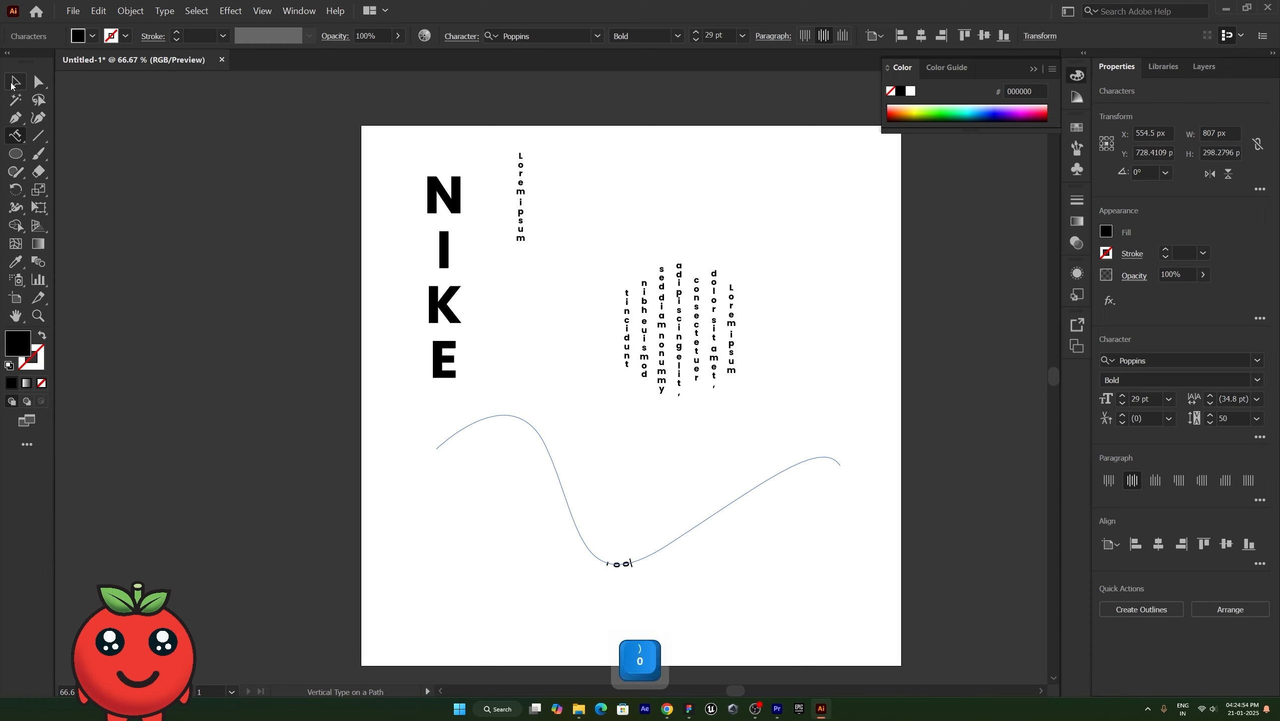
text(00-)
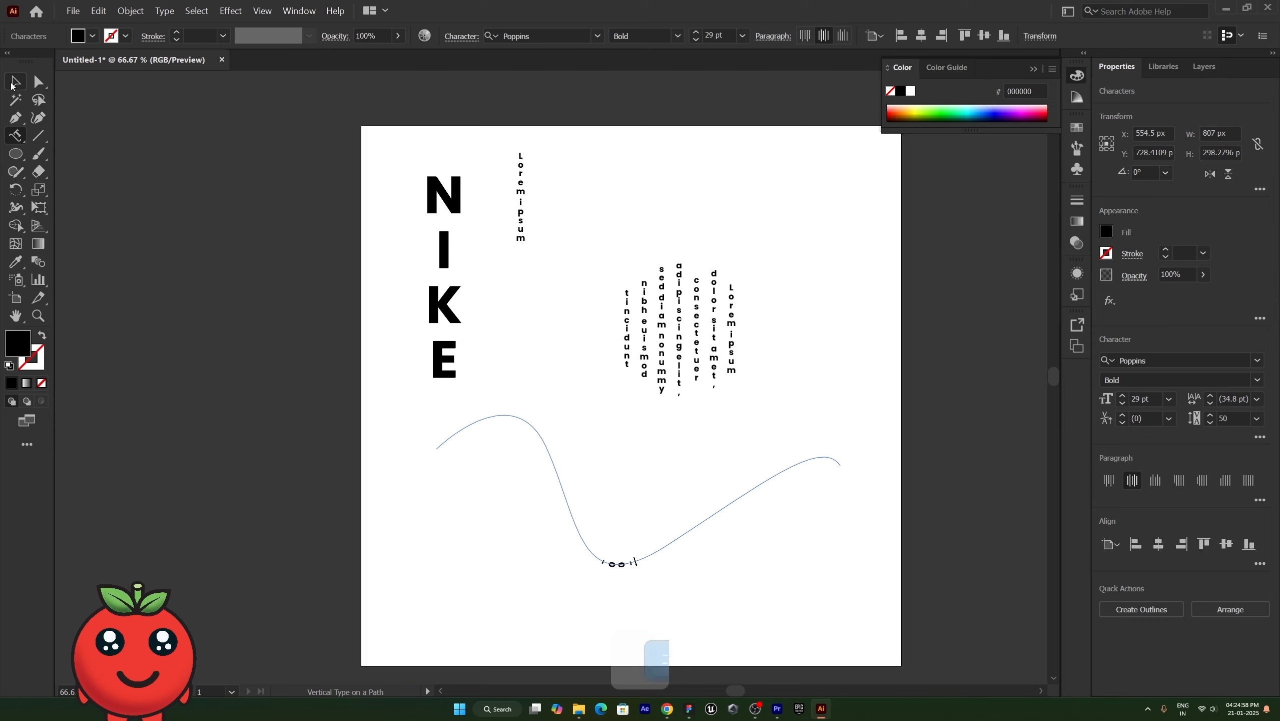
key(ctrl+a)
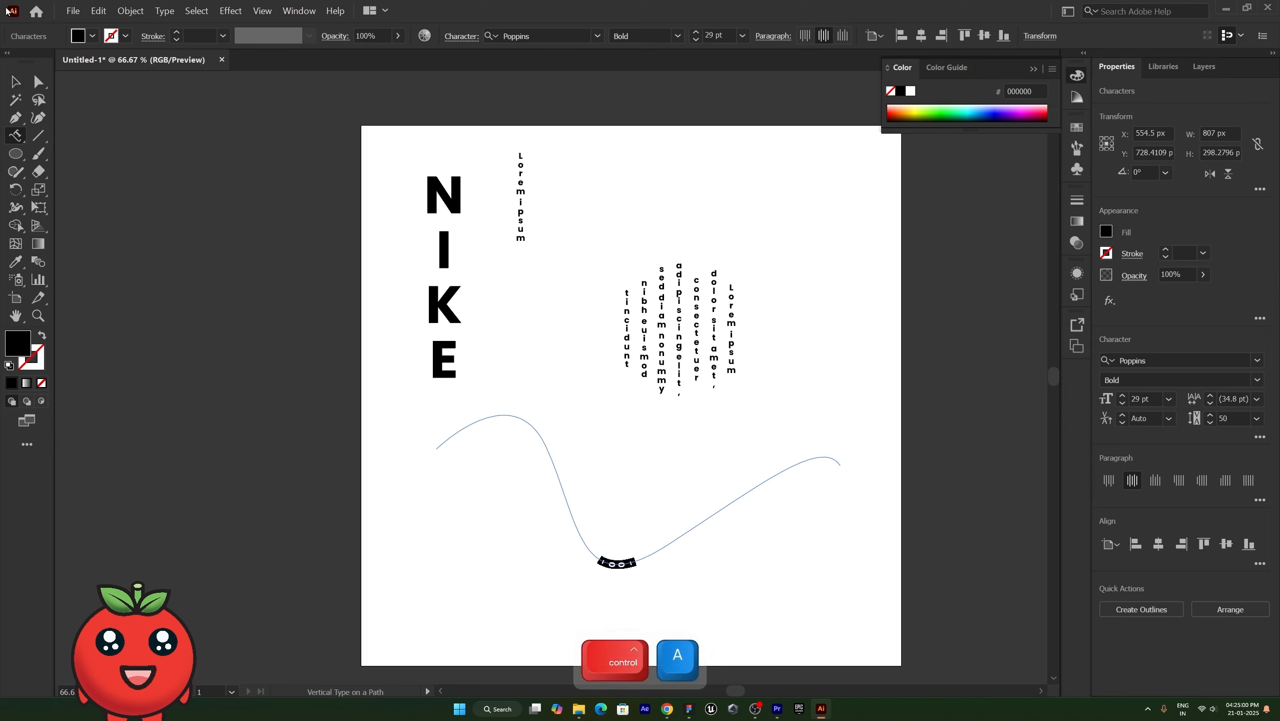
click(20, 83)
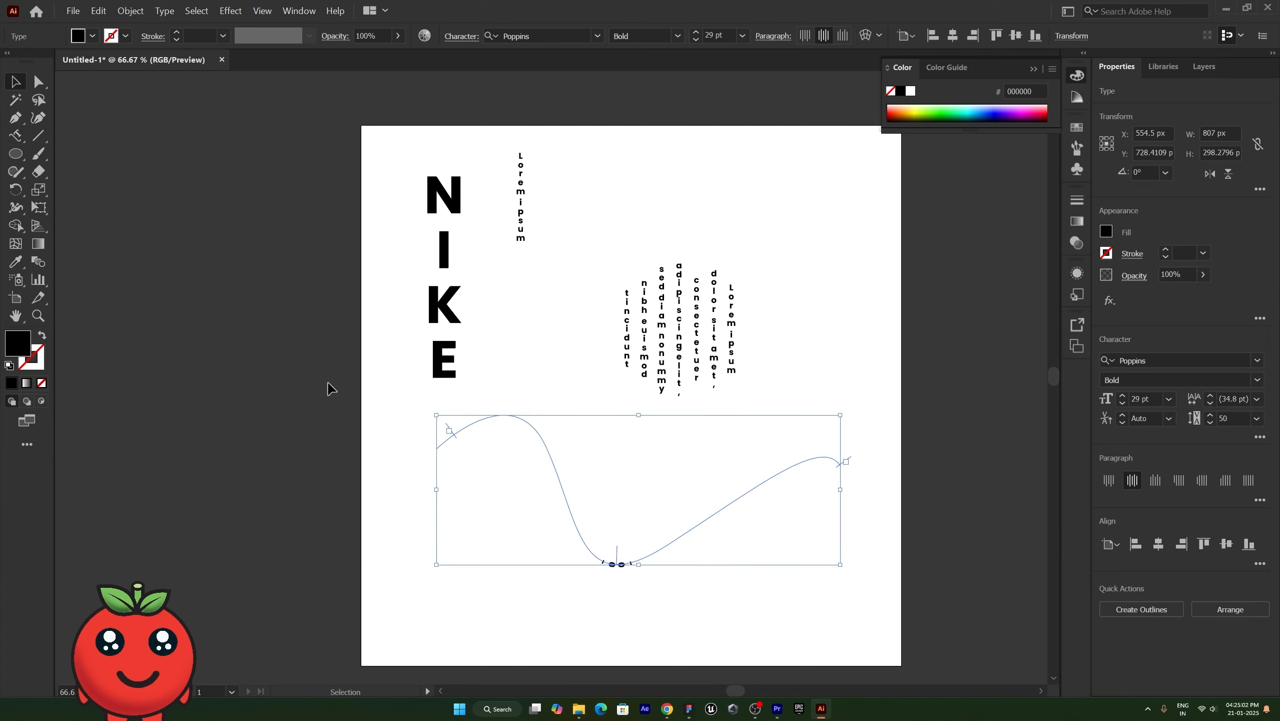
click(721, 517)
key(Delete)
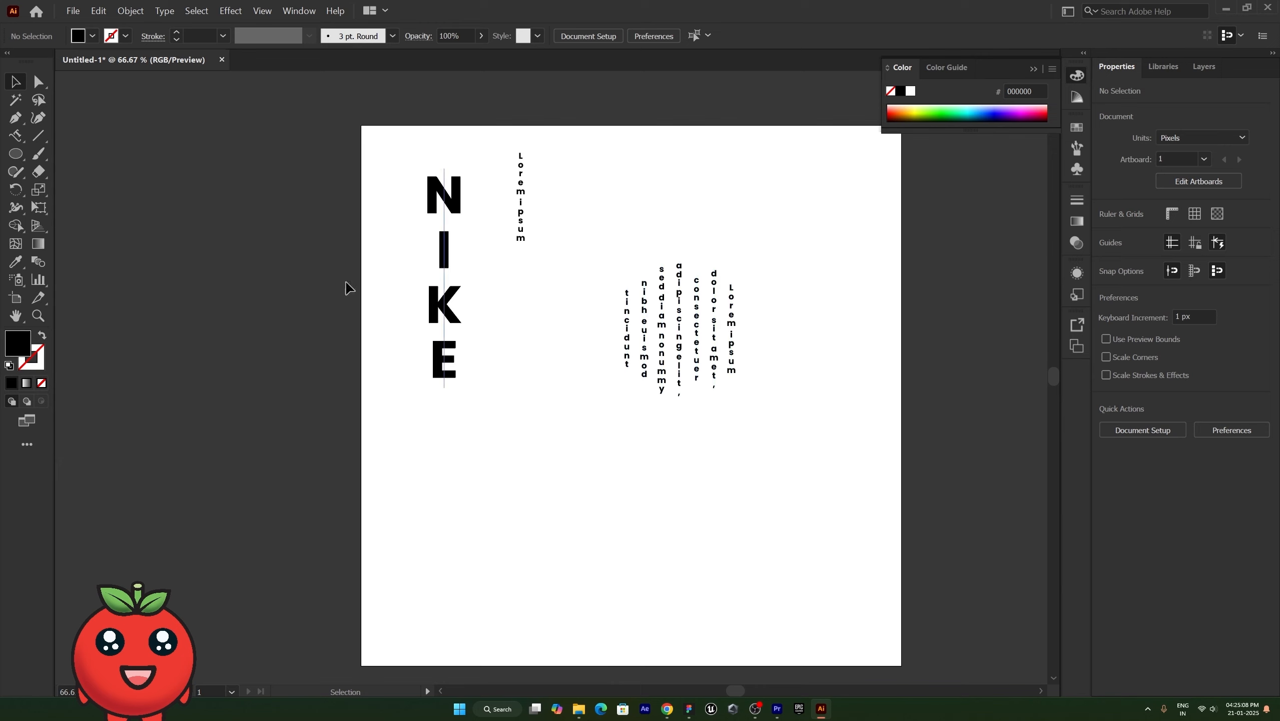
click(13, 137)
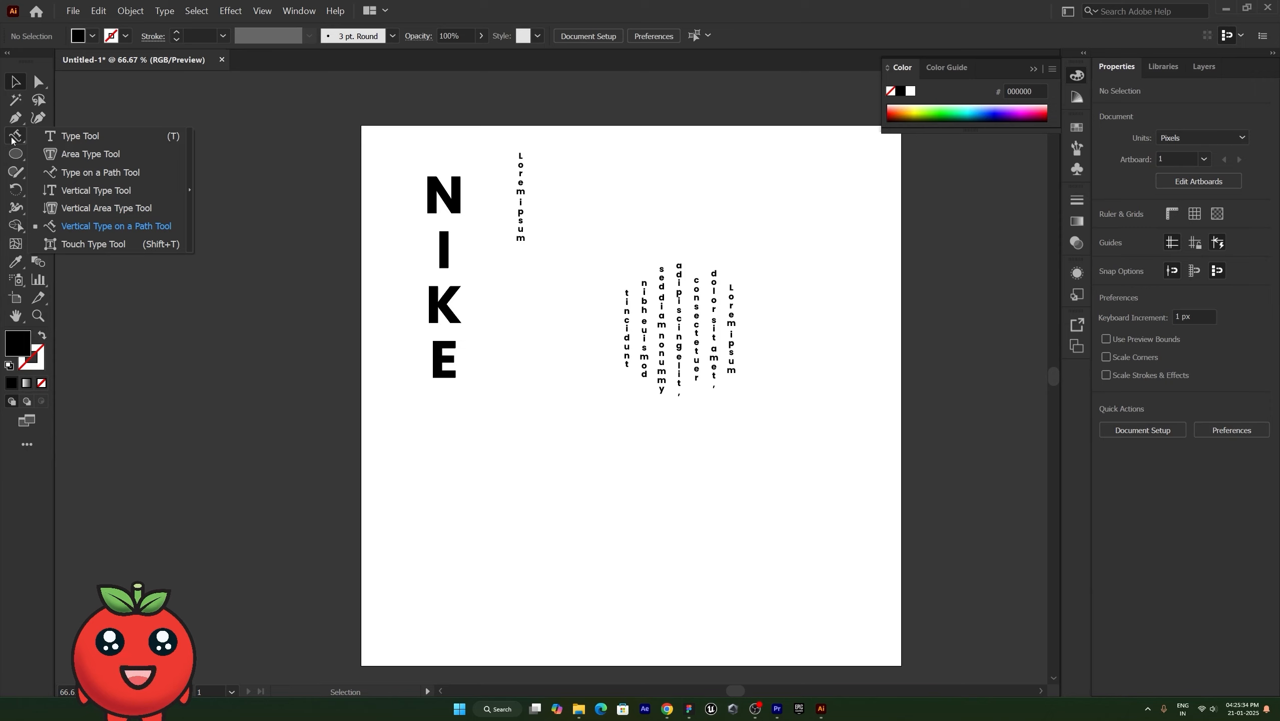
click(13, 139)
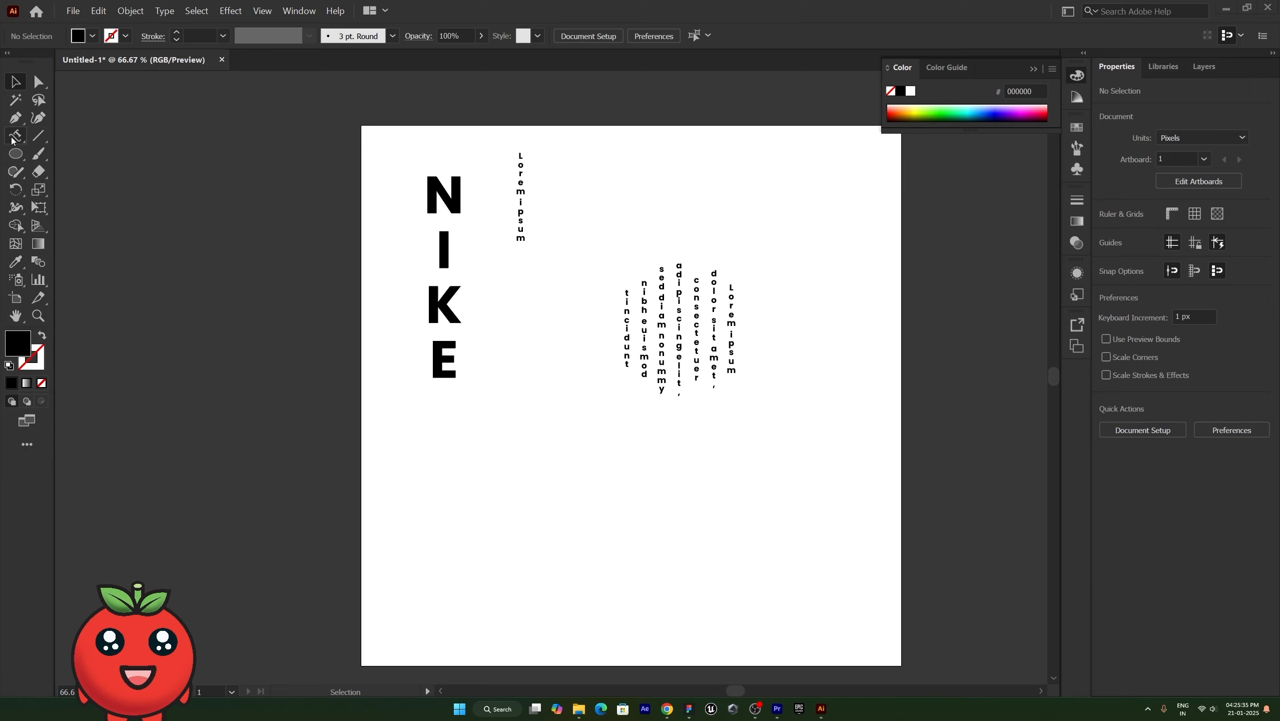
click(44, 140)
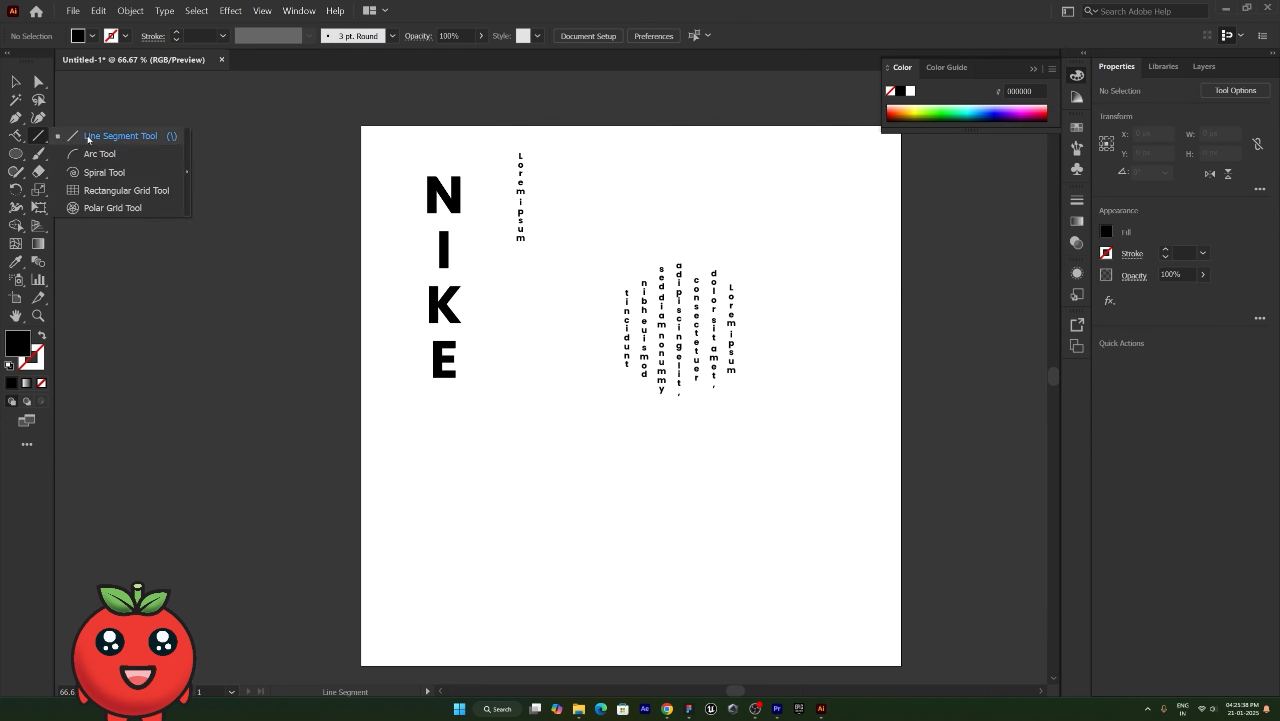
click(14, 155)
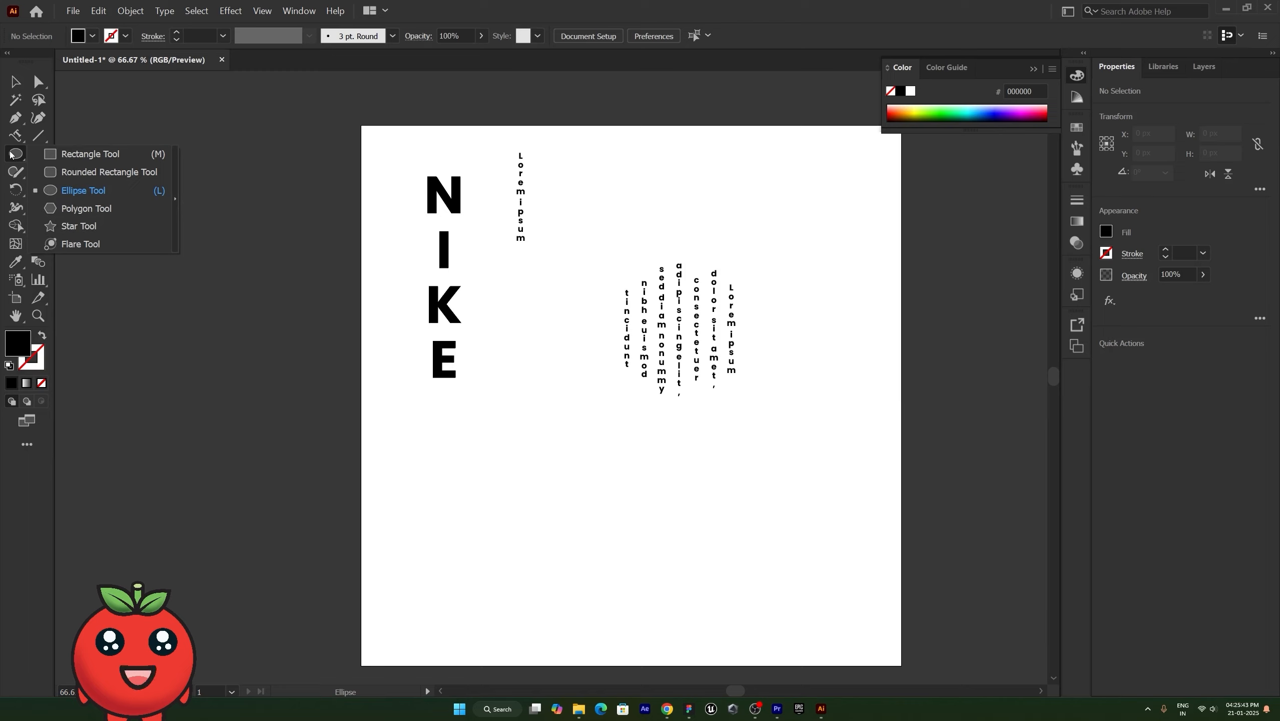